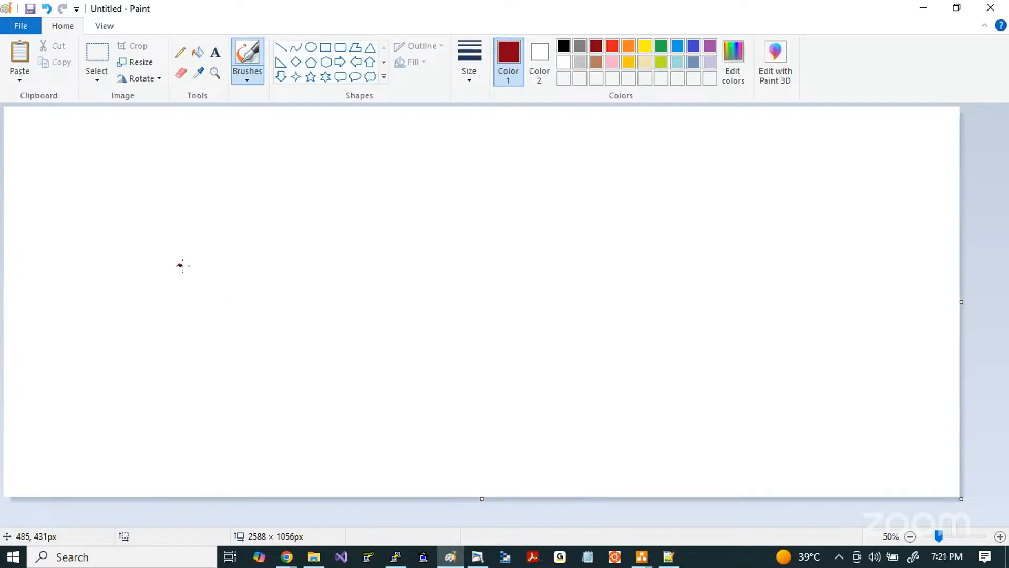
# Start hand-writing Root user with a down arrow in dark red, then clear the canvas
pyautogui.moveTo(180, 263)
pyautogui.mouseDown()
pyautogui.moveTo(191, 272)
pyautogui.moveTo(199, 248)
pyautogui.mouseUp()
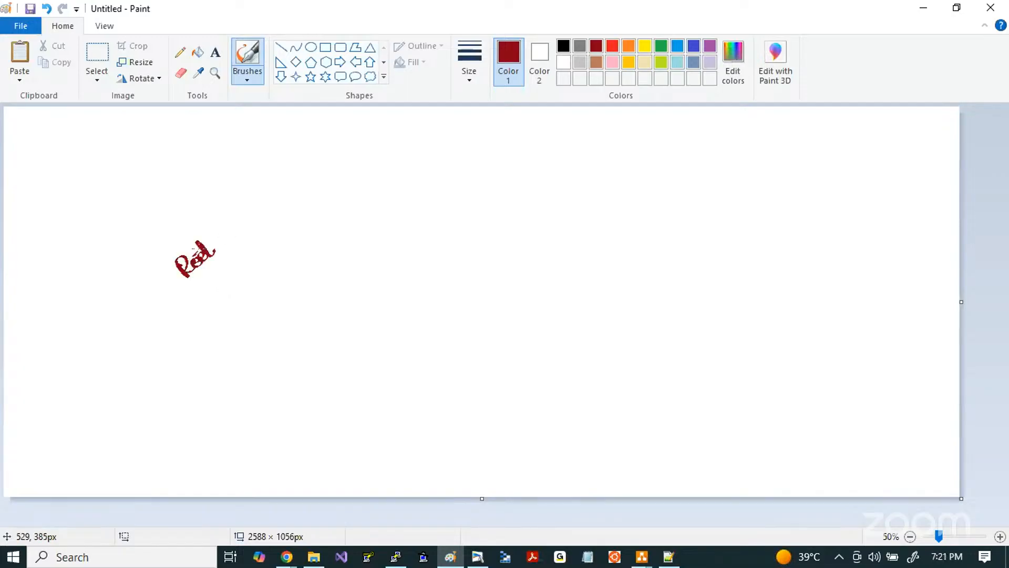
pyautogui.hotkey('ctrl', 'z')
pyautogui.hotkey('ctrl', 'z')
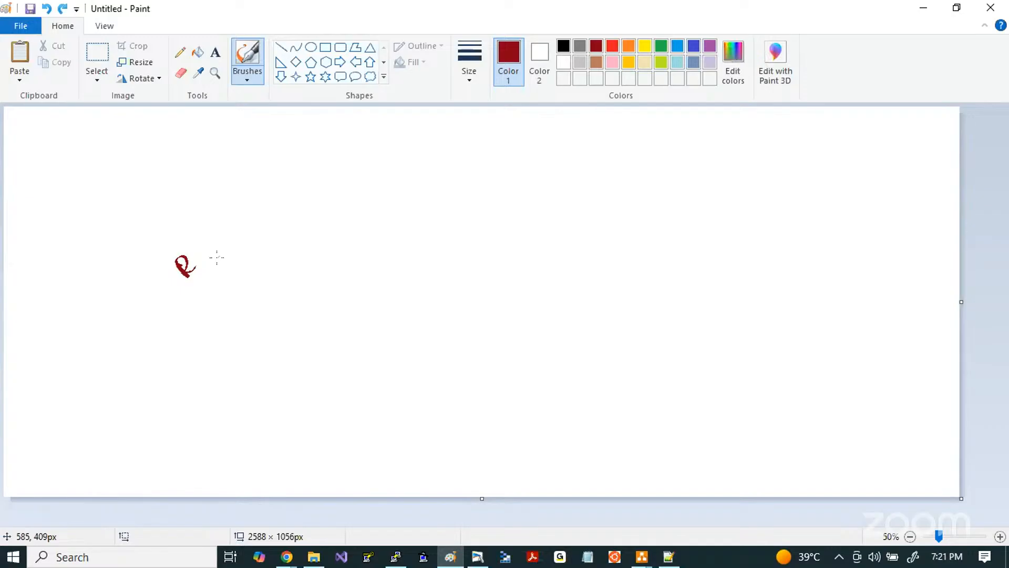
pyautogui.moveTo(195, 265); pyautogui.dragTo(223, 237)
pyautogui.moveTo(240, 230); pyautogui.dragTo(327, 185)
pyautogui.moveTo(268, 249); pyautogui.dragTo(283, 271)
pyautogui.moveTo(247, 350); pyautogui.dragTo(268, 327)
pyautogui.hotkey('ctrl', 'a')
pyautogui.press('Delete')
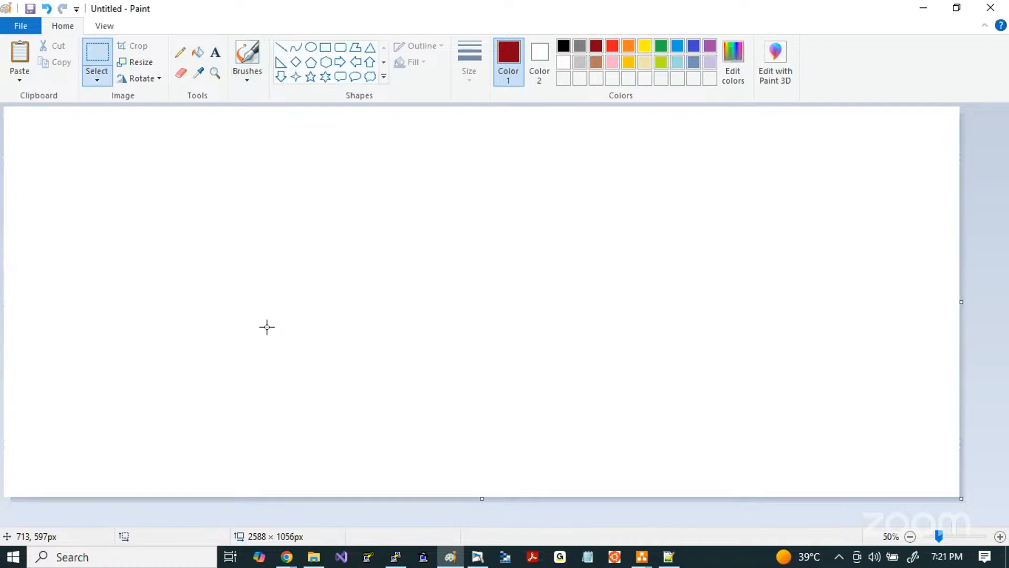
# Rewrite Root user, a down arrow and double-underlined Admin user in dark red, then pick green
pyautogui.click(254, 59)
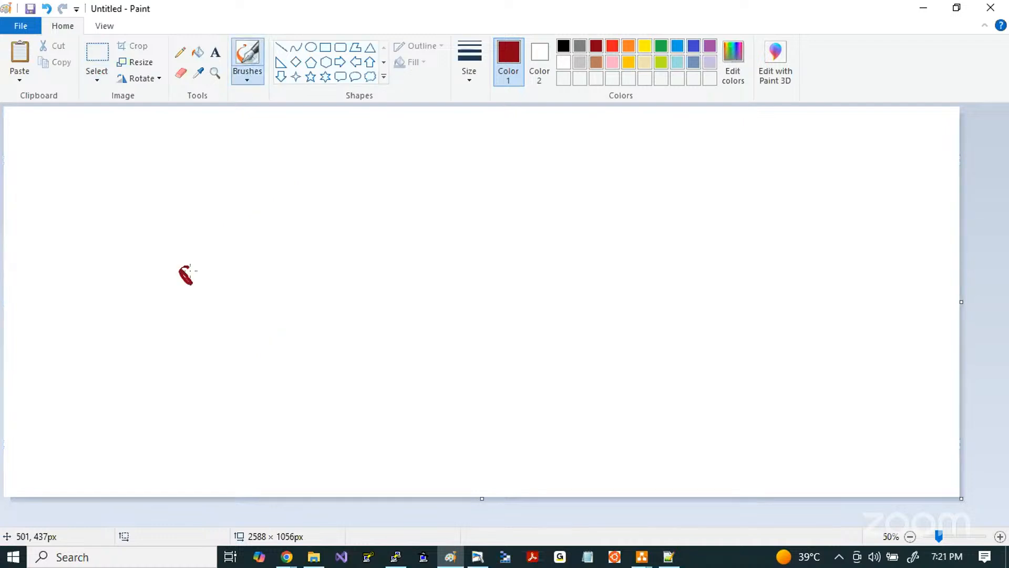
pyautogui.moveTo(184, 272)
pyautogui.mouseDown()
pyautogui.moveTo(203, 274)
pyautogui.moveTo(275, 215)
pyautogui.mouseUp()
pyautogui.moveTo(238, 280); pyautogui.dragTo(254, 298)
pyautogui.moveTo(252, 336)
pyautogui.mouseDown()
pyautogui.moveTo(311, 314)
pyautogui.moveTo(360, 268)
pyautogui.mouseUp()
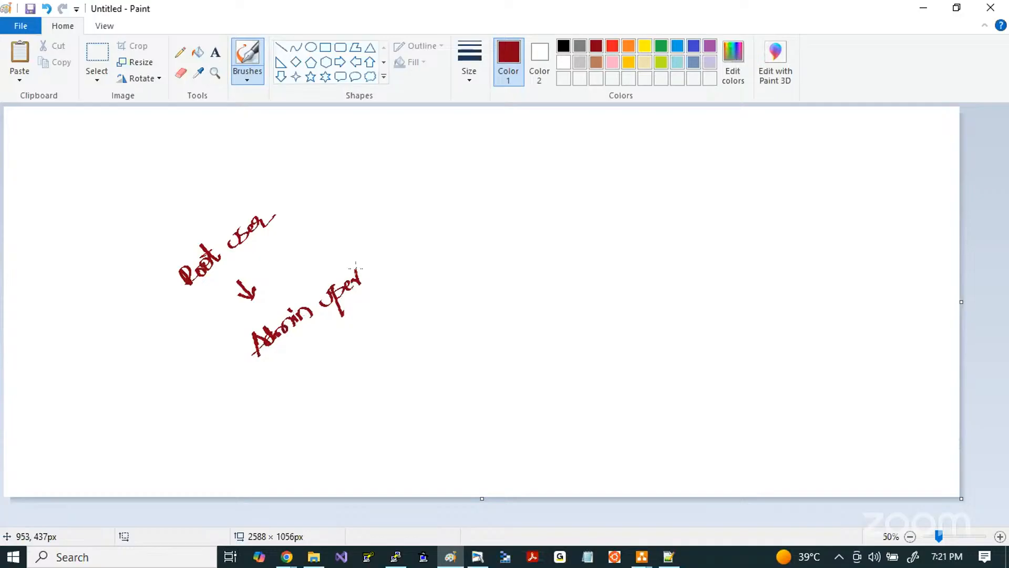
pyautogui.moveTo(303, 348); pyautogui.dragTo(343, 318)
pyautogui.moveTo(314, 344); pyautogui.dragTo(344, 316)
pyautogui.click(661, 47)
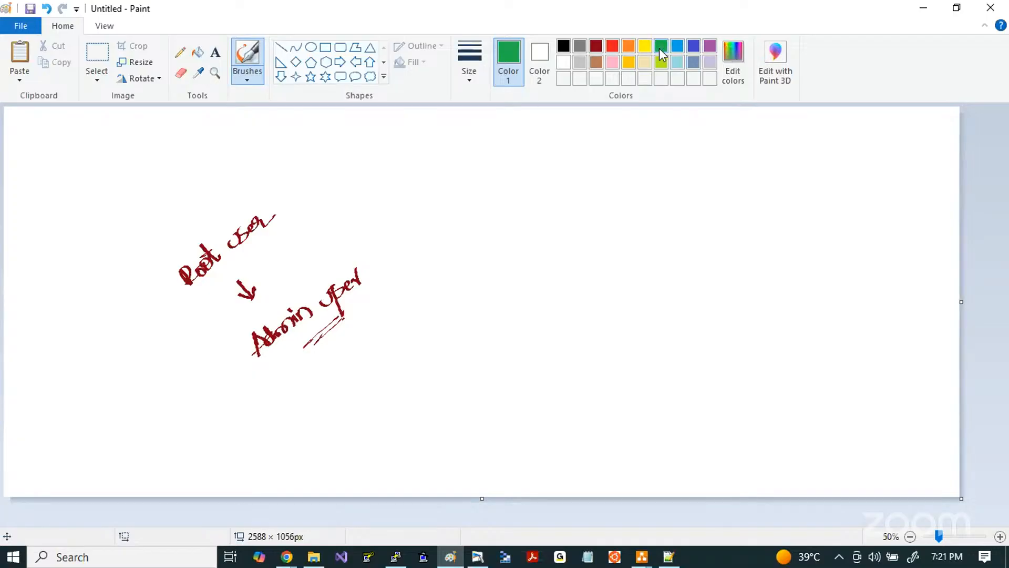
# Box Root user in green and add an arrow to an Email id (password) note
pyautogui.moveTo(226, 215)
pyautogui.mouseDown()
pyautogui.moveTo(192, 246)
pyautogui.moveTo(220, 287)
pyautogui.moveTo(284, 229)
pyautogui.moveTo(226, 214)
pyautogui.mouseUp()
pyautogui.moveTo(290, 227); pyautogui.dragTo(274, 243)
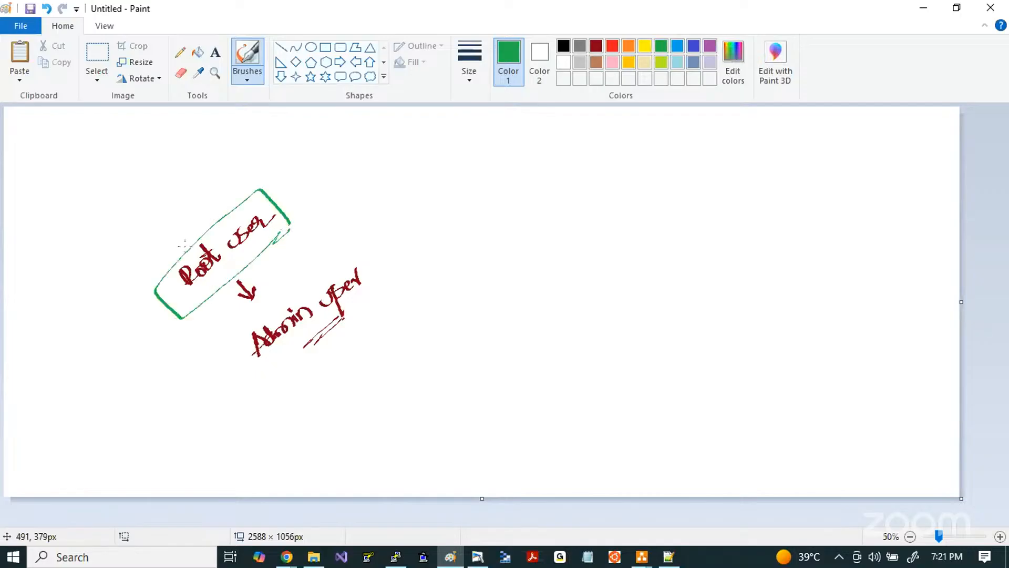
pyautogui.moveTo(188, 250)
pyautogui.mouseDown()
pyautogui.moveTo(177, 230)
pyautogui.moveTo(186, 234)
pyautogui.mouseUp()
pyautogui.moveTo(85, 245)
pyautogui.mouseDown()
pyautogui.moveTo(83, 258)
pyautogui.moveTo(121, 221)
pyautogui.moveTo(121, 202)
pyautogui.moveTo(143, 189)
pyautogui.mouseUp()
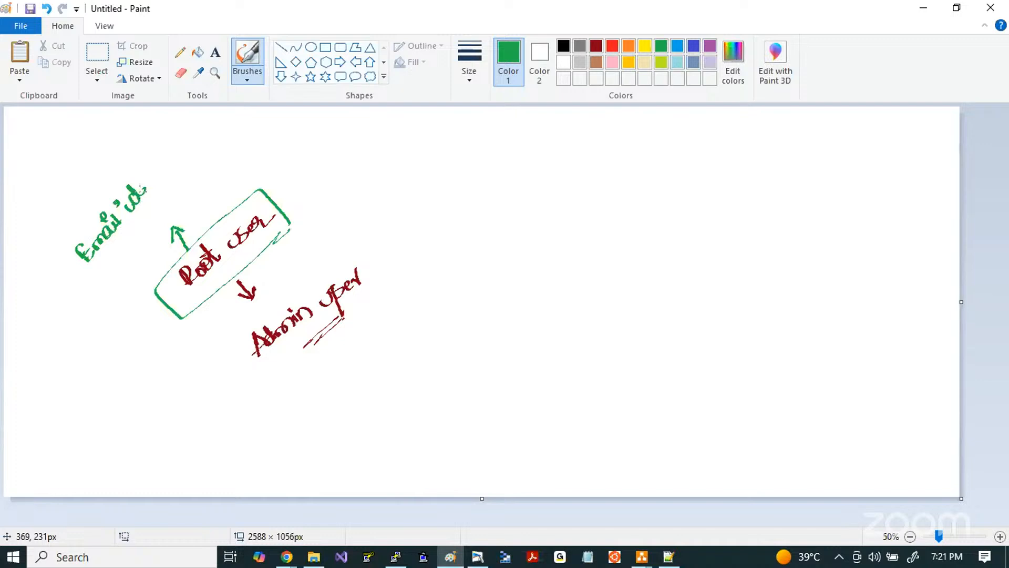
pyautogui.moveTo(117, 278)
pyautogui.mouseDown()
pyautogui.moveTo(138, 252)
pyautogui.moveTo(155, 250)
pyautogui.mouseUp()
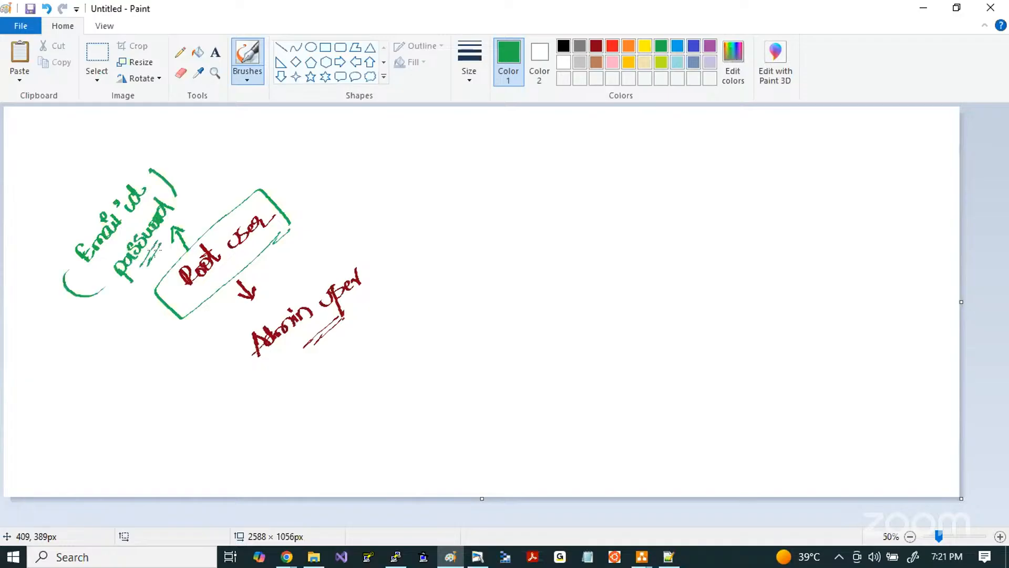
# Add green arrows to IAM user and an underlined (Administrative privileges) note, then pick blue
pyautogui.moveTo(367, 265)
pyautogui.mouseDown()
pyautogui.moveTo(398, 239)
pyautogui.moveTo(416, 283)
pyautogui.mouseUp()
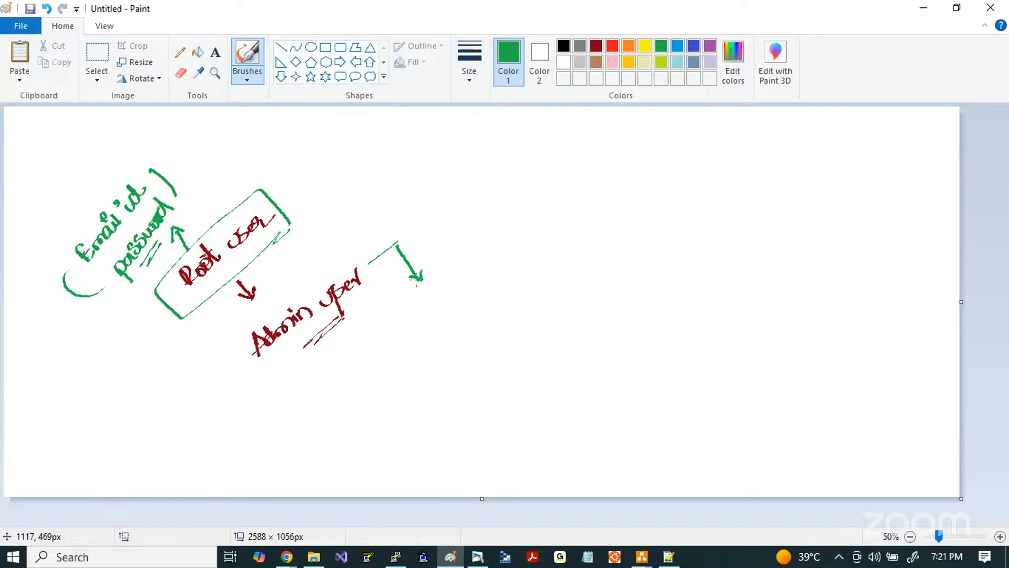
pyautogui.moveTo(419, 301)
pyautogui.mouseDown()
pyautogui.moveTo(451, 298)
pyautogui.moveTo(486, 256)
pyautogui.mouseUp()
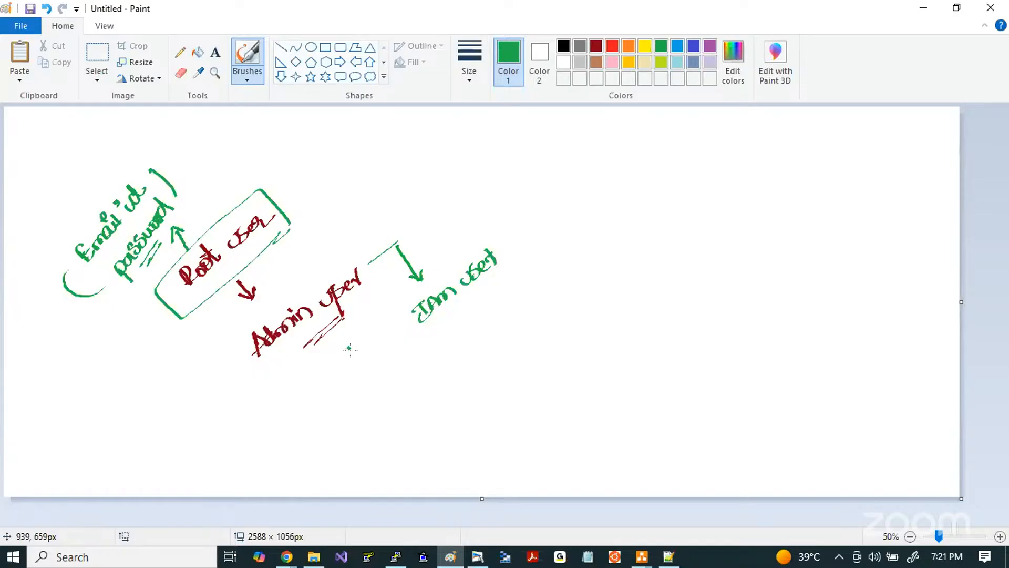
pyautogui.moveTo(349, 347)
pyautogui.mouseDown()
pyautogui.moveTo(368, 365)
pyautogui.moveTo(409, 372)
pyautogui.moveTo(405, 363)
pyautogui.moveTo(441, 357)
pyautogui.moveTo(443, 342)
pyautogui.moveTo(452, 353)
pyautogui.moveTo(453, 337)
pyautogui.moveTo(475, 337)
pyautogui.moveTo(489, 315)
pyautogui.moveTo(509, 330)
pyautogui.moveTo(524, 291)
pyautogui.mouseUp()
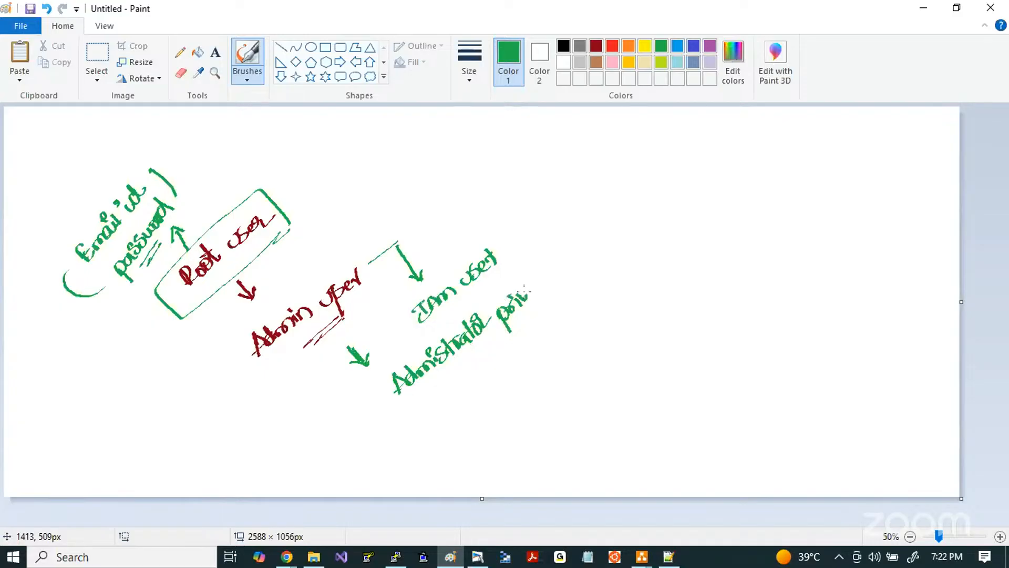
pyautogui.moveTo(524, 291); pyautogui.dragTo(558, 284)
pyautogui.moveTo(560, 254); pyautogui.dragTo(567, 288)
pyautogui.moveTo(400, 381); pyautogui.dragTo(405, 411)
pyautogui.moveTo(506, 342); pyautogui.dragTo(472, 369)
pyautogui.click(692, 48)
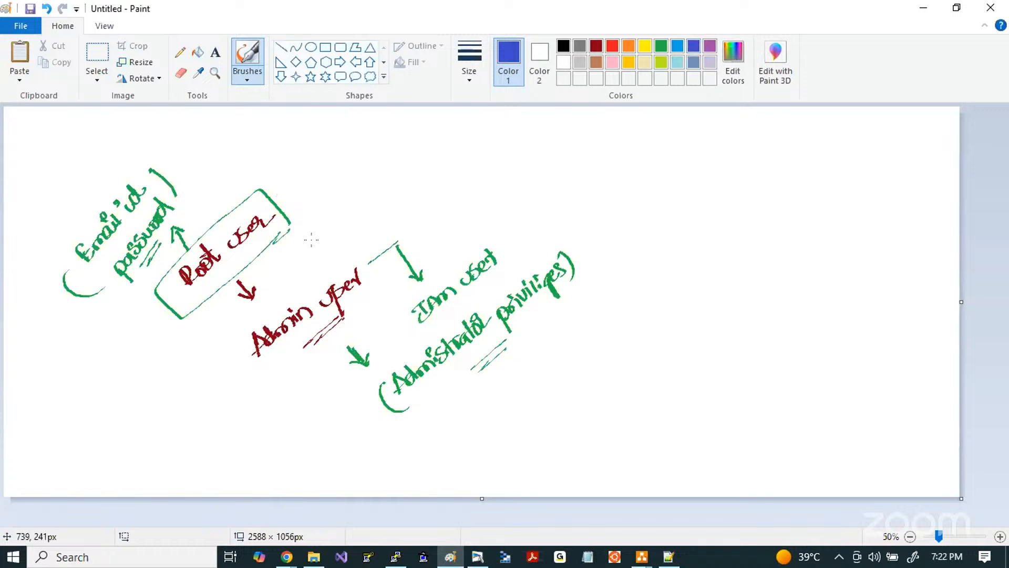
# Draw a small blue arrow off the Root user box corner, glance at draw.io, then pick black
pyautogui.moveTo(276, 199); pyautogui.dragTo(296, 179)
pyautogui.moveTo(285, 181); pyautogui.dragTo(295, 192)
pyautogui.hotkey('alt', 'Tab')
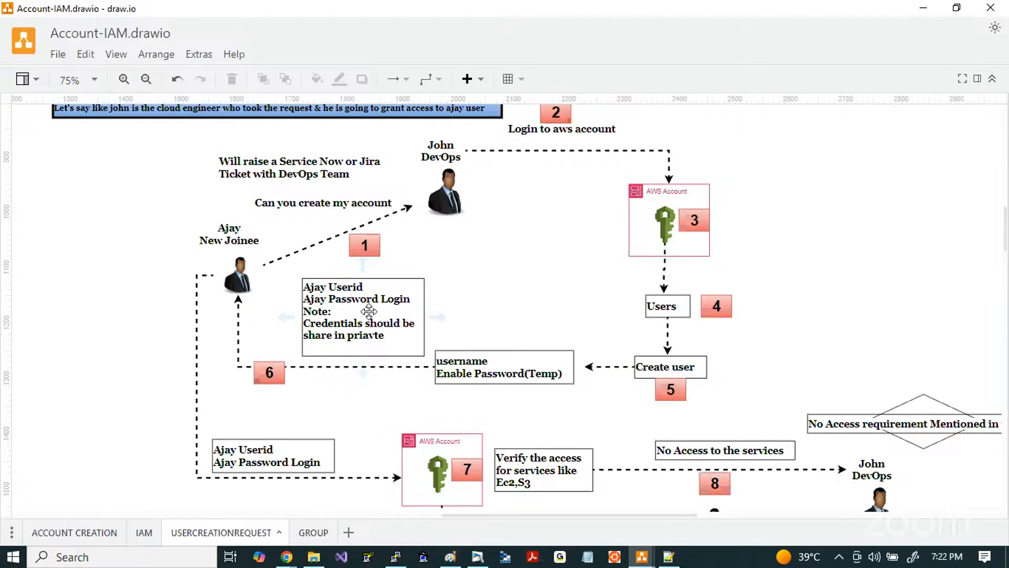
pyautogui.hotkey('alt', 'Tab')
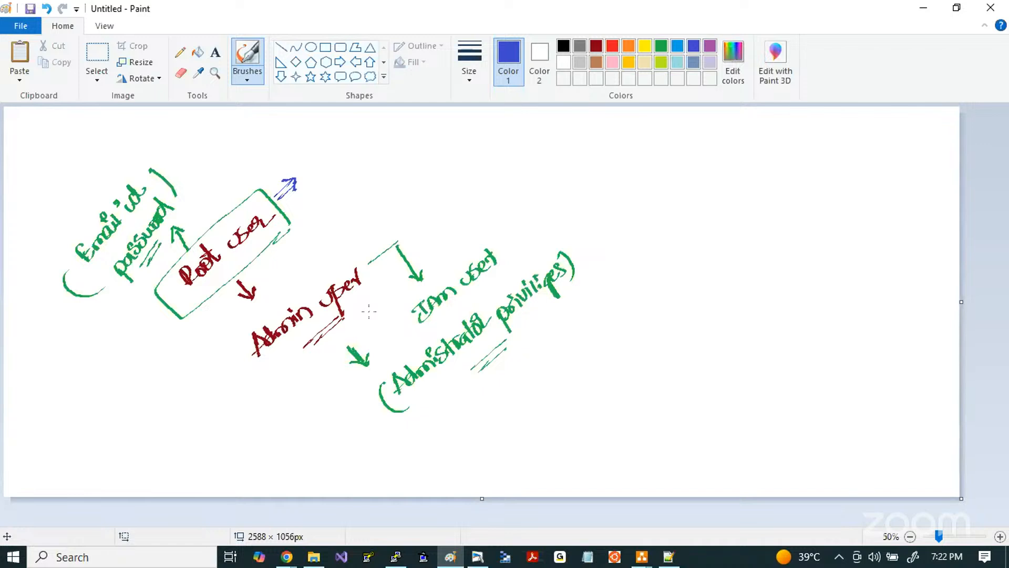
pyautogui.click(562, 48)
# In black, draw an arrow into the Root user box, box IAM user and circle Admin user
pyautogui.moveTo(142, 330)
pyautogui.mouseDown()
pyautogui.moveTo(168, 304)
pyautogui.moveTo(131, 341)
pyautogui.moveTo(229, 453)
pyautogui.moveTo(304, 397)
pyautogui.moveTo(301, 409)
pyautogui.mouseUp()
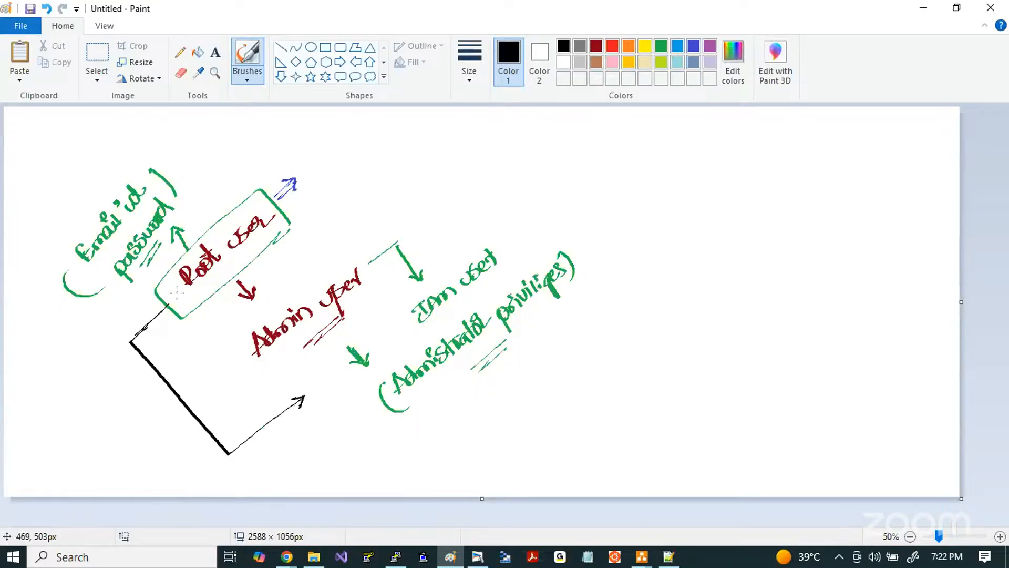
pyautogui.moveTo(173, 301)
pyautogui.mouseDown()
pyautogui.moveTo(157, 304)
pyautogui.moveTo(172, 316)
pyautogui.mouseUp()
pyautogui.moveTo(445, 270)
pyautogui.mouseDown()
pyautogui.moveTo(421, 323)
pyautogui.moveTo(512, 260)
pyautogui.moveTo(430, 281)
pyautogui.mouseUp()
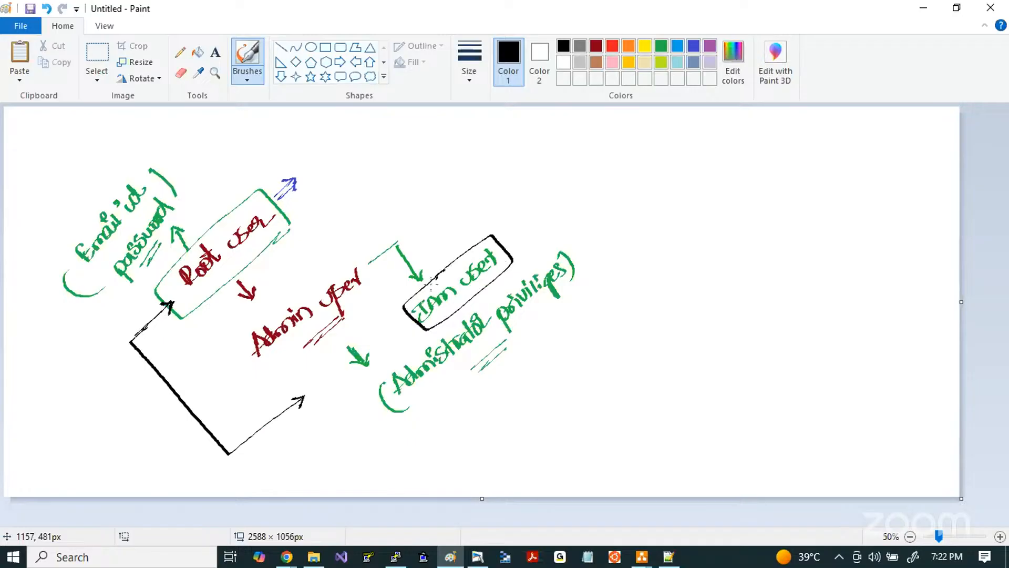
pyautogui.moveTo(331, 271); pyautogui.dragTo(267, 367)
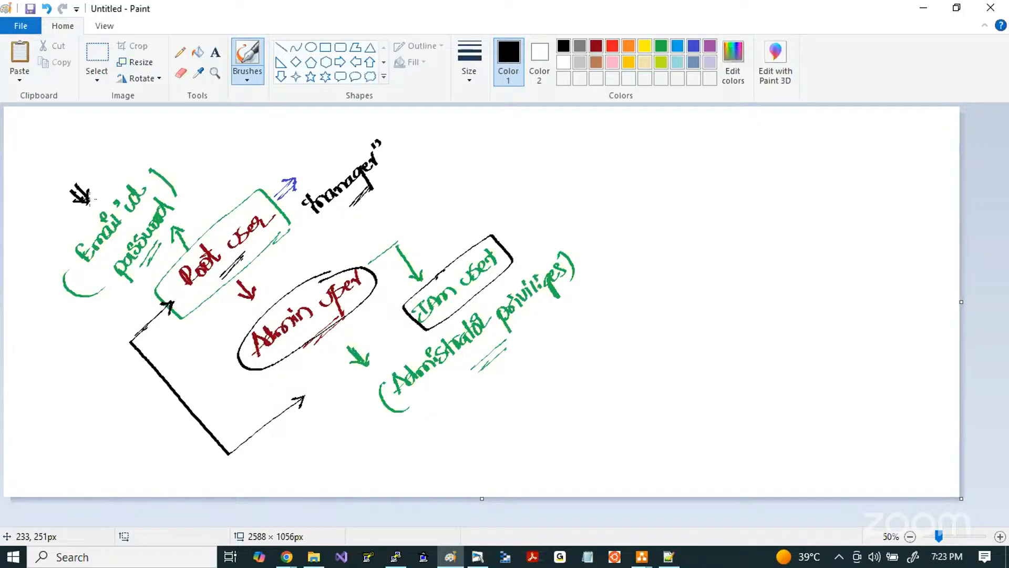
# Write a boxed Devopsteam with an arrow down to a double-underlined, circled Administrators
pyautogui.moveTo(522, 206)
pyautogui.mouseDown()
pyautogui.moveTo(530, 221)
pyautogui.moveTo(584, 187)
pyautogui.moveTo(589, 168)
pyautogui.moveTo(607, 174)
pyautogui.moveTo(631, 158)
pyautogui.moveTo(628, 184)
pyautogui.mouseUp()
pyautogui.moveTo(605, 143); pyautogui.dragTo(641, 173)
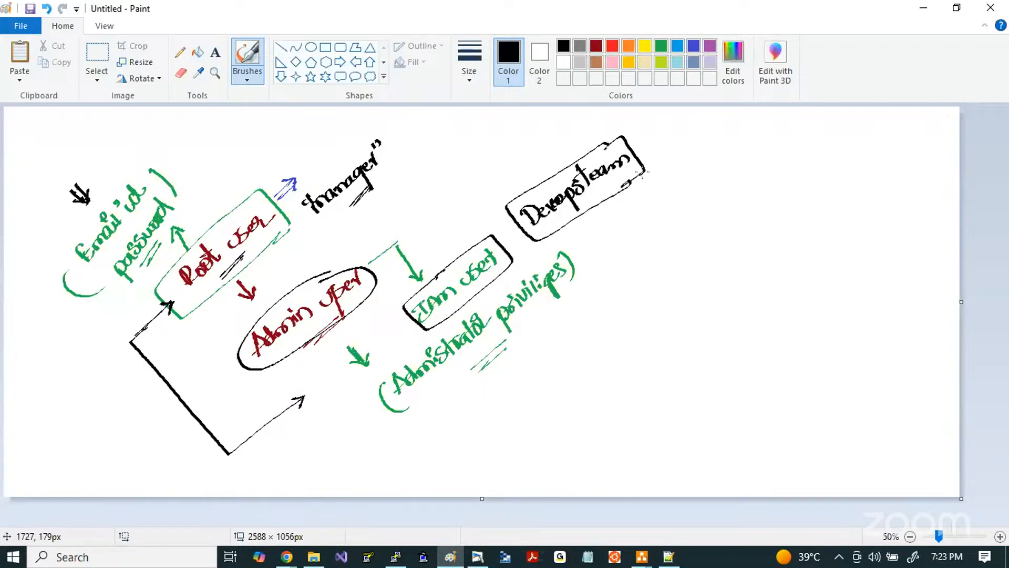
pyautogui.moveTo(604, 206); pyautogui.dragTo(618, 233)
pyautogui.moveTo(594, 295)
pyautogui.mouseDown()
pyautogui.moveTo(604, 274)
pyautogui.moveTo(645, 260)
pyautogui.moveTo(667, 231)
pyautogui.moveTo(711, 208)
pyautogui.mouseUp()
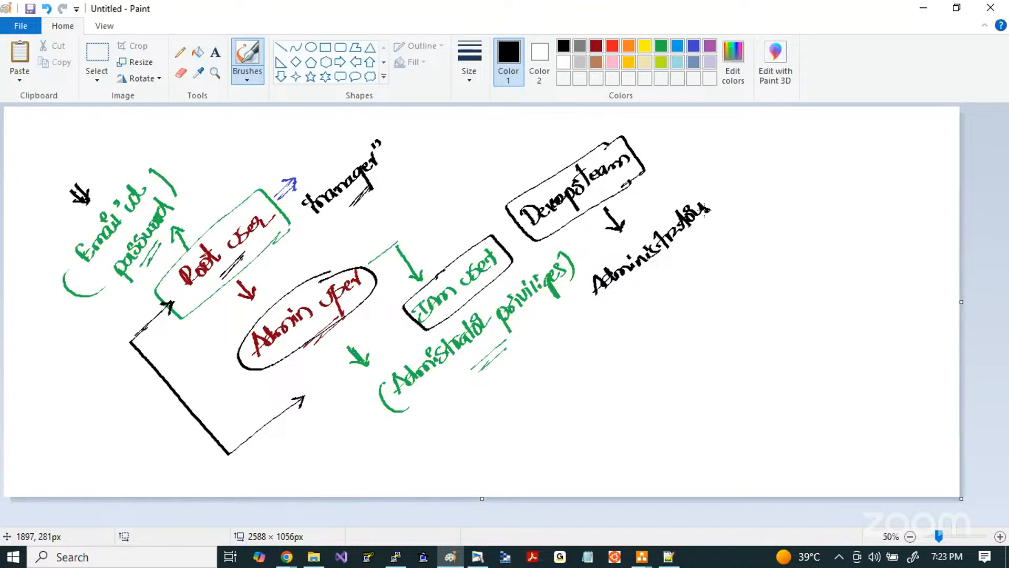
pyautogui.moveTo(646, 284); pyautogui.dragTo(682, 257)
pyautogui.moveTo(651, 281); pyautogui.dragTo(679, 261)
pyautogui.moveTo(679, 196); pyautogui.dragTo(683, 193)
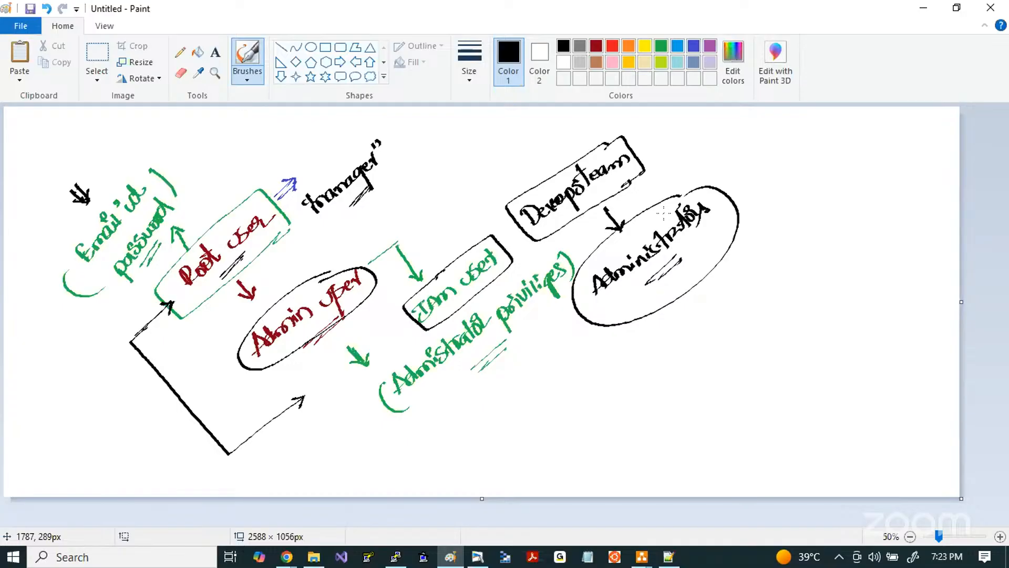
# Loop the Administrative privileges note, add braces beside Root user and manager, and a diagonal line
pyautogui.moveTo(423, 393); pyautogui.dragTo(438, 388)
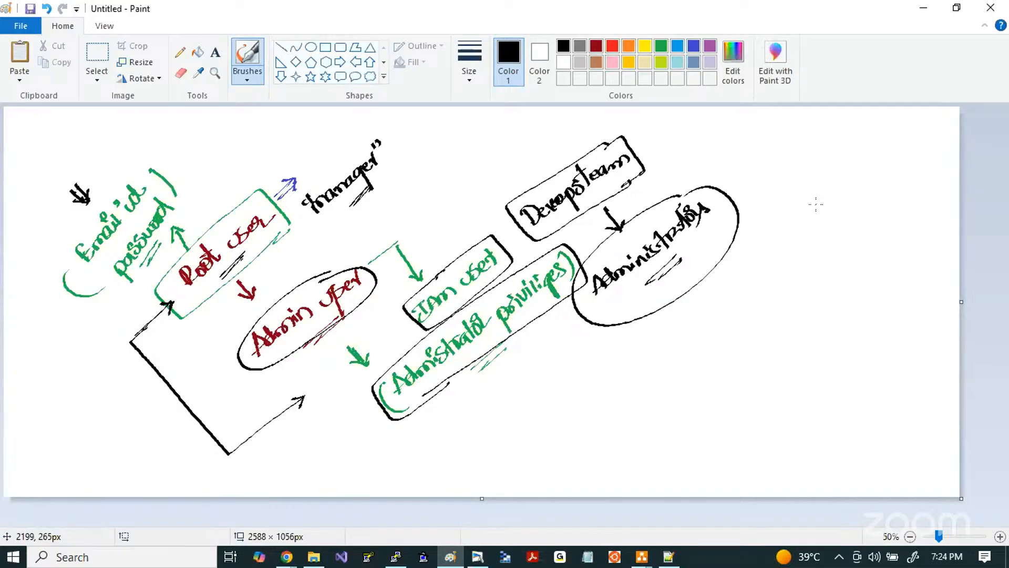
pyautogui.moveTo(137, 291)
pyautogui.mouseDown()
pyautogui.moveTo(139, 310)
pyautogui.moveTo(183, 334)
pyautogui.mouseUp()
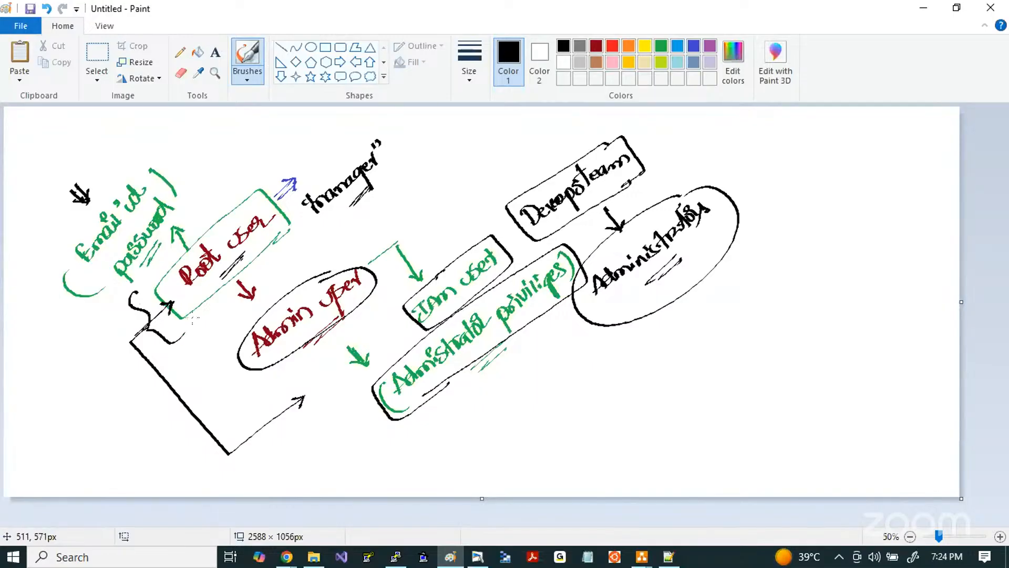
pyautogui.moveTo(392, 135); pyautogui.dragTo(409, 183)
pyautogui.moveTo(171, 357); pyautogui.dragTo(499, 130)
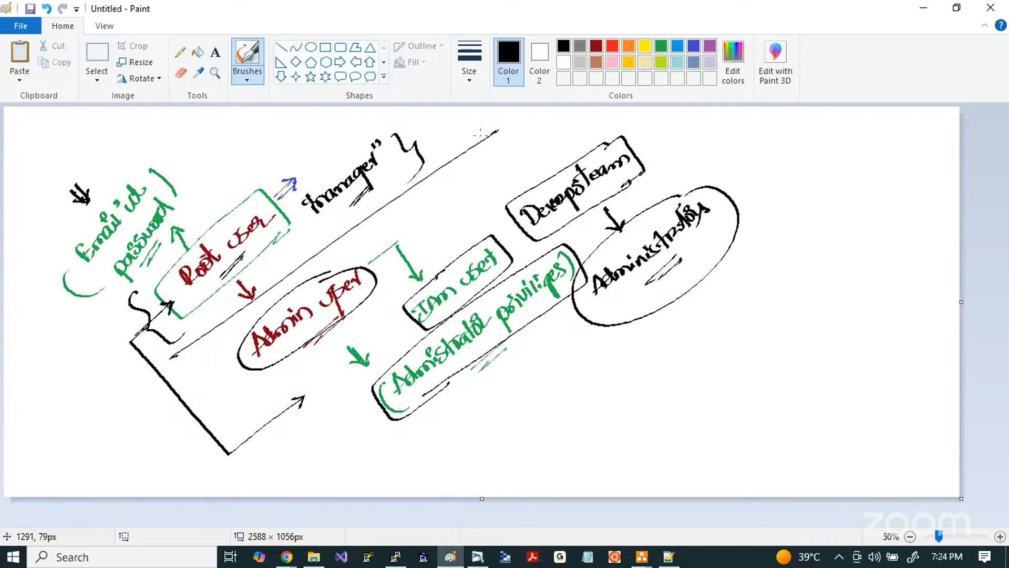
# Screen-capture the sketch, paste it onto a new whiteboard page, and return to draw.io
pyautogui.press('Print')
pyautogui.moveTo(33, 113)
pyautogui.mouseDown()
pyautogui.moveTo(309, 343)
pyautogui.moveTo(863, 470)
pyautogui.mouseUp()
pyautogui.click(806, 485)
pyautogui.click(486, 560)
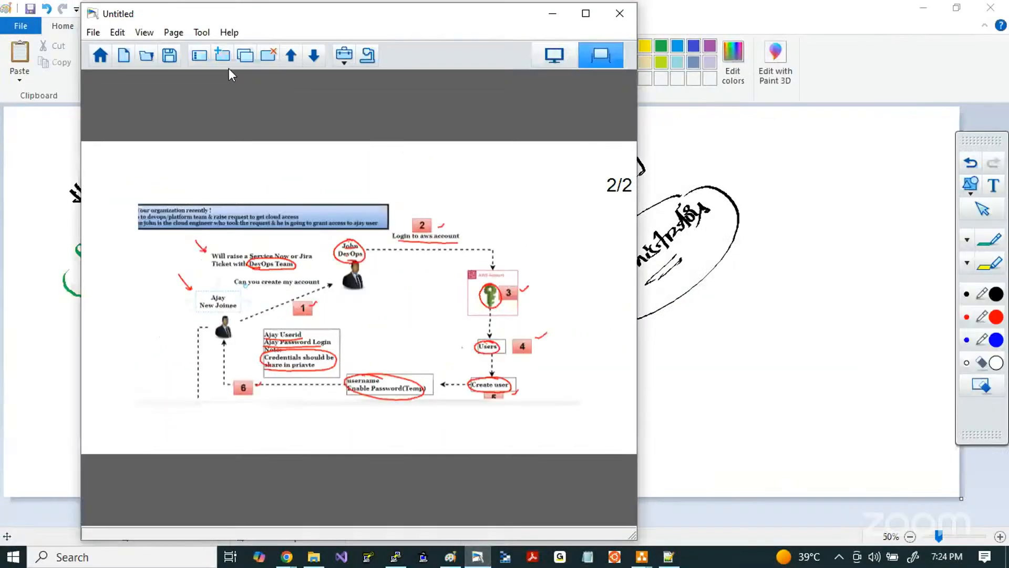
pyautogui.click(223, 56)
pyautogui.hotkey('ctrl', 'v')
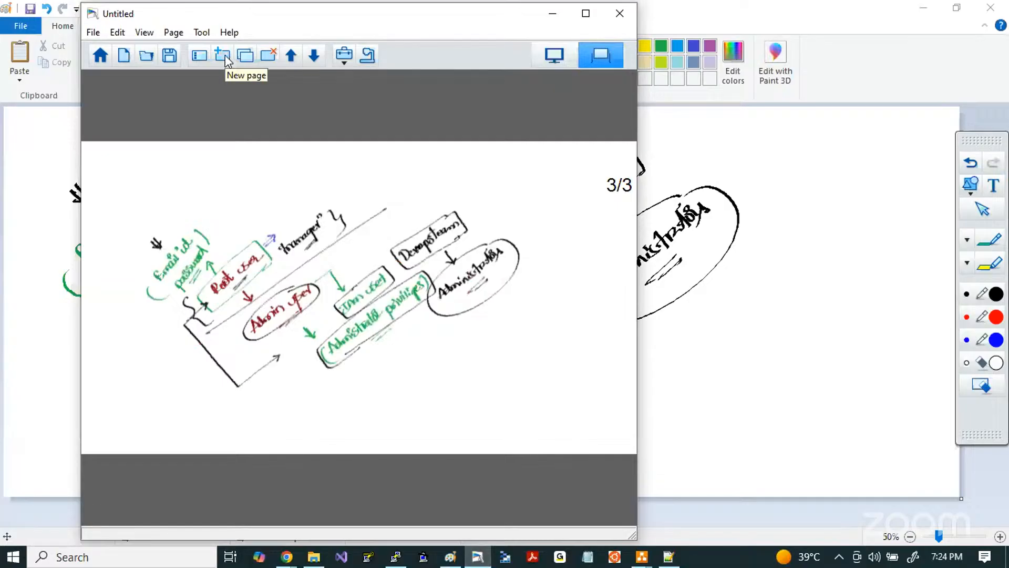
pyautogui.hotkey('alt', 'Tab')
pyautogui.hotkey('alt', 'Tab')
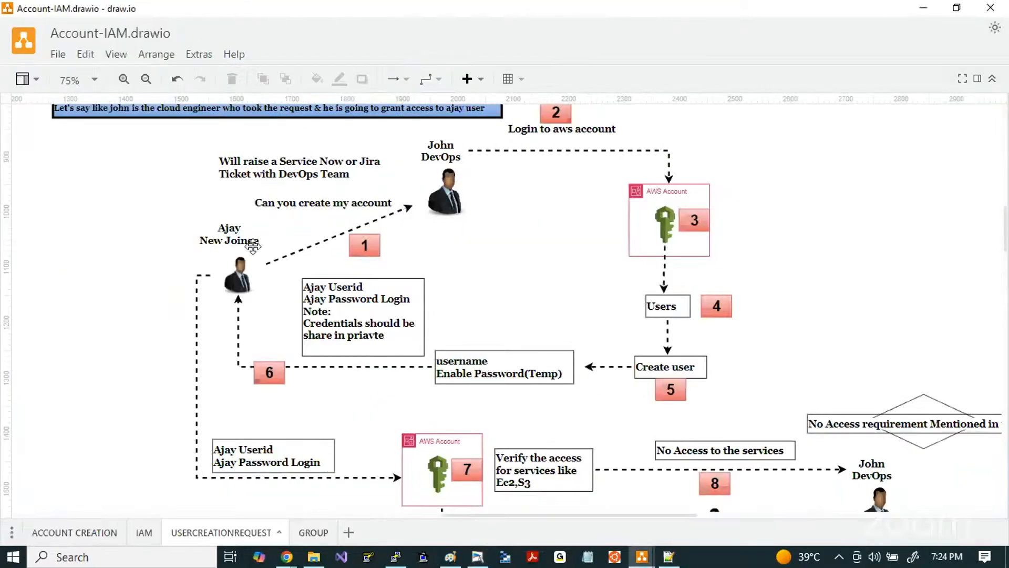
# Point out the New Joinee label in the user-creation diagram, then bring up Chrome
pyautogui.click(252, 246)
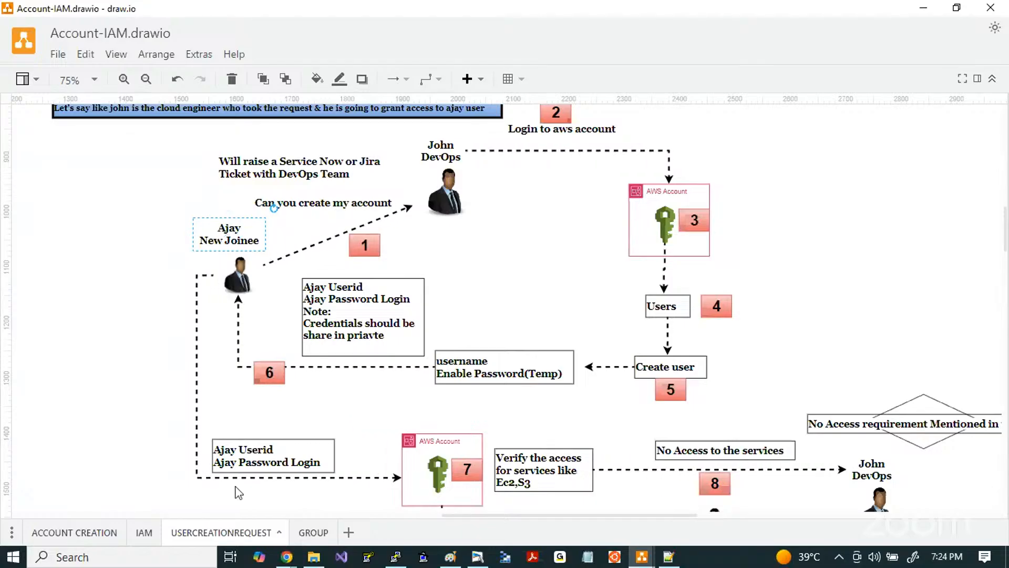
pyautogui.moveTo(288, 558)
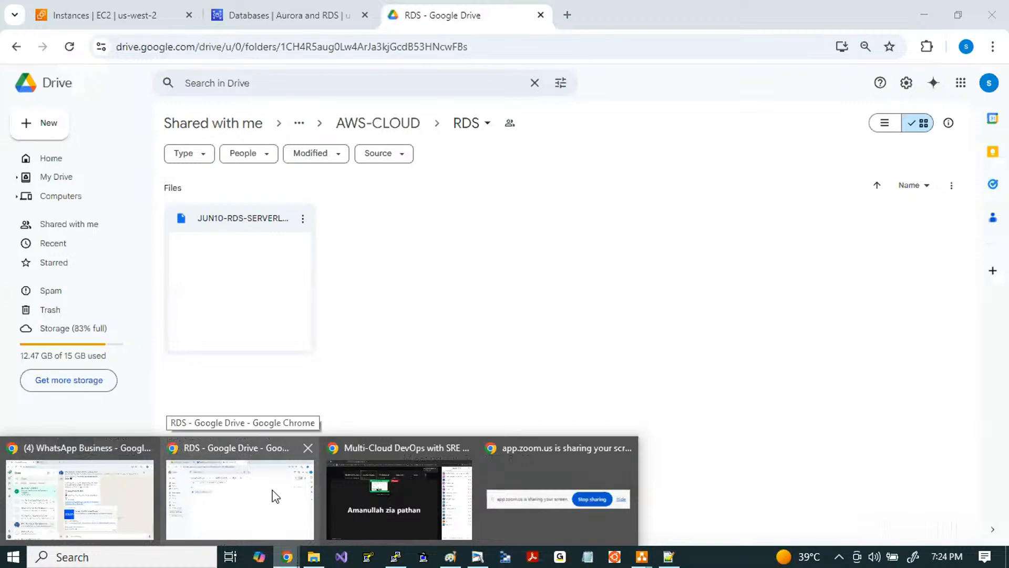
# From Chrome's EC2 instances tab, search 'iam' in the console and open the IAM service
pyautogui.click(273, 494)
pyautogui.click(116, 23)
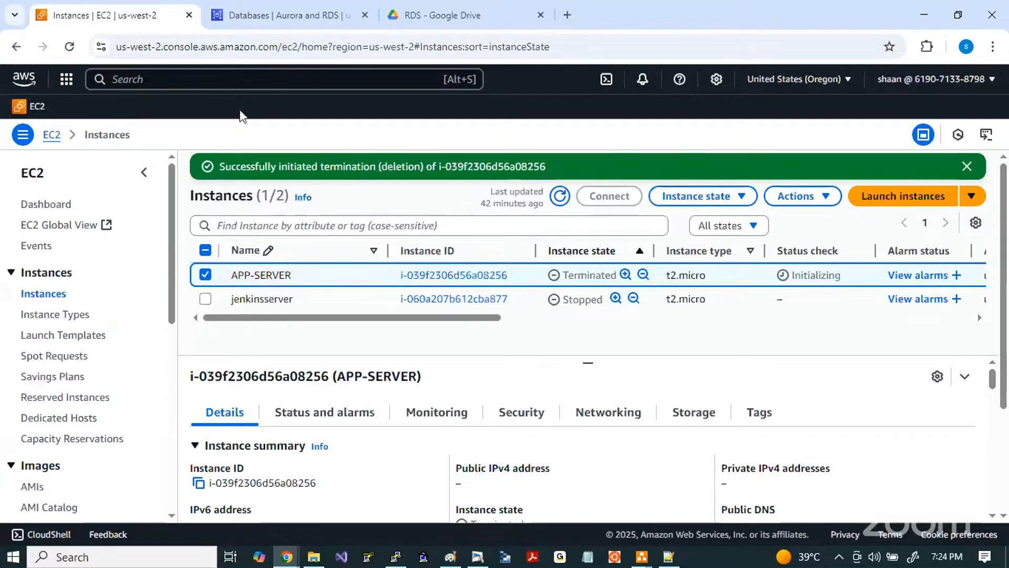
pyautogui.click(192, 80)
pyautogui.write('iam')
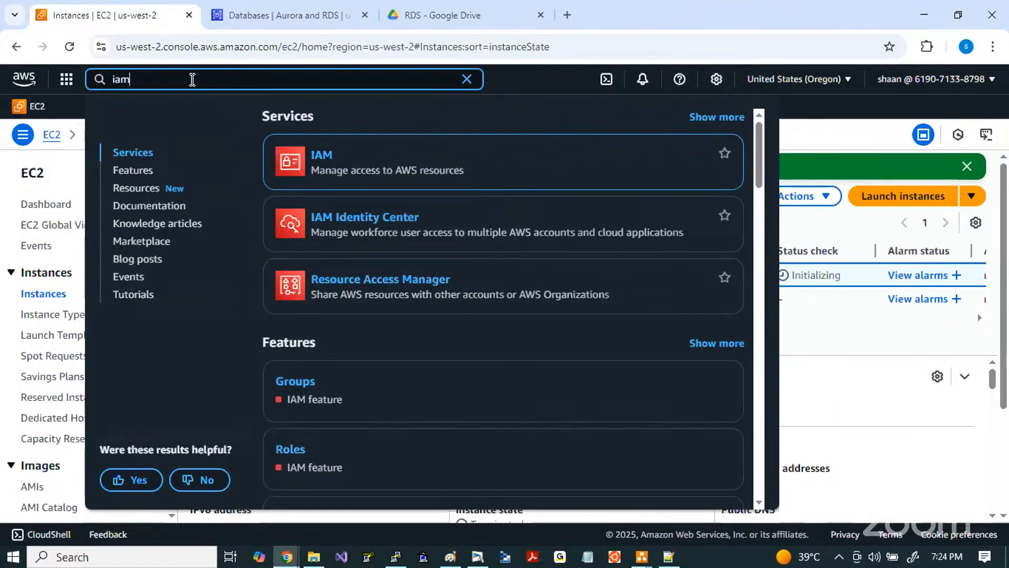
pyautogui.moveTo(339, 156)
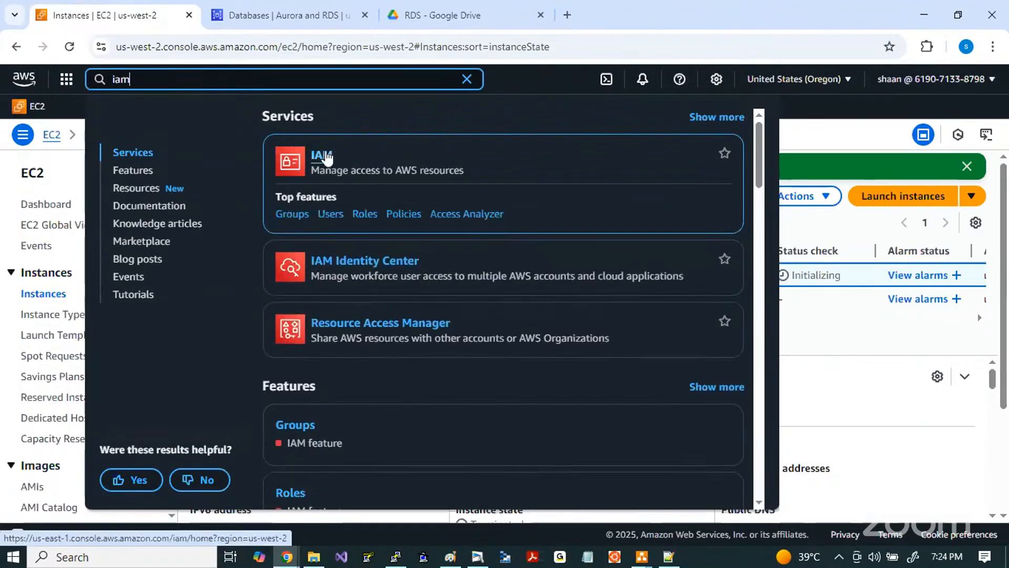
pyautogui.click(326, 155)
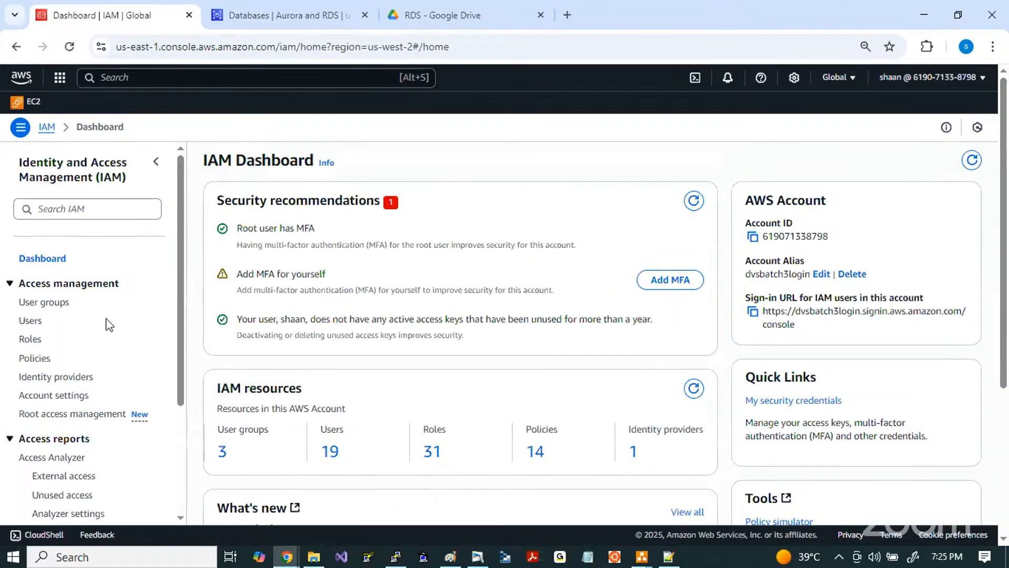
# Open the IAM Users list and reset the page zoom to 100%
pyautogui.hotkey('ctrl', '+')
pyautogui.hotkey('ctrl', '+')
pyautogui.hotkey('ctrl', '+')
pyautogui.hotkey('ctrl', '+')
pyautogui.hotkey('ctrl', '+')
pyautogui.hotkey('ctrl', '+')
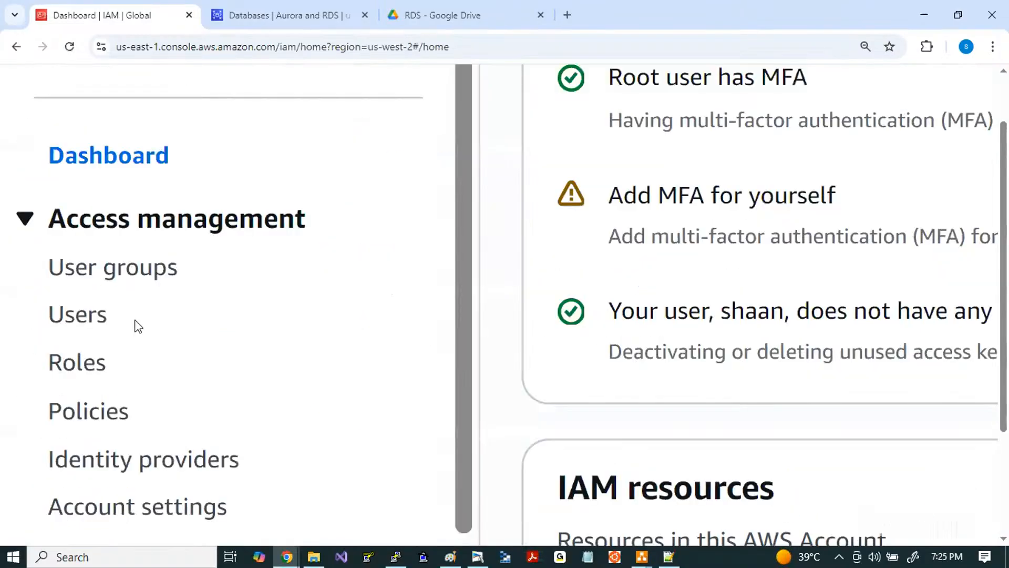
pyautogui.moveTo(122, 321); pyautogui.dragTo(44, 322)
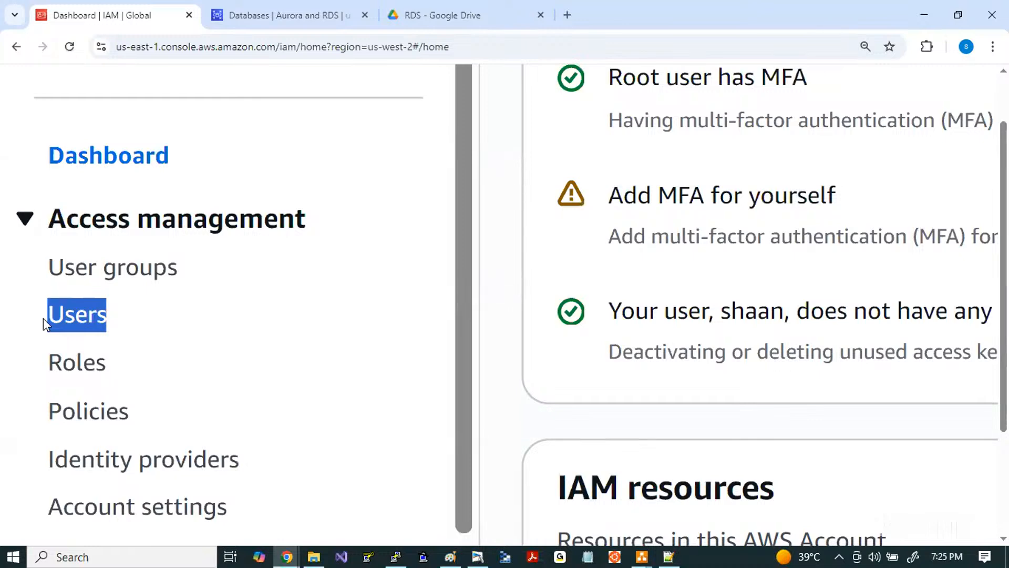
pyautogui.click(79, 321)
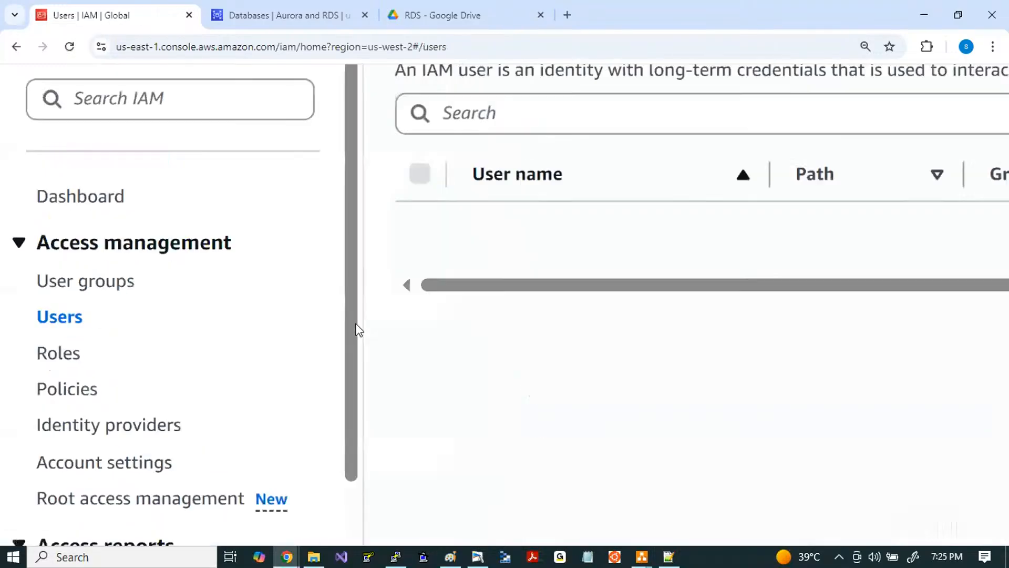
pyautogui.hotkey('ctrl', '0')
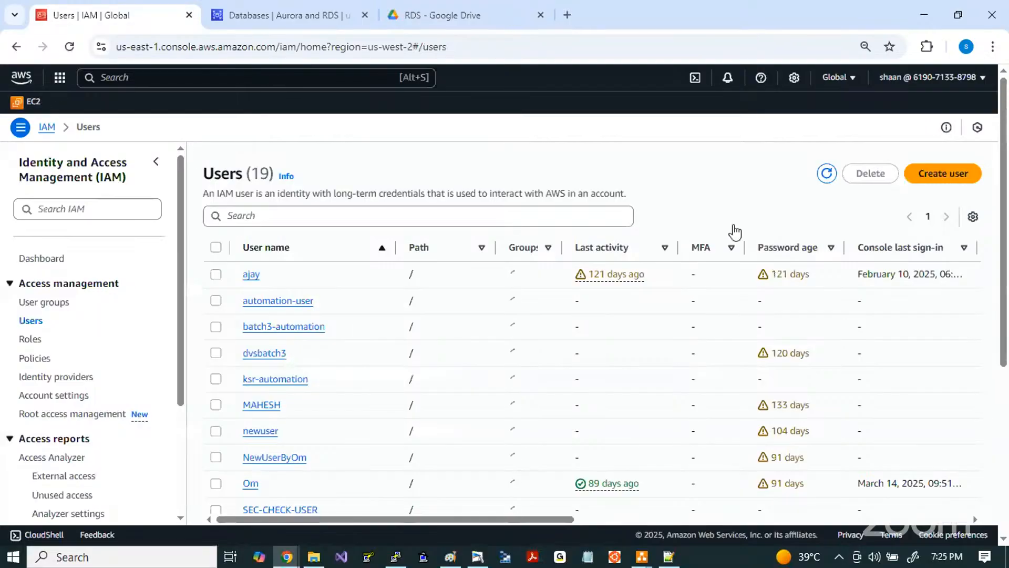
pyautogui.click(932, 177)
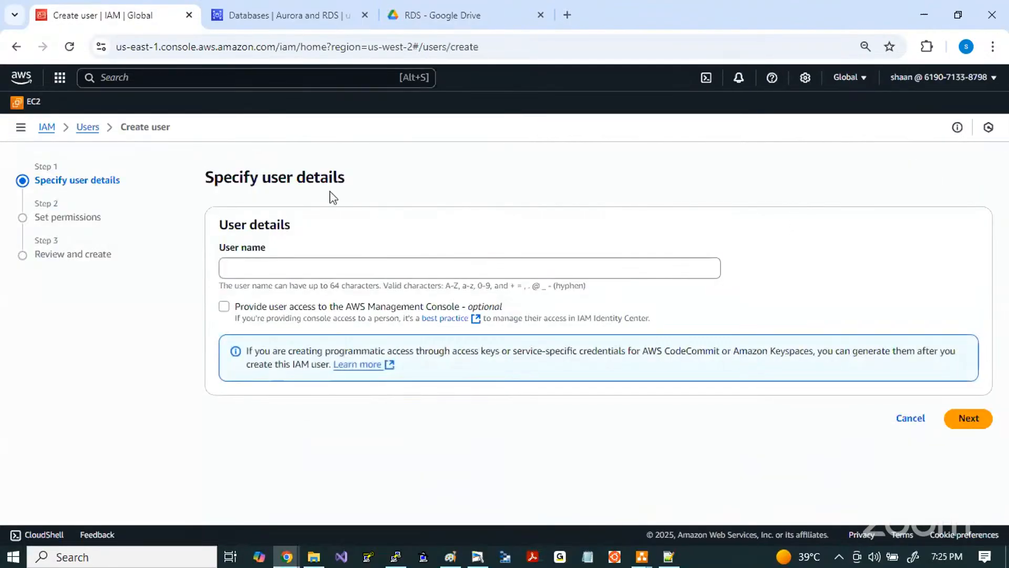
pyautogui.click(88, 128)
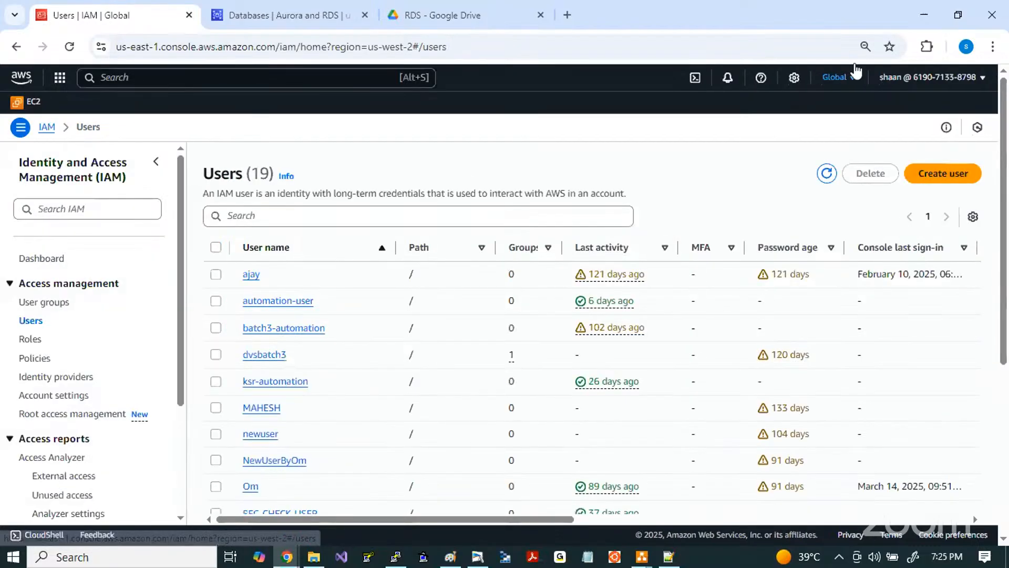
pyautogui.click(865, 46)
pyautogui.click(870, 79)
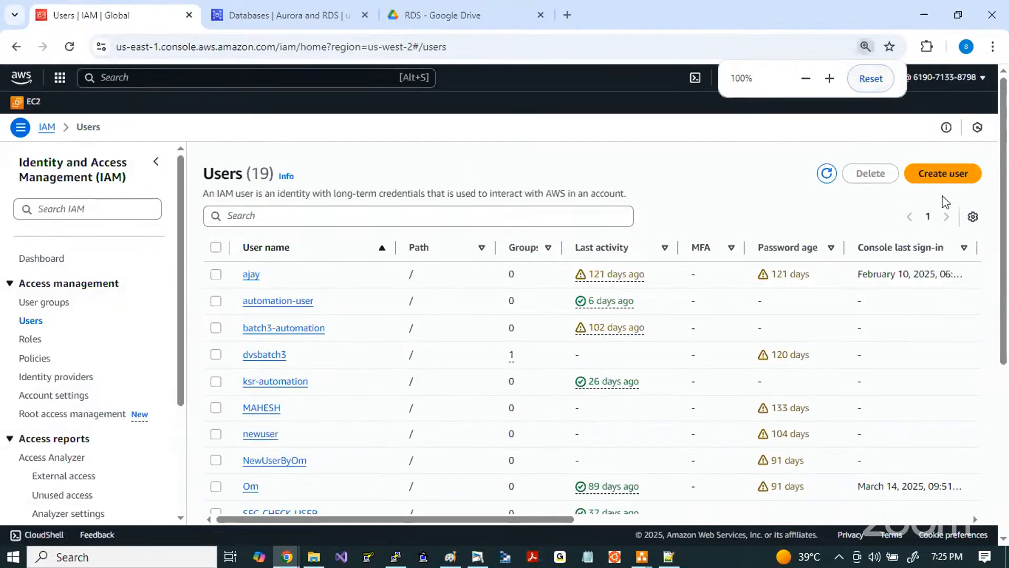
pyautogui.moveTo(964, 186); pyautogui.dragTo(899, 190)
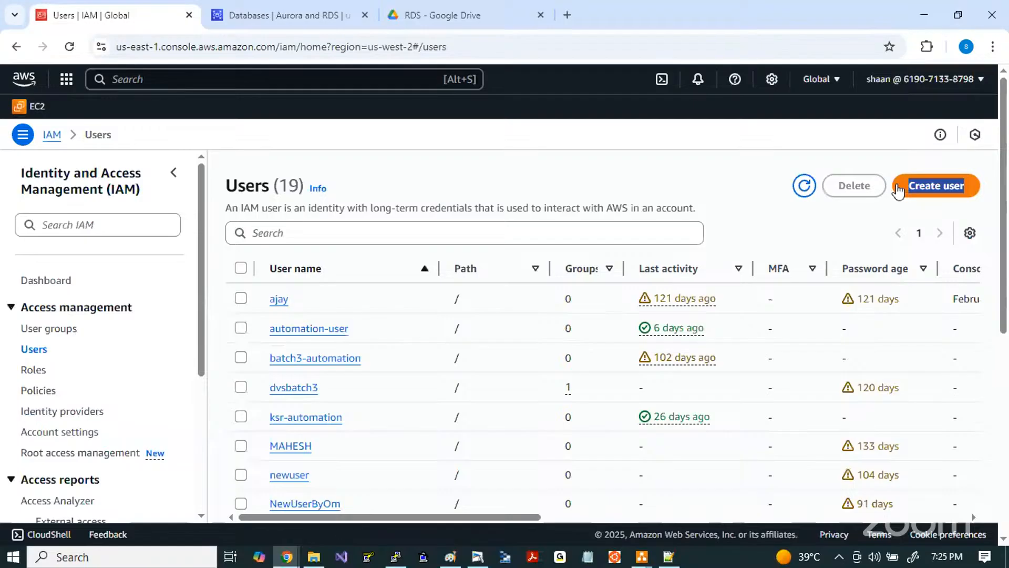
# Start Create user and enter the new user's name in the User name field
pyautogui.click(962, 192)
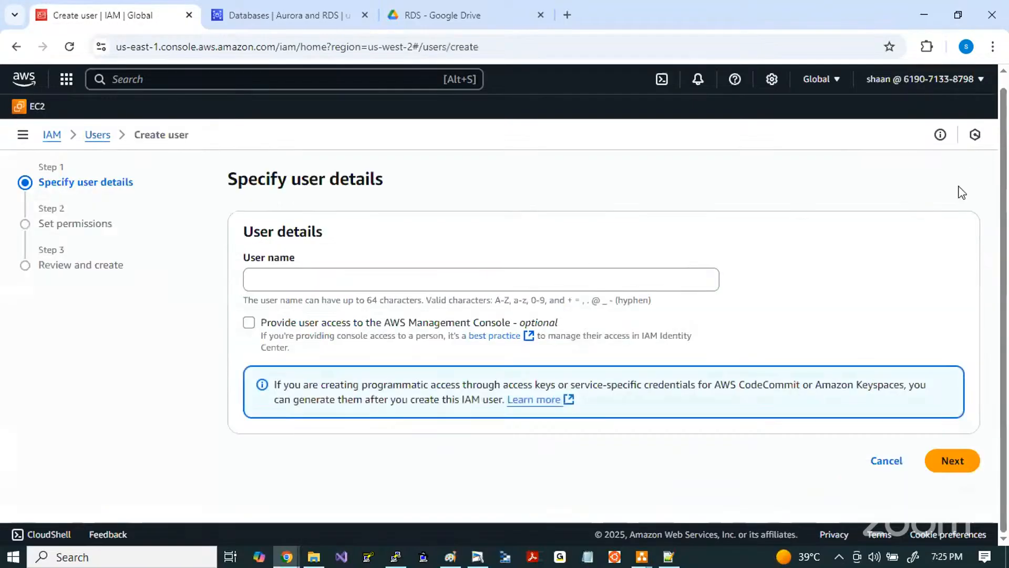
pyautogui.click(251, 283)
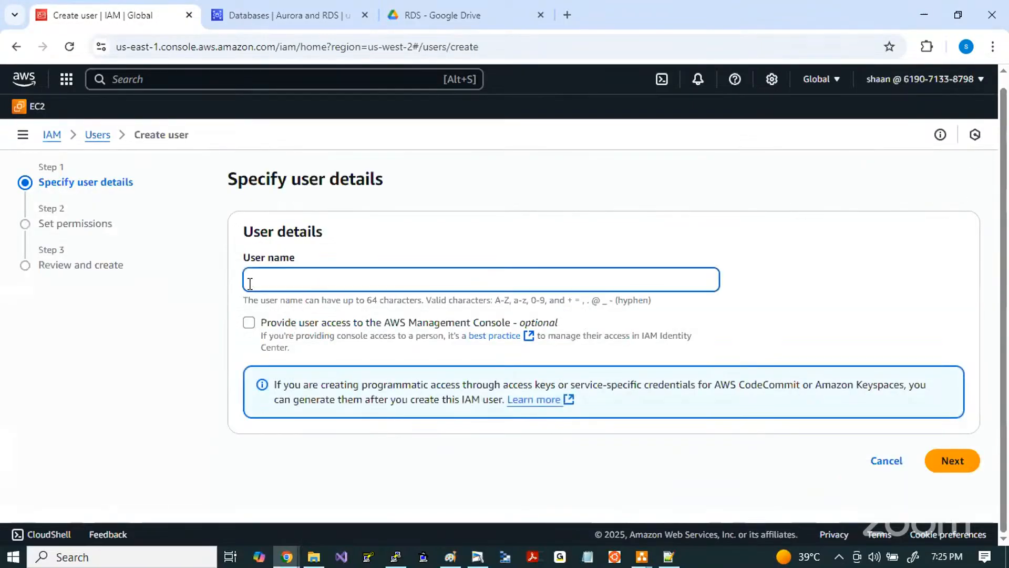
pyautogui.write('rksrajay')
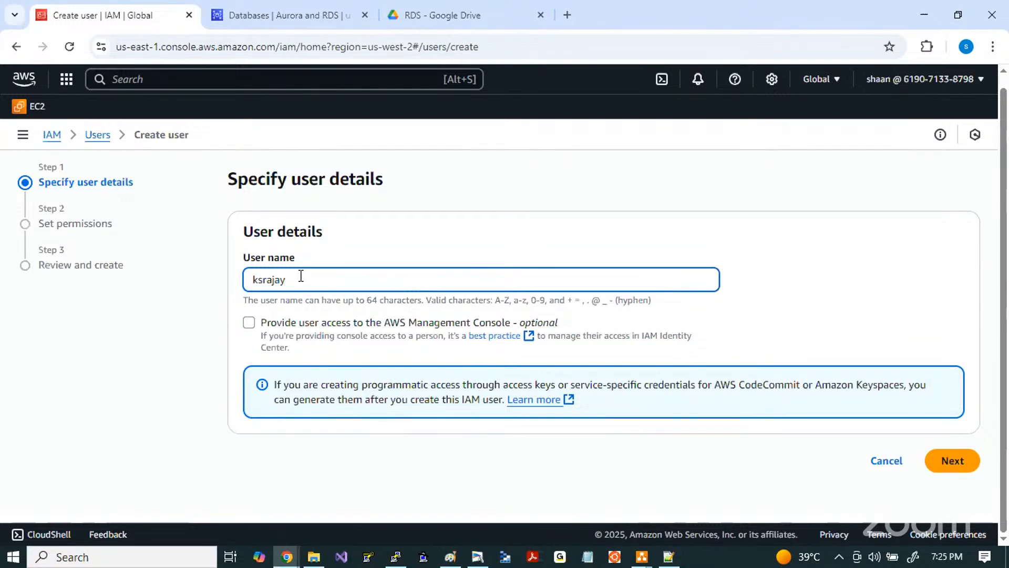
pyautogui.scroll(3, 301, 276)
pyautogui.scroll(2, 301, 276)
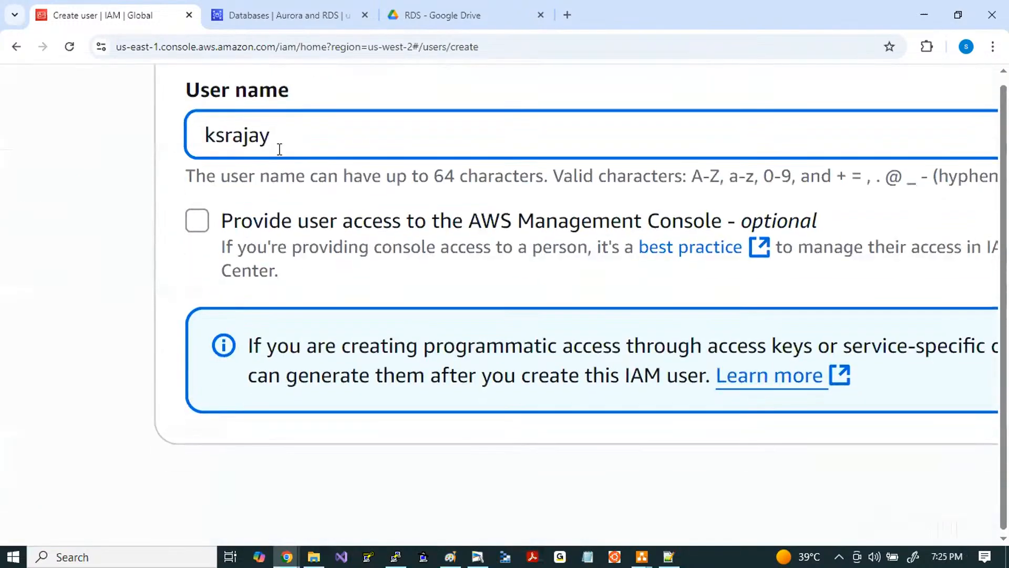
pyautogui.moveTo(279, 139); pyautogui.dragTo(187, 138)
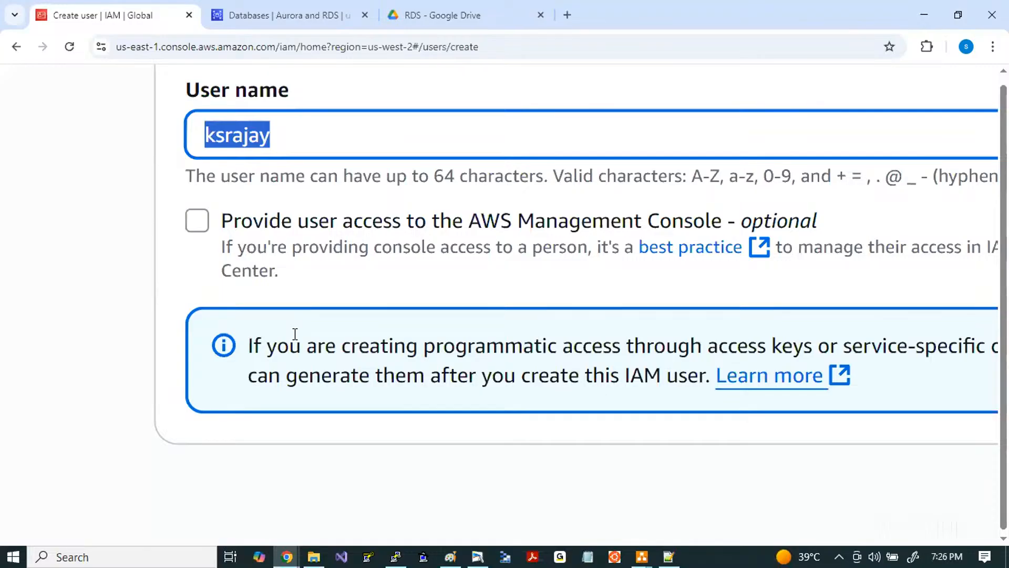
pyautogui.scroll(-3, 364, 317)
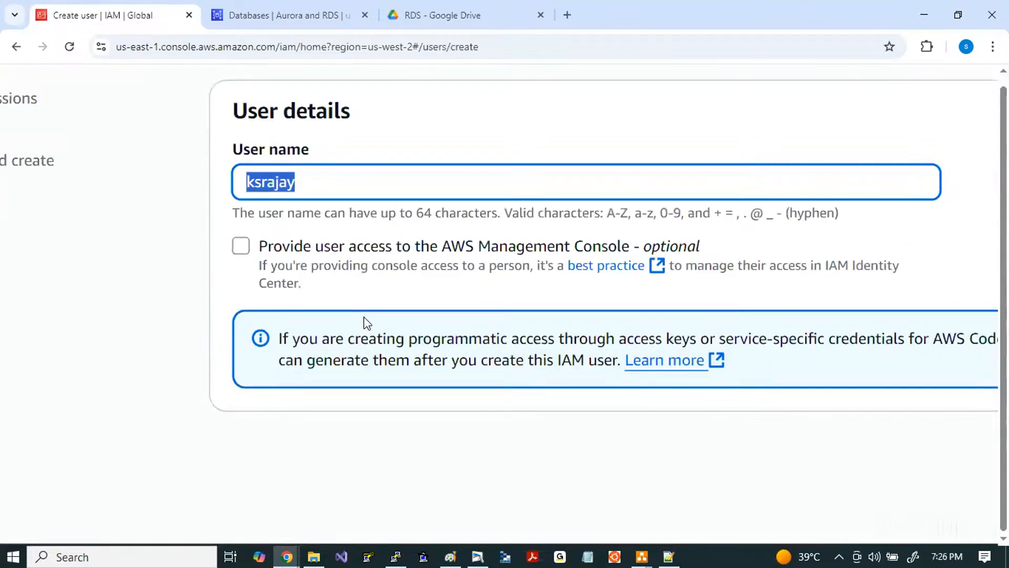
# Enable AWS Management Console access and choose I want to create an IAM user
pyautogui.click(242, 247)
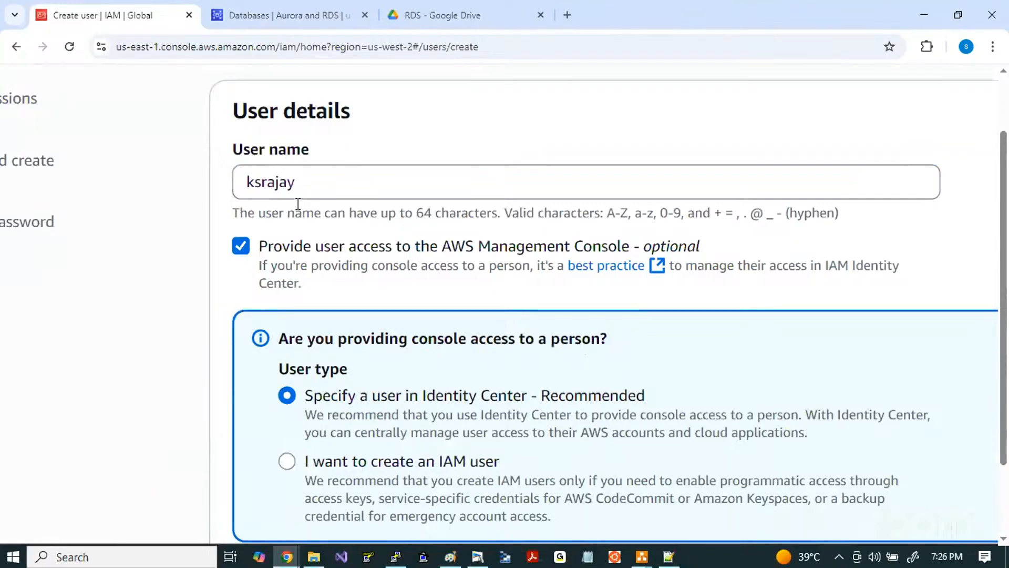
pyautogui.moveTo(302, 183); pyautogui.dragTo(207, 190)
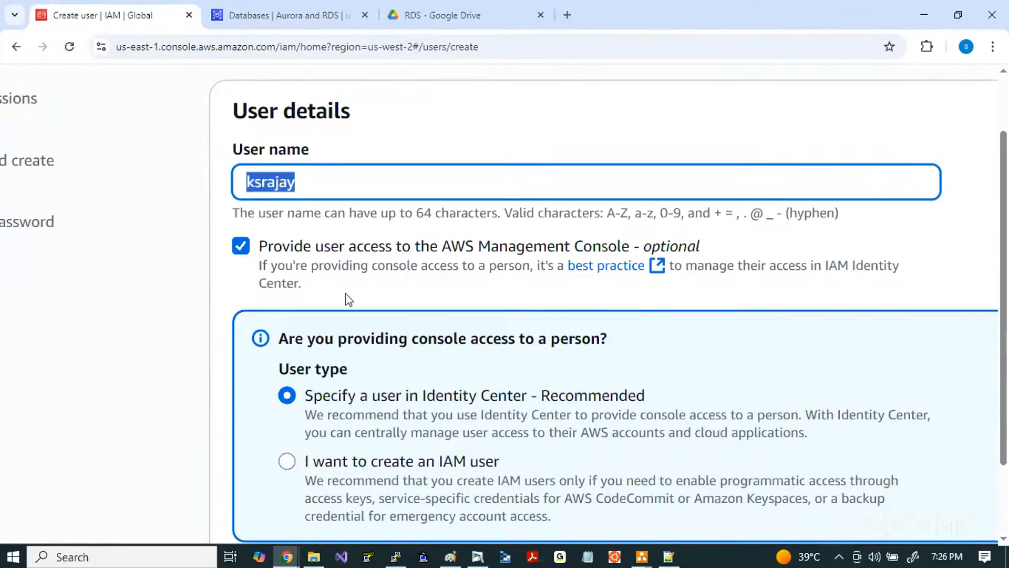
pyautogui.scroll(-3, 347, 298)
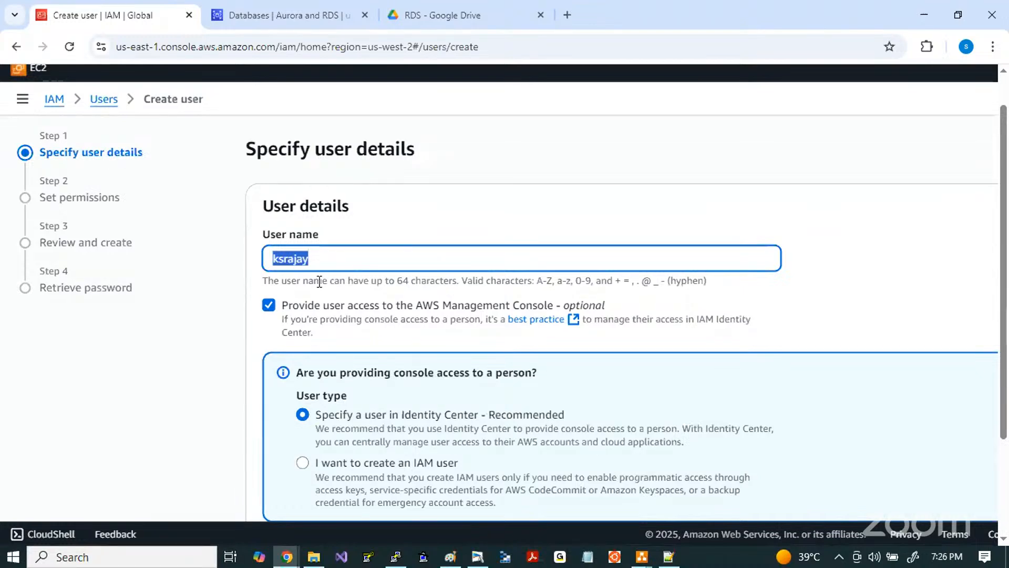
pyautogui.scroll(-3, 318, 282)
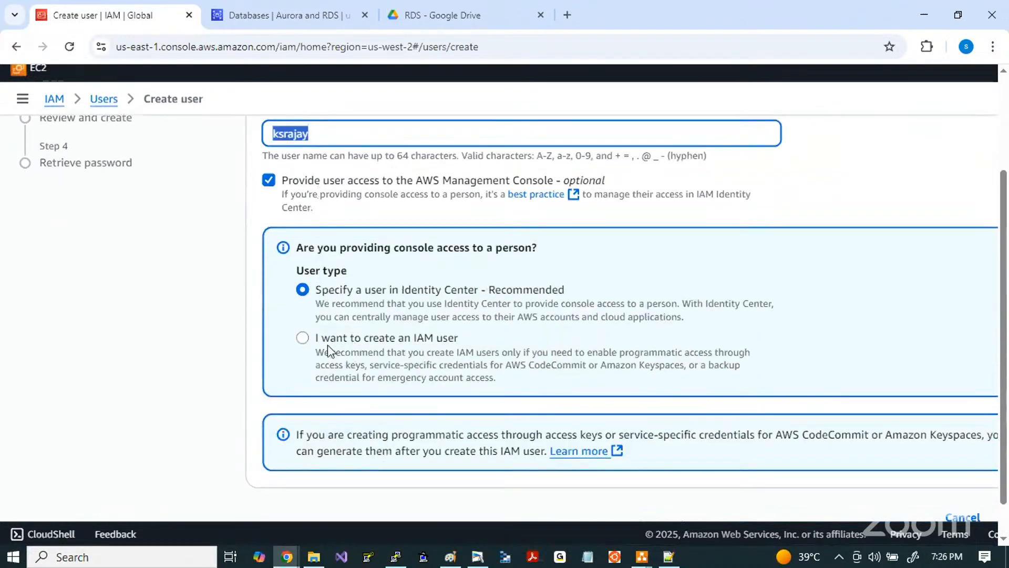
pyautogui.moveTo(316, 338); pyautogui.dragTo(471, 359)
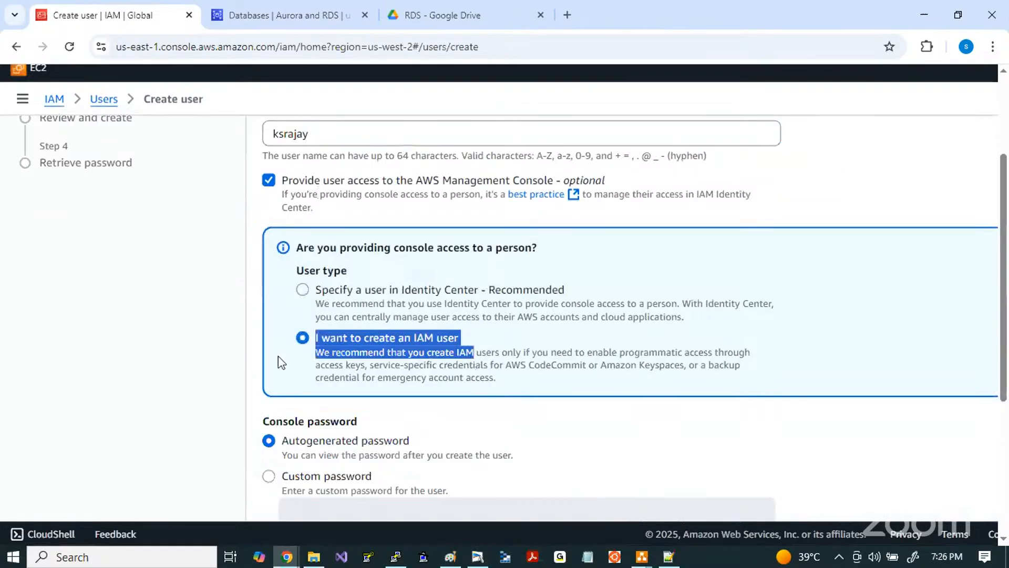
pyautogui.click(357, 366)
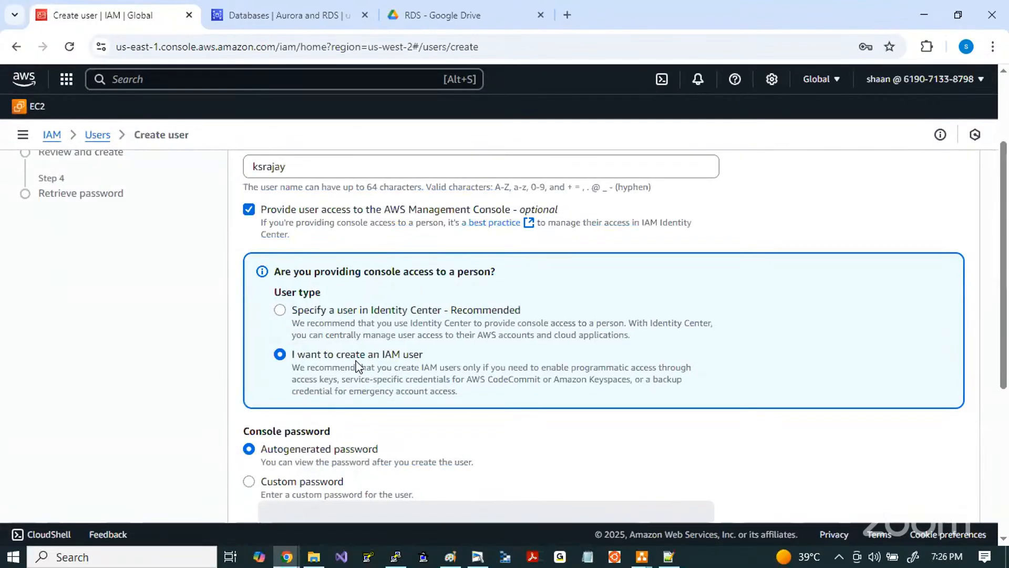
pyautogui.scroll(-3, 356, 367)
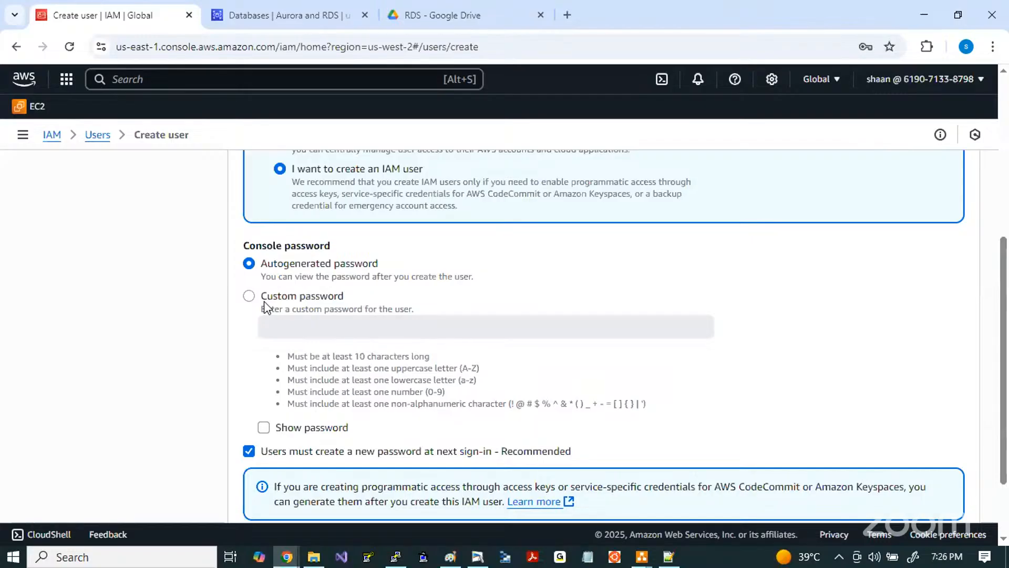
# Choose Custom password and enter a console password, noting the new-password-at-sign-in requirement
pyautogui.click(248, 295)
pyautogui.click(293, 328)
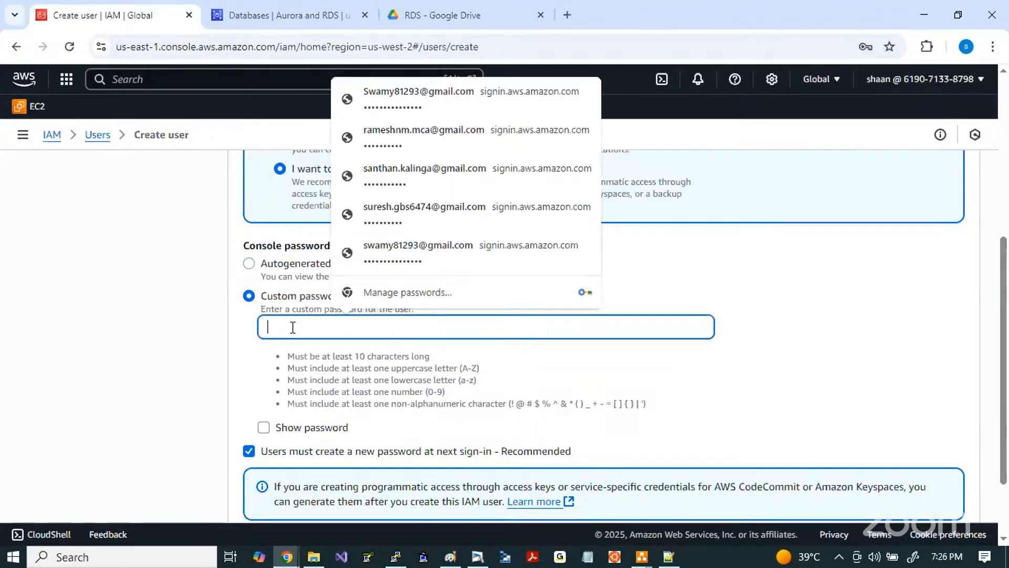
pyautogui.write('•')
pyautogui.press('BackSpace')
pyautogui.write('•••••••••')
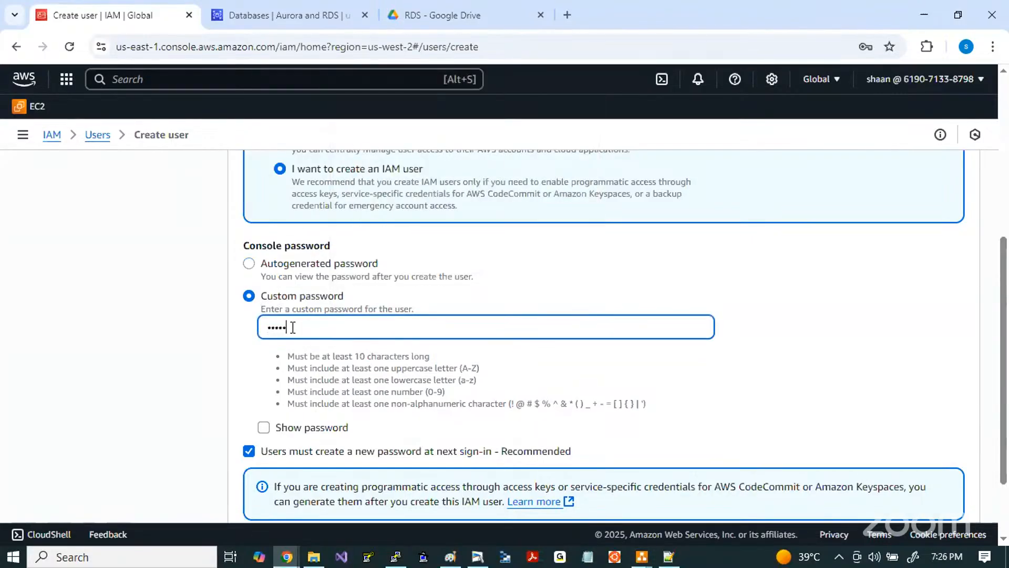
pyautogui.write('•')
pyautogui.moveTo(335, 325); pyautogui.dragTo(225, 330)
pyautogui.write('•••••••••')
pyautogui.scroll(-2, 224, 330)
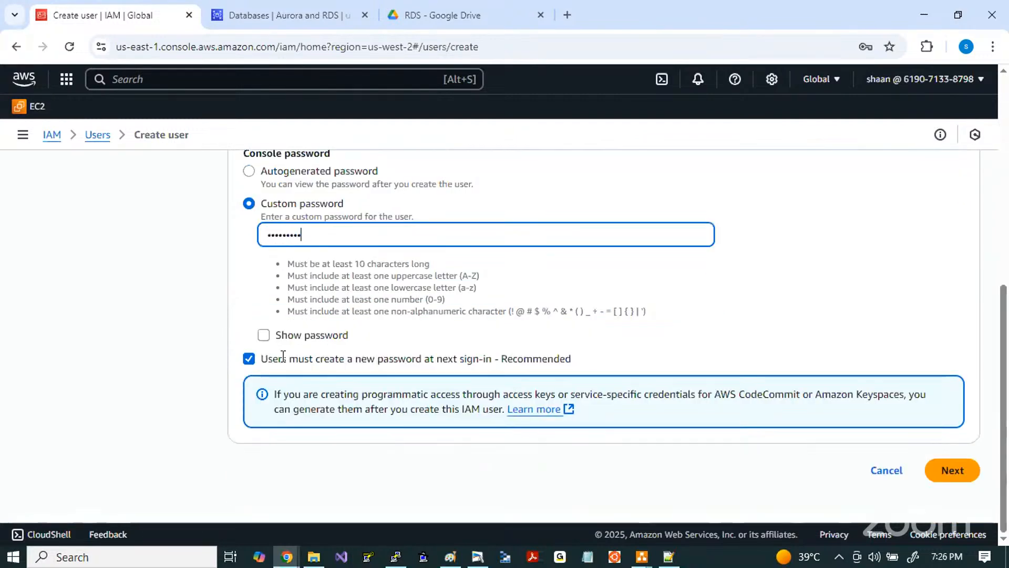
pyautogui.moveTo(263, 362); pyautogui.dragTo(583, 365)
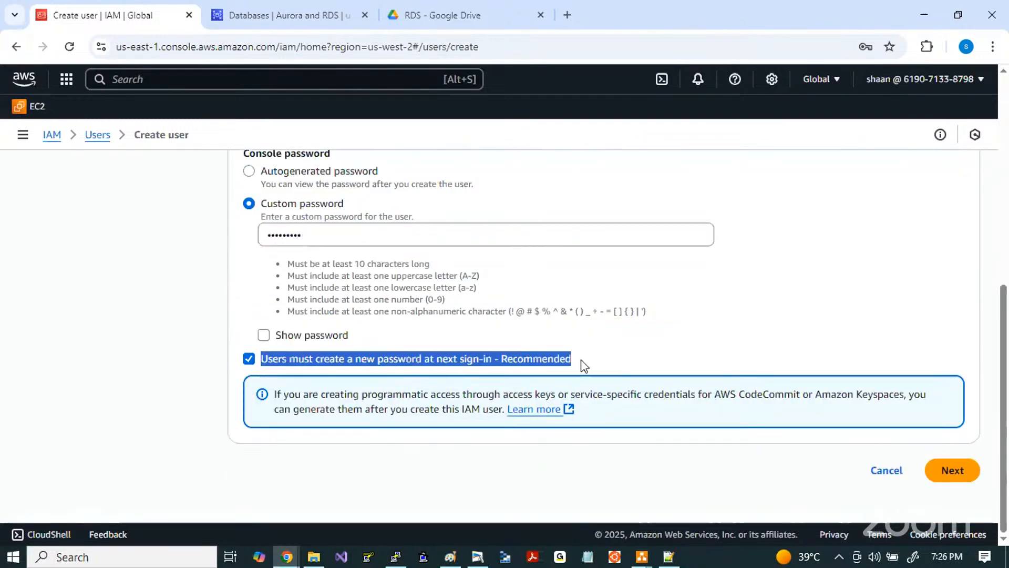
pyautogui.scroll(3, 560, 341)
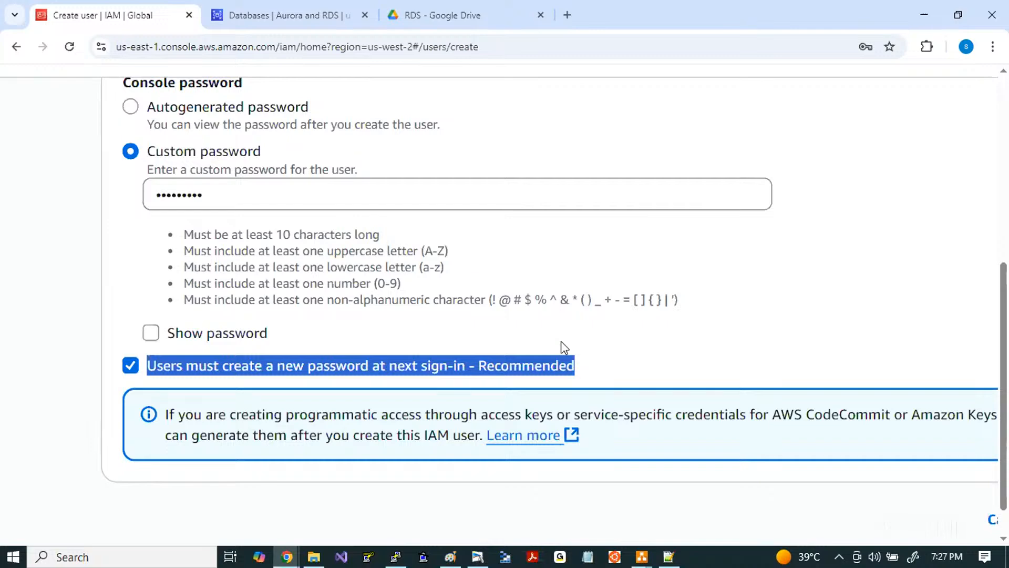
pyautogui.hotkey('ctrl', '-')
pyautogui.hotkey('ctrl', '-')
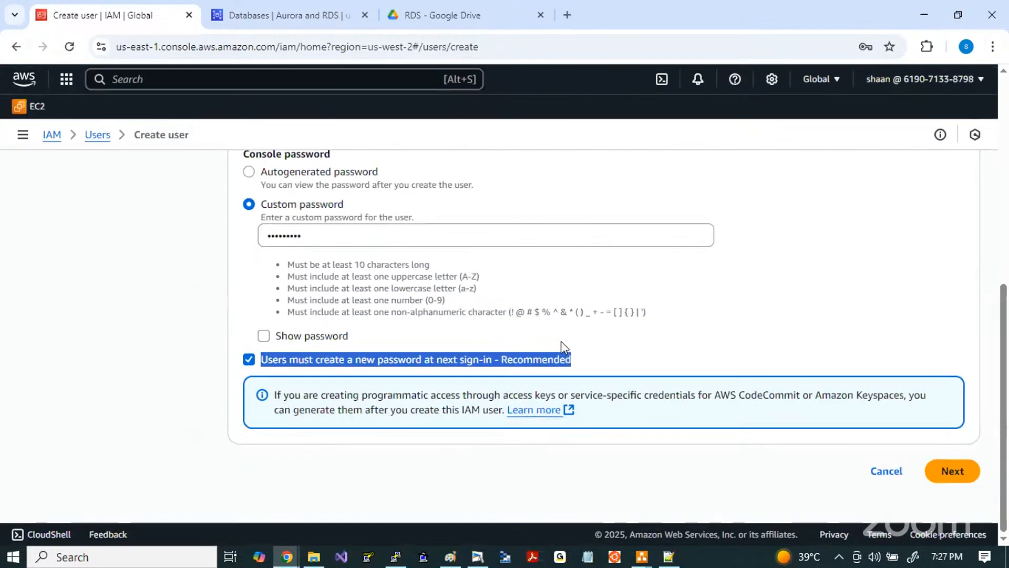
# After the password fails the policy check on Next, clear it and type a compliant password
pyautogui.click(949, 476)
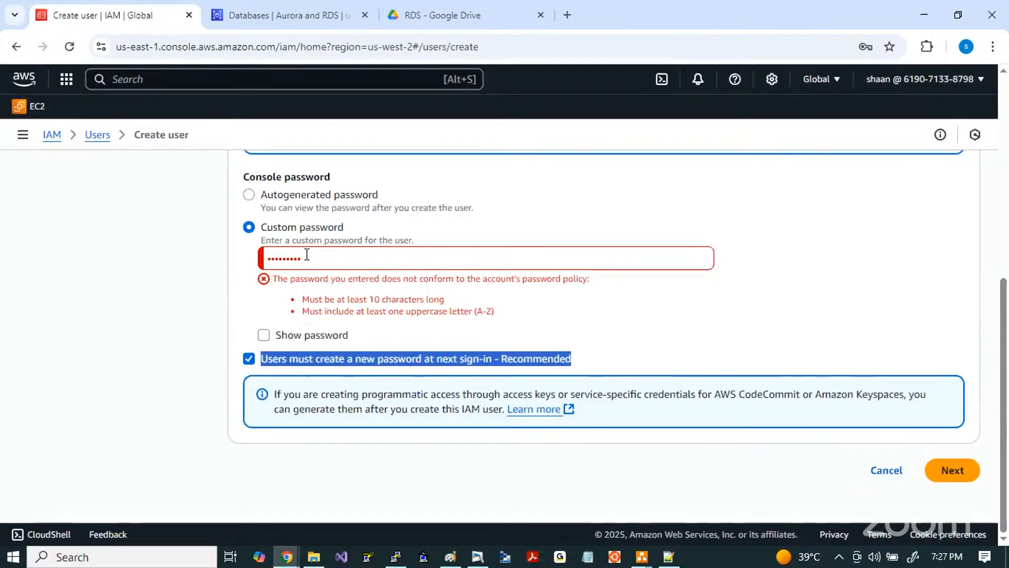
pyautogui.scroll(1, 306, 254)
pyautogui.moveTo(311, 279); pyautogui.dragTo(242, 279)
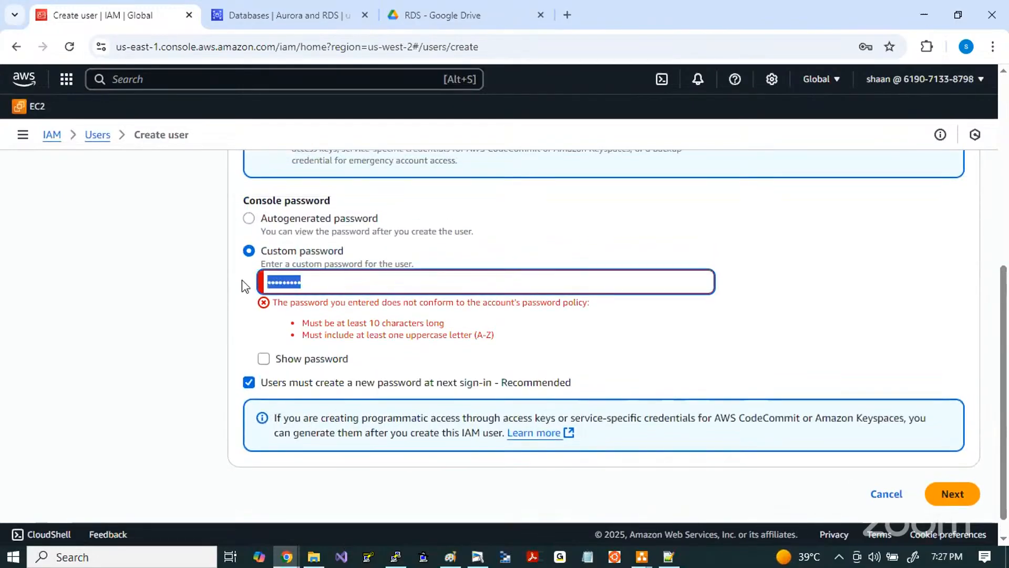
pyautogui.press('BackSpace')
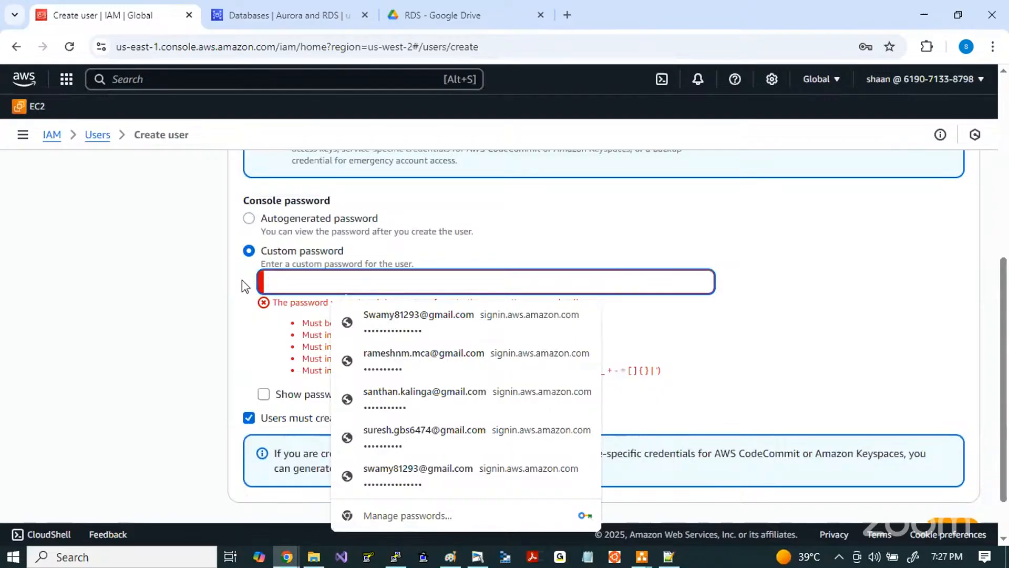
pyautogui.write('••')
pyautogui.press('BackSpace')
pyautogui.press('BackSpace')
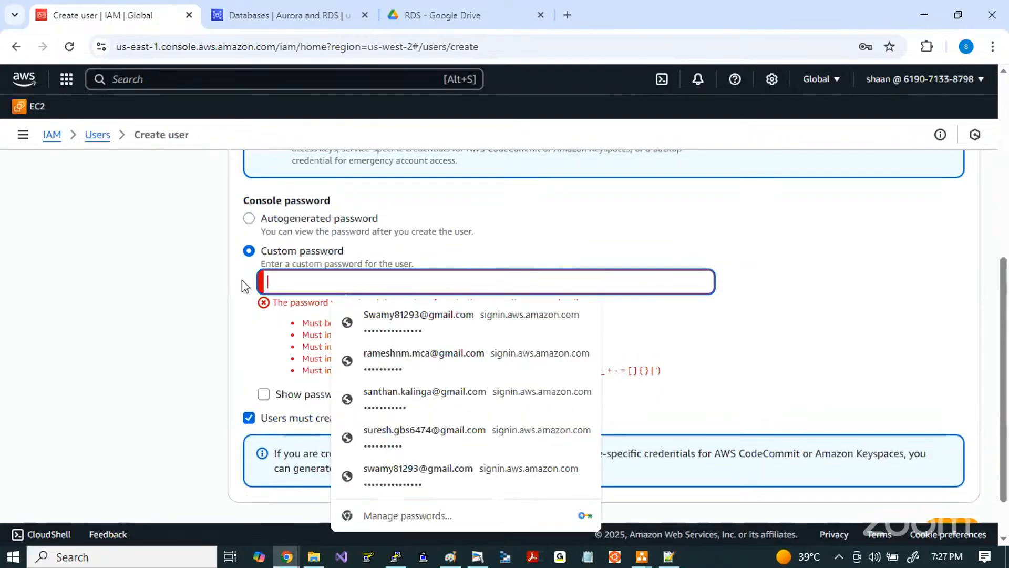
pyautogui.write('•••••')
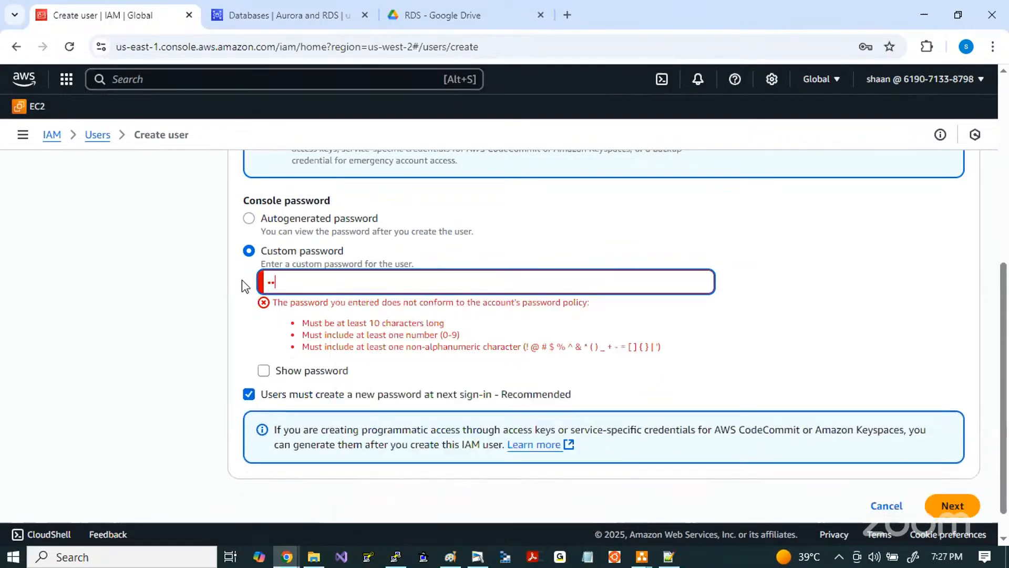
pyautogui.write('•••••••')
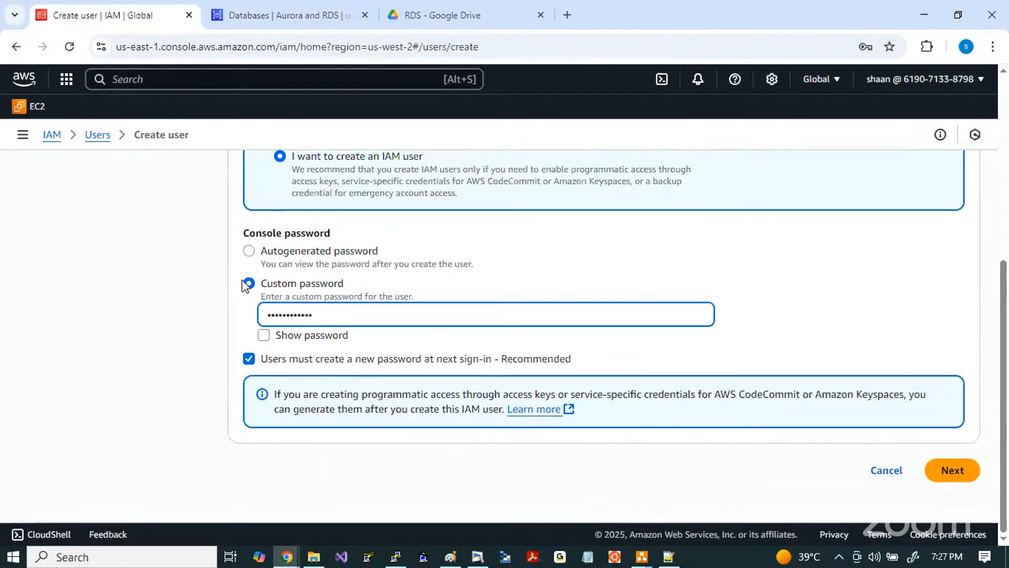
# Continue to Set permissions and scroll to the Developers, DevOps and sysadmin user groups
pyautogui.click(954, 474)
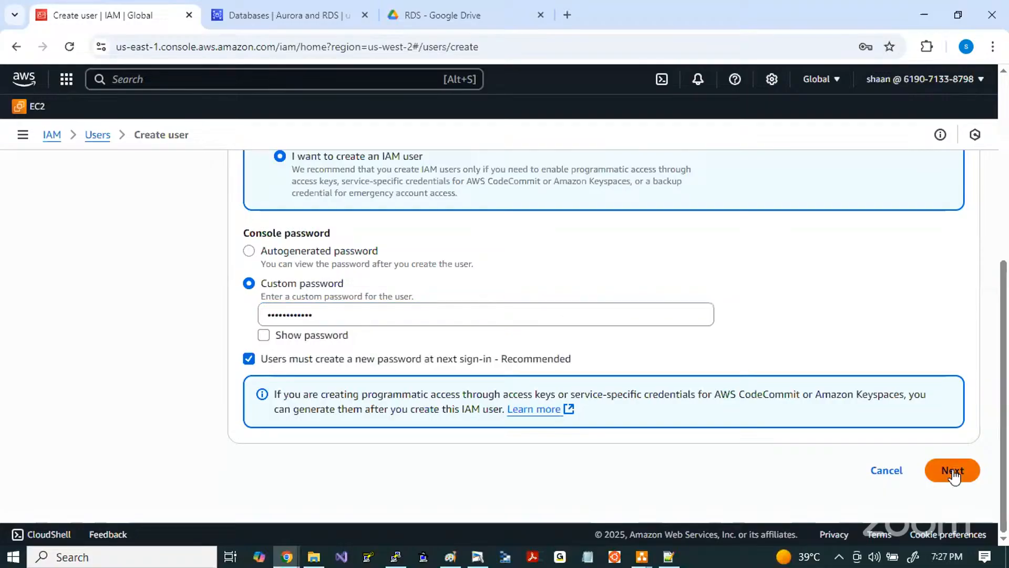
pyautogui.scroll(-1, 326, 363)
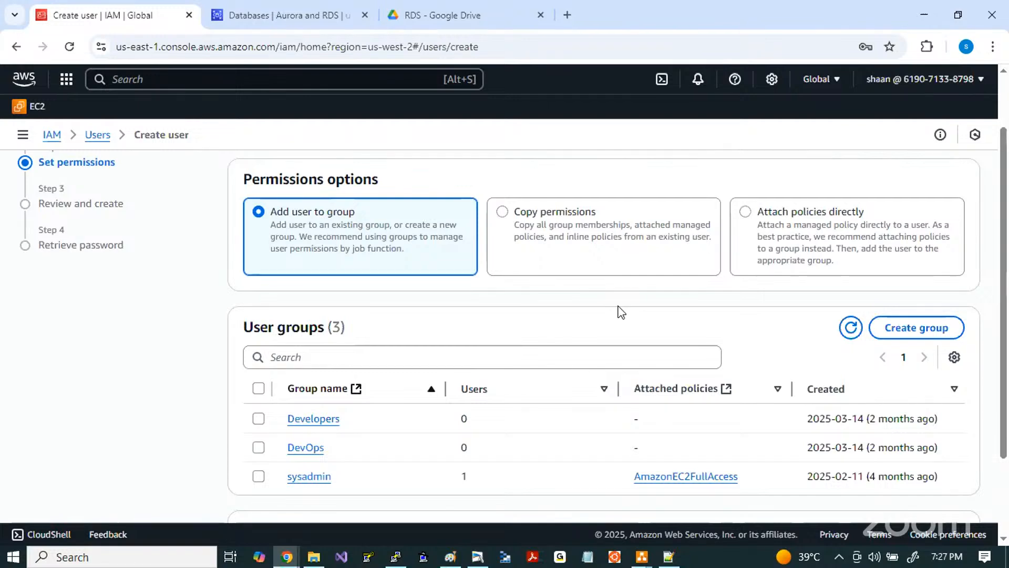
pyautogui.moveTo(618, 312); pyautogui.dragTo(503, 457)
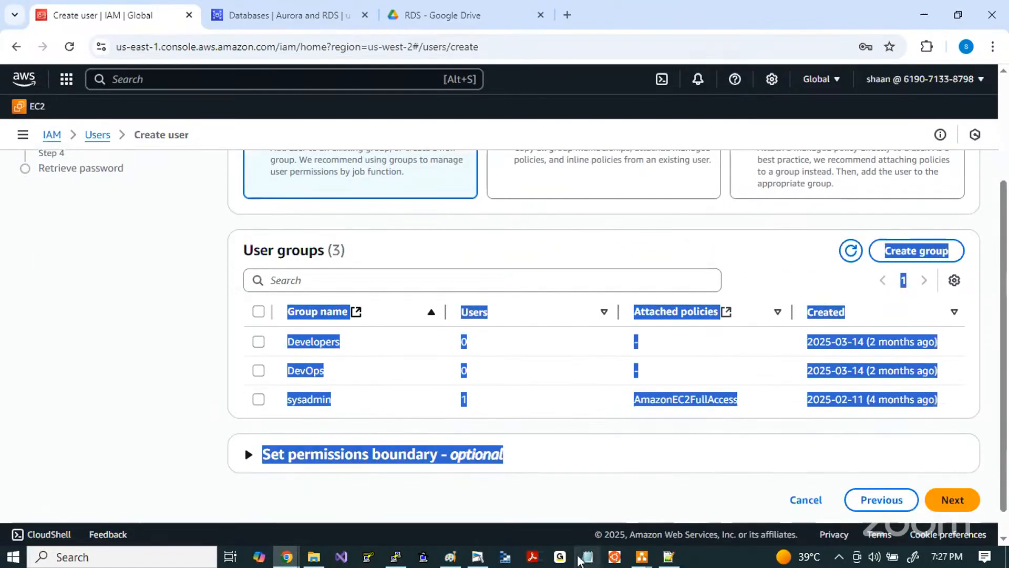
# In a new Notepad document, record the user's username and password on 'username:' and 'Password:' lines
pyautogui.hotkey('ctrl', '+')
pyautogui.hotkey('ctrl', '+')
pyautogui.hotkey('ctrl', '+')
pyautogui.hotkey('ctrl', '+')
pyautogui.hotkey('ctrl', '+')
pyautogui.hotkey('ctrl', '+')
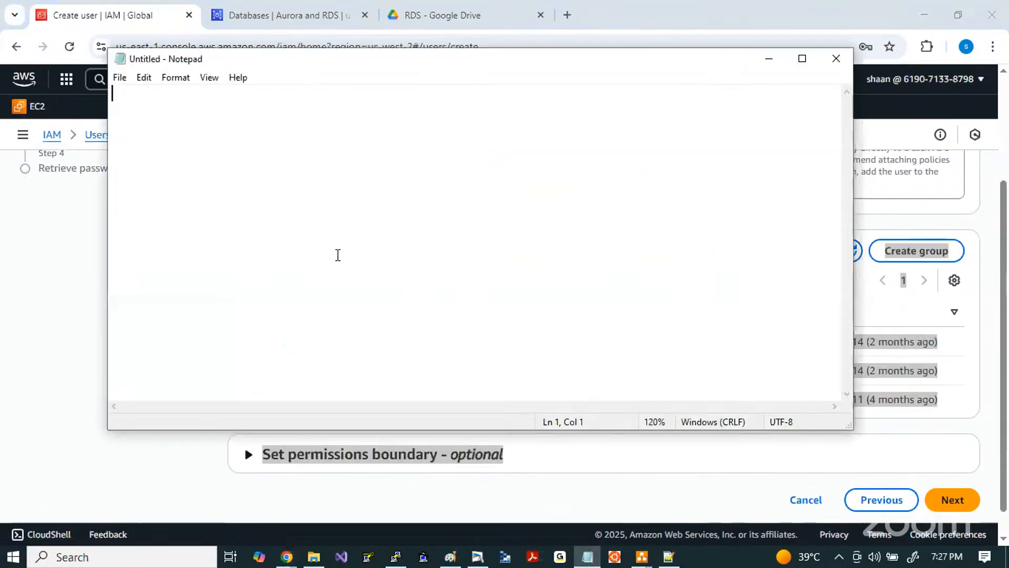
pyautogui.write('ksrajay')
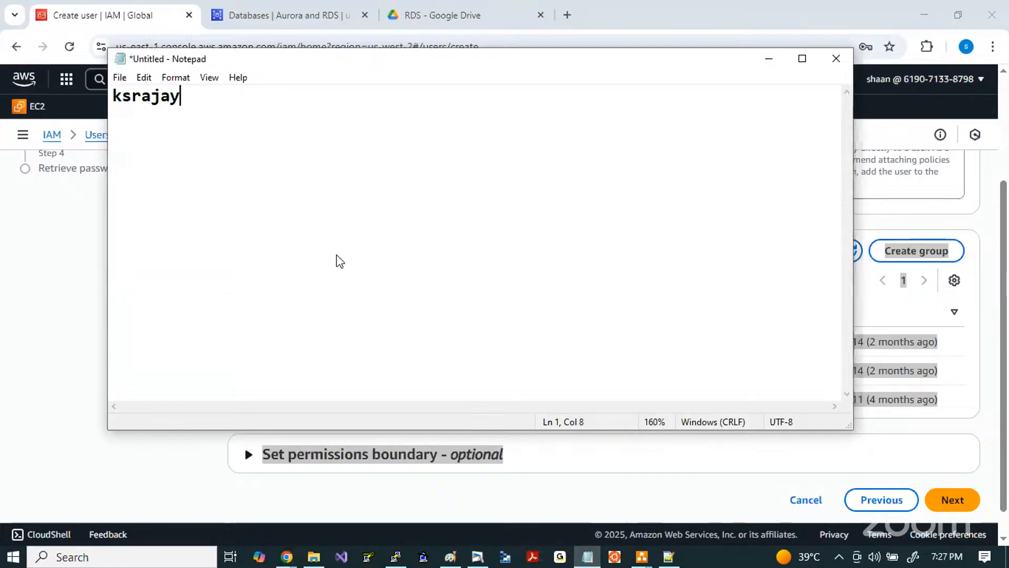
pyautogui.press('Home')
pyautogui.write('username:')
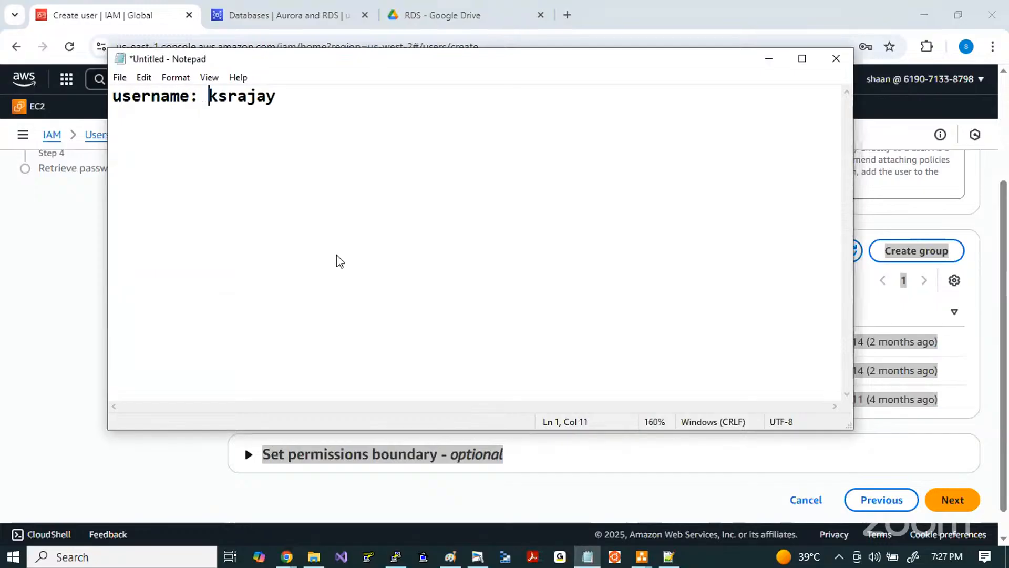
pyautogui.click(337, 113)
pyautogui.press('Return')
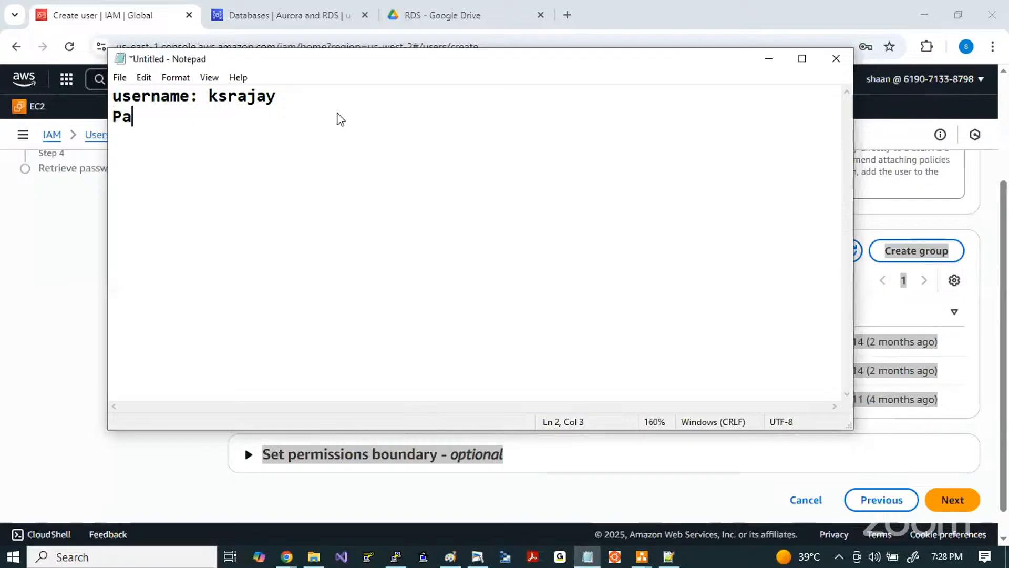
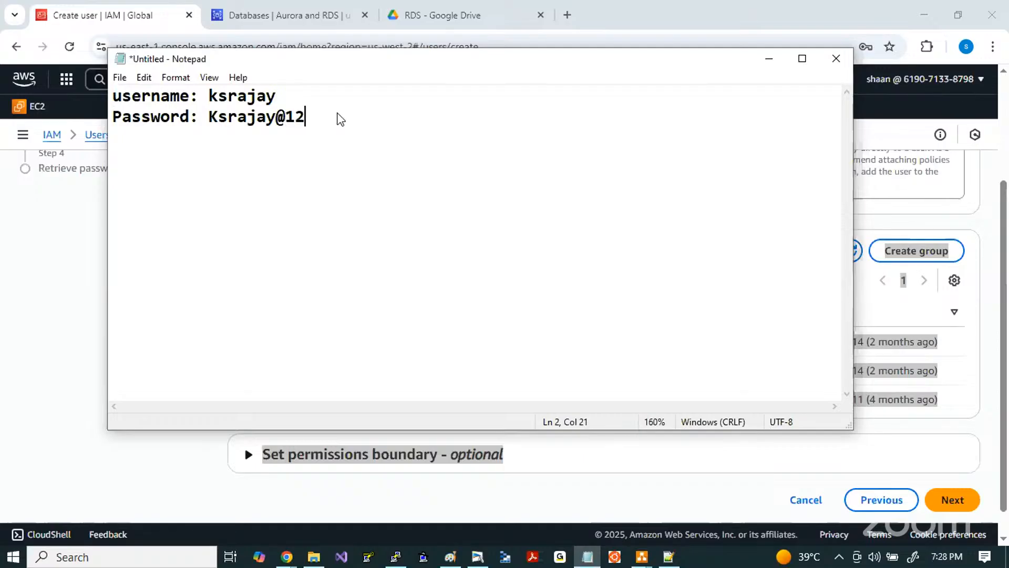
pyautogui.hotkey('alt', 'Tab')
# Skip the permissions boundary, review the summary, and create the IAM user without permissions
pyautogui.click(644, 457)
pyautogui.scroll(-2, 786, 473)
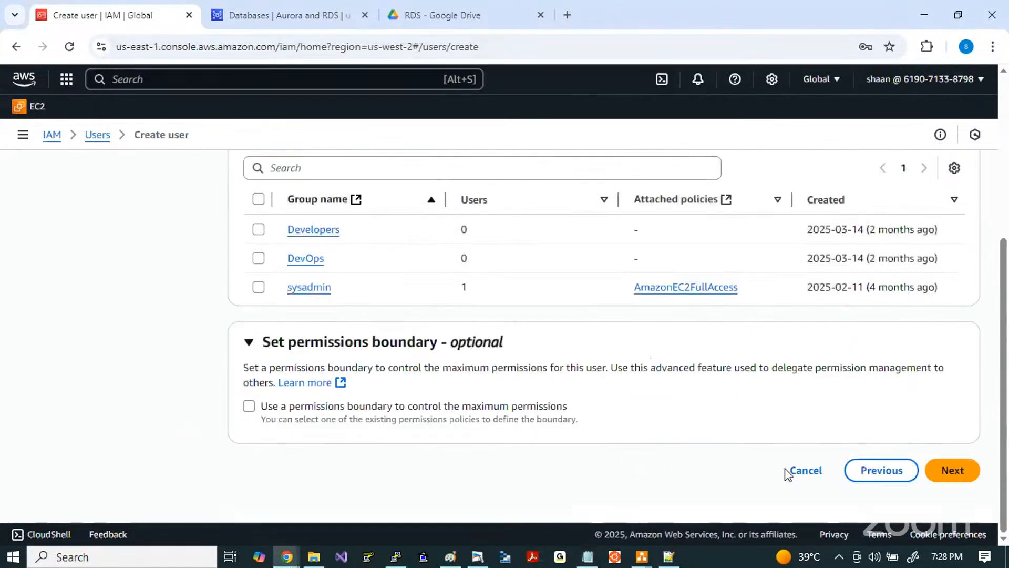
pyautogui.click(964, 473)
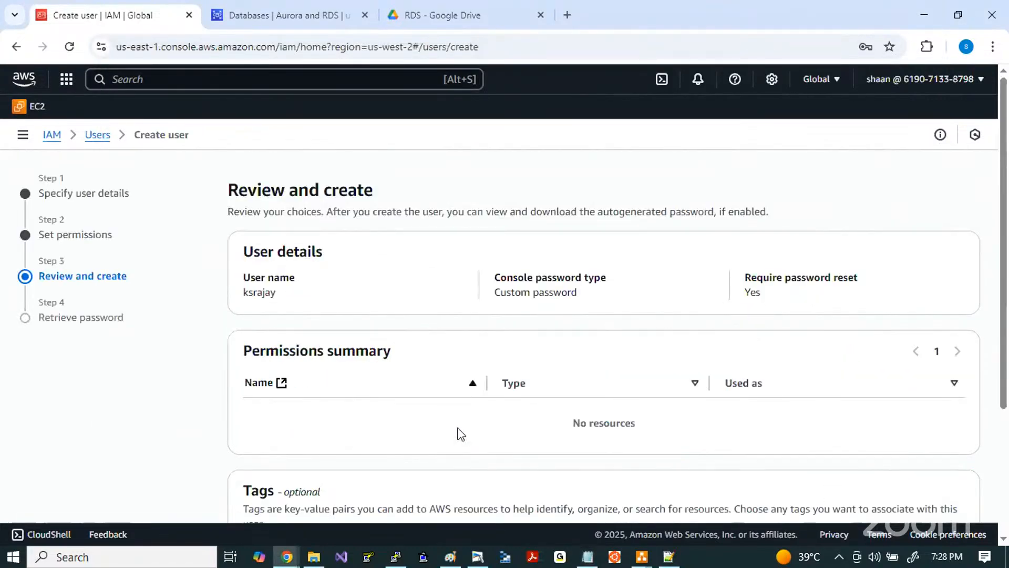
pyautogui.scroll(-3, 461, 434)
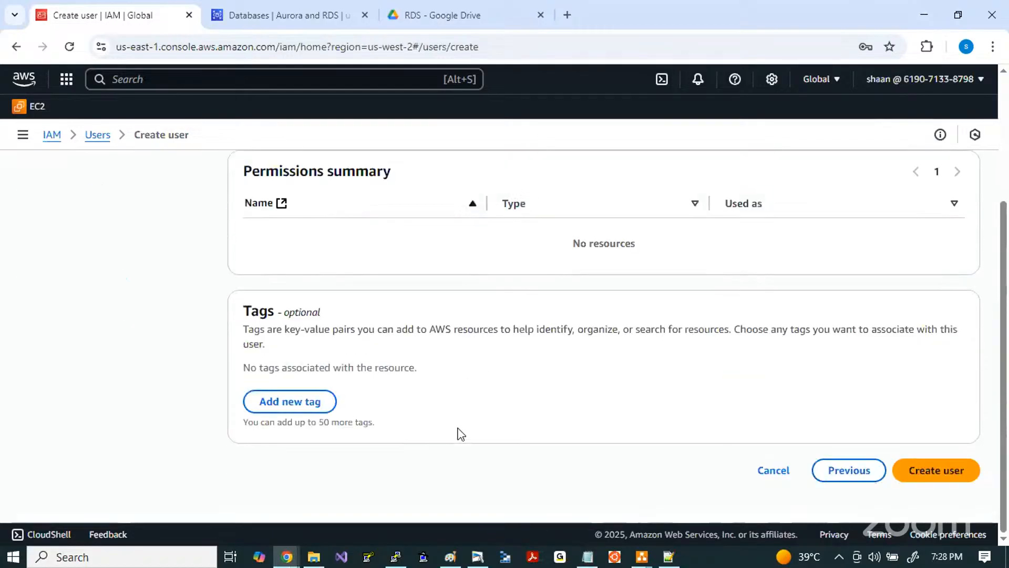
pyautogui.click(950, 473)
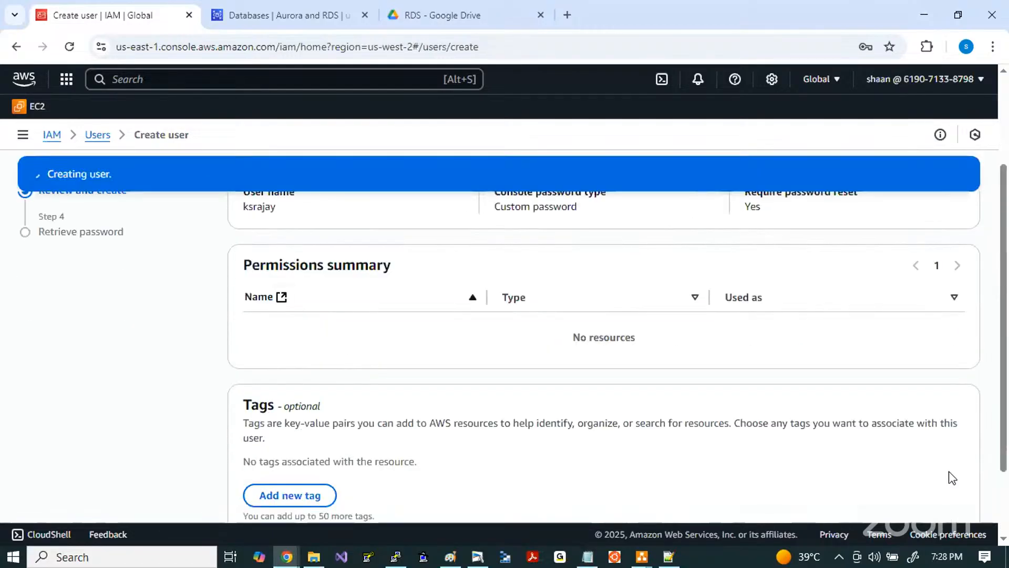
# Switch to the Account-IAM diagram and highlight the DevOps requester and the AWS Account step 3
pyautogui.hotkey('alt', 'Tab')
pyautogui.press('Tab')
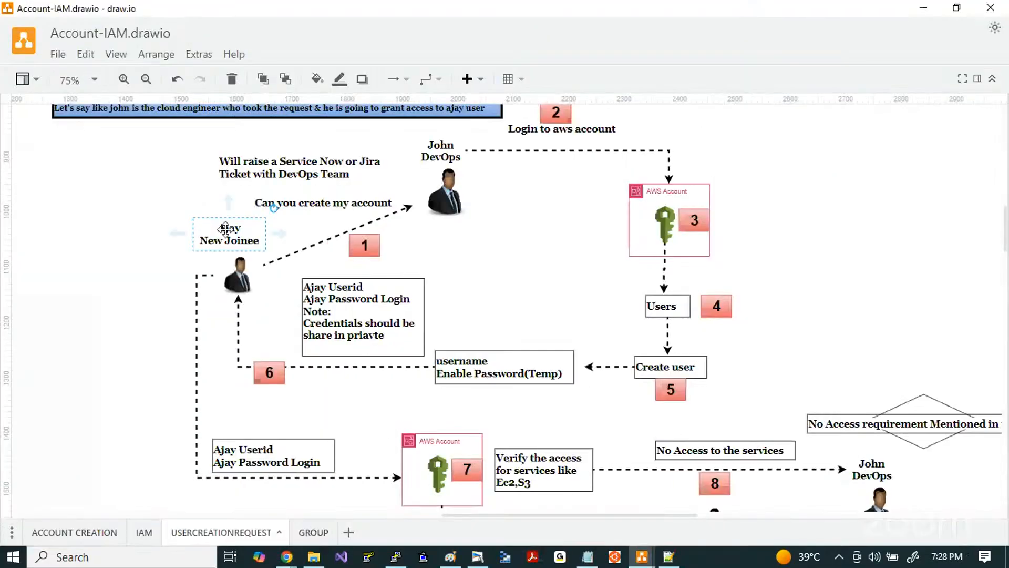
pyautogui.click(455, 192)
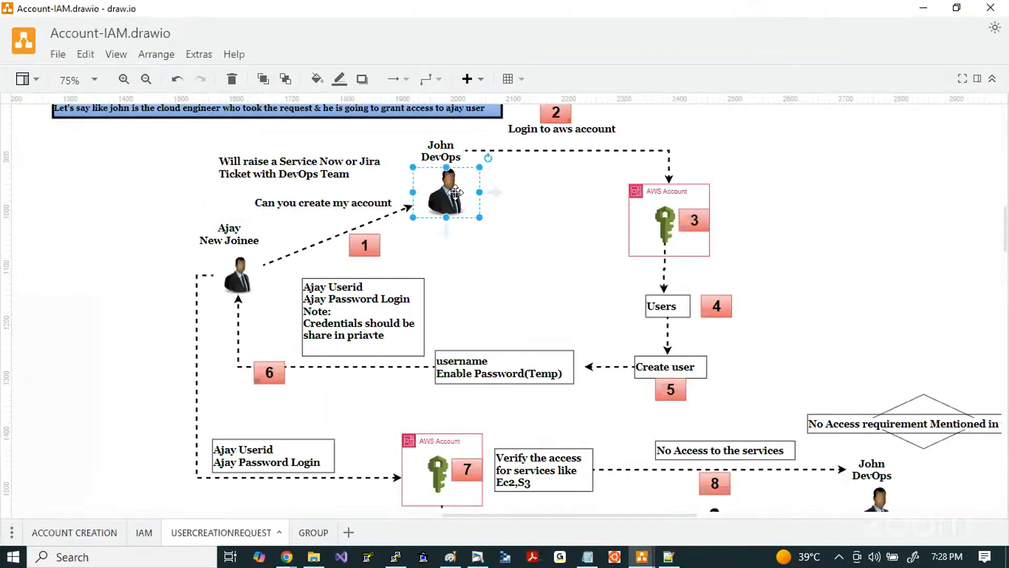
pyautogui.hscroll(3, 456, 192)
pyautogui.click(610, 239)
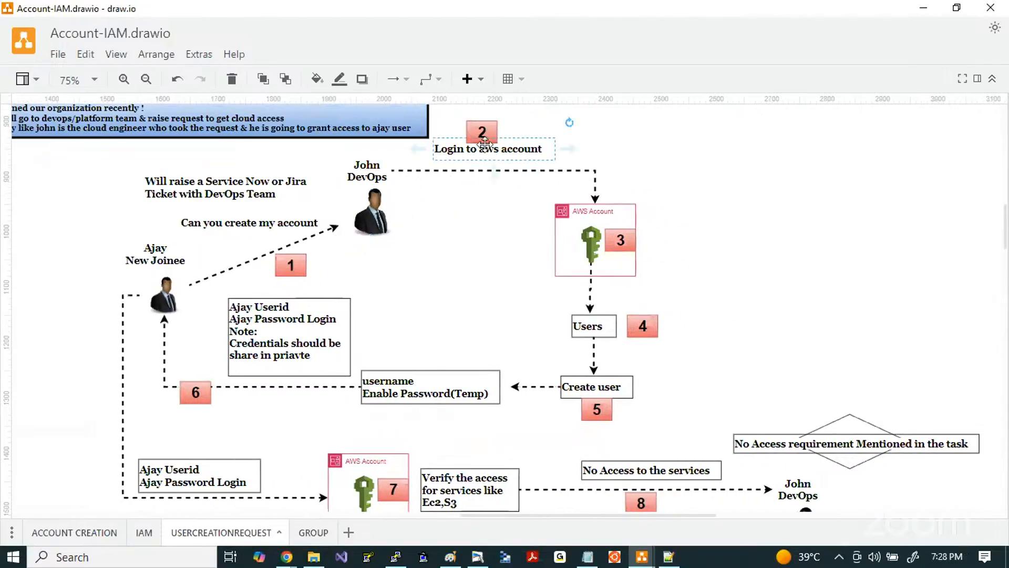
pyautogui.click(595, 240)
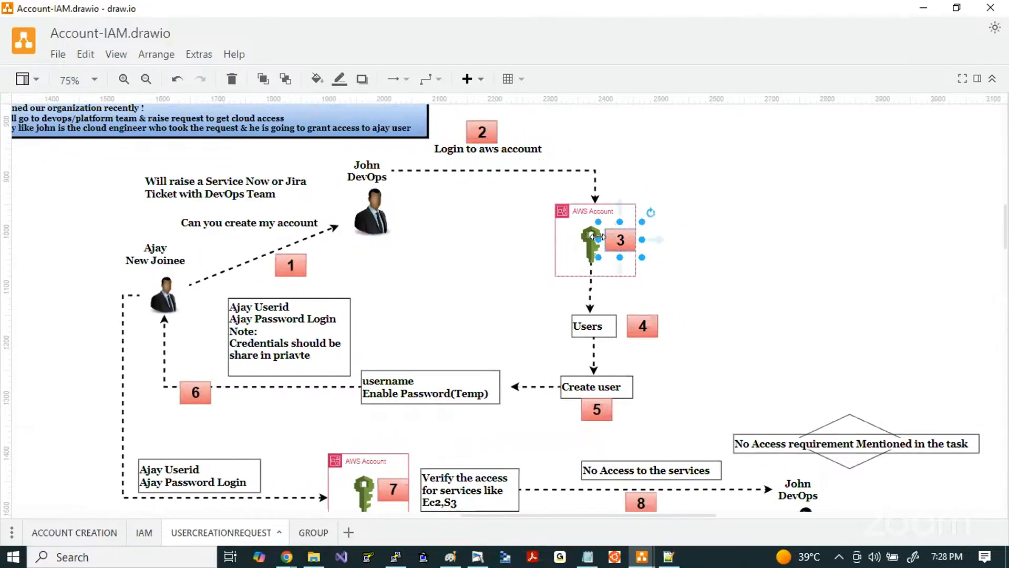
# Highlight the Users and Create user steps, the credentials box and the private-sharing note
pyautogui.click(588, 325)
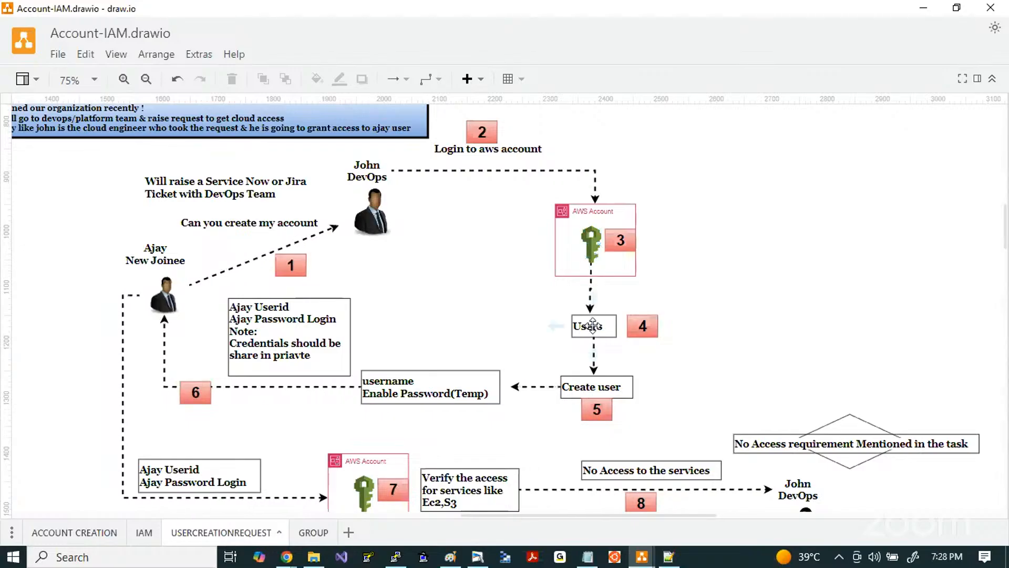
pyautogui.scroll(-3, 592, 325)
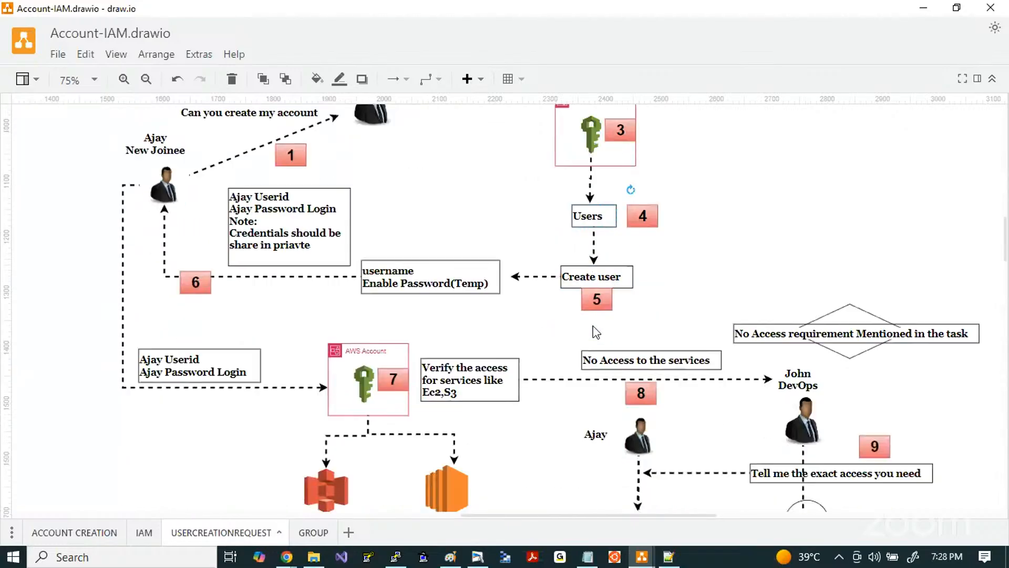
pyautogui.click(584, 281)
pyautogui.click(381, 278)
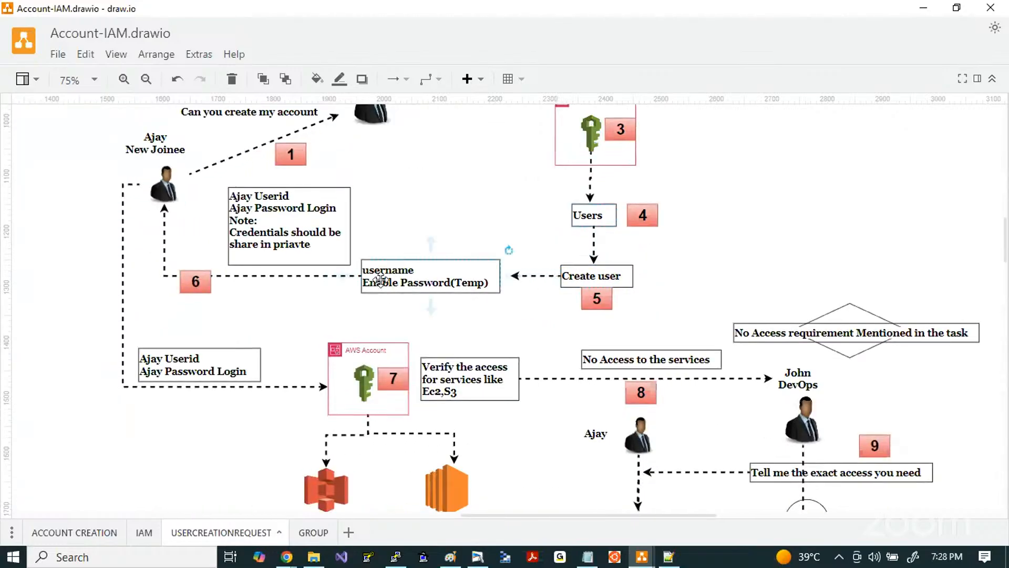
pyautogui.click(304, 242)
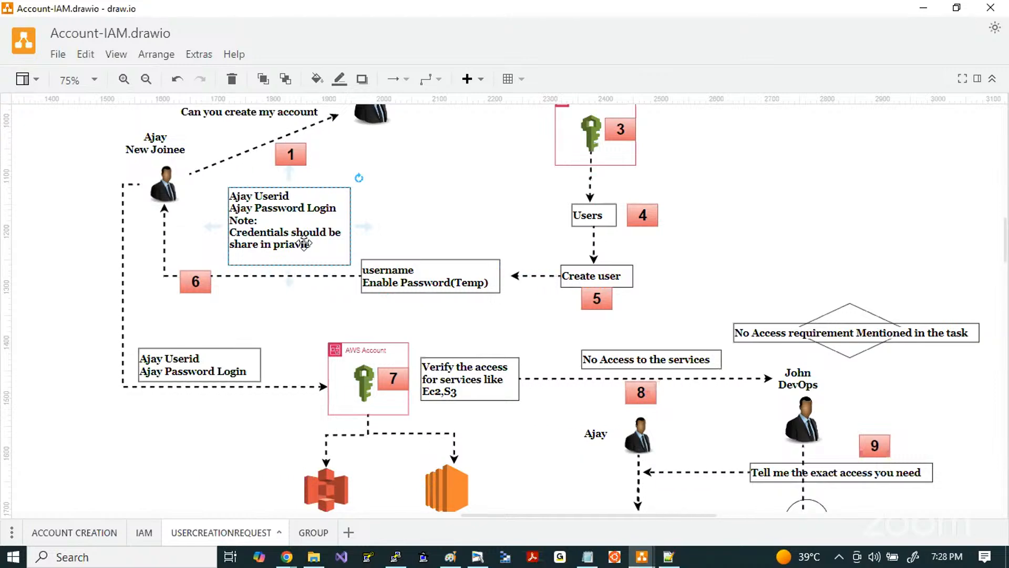
# Select both saved credential lines in Notepad, then return to Chrome's main menu
pyautogui.hotkey('alt', 'Tab')
pyautogui.hotkey('alt', 'Tab')
pyautogui.hotkey('alt', 'Tab')
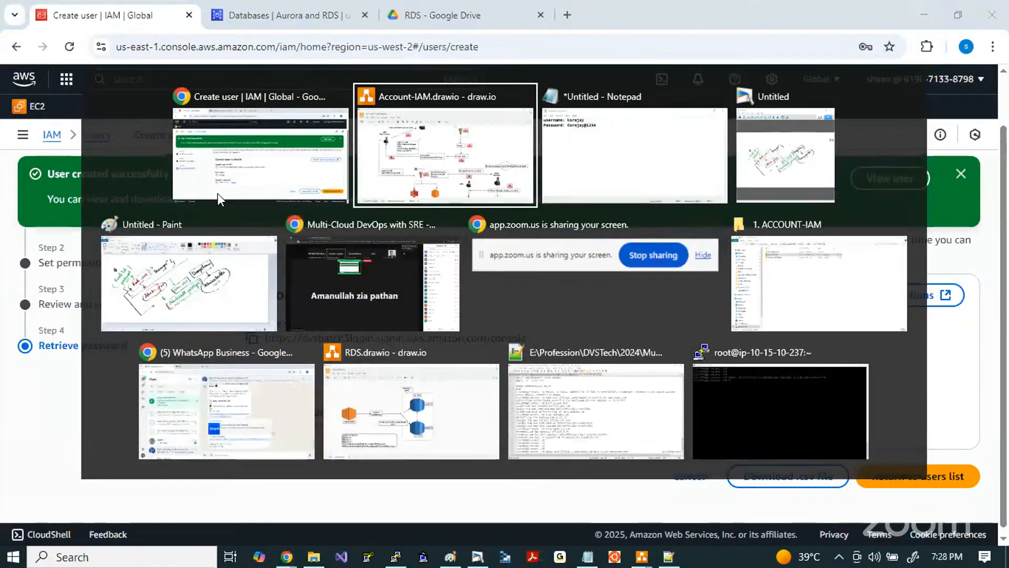
pyautogui.moveTo(332, 126); pyautogui.dragTo(109, 101)
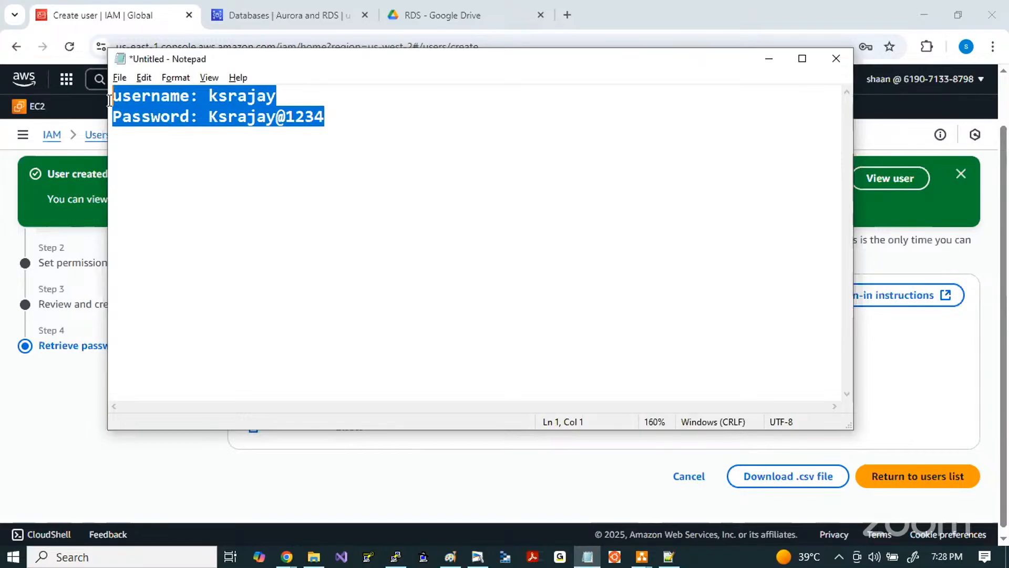
pyautogui.hotkey('alt', 'Tab')
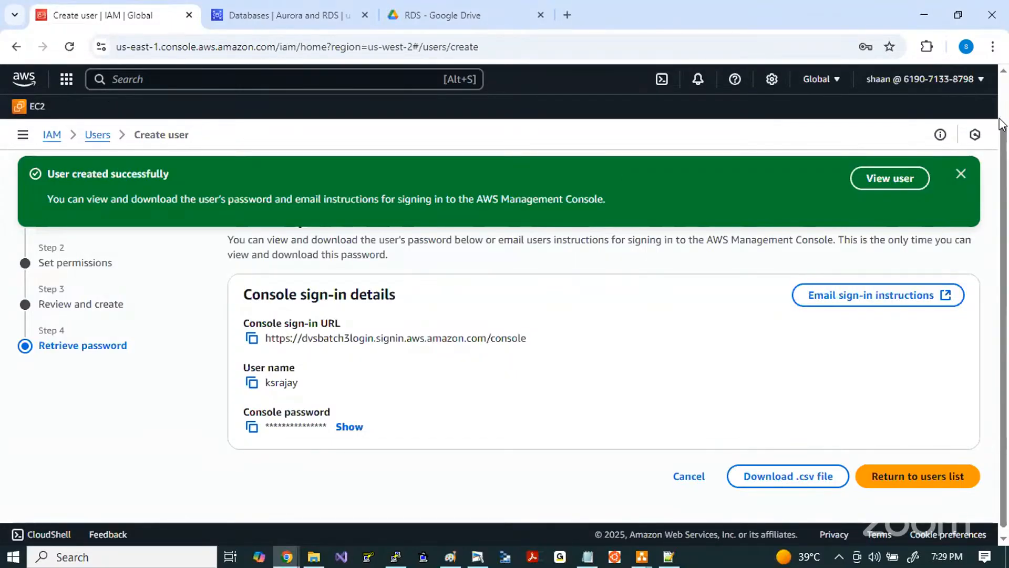
pyautogui.click(992, 48)
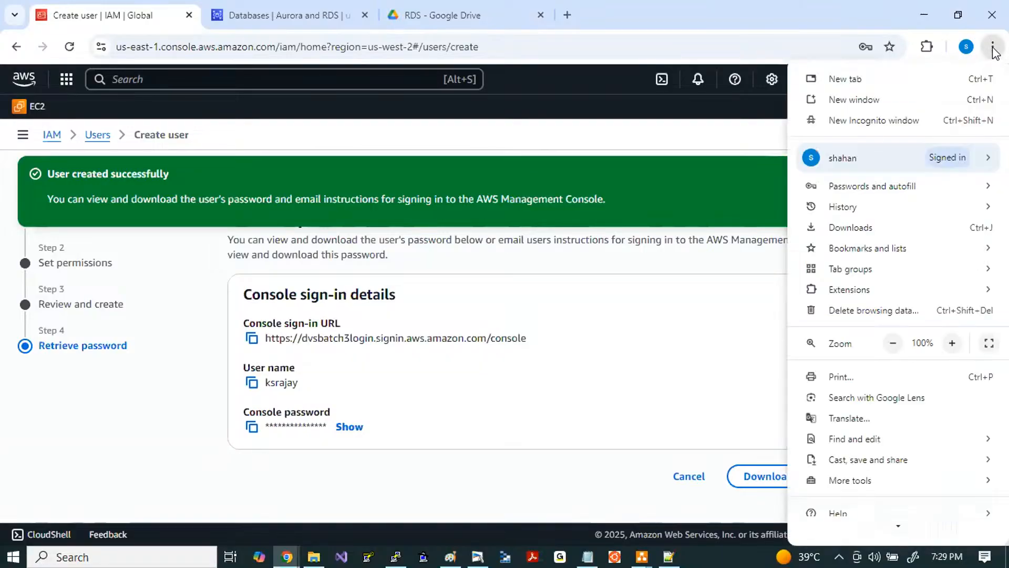
# Open an Incognito window, load aws.amazon.com and go to the Sign In page
pyautogui.click(855, 122)
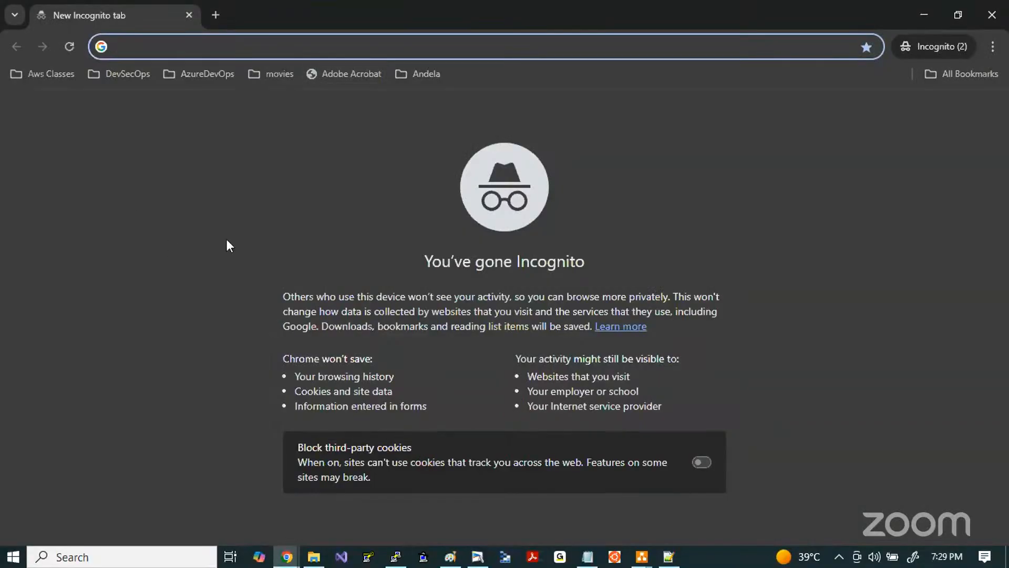
pyautogui.write('aws')
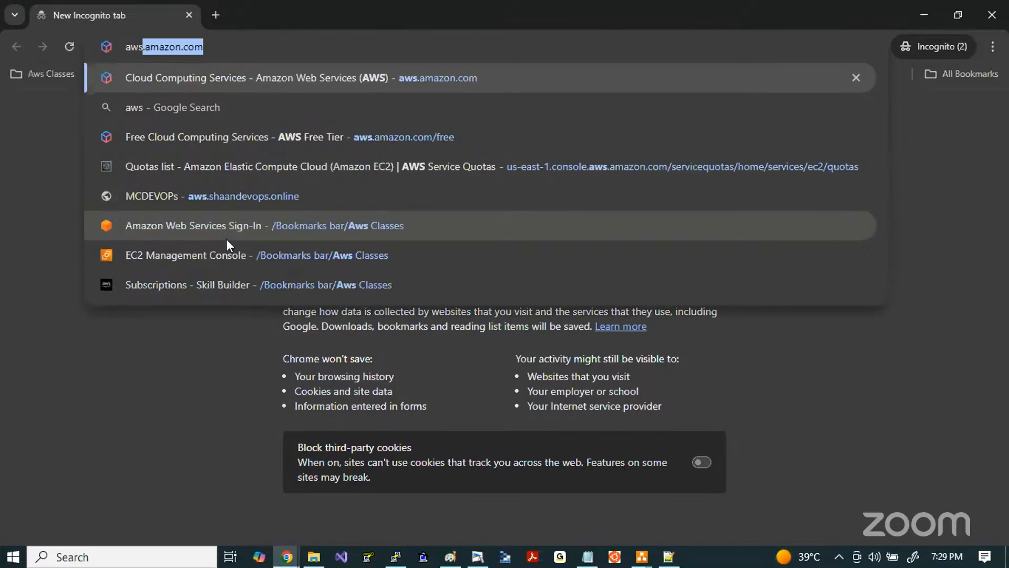
pyautogui.press('Return')
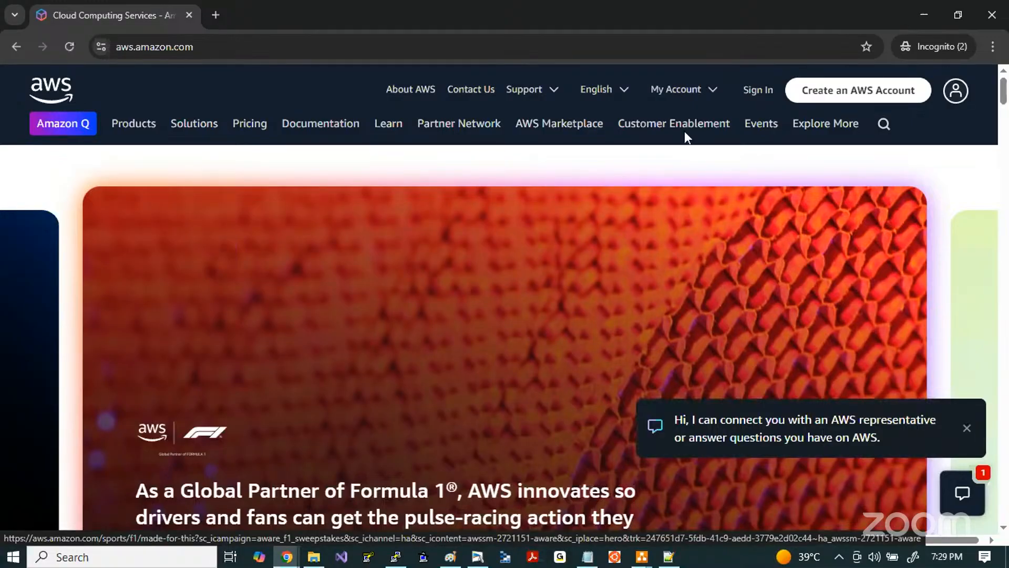
pyautogui.click(756, 90)
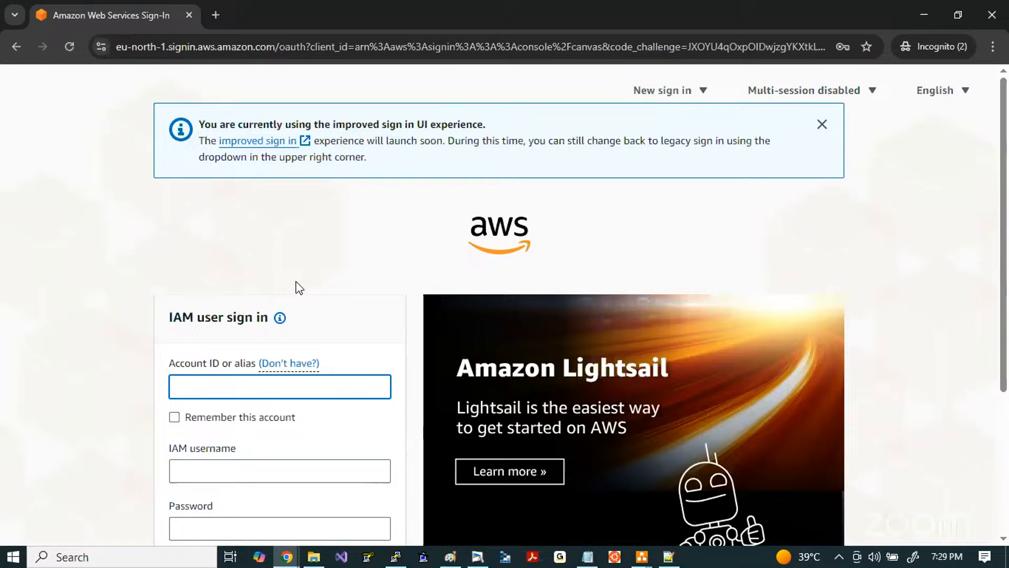
# Screenshot the sign-in form, boxing the root user email option and IAM user heading in red
pyautogui.scroll(-3, 298, 287)
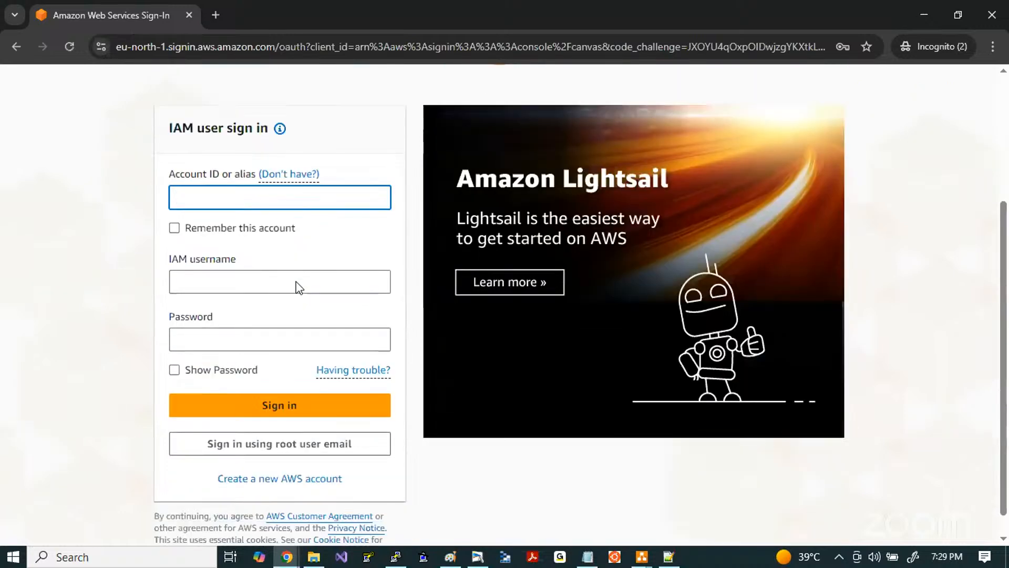
pyautogui.hotkey('alt', 'shift', 't')
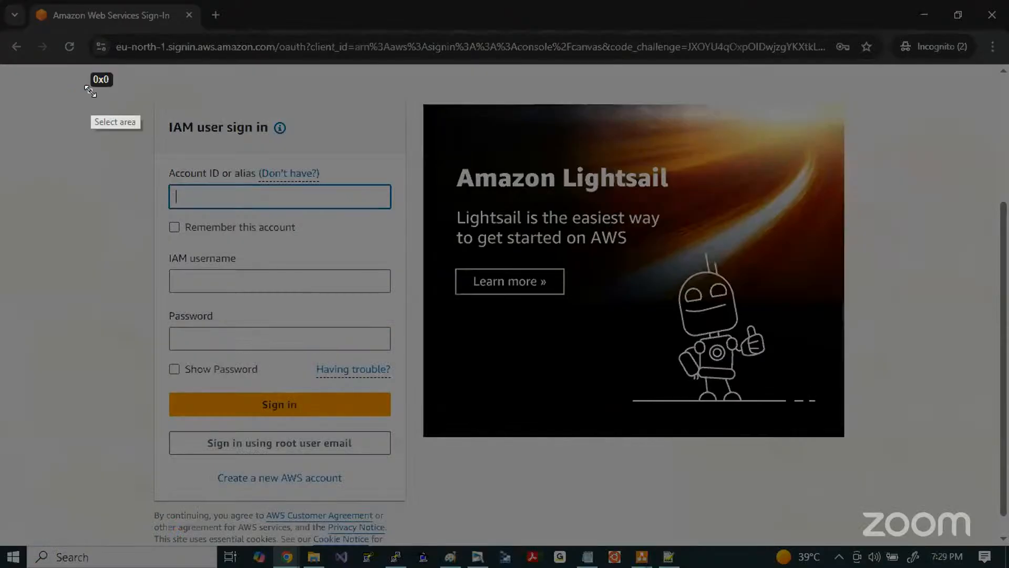
pyautogui.moveTo(90, 91); pyautogui.dragTo(645, 542)
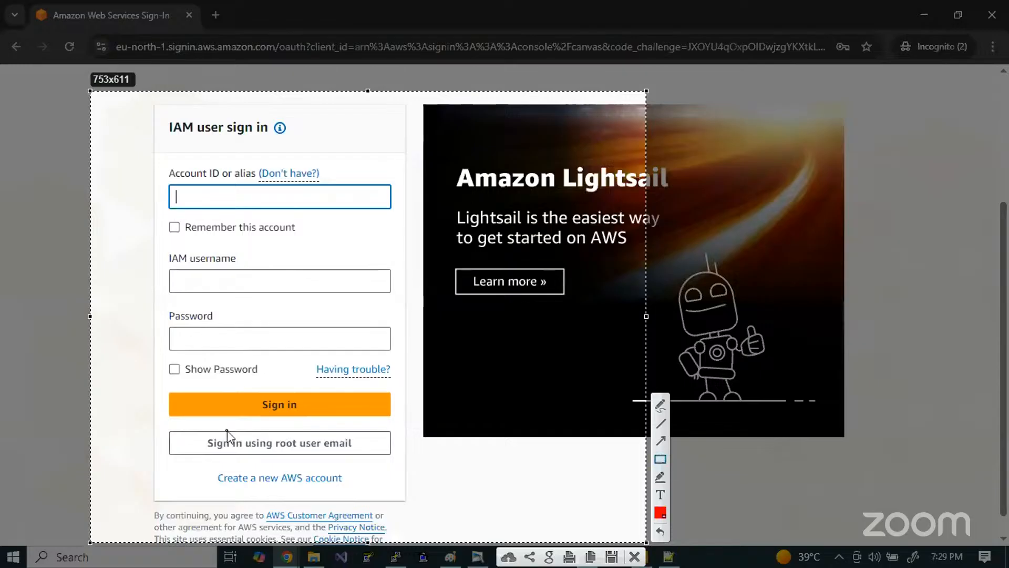
pyautogui.moveTo(159, 424)
pyautogui.mouseDown()
pyautogui.moveTo(247, 450)
pyautogui.moveTo(393, 461)
pyautogui.mouseUp()
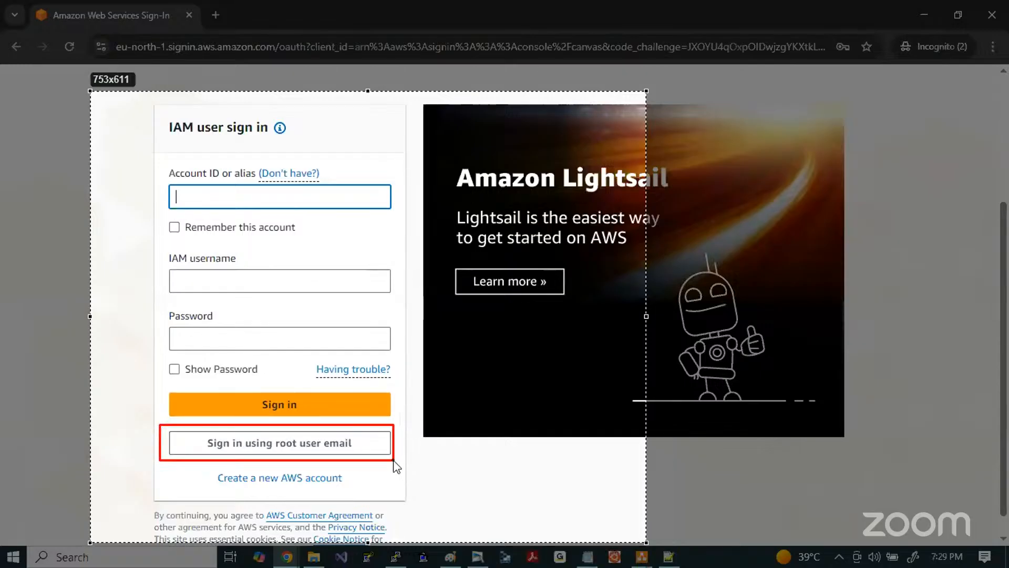
pyautogui.moveTo(158, 111)
pyautogui.mouseDown()
pyautogui.moveTo(205, 134)
pyautogui.moveTo(299, 149)
pyautogui.mouseUp()
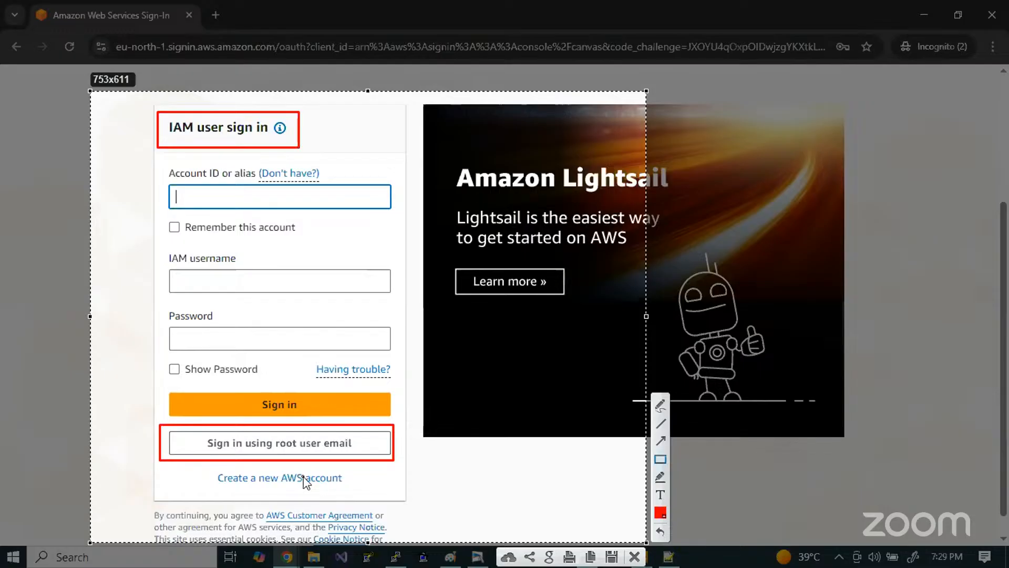
pyautogui.press('Escape')
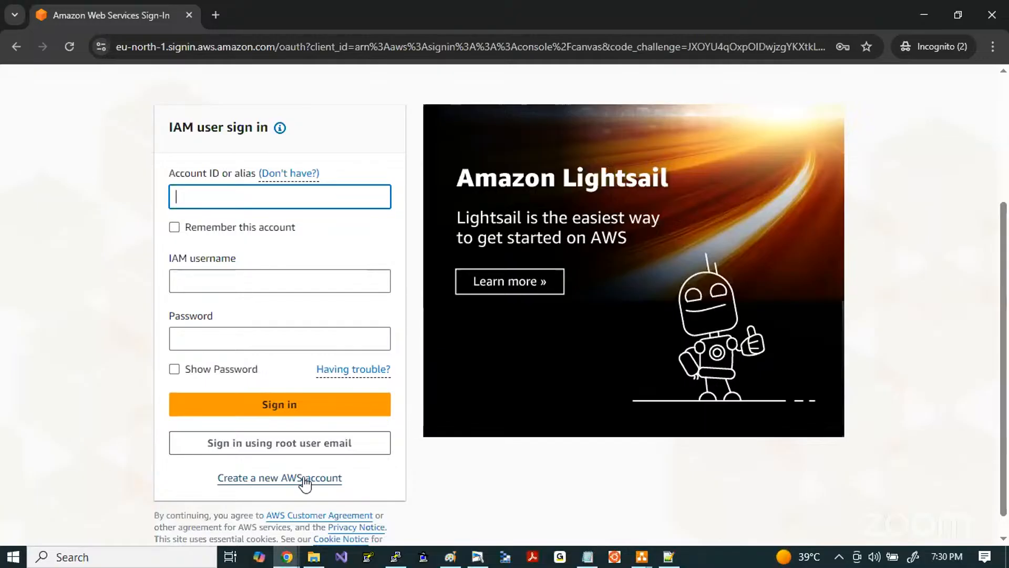
# Paste the sign-in screenshot onto a new whiteboard page
pyautogui.click(477, 557)
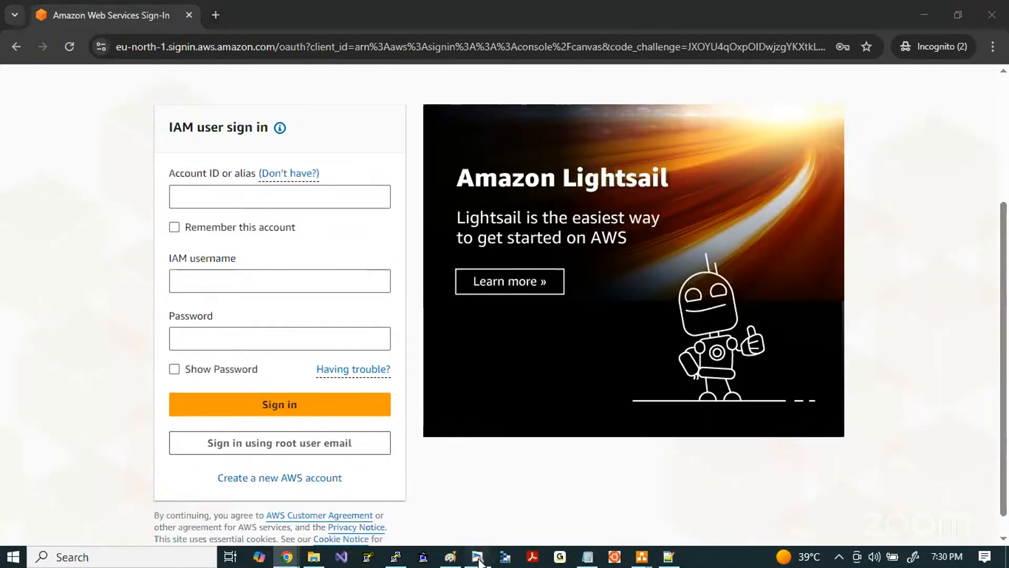
pyautogui.click(227, 54)
pyautogui.hotkey('ctrl', 'v')
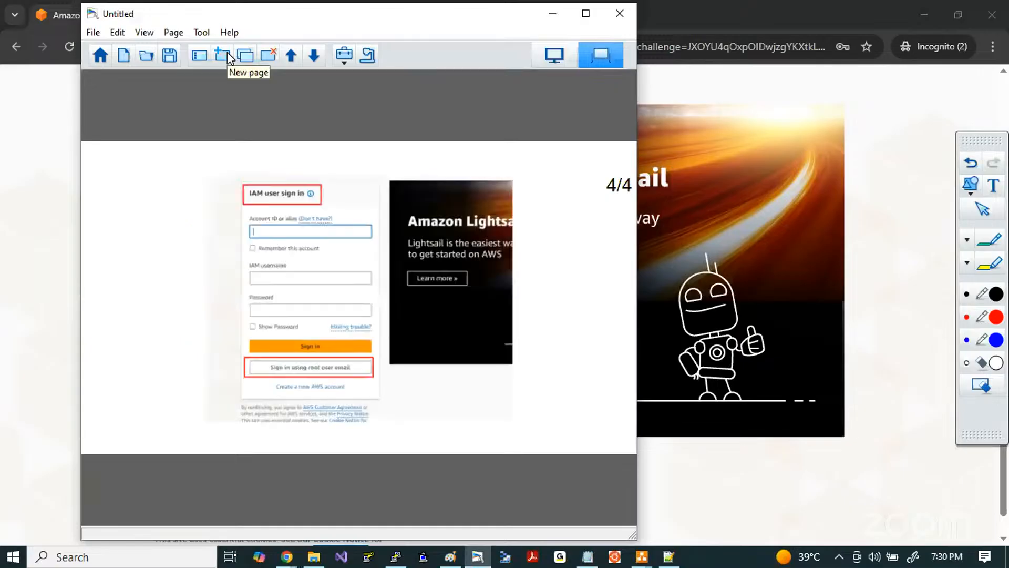
# Enter the account alias in the Account ID field and point out the Account ID, username and Password labels
pyautogui.hotkey('alt', 'Tab')
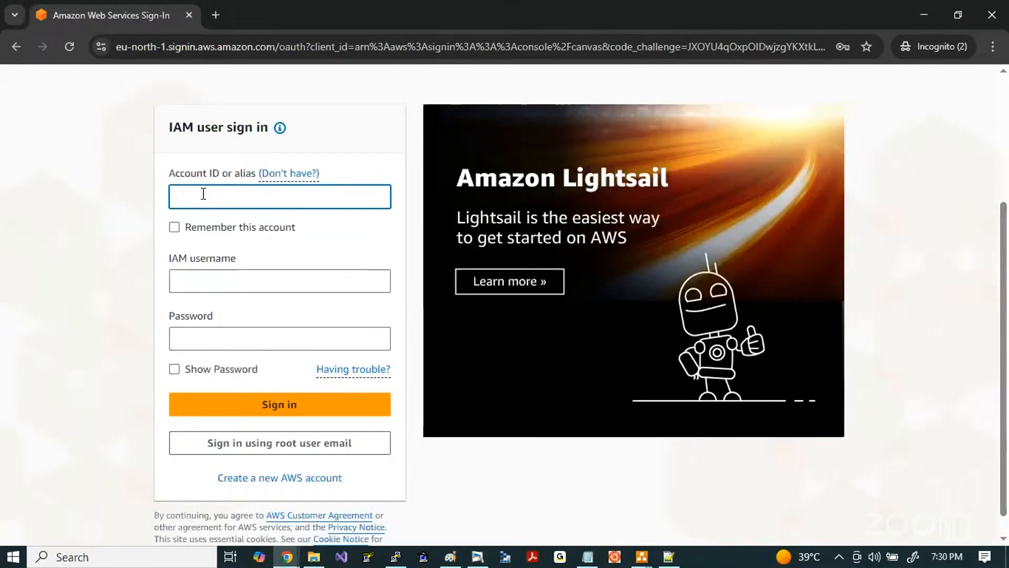
pyautogui.write('ajay')
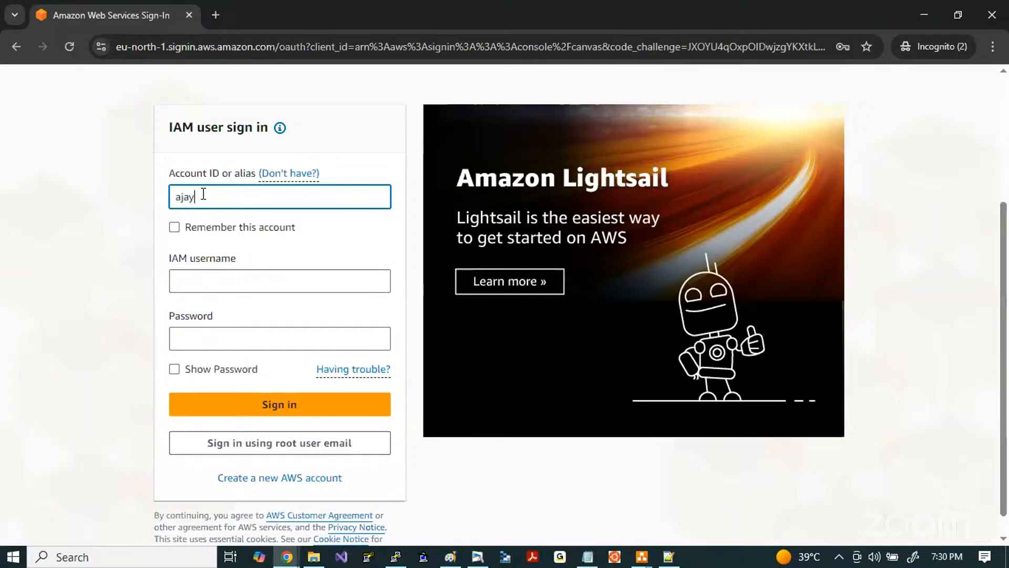
pyautogui.press('Home')
pyautogui.write('ksr')
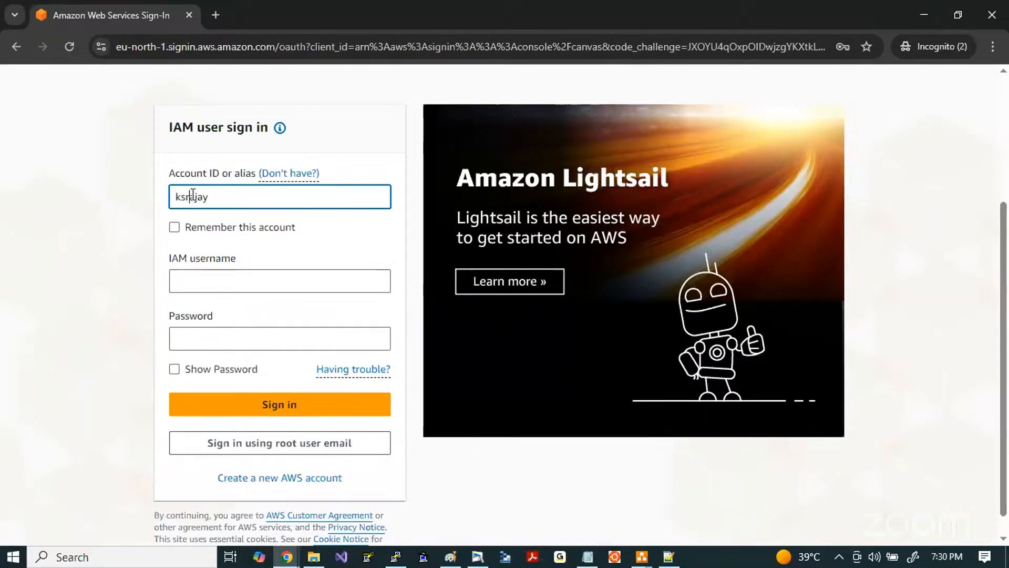
pyautogui.moveTo(170, 174); pyautogui.dragTo(250, 184)
pyautogui.moveTo(169, 258); pyautogui.dragTo(251, 258)
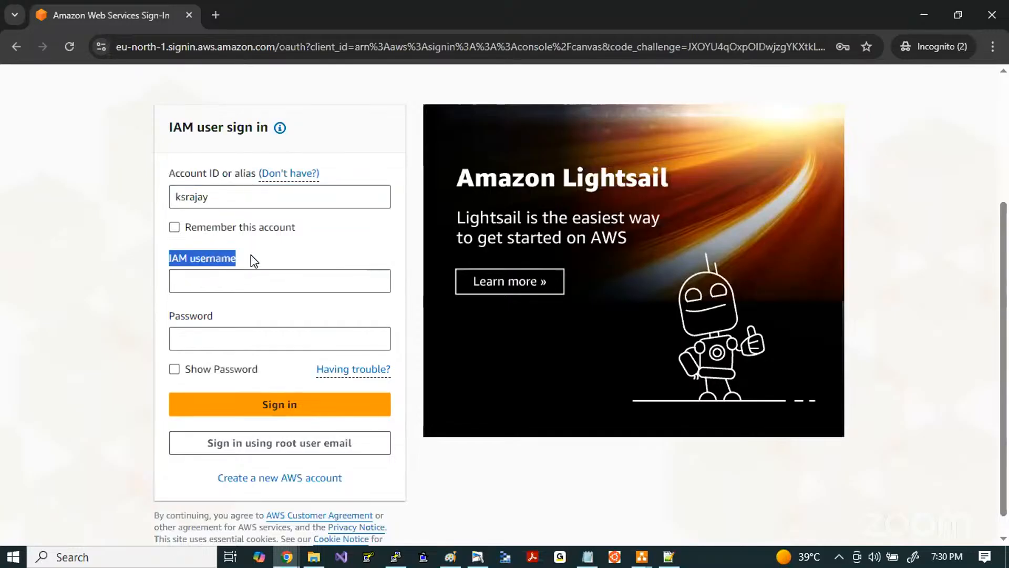
pyautogui.moveTo(169, 317); pyautogui.dragTo(216, 318)
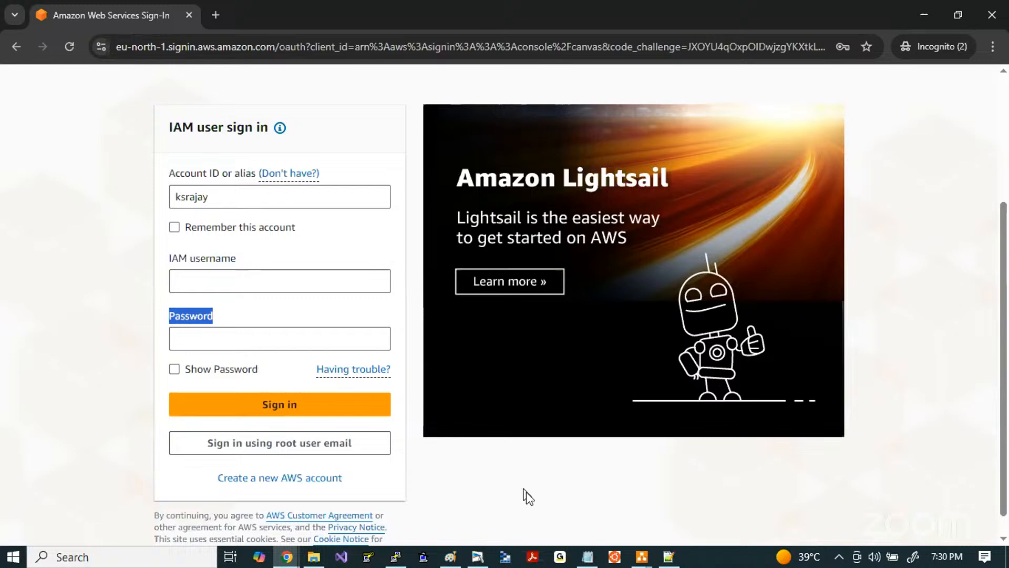
# Place the notes beside the form and add an 'AccountID: ???????' line below the password
pyautogui.click(588, 556)
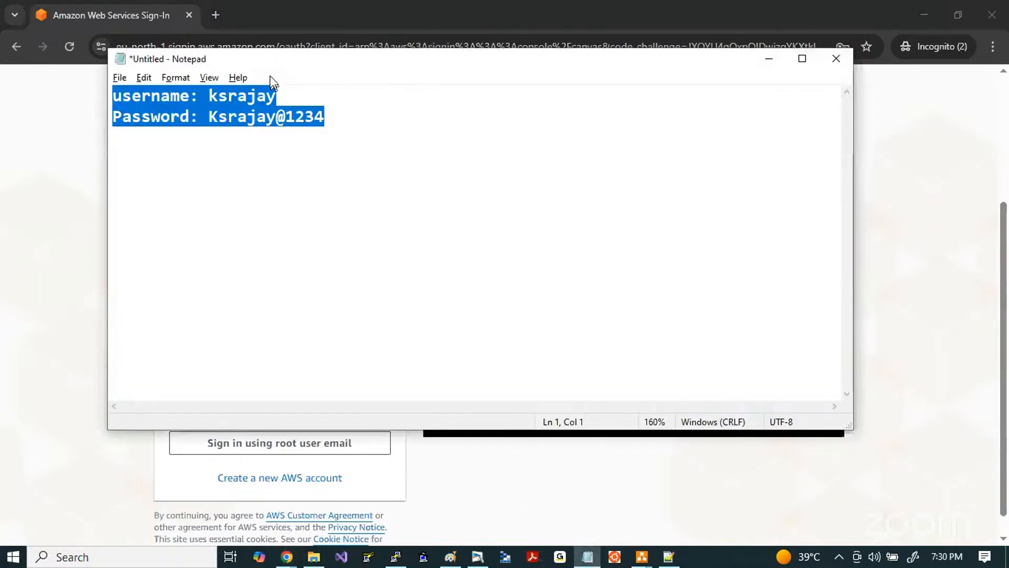
pyautogui.moveTo(271, 68); pyautogui.dragTo(532, 129)
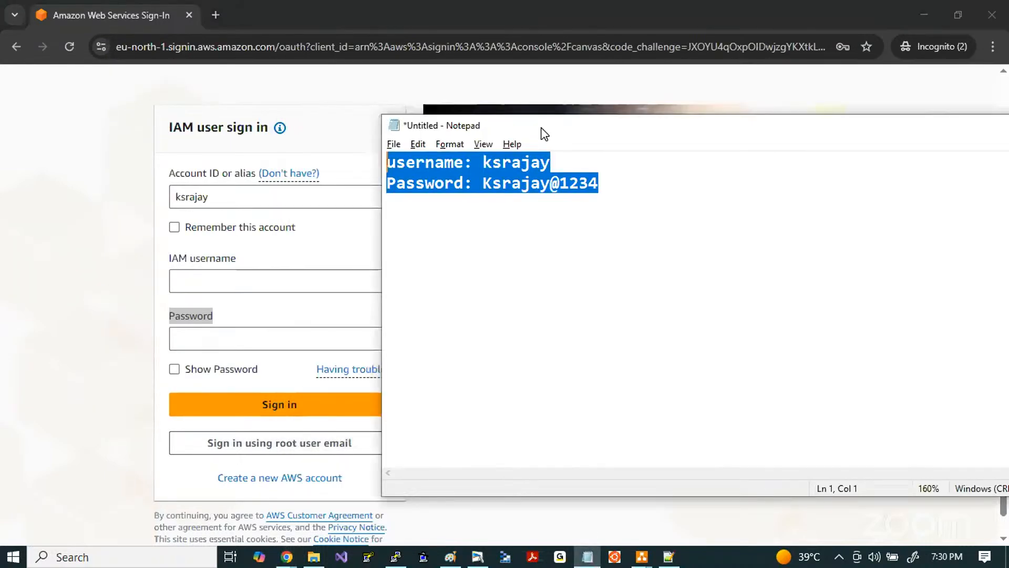
pyautogui.click(510, 247)
pyautogui.moveTo(465, 163); pyautogui.dragTo(386, 160)
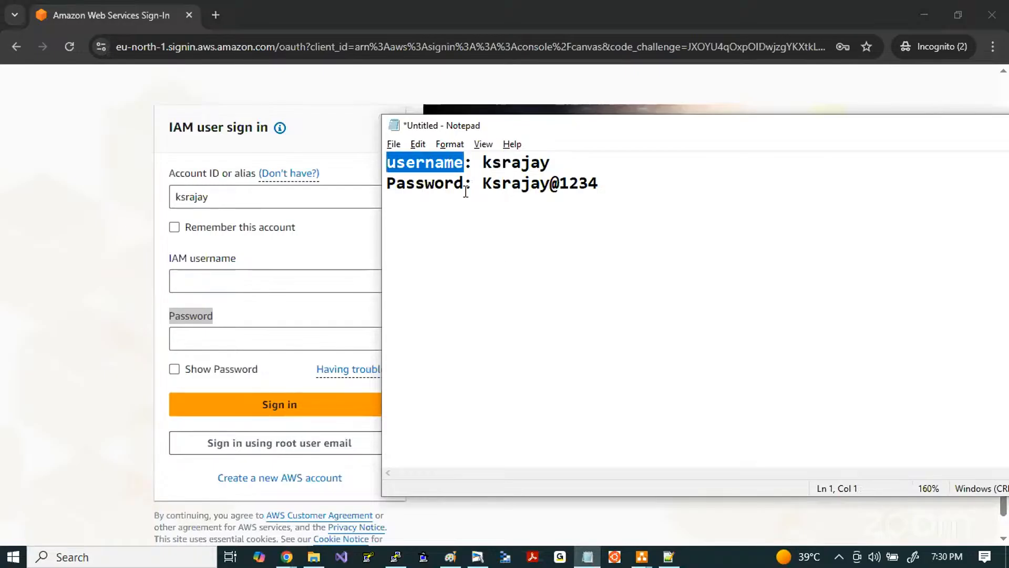
pyautogui.moveTo(465, 185); pyautogui.dragTo(397, 189)
pyautogui.click(491, 269)
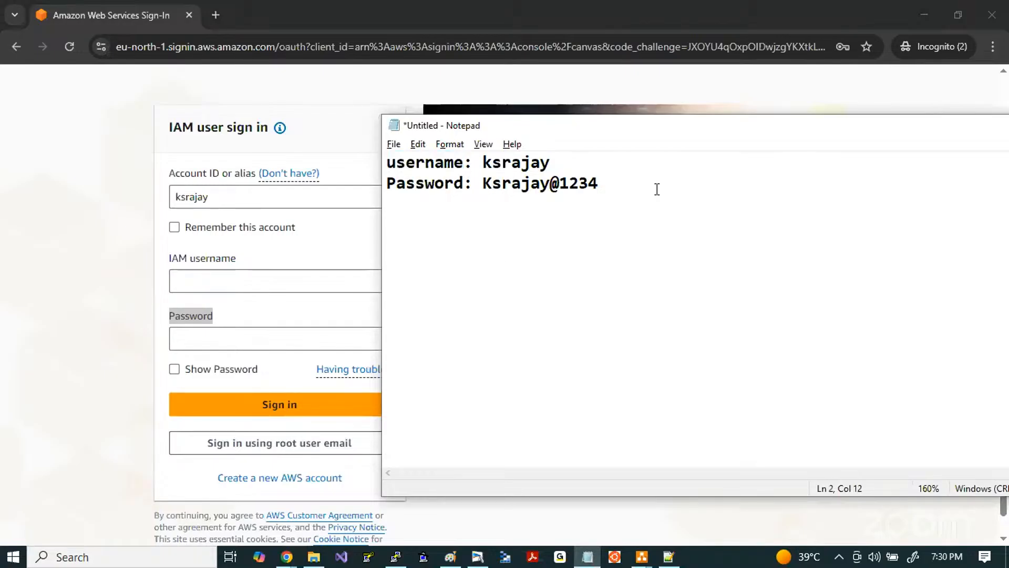
pyautogui.press('Down')
pyautogui.write('AccountId')
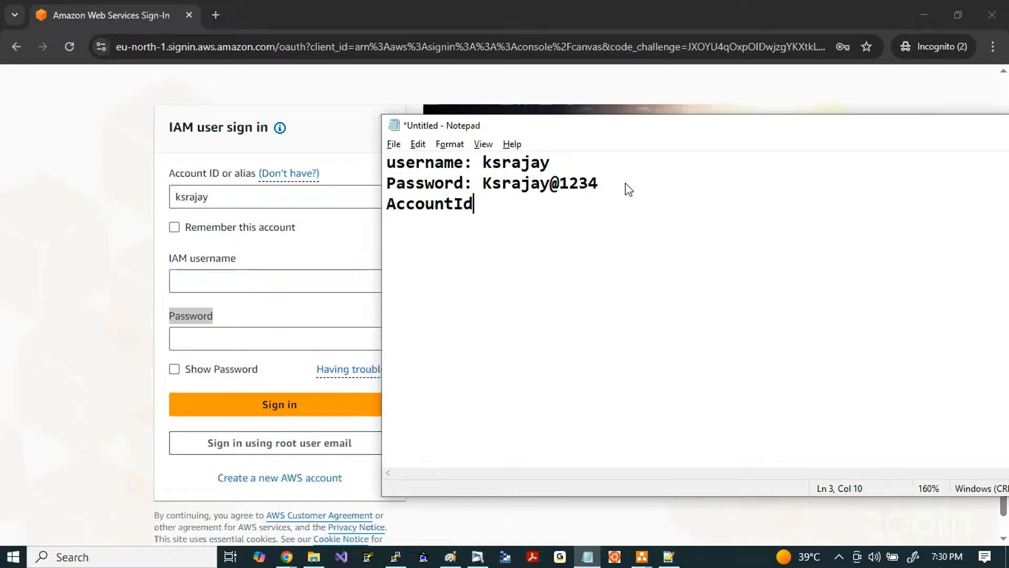
pyautogui.press('BackSpace')
pyautogui.write('D;')
pyautogui.press('BackSpace')
pyautogui.write(': ???????')
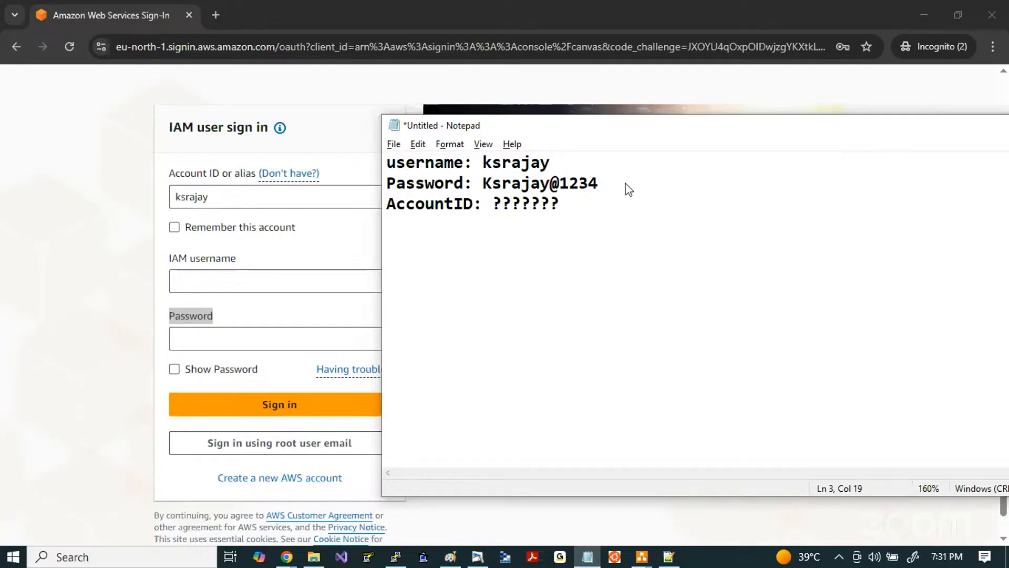
# Capture the Paint drawing, then start a cleared, blank whiteboard page
pyautogui.hotkey('alt', 'Tab')
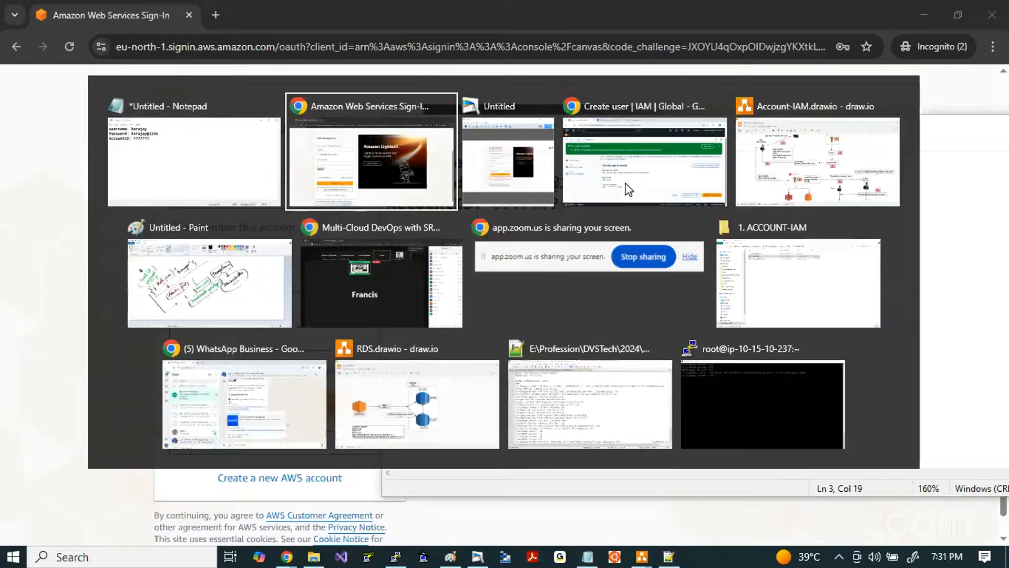
pyautogui.click(210, 273)
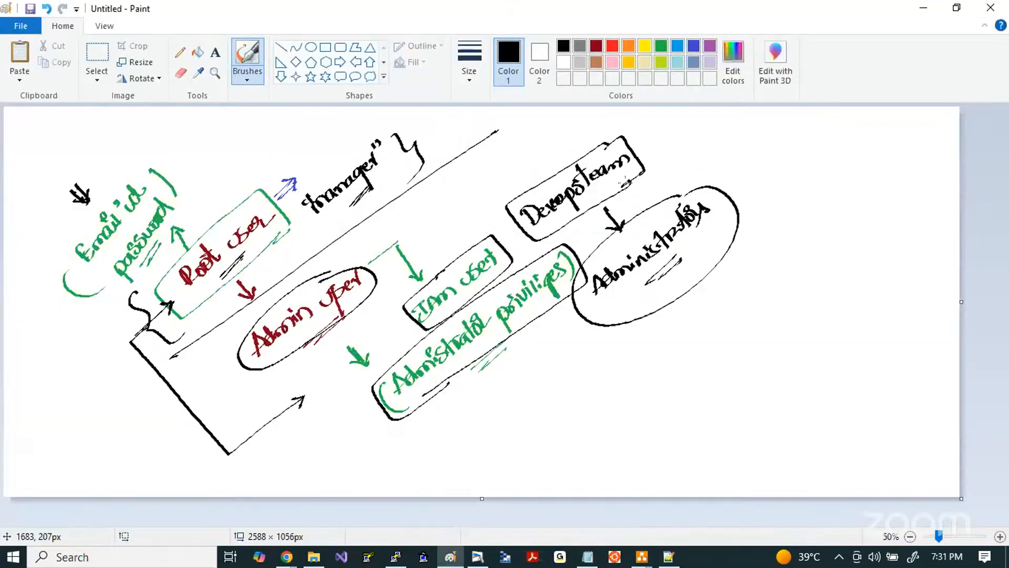
pyautogui.press('Print')
pyautogui.moveTo(8, 113); pyautogui.dragTo(429, 262)
pyautogui.moveTo(534, 302)
pyautogui.mouseDown()
pyautogui.moveTo(699, 361)
pyautogui.moveTo(846, 457)
pyautogui.mouseUp()
pyautogui.hotkey('ctrl', 'c')
pyautogui.click(483, 556)
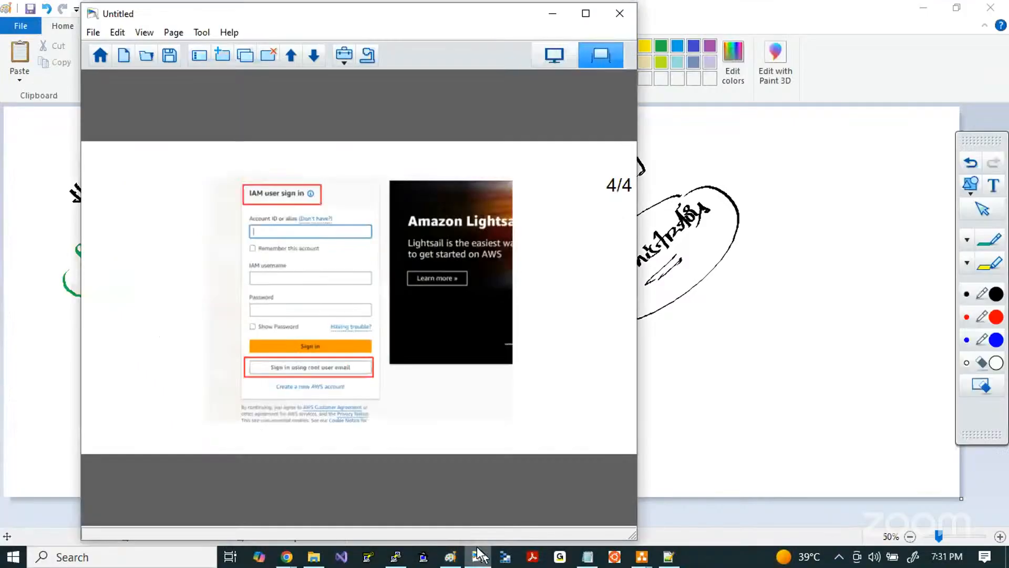
pyautogui.click(225, 54)
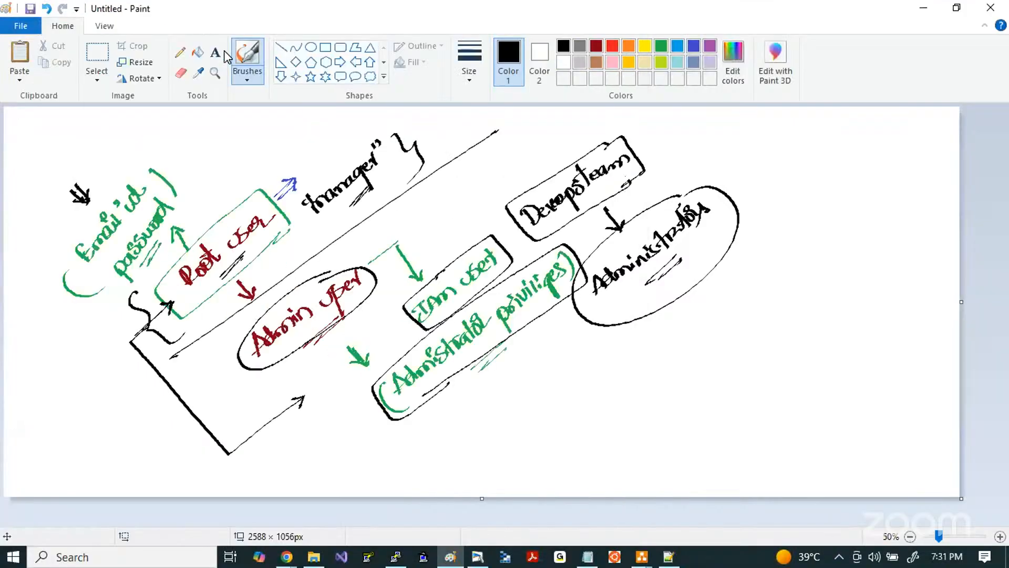
pyautogui.hotkey('ctrl', 'a')
pyautogui.press('Delete')
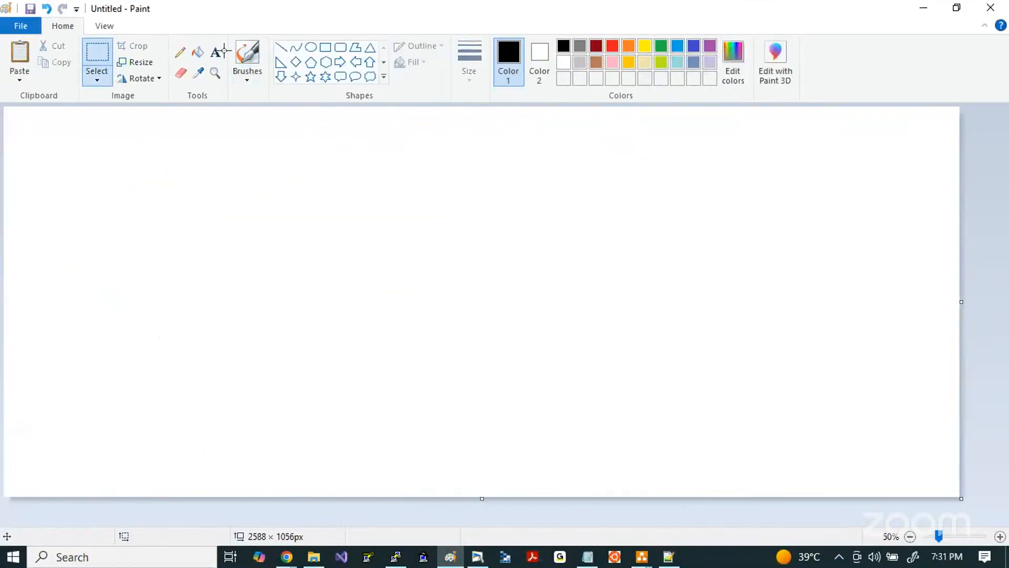
# Handwrite an underlined 'Company' heading with wipro.com and hcl.com beneath it
pyautogui.click(253, 51)
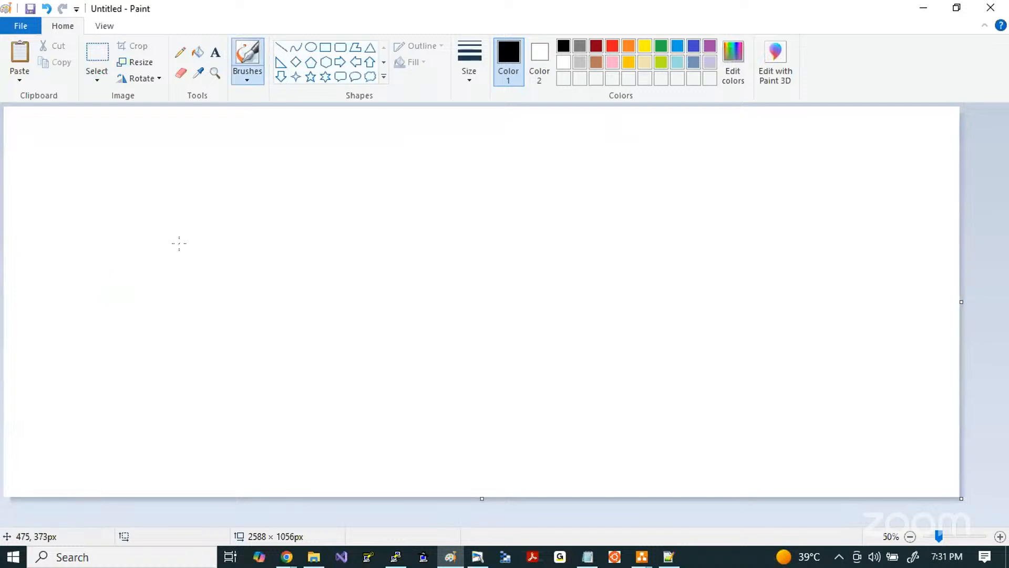
pyautogui.moveTo(180, 243)
pyautogui.mouseDown()
pyautogui.moveTo(239, 219)
pyautogui.moveTo(244, 204)
pyautogui.moveTo(261, 223)
pyautogui.mouseUp()
pyautogui.moveTo(219, 254); pyautogui.dragTo(243, 241)
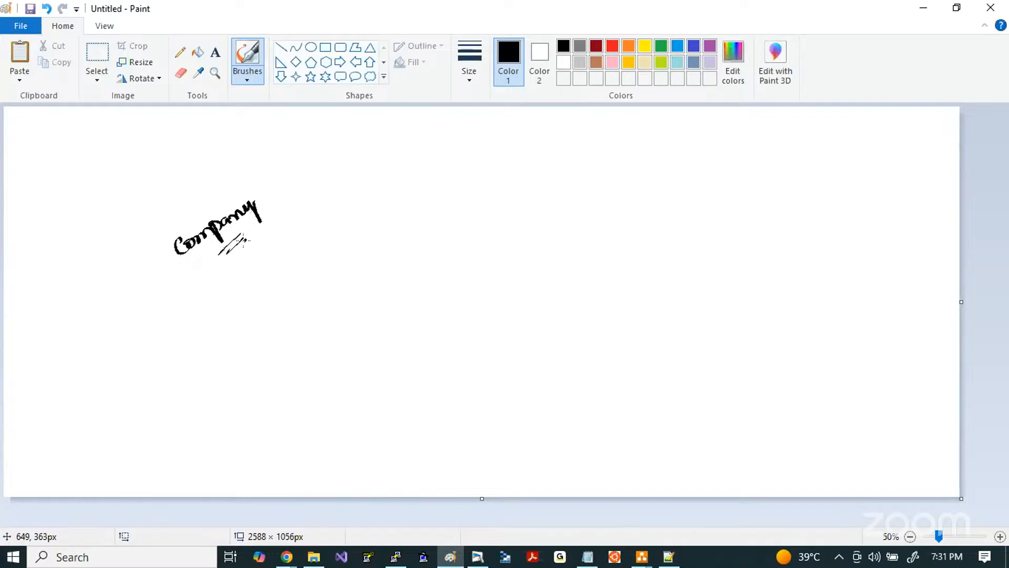
pyautogui.moveTo(265, 296)
pyautogui.mouseDown()
pyautogui.moveTo(282, 309)
pyautogui.moveTo(292, 289)
pyautogui.moveTo(385, 248)
pyautogui.mouseUp()
pyautogui.moveTo(485, 203)
pyautogui.mouseDown()
pyautogui.moveTo(500, 220)
pyautogui.moveTo(576, 177)
pyautogui.mouseUp()
pyautogui.moveTo(530, 220); pyautogui.dragTo(556, 202)
pyautogui.moveTo(534, 221); pyautogui.dragTo(558, 206)
pyautogui.moveTo(324, 301); pyautogui.dragTo(360, 285)
# In blue, write a user's name under each company domain
pyautogui.click(695, 47)
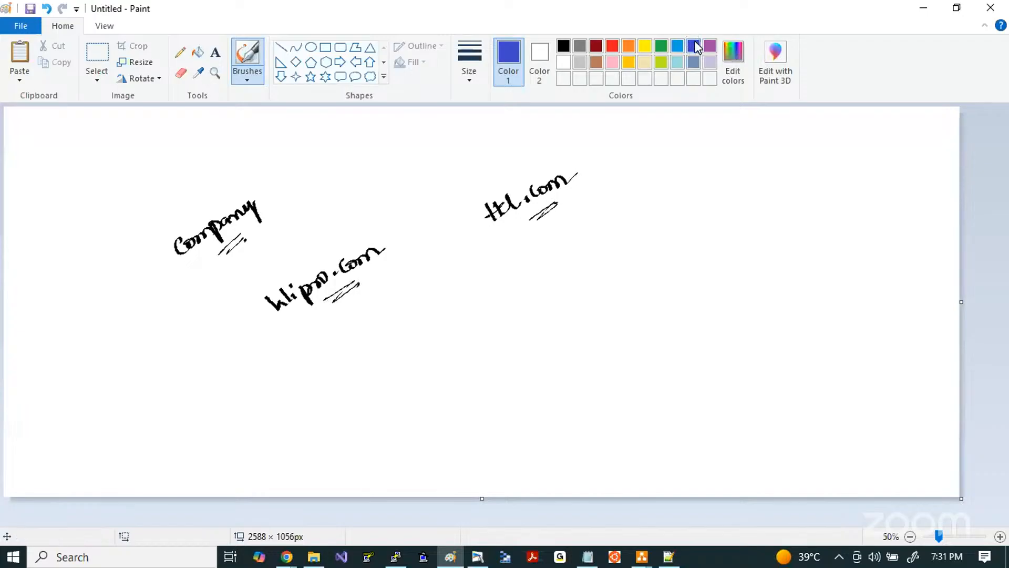
pyautogui.moveTo(351, 352)
pyautogui.mouseDown()
pyautogui.moveTo(363, 373)
pyautogui.moveTo(377, 359)
pyautogui.mouseUp()
pyautogui.moveTo(546, 258)
pyautogui.mouseDown()
pyautogui.moveTo(554, 275)
pyautogui.moveTo(570, 269)
pyautogui.mouseUp()
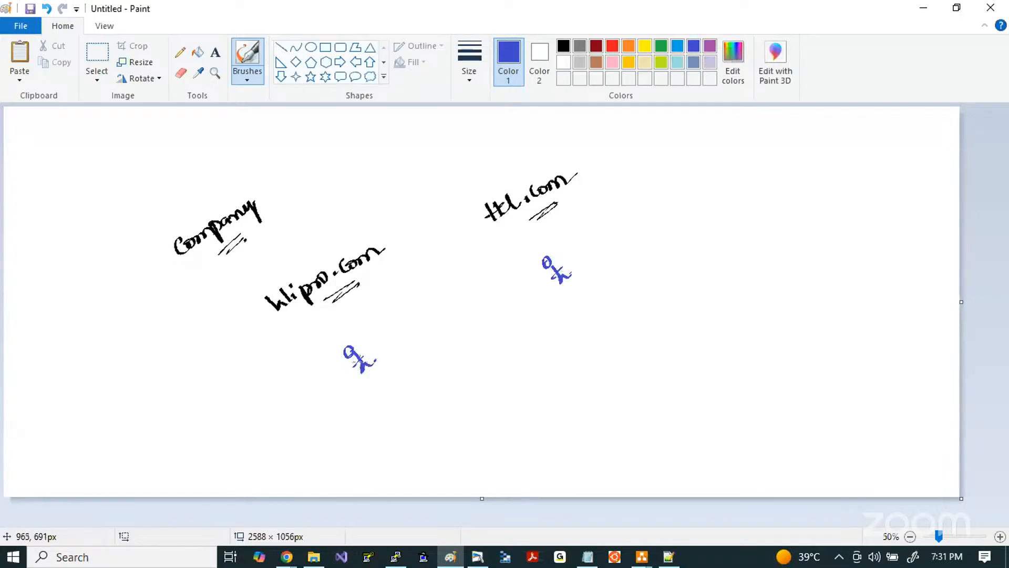
pyautogui.moveTo(382, 394)
pyautogui.mouseDown()
pyautogui.moveTo(413, 376)
pyautogui.moveTo(425, 382)
pyautogui.mouseUp()
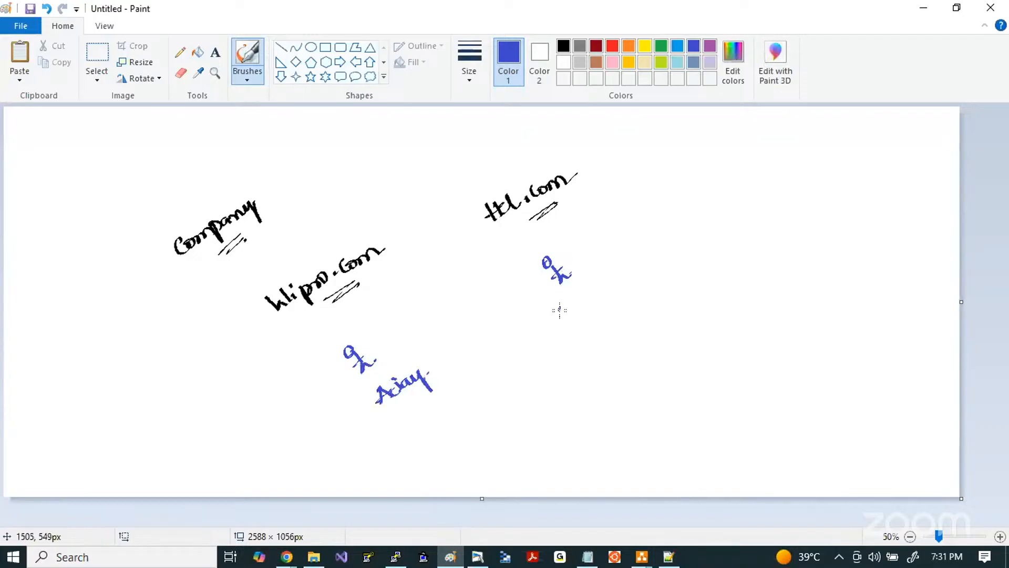
pyautogui.moveTo(558, 322)
pyautogui.mouseDown()
pyautogui.moveTo(572, 299)
pyautogui.moveTo(600, 294)
pyautogui.moveTo(608, 311)
pyautogui.moveTo(596, 314)
pyautogui.mouseUp()
pyautogui.moveTo(395, 406); pyautogui.dragTo(411, 395)
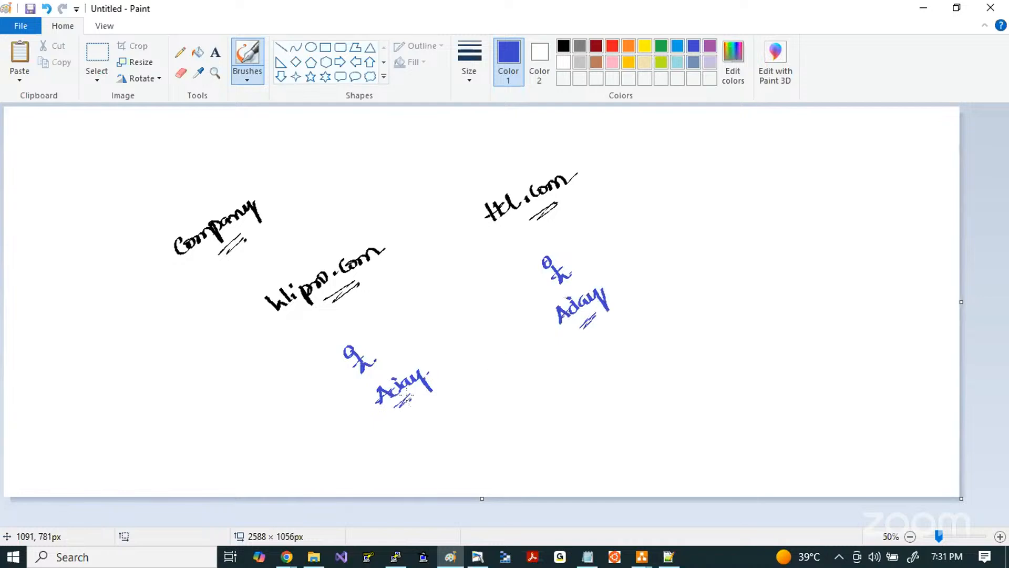
# Draw a red arrow toward the hcl.com user with underlined '??' beside it
pyautogui.click(612, 47)
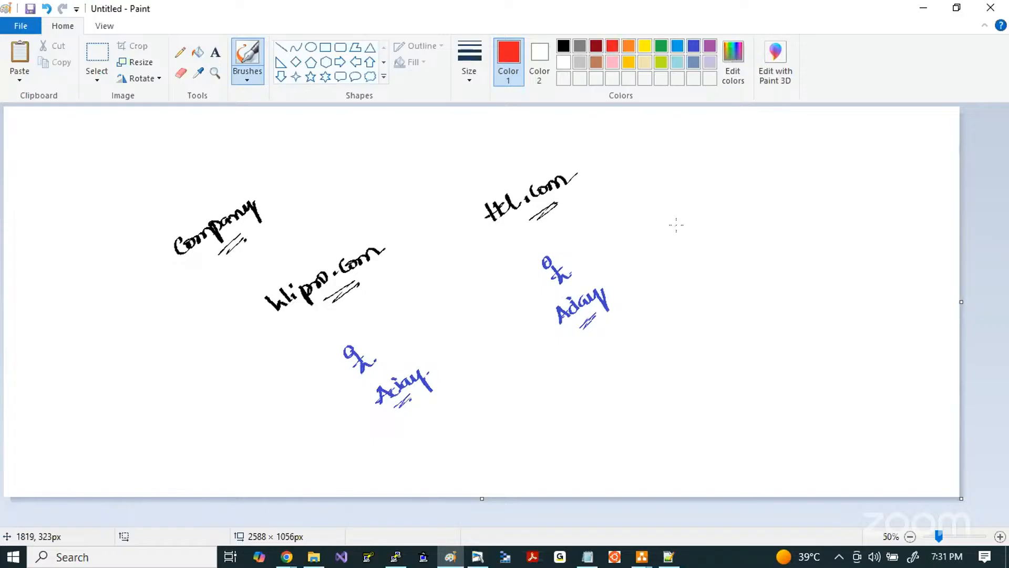
pyautogui.moveTo(673, 234)
pyautogui.mouseDown()
pyautogui.moveTo(699, 212)
pyautogui.moveTo(677, 239)
pyautogui.mouseUp()
pyautogui.moveTo(715, 196); pyautogui.dragTo(739, 216)
pyautogui.moveTo(731, 229); pyautogui.dragTo(741, 221)
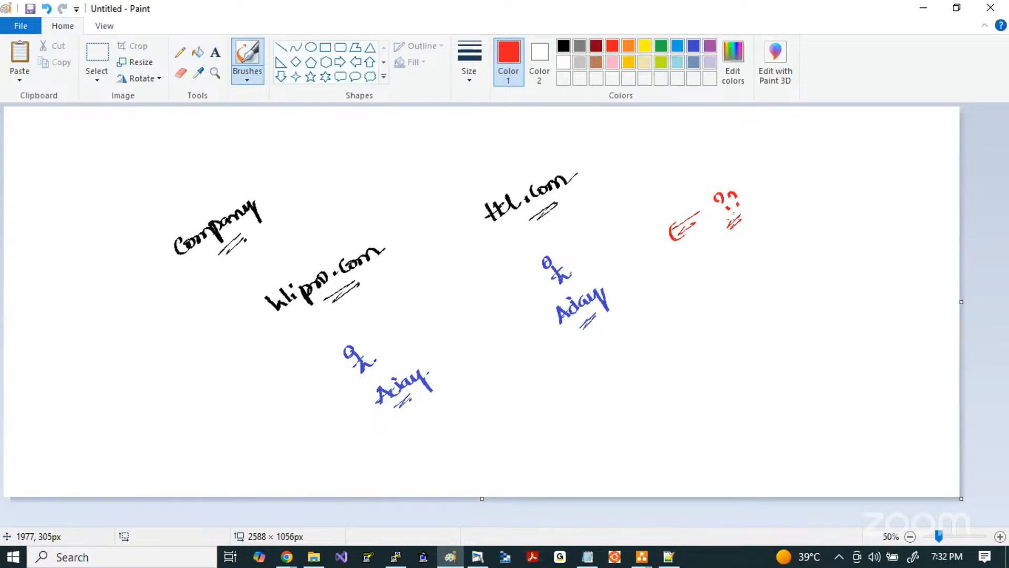
# In black, complete each user's company email address at hcl.com and wipro.com, underlined
pyautogui.click(563, 47)
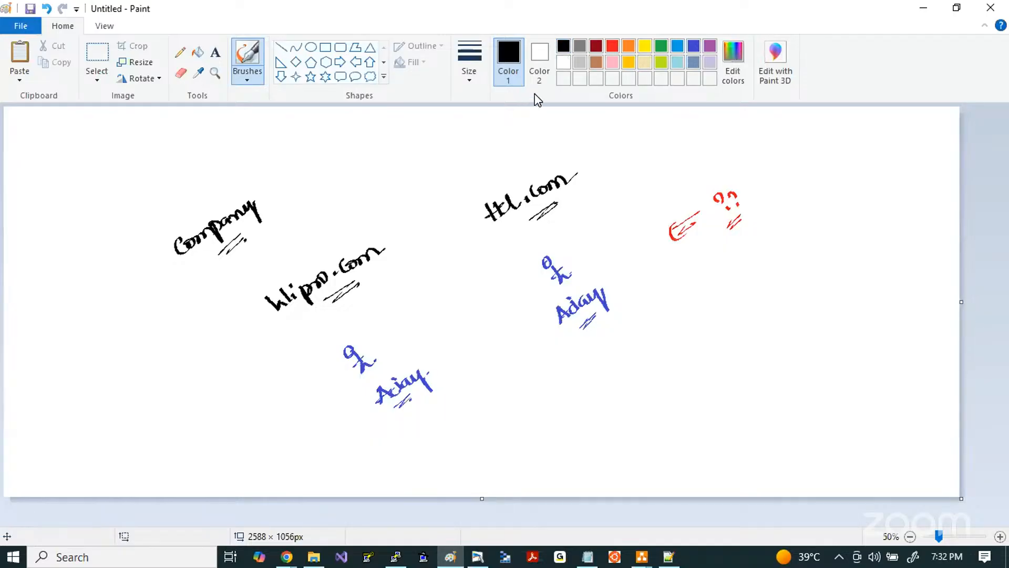
pyautogui.moveTo(566, 330); pyautogui.dragTo(584, 316)
pyautogui.moveTo(620, 287)
pyautogui.mouseDown()
pyautogui.moveTo(611, 289)
pyautogui.moveTo(697, 240)
pyautogui.mouseUp()
pyautogui.moveTo(657, 278); pyautogui.dragTo(690, 259)
pyautogui.moveTo(445, 353)
pyautogui.mouseDown()
pyautogui.moveTo(440, 391)
pyautogui.moveTo(517, 341)
pyautogui.mouseUp()
pyautogui.moveTo(478, 387); pyautogui.dragTo(430, 423)
pyautogui.moveTo(431, 422); pyautogui.dragTo(479, 388)
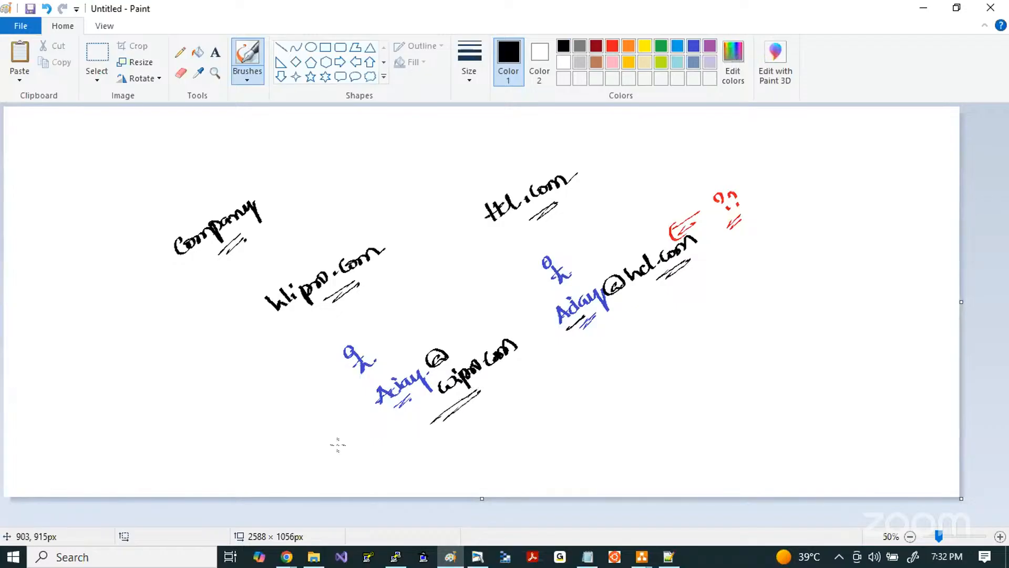
# Draw arrows linking users to wipro.com and add a third user connected to Company
pyautogui.moveTo(338, 450); pyautogui.dragTo(368, 425)
pyautogui.moveTo(368, 426)
pyautogui.mouseDown()
pyautogui.moveTo(337, 455)
pyautogui.moveTo(362, 426)
pyautogui.moveTo(368, 441)
pyautogui.moveTo(249, 340)
pyautogui.moveTo(259, 322)
pyautogui.moveTo(263, 335)
pyautogui.mouseUp()
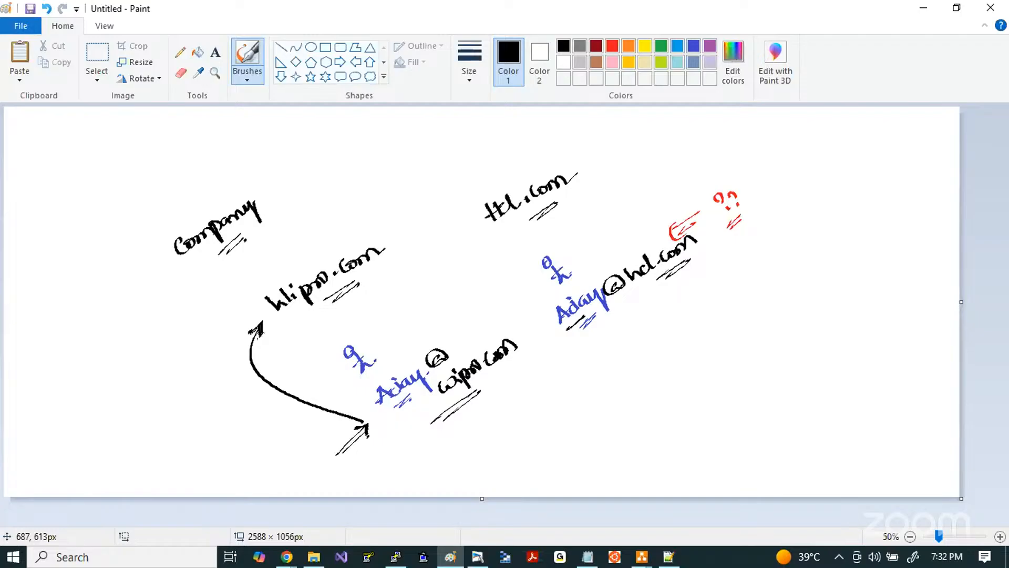
pyautogui.moveTo(293, 275); pyautogui.dragTo(315, 239)
pyautogui.moveTo(288, 243)
pyautogui.mouseDown()
pyautogui.moveTo(344, 184)
pyautogui.moveTo(320, 226)
pyautogui.moveTo(339, 207)
pyautogui.mouseUp()
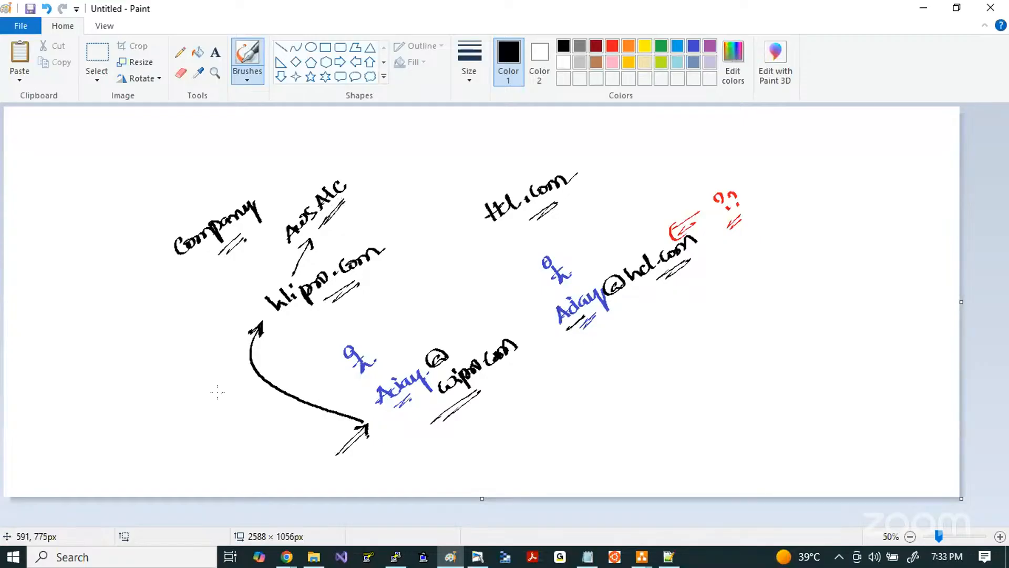
pyautogui.moveTo(103, 371)
pyautogui.mouseDown()
pyautogui.moveTo(150, 420)
pyautogui.moveTo(192, 379)
pyautogui.moveTo(193, 397)
pyautogui.moveTo(203, 395)
pyautogui.mouseUp()
pyautogui.moveTo(184, 422); pyautogui.dragTo(206, 398)
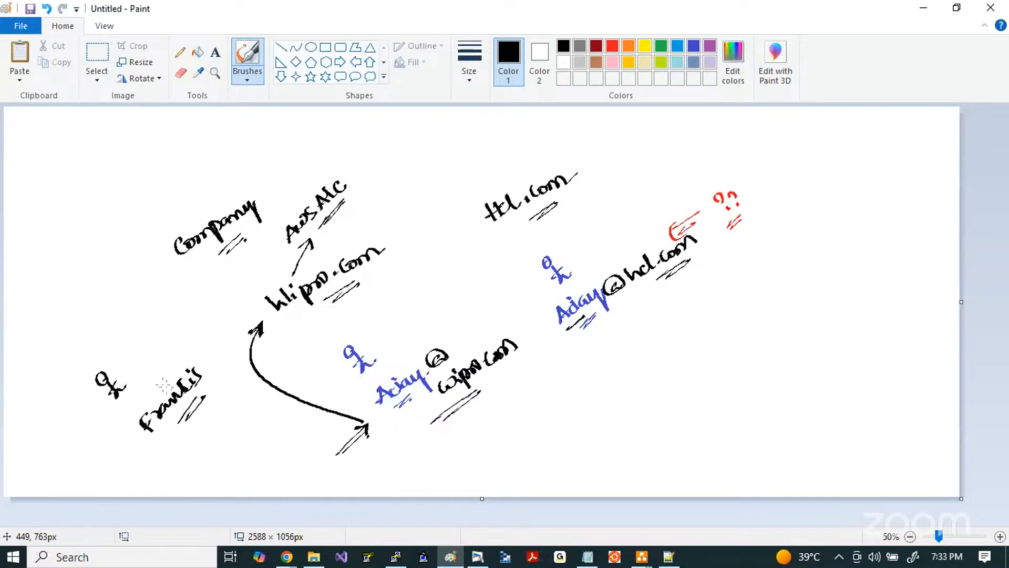
pyautogui.moveTo(138, 369)
pyautogui.mouseDown()
pyautogui.moveTo(258, 262)
pyautogui.moveTo(256, 273)
pyautogui.mouseUp()
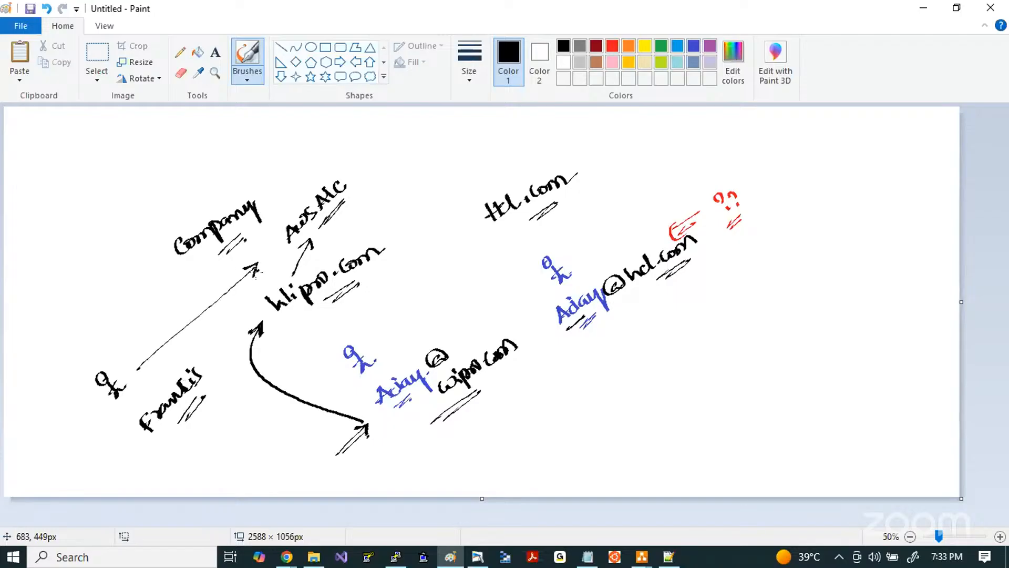
# Write 'india' by hcl.com and circle an AWS account label above each company
pyautogui.moveTo(601, 215)
pyautogui.mouseDown()
pyautogui.moveTo(673, 177)
pyautogui.moveTo(546, 125)
pyautogui.moveTo(501, 172)
pyautogui.mouseUp()
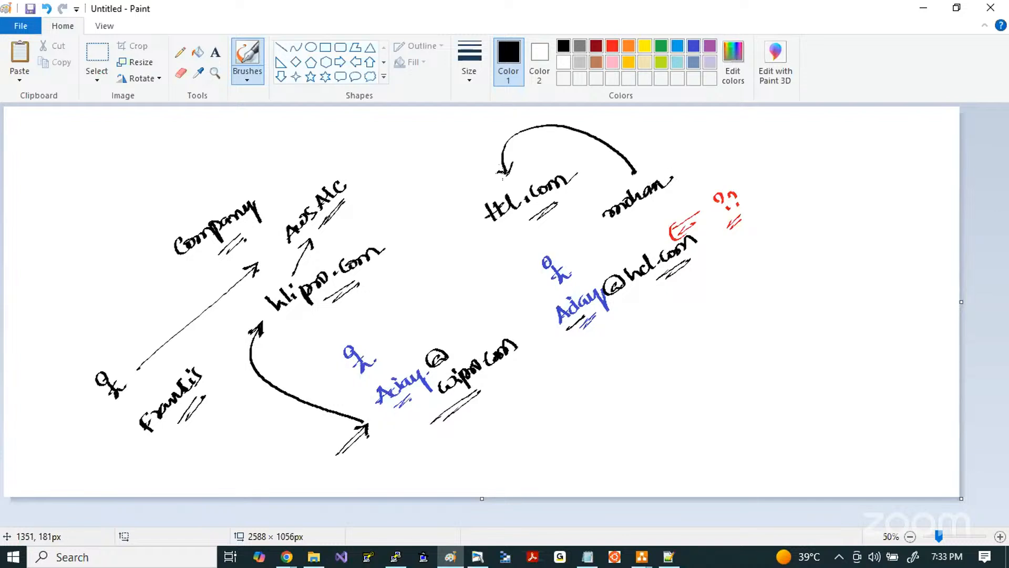
pyautogui.moveTo(532, 175); pyautogui.dragTo(585, 137)
pyautogui.moveTo(566, 171); pyautogui.dragTo(585, 154)
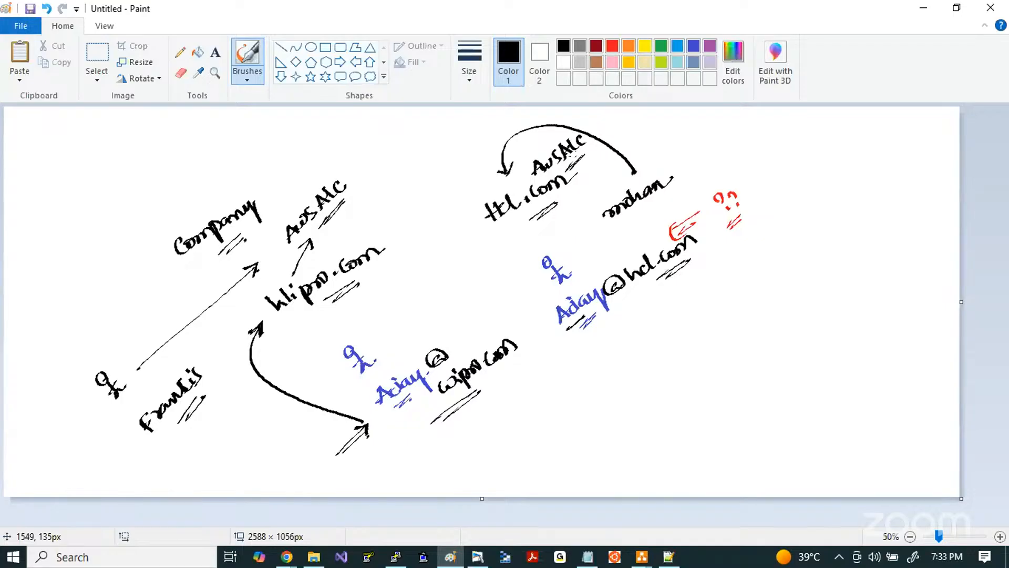
pyautogui.moveTo(316, 172); pyautogui.dragTo(299, 179)
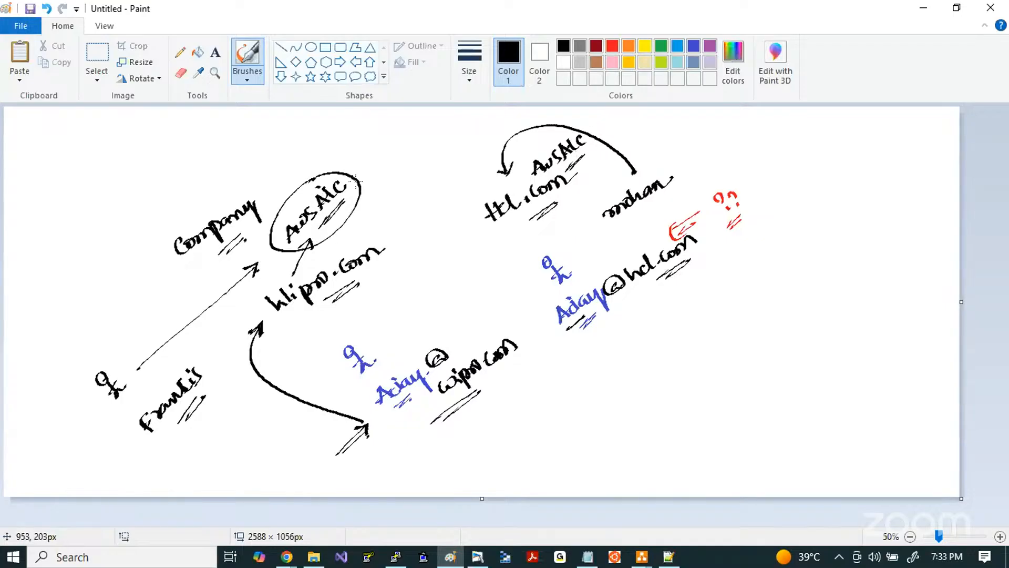
pyautogui.moveTo(535, 142)
pyautogui.mouseDown()
pyautogui.moveTo(603, 143)
pyautogui.moveTo(555, 141)
pyautogui.mouseUp()
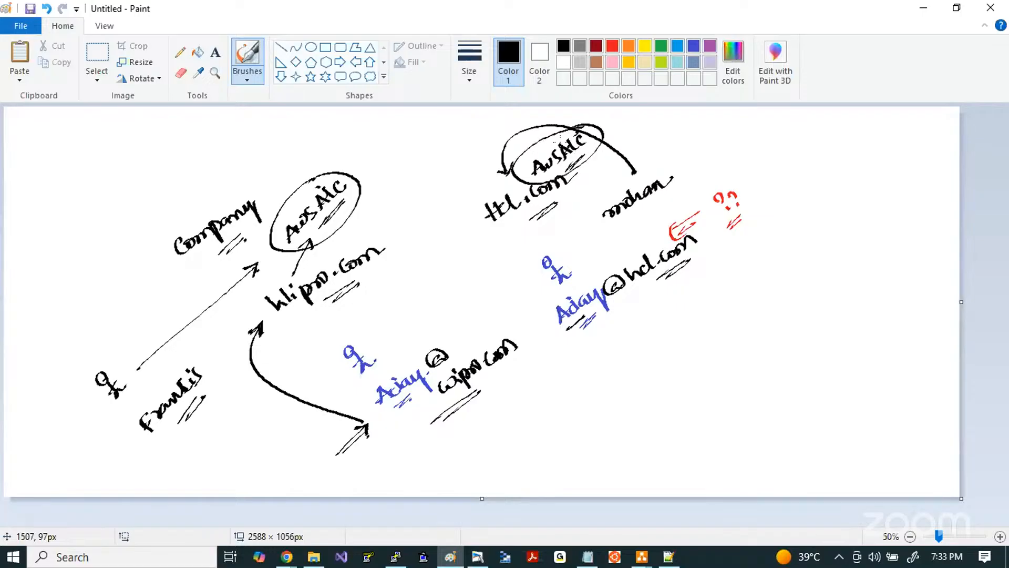
# Write 'Unique 12 digit code' in blue beside the circled account labels in Paint
pyautogui.click(693, 47)
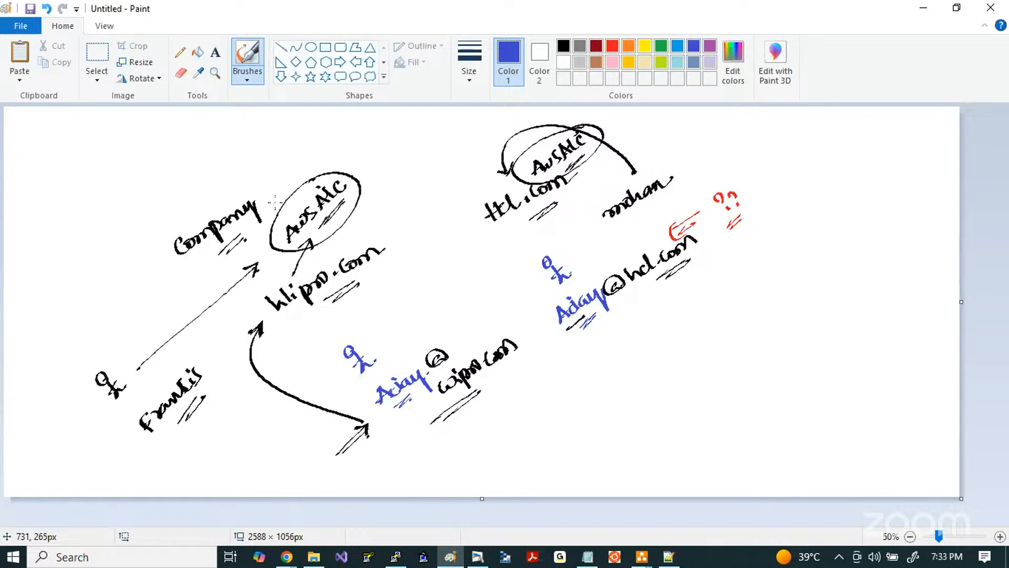
pyautogui.moveTo(257, 184); pyautogui.dragTo(266, 177)
pyautogui.moveTo(267, 177)
pyautogui.mouseDown()
pyautogui.moveTo(323, 143)
pyautogui.moveTo(370, 135)
pyautogui.moveTo(388, 163)
pyautogui.moveTo(686, 122)
pyautogui.moveTo(688, 148)
pyautogui.mouseUp()
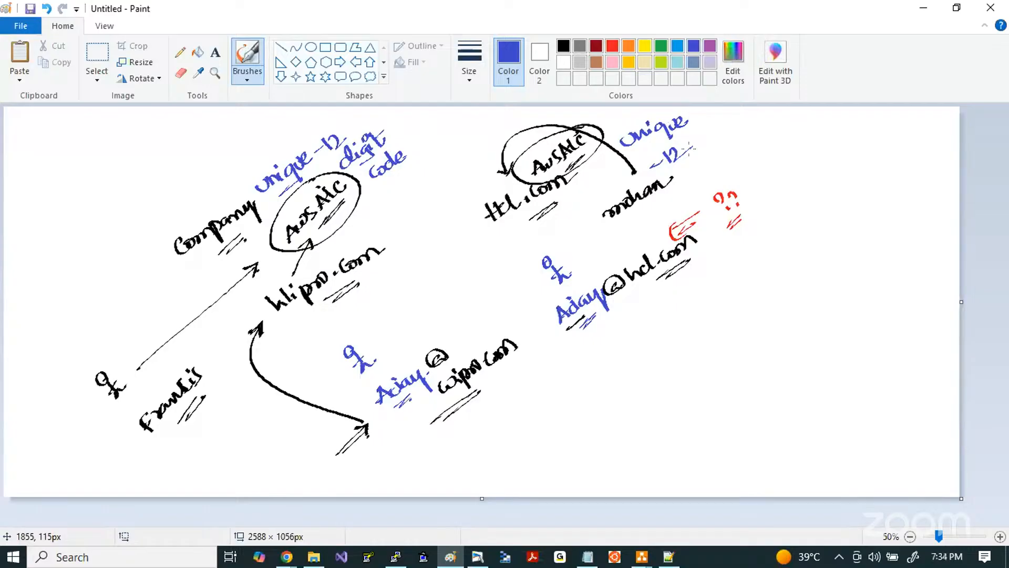
pyautogui.hotkey('alt', 'Tab')
pyautogui.hotkey('alt', 'Tab')
pyautogui.hotkey('alt', 'Tab')
pyautogui.hotkey('alt', 'Tab')
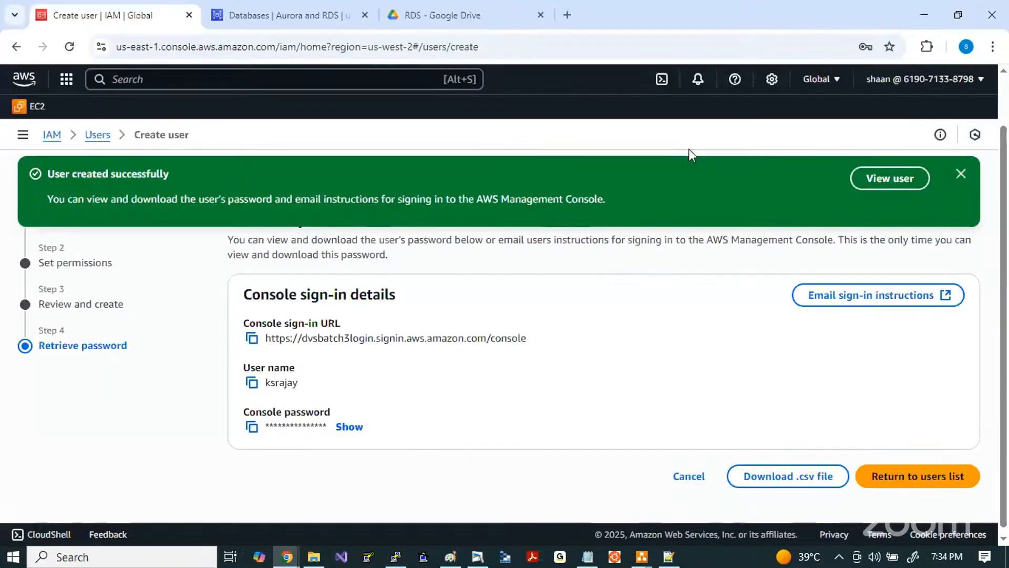
# Select the Account ID in the account details menu to copy it
pyautogui.click(977, 80)
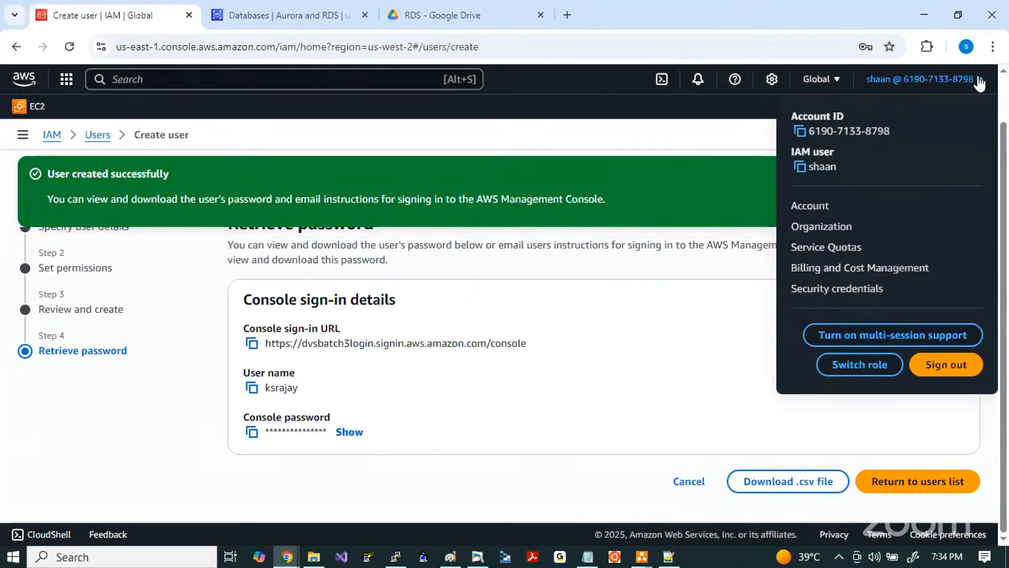
pyautogui.moveTo(823, 131); pyautogui.dragTo(888, 126)
pyautogui.hotkey('ctrl', 'c')
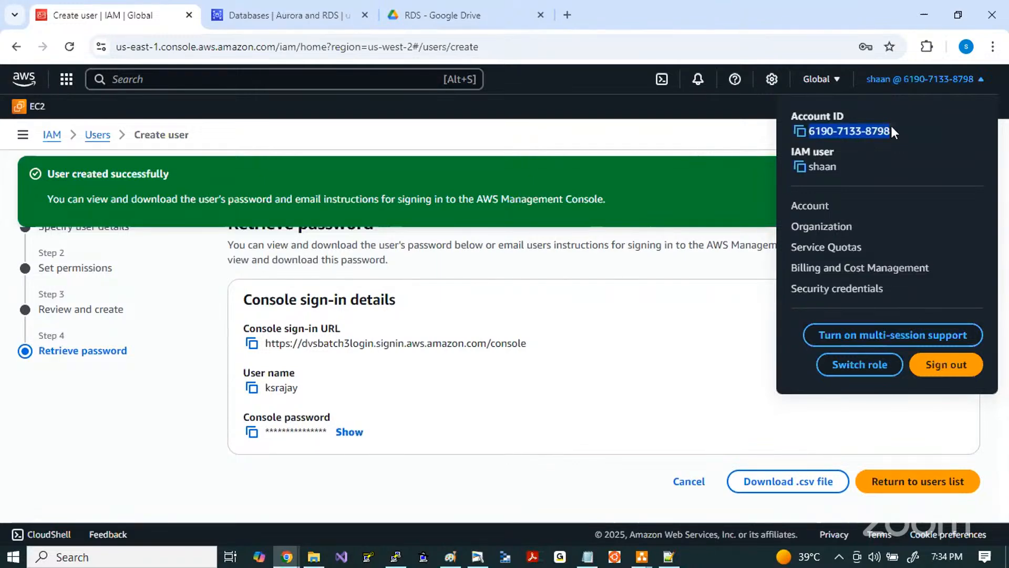
# Replace the '???????' after AccountID in Notepad with the copied account ID
pyautogui.click(588, 556)
pyautogui.moveTo(494, 204); pyautogui.dragTo(584, 203)
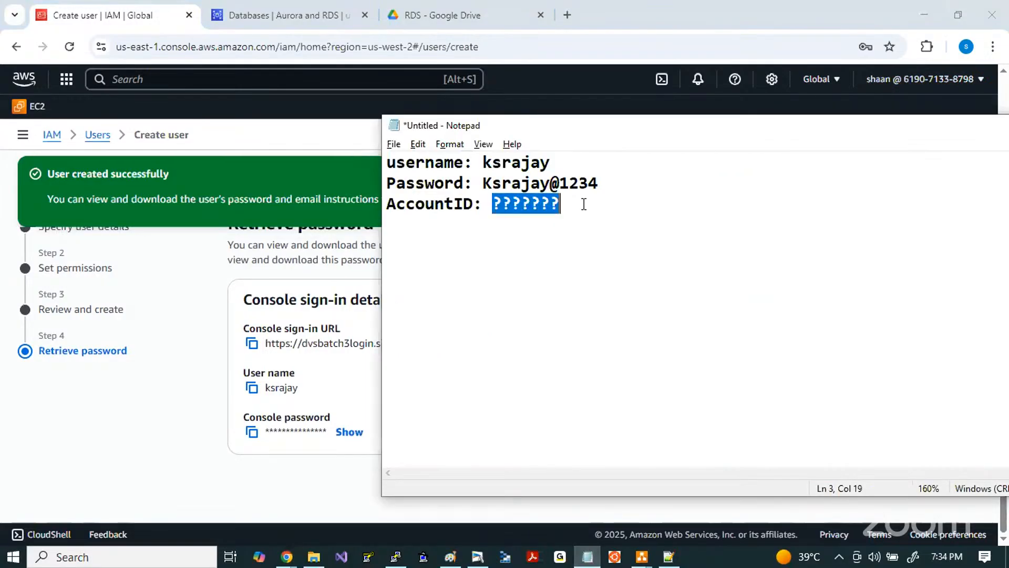
pyautogui.hotkey('ctrl', 'v')
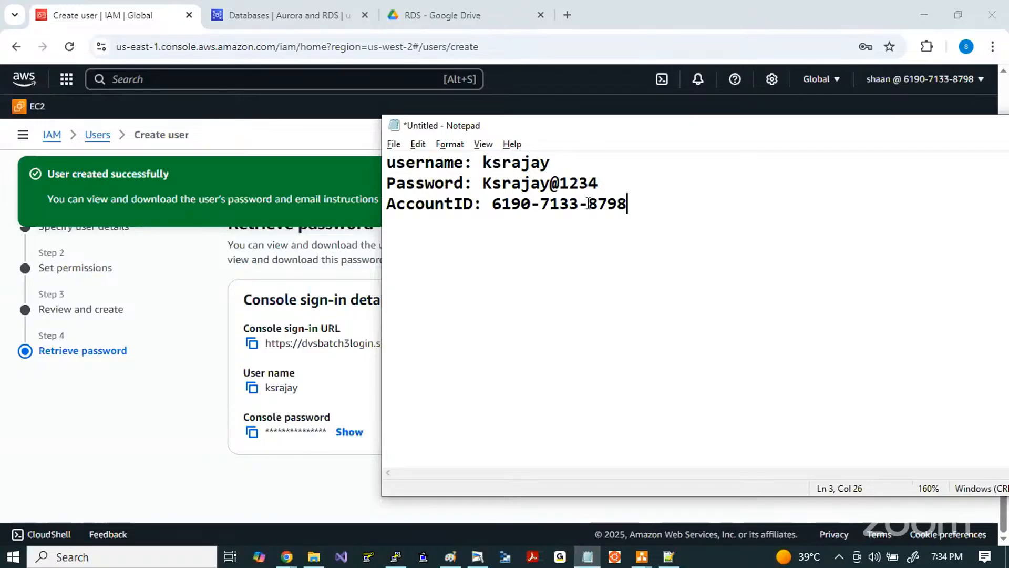
pyautogui.click(288, 561)
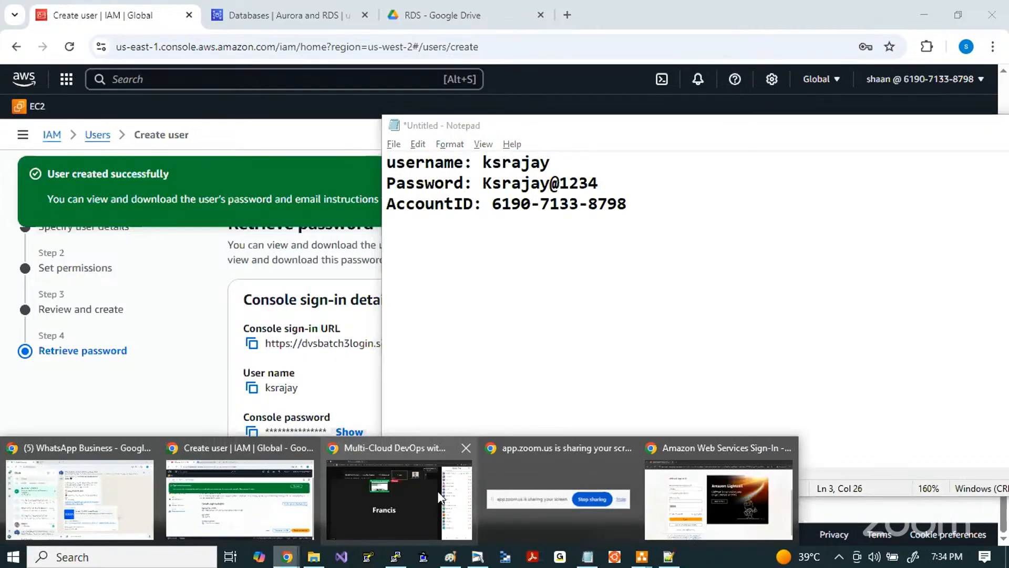
# Fill the incognito IAM sign-in form with the account ID, IAM username and password, and submit
pyautogui.click(718, 499)
pyautogui.hotkey('ctrl', 'a')
pyautogui.press('BackSpace')
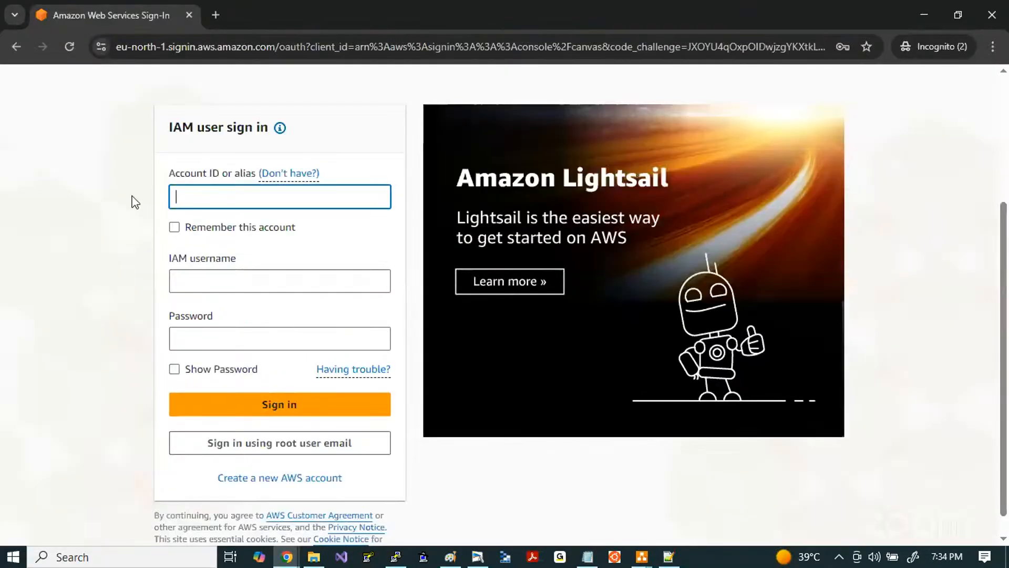
pyautogui.hotkey('ctrl', 'v')
pyautogui.click(197, 287)
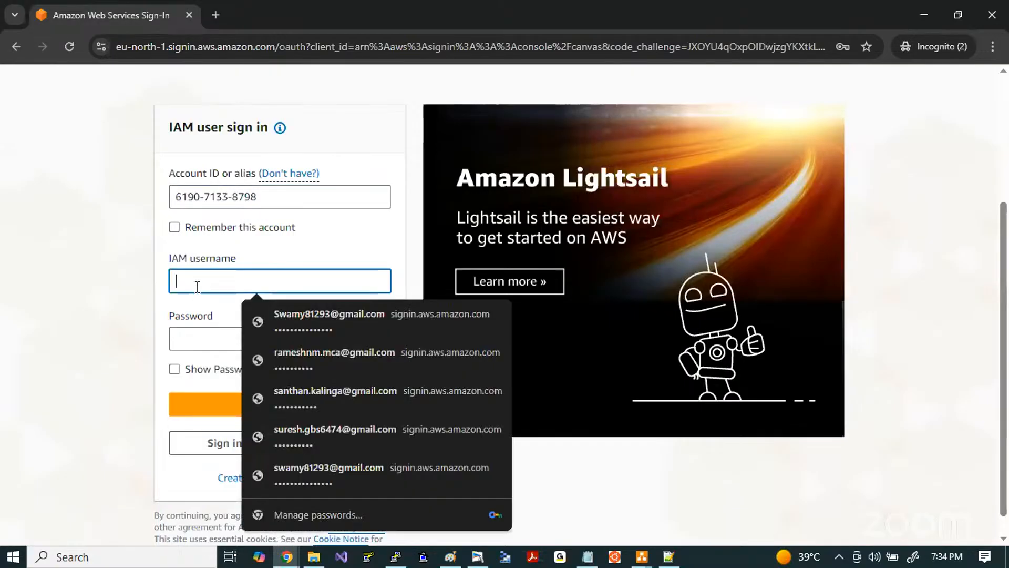
pyautogui.write('ksrajay')
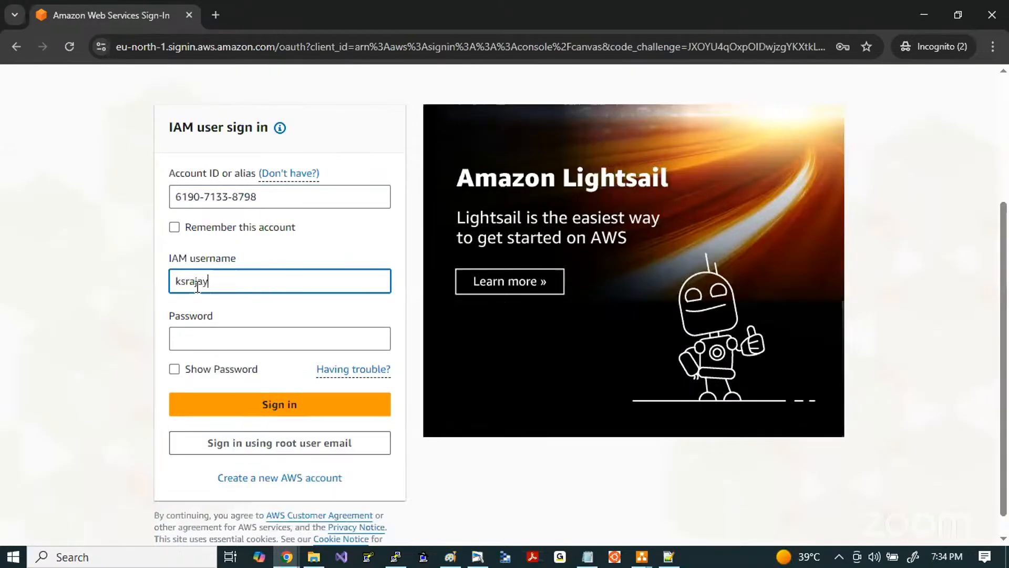
pyautogui.press('Tab')
pyautogui.write('******')
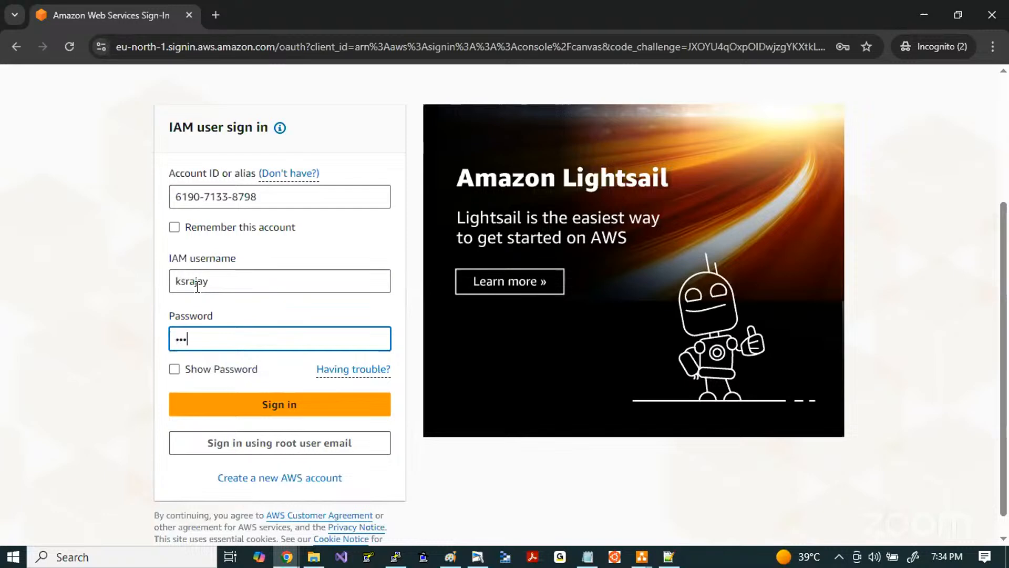
pyautogui.write('******')
pyautogui.click(227, 415)
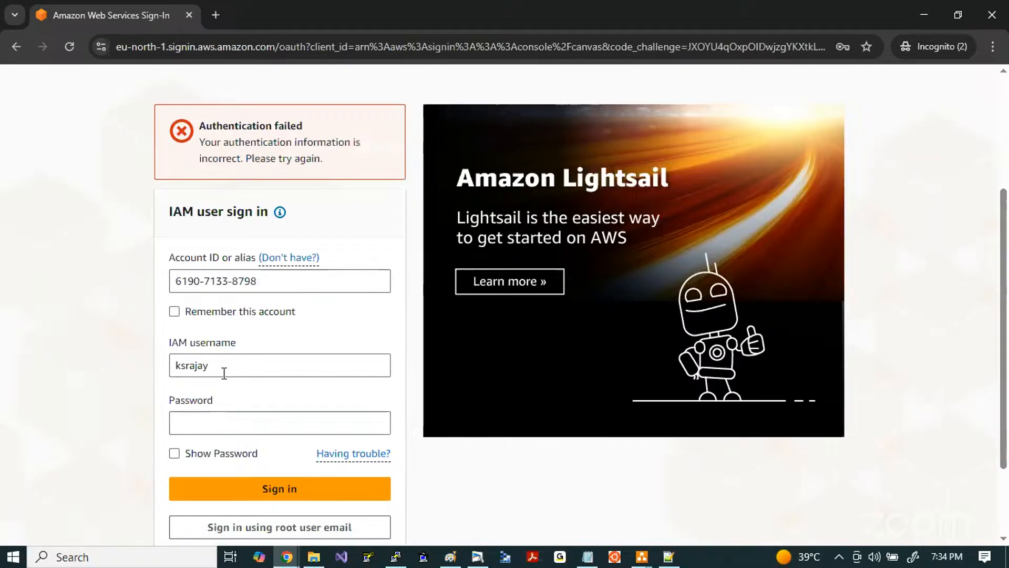
# Re-enter the IAM user's password twice and resubmit the sign-in
pyautogui.click(207, 416)
pyautogui.write('***')
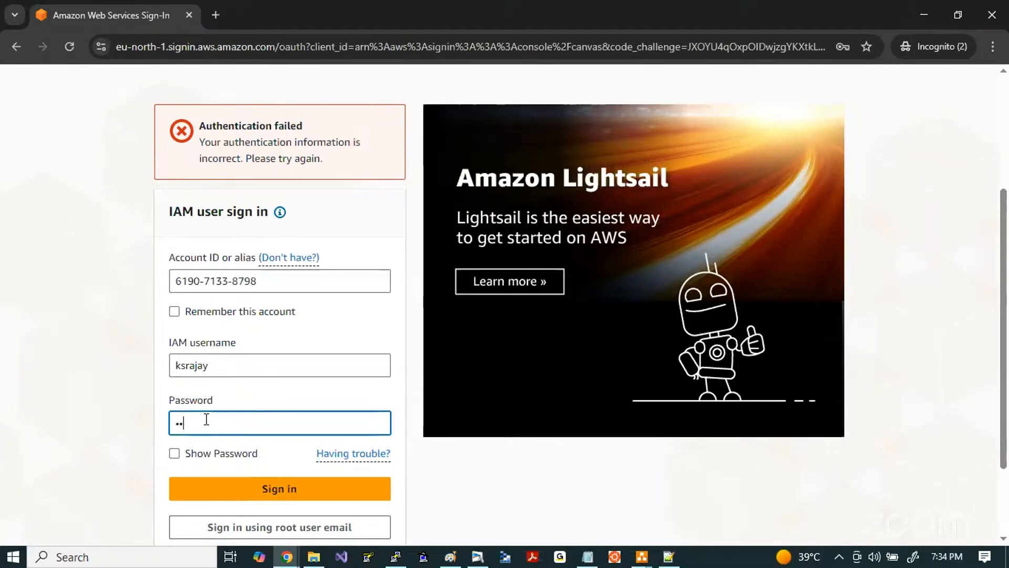
pyautogui.write('****')
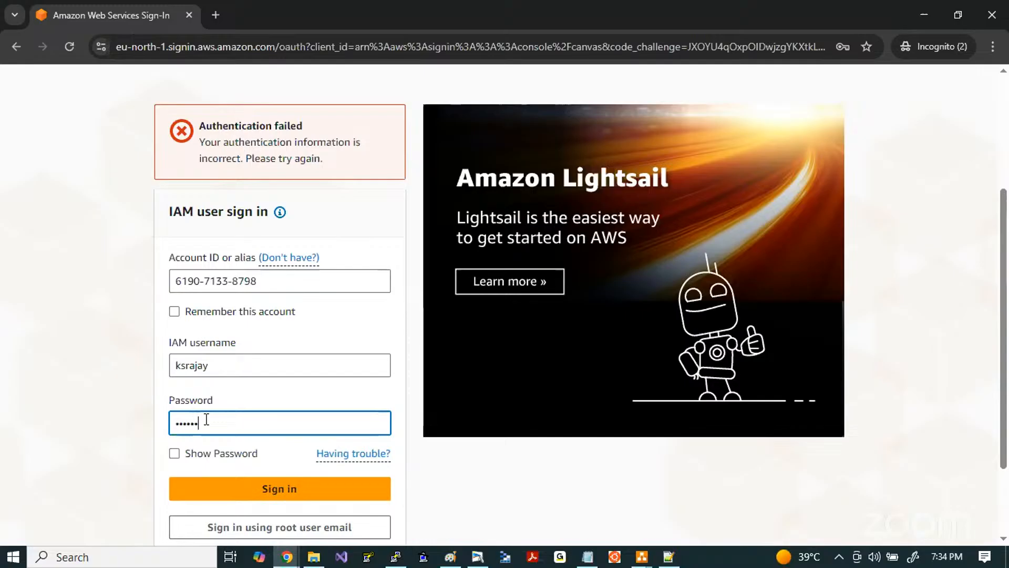
pyautogui.write('***')
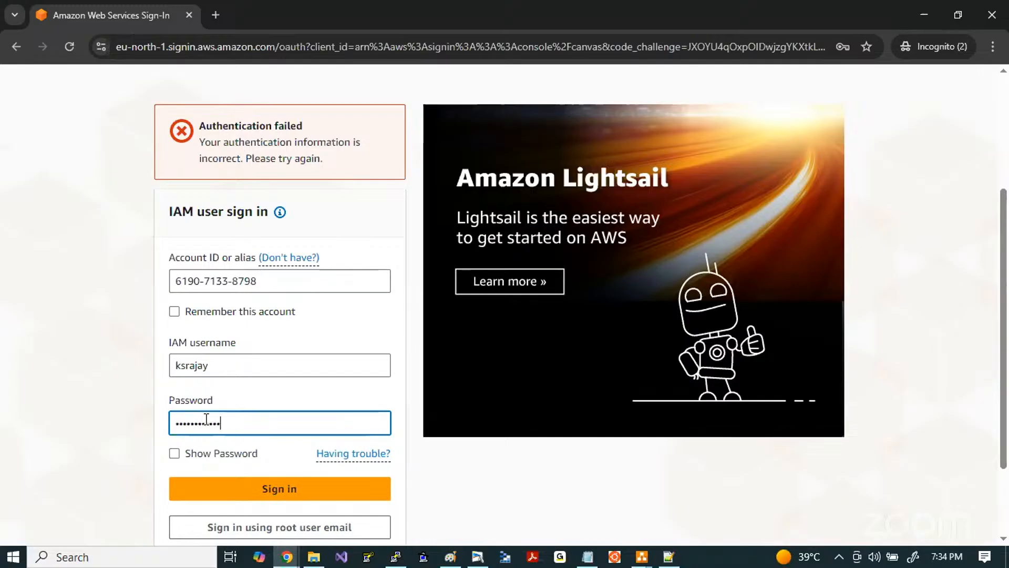
pyautogui.click(216, 493)
pyautogui.scroll(-2, 126, 411)
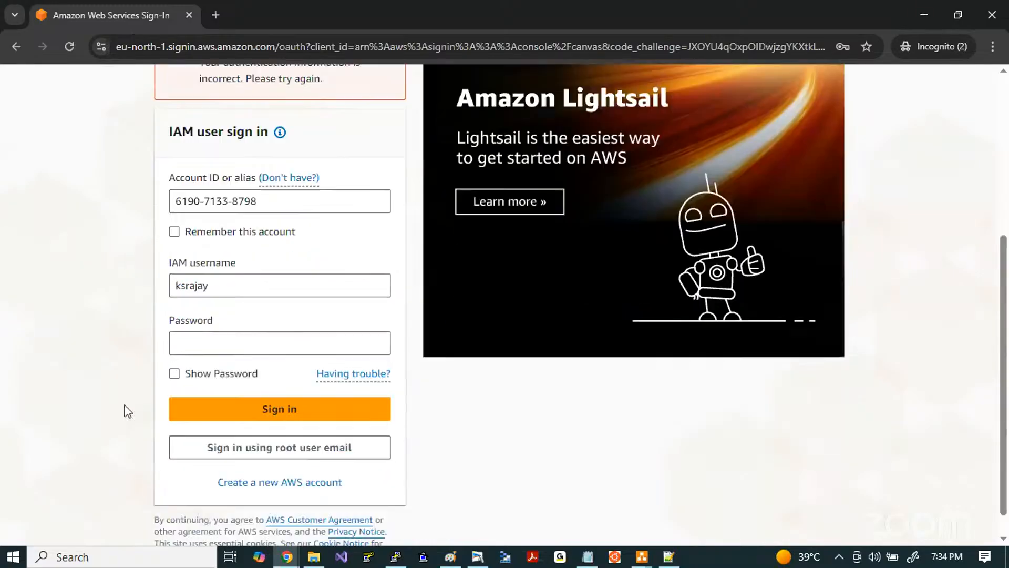
pyautogui.click(223, 330)
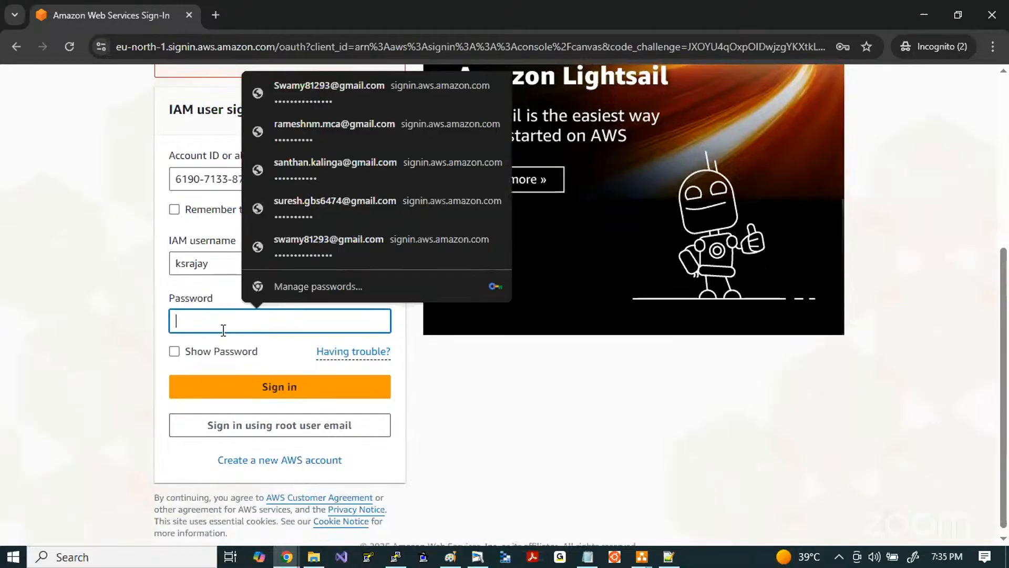
pyautogui.write('***')
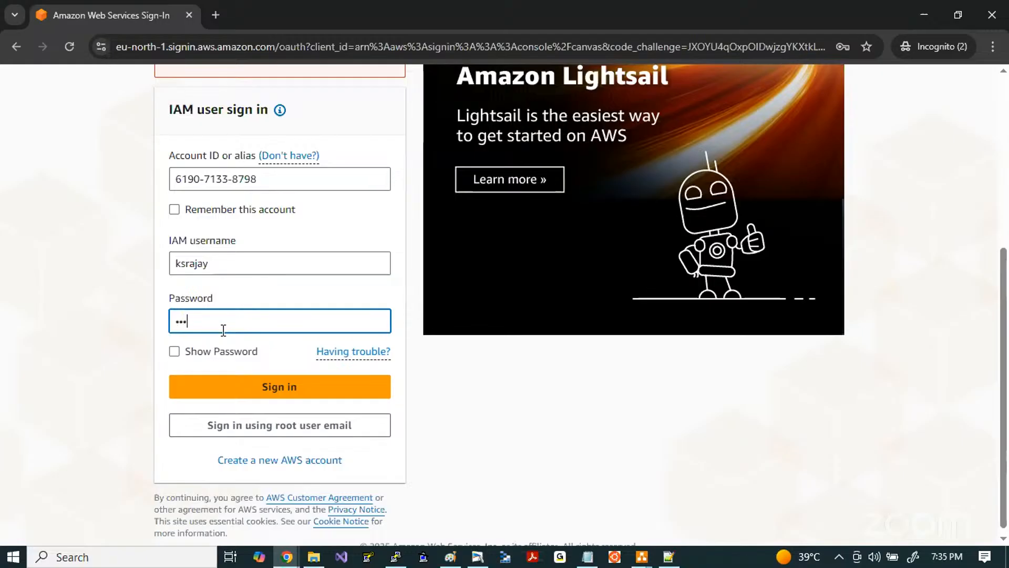
pyautogui.write('********')
pyautogui.click(276, 394)
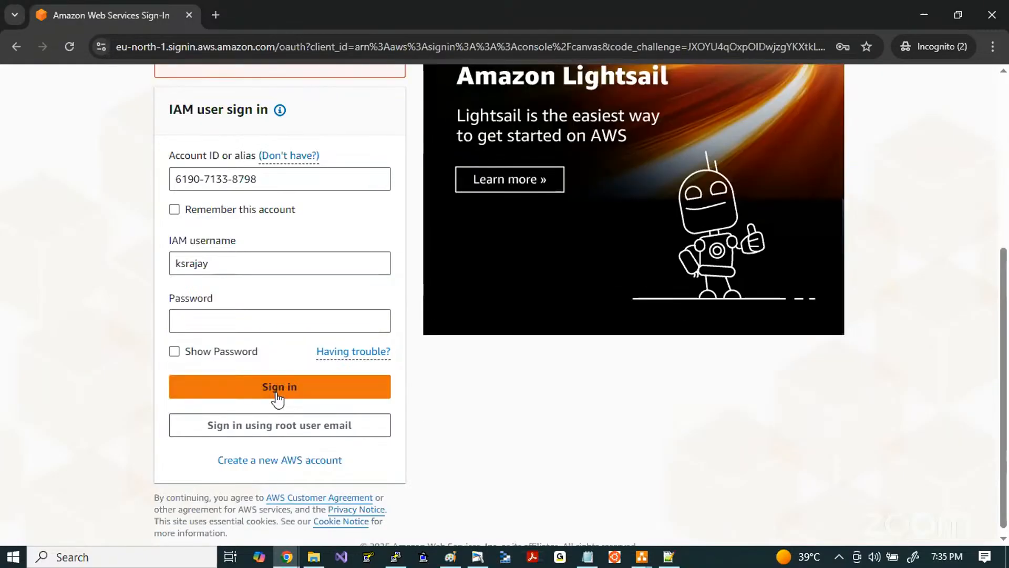
pyautogui.click(288, 560)
# Leave the Retrieve password page and open the new user from a 'ksr' users search
pyautogui.click(219, 500)
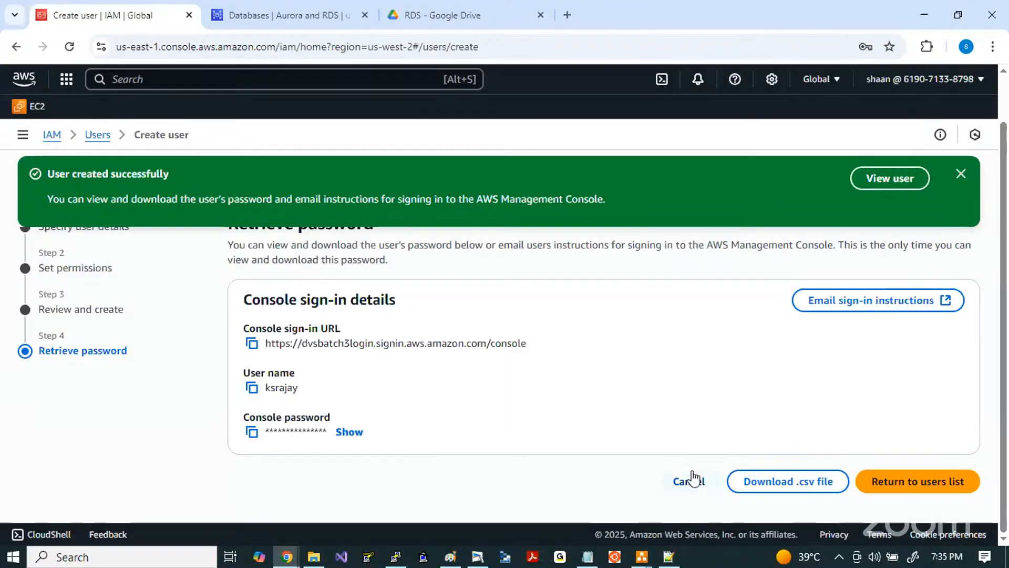
pyautogui.click(682, 486)
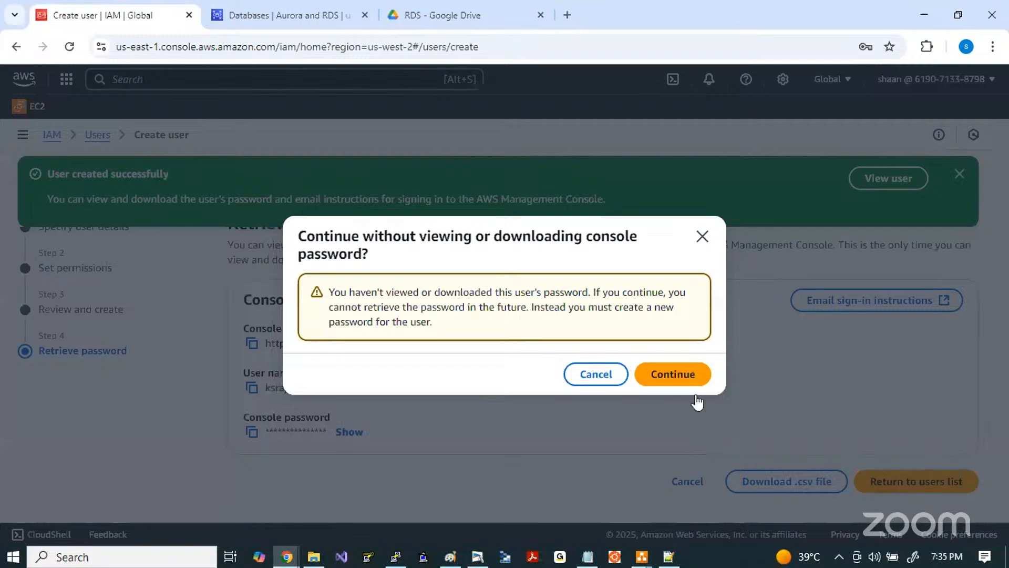
pyautogui.click(682, 377)
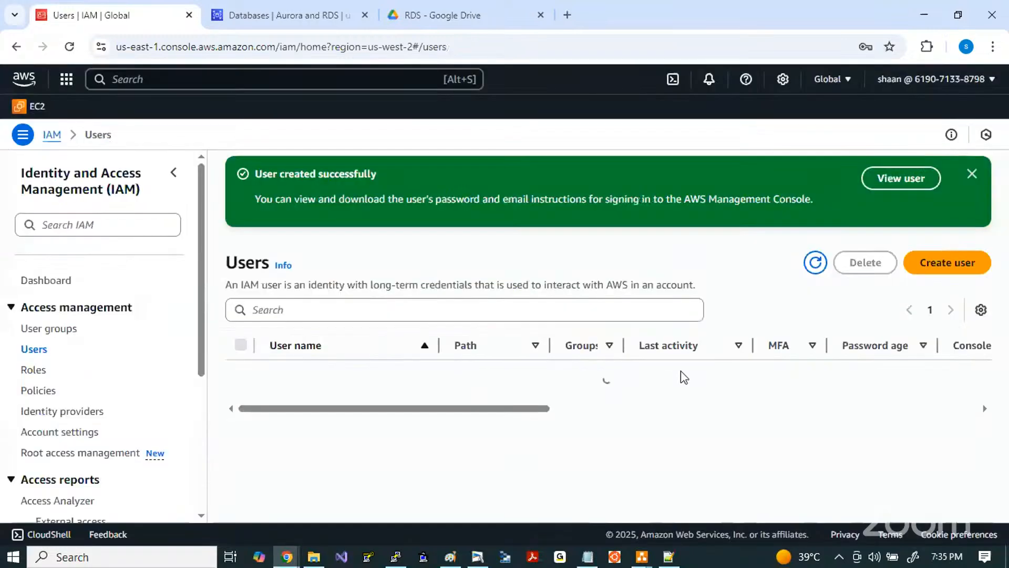
pyautogui.click(371, 307)
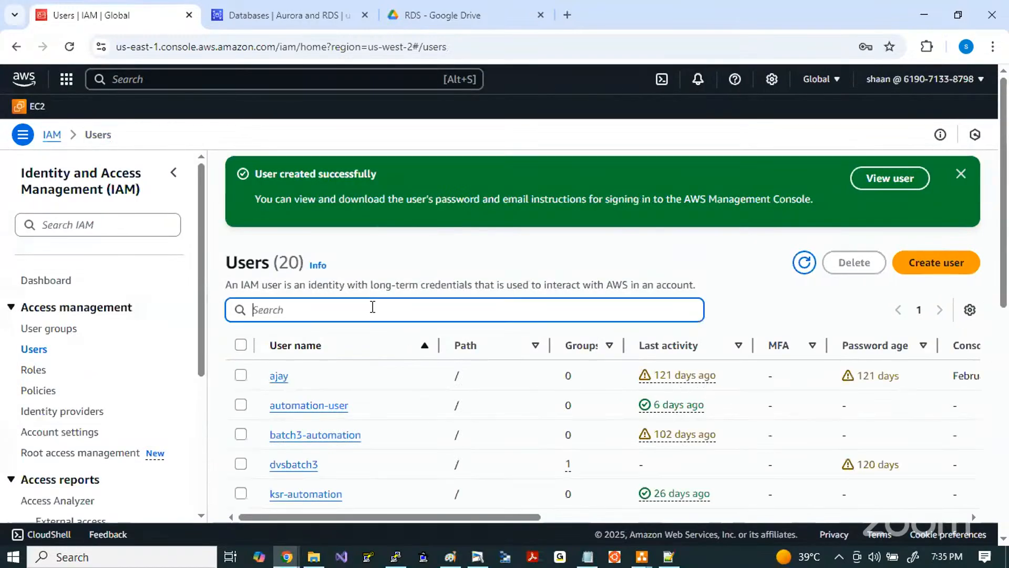
pyautogui.write('ksr')
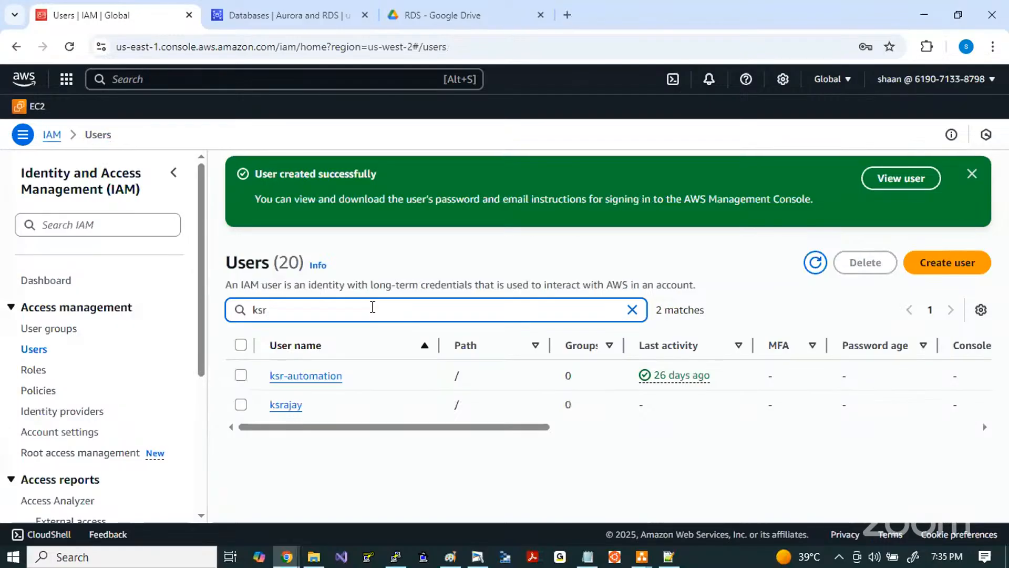
pyautogui.click(286, 405)
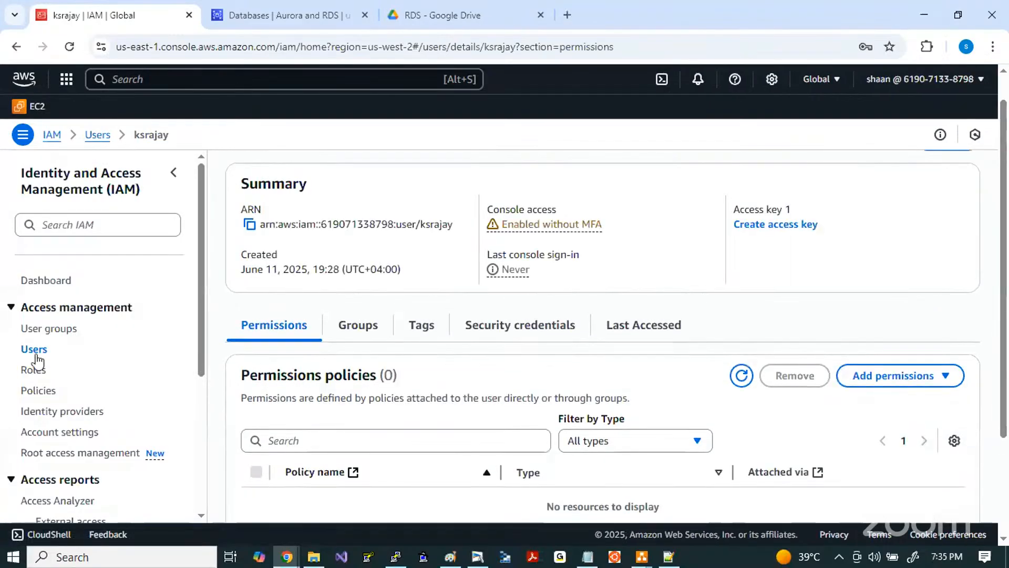
# Reopen the user via a fresh 'ksr' search and view its Security credentials tab
pyautogui.click(39, 352)
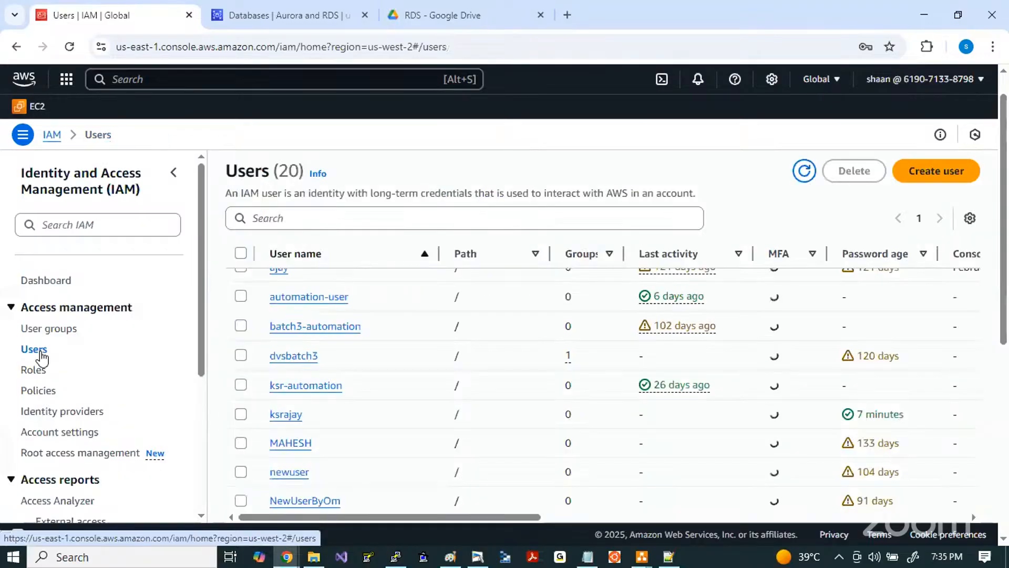
pyautogui.click(270, 224)
pyautogui.write('ksr')
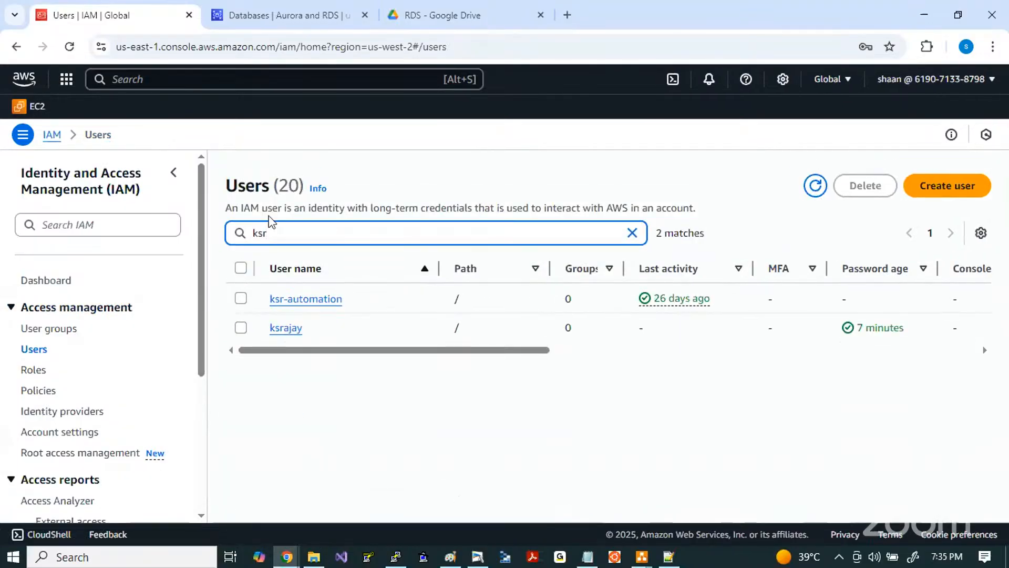
pyautogui.click(285, 330)
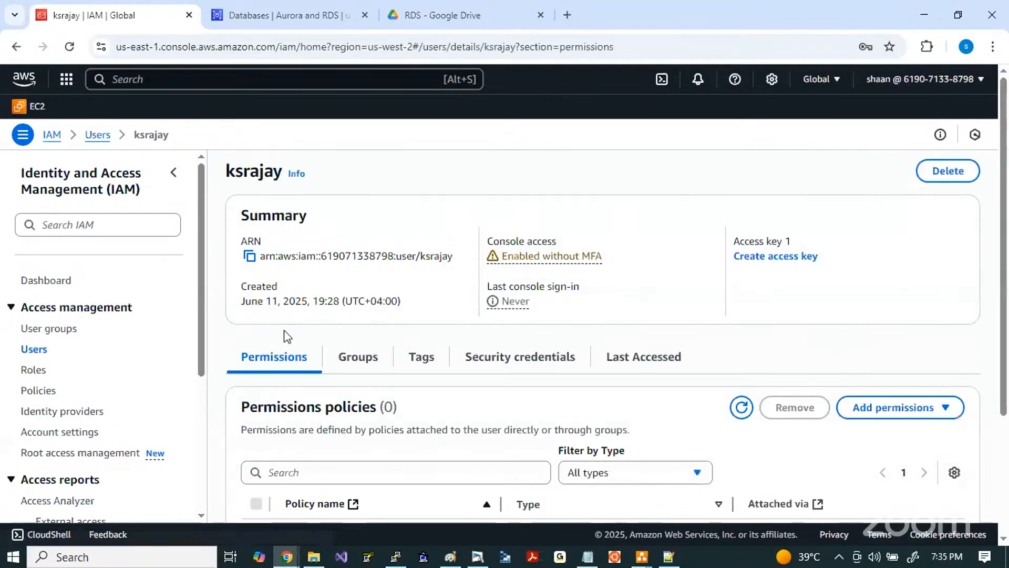
pyautogui.scroll(-3, 369, 270)
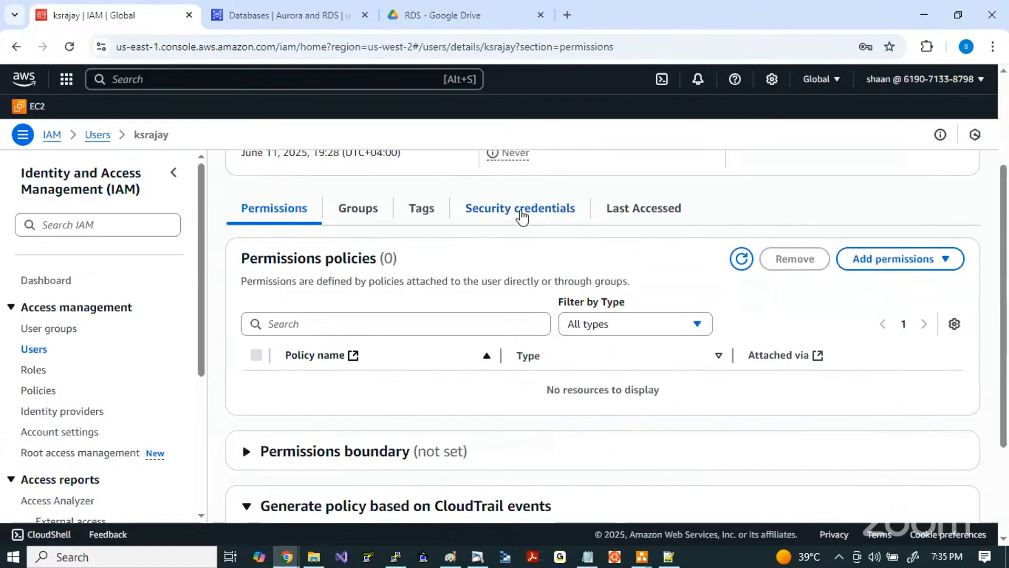
pyautogui.click(522, 214)
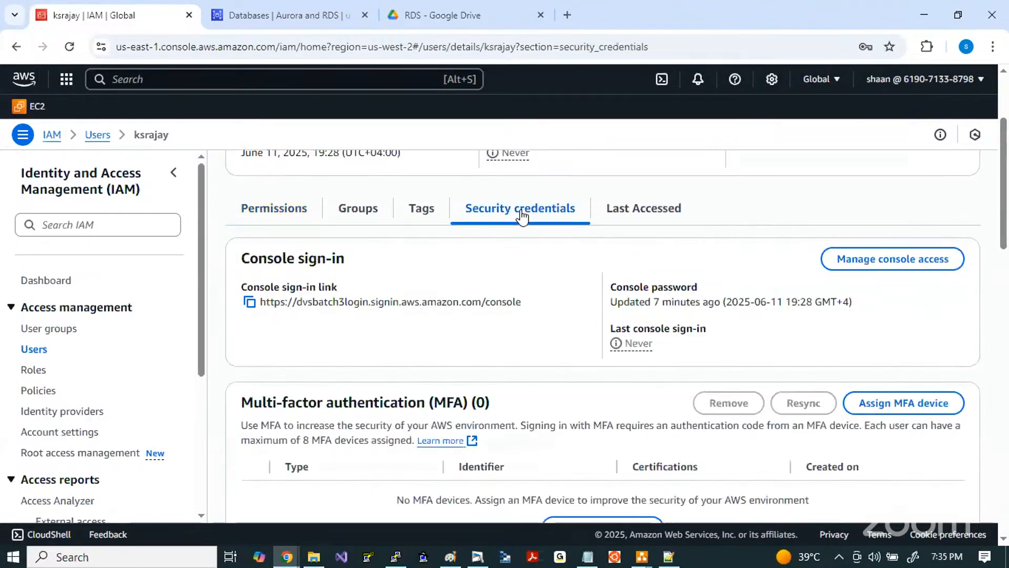
pyautogui.scroll(-8, 522, 310)
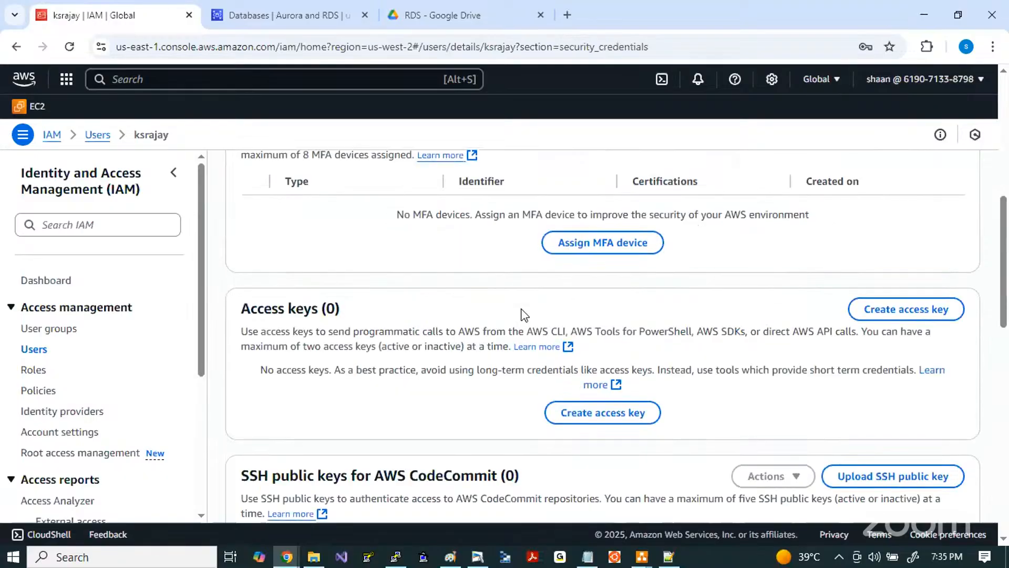
pyautogui.scroll(8, 523, 313)
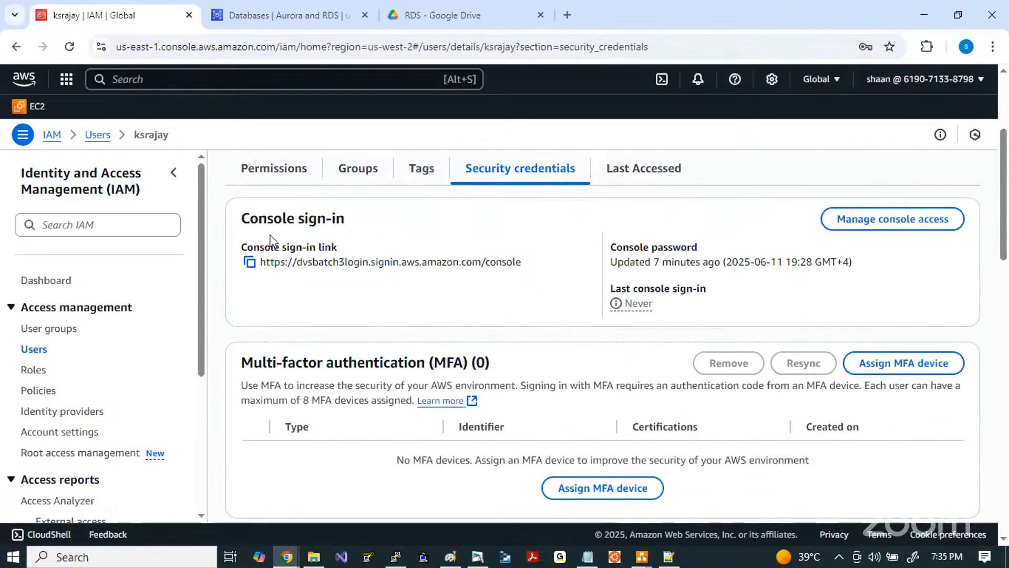
pyautogui.moveTo(245, 217); pyautogui.dragTo(358, 221)
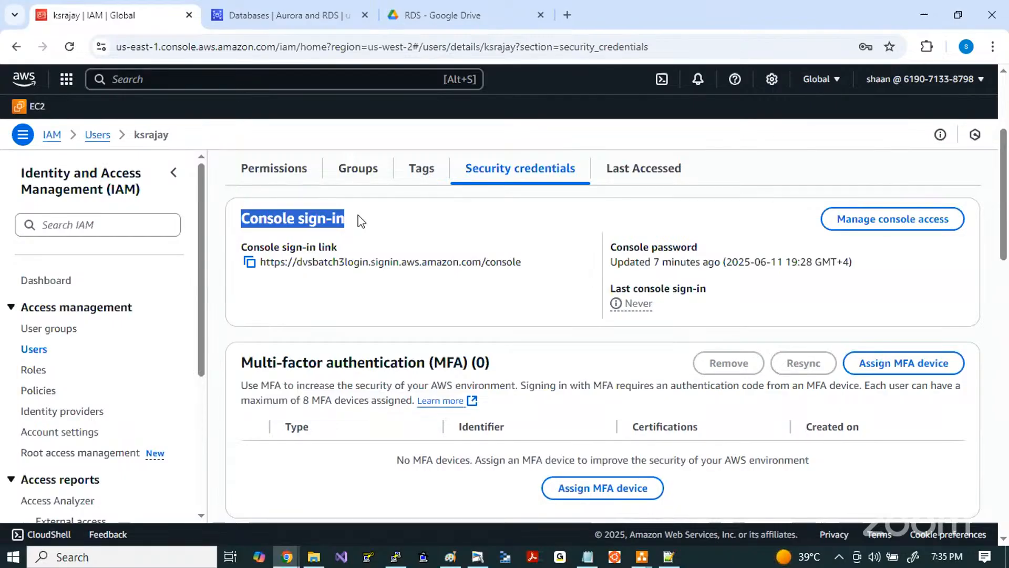
# Reset the console password to an autogenerated one requiring a new password at next sign-in
pyautogui.click(887, 224)
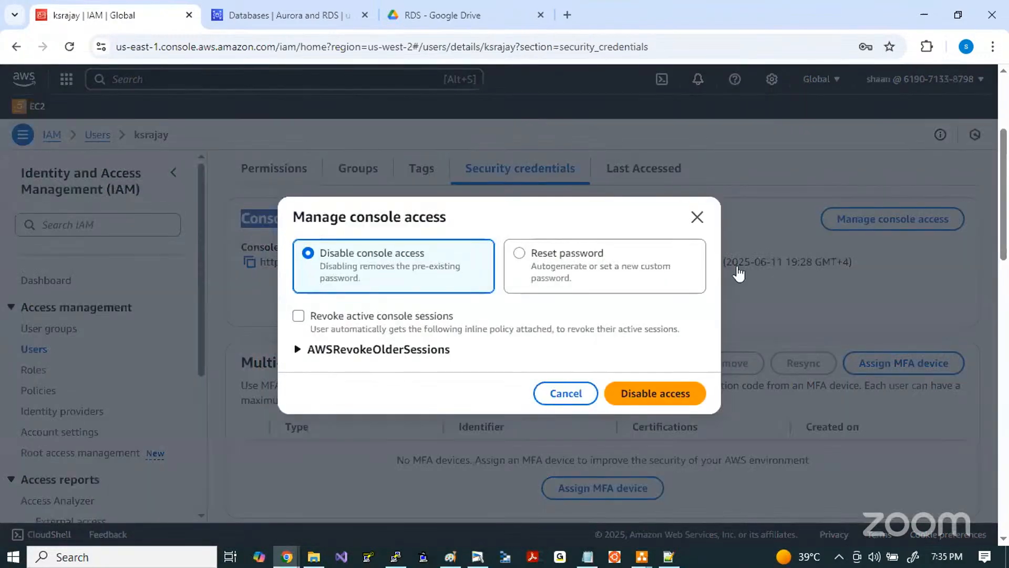
pyautogui.click(519, 253)
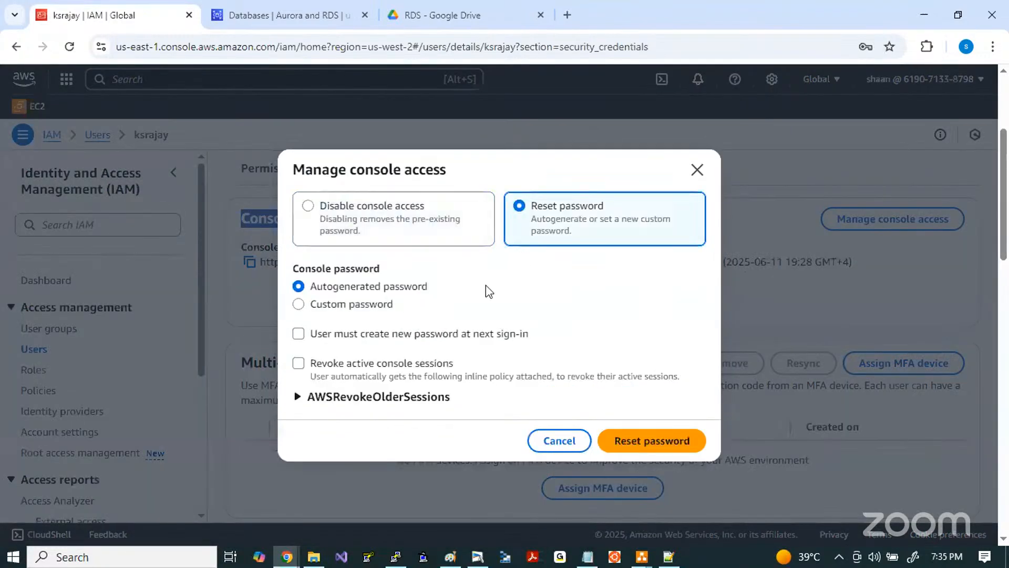
pyautogui.click(308, 306)
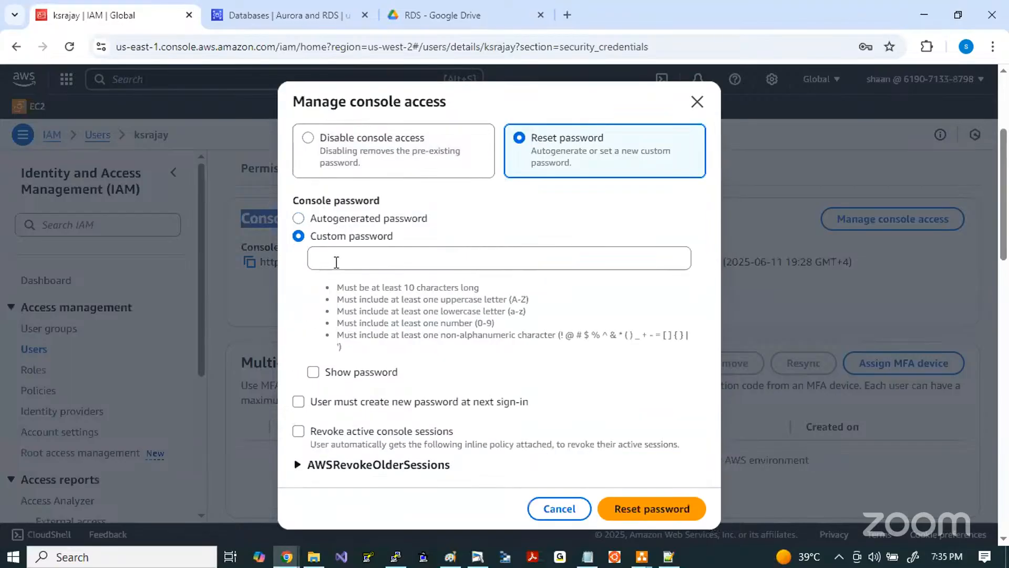
pyautogui.click(302, 219)
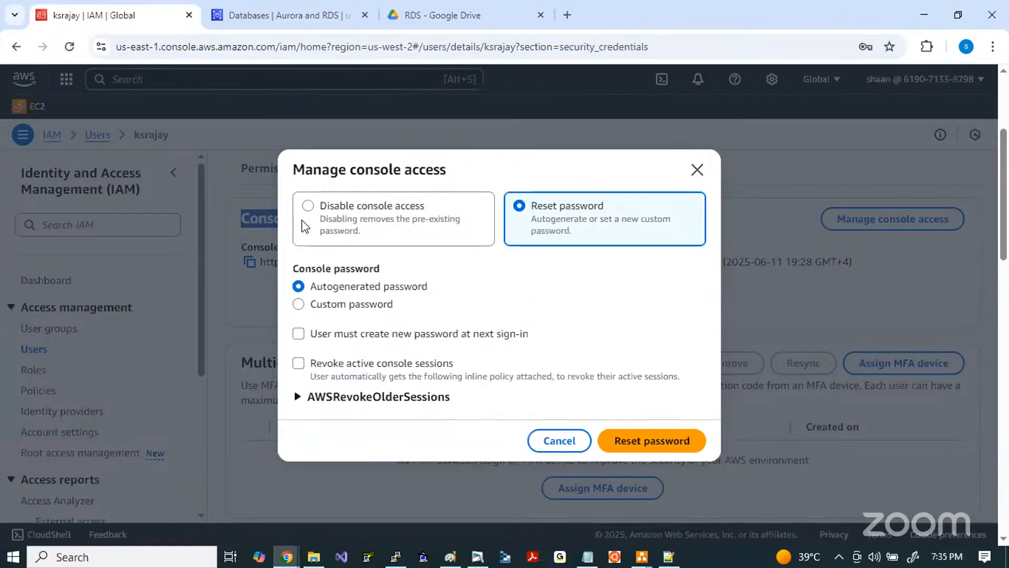
pyautogui.click(298, 334)
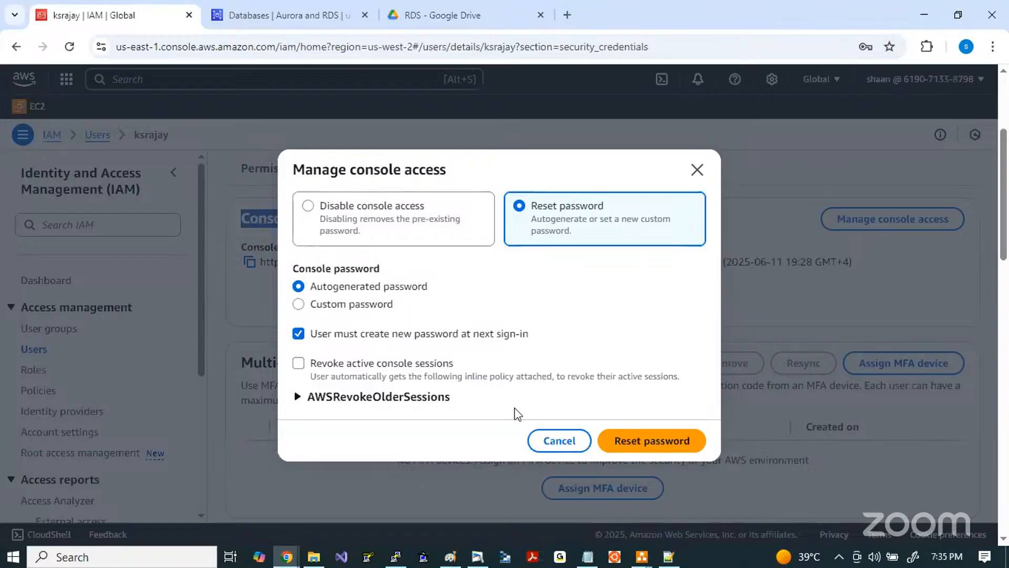
pyautogui.click(653, 442)
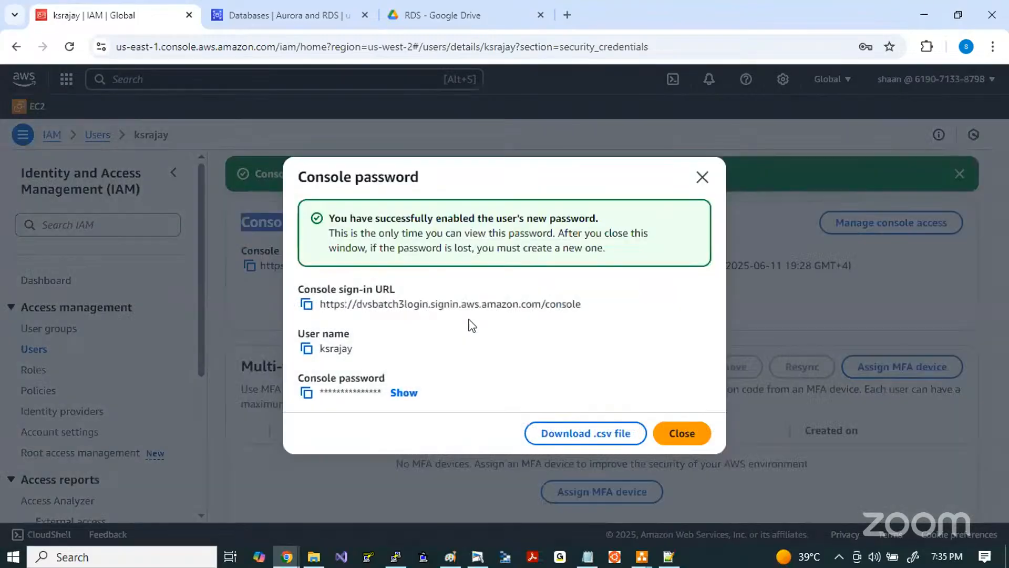
# Copy the new password over the old one in Notepad and close the password dialog
pyautogui.click(307, 393)
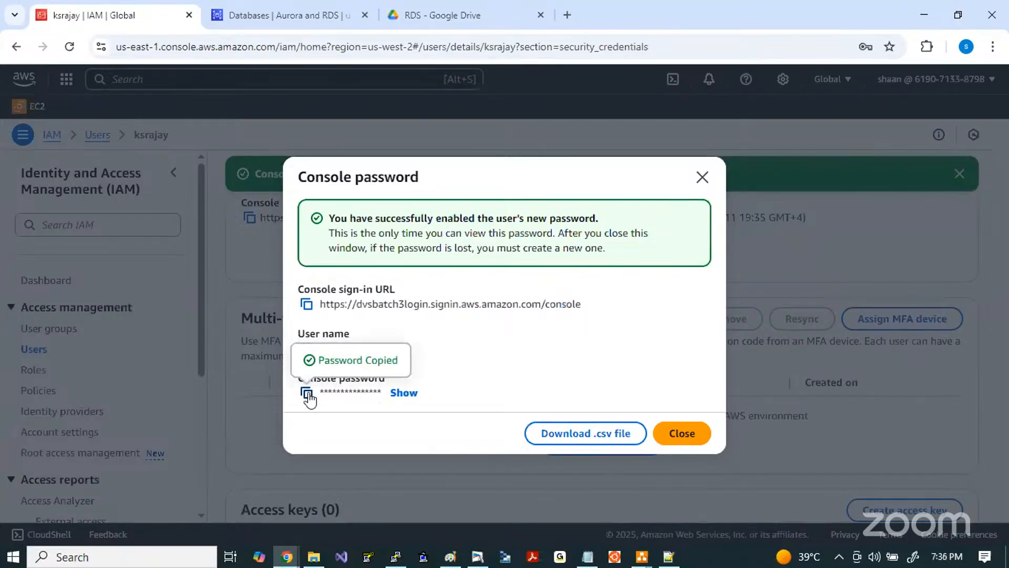
pyautogui.hotkey('alt', 'Tab')
pyautogui.moveTo(483, 183); pyautogui.dragTo(625, 185)
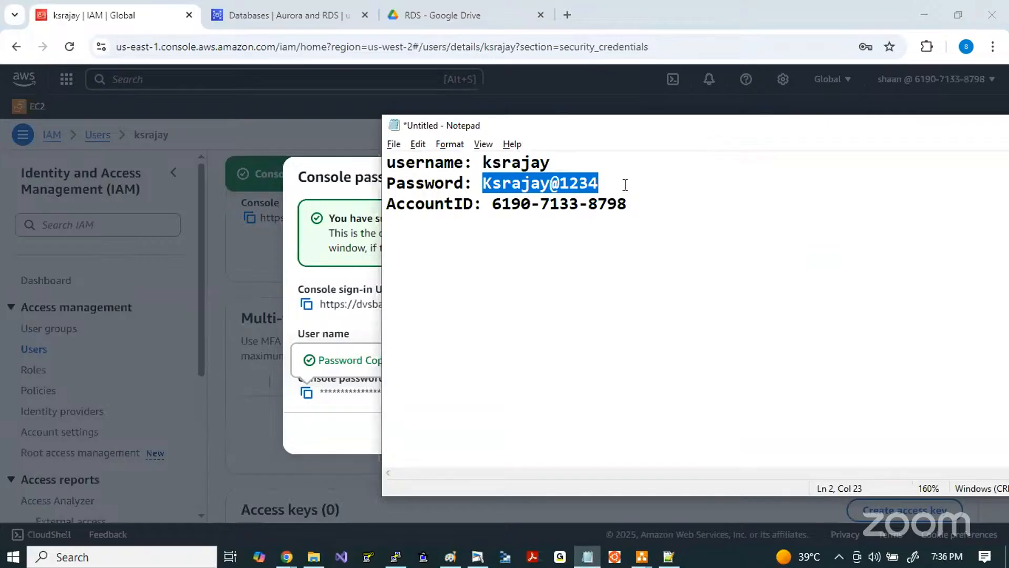
pyautogui.hotkey('ctrl', 'v')
pyautogui.click(557, 229)
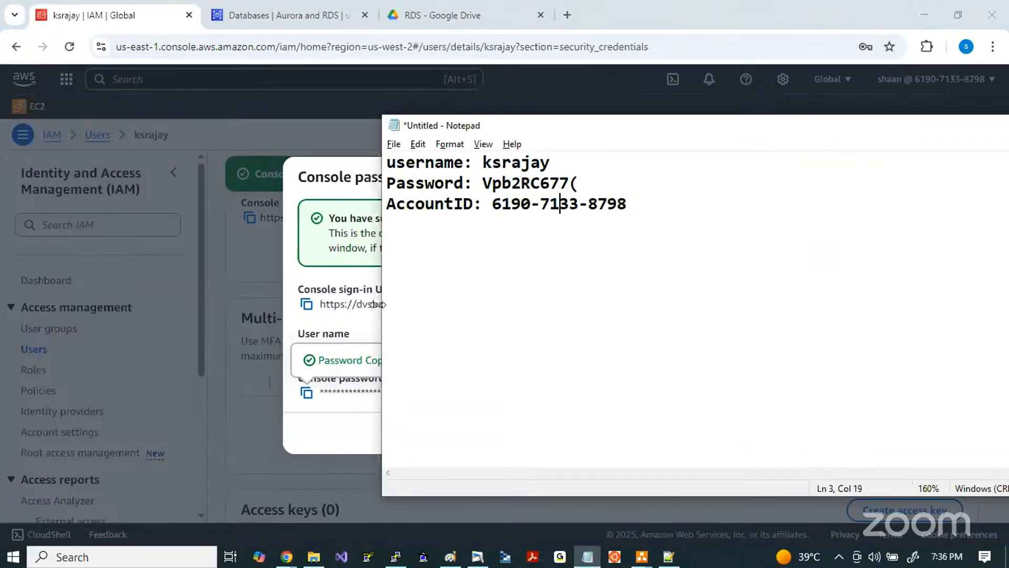
pyautogui.hotkey('alt', 'Tab')
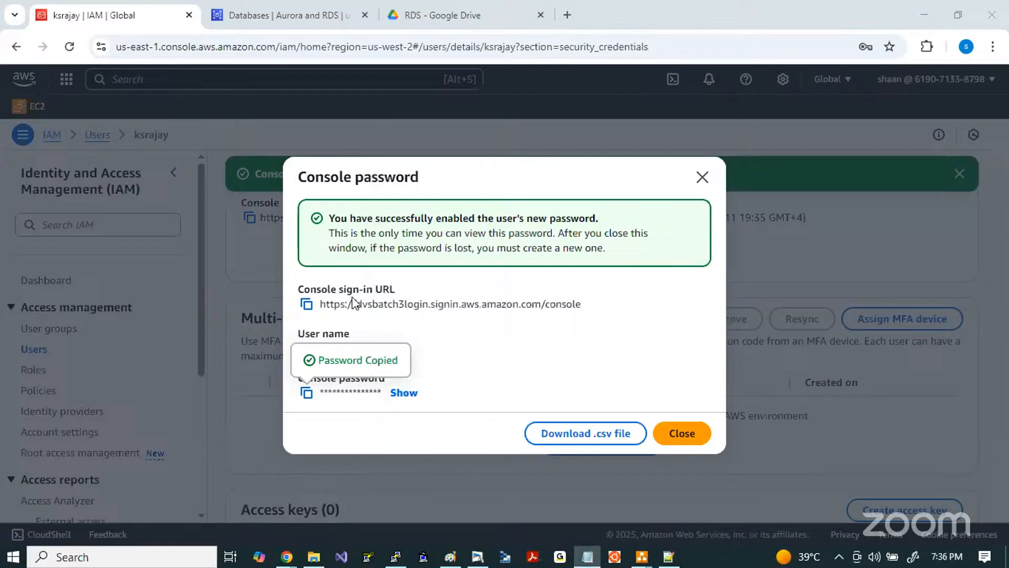
pyautogui.click(706, 182)
# Paste the new password from Notepad into the incognito sign-in form and try signing in
pyautogui.moveTo(286, 558)
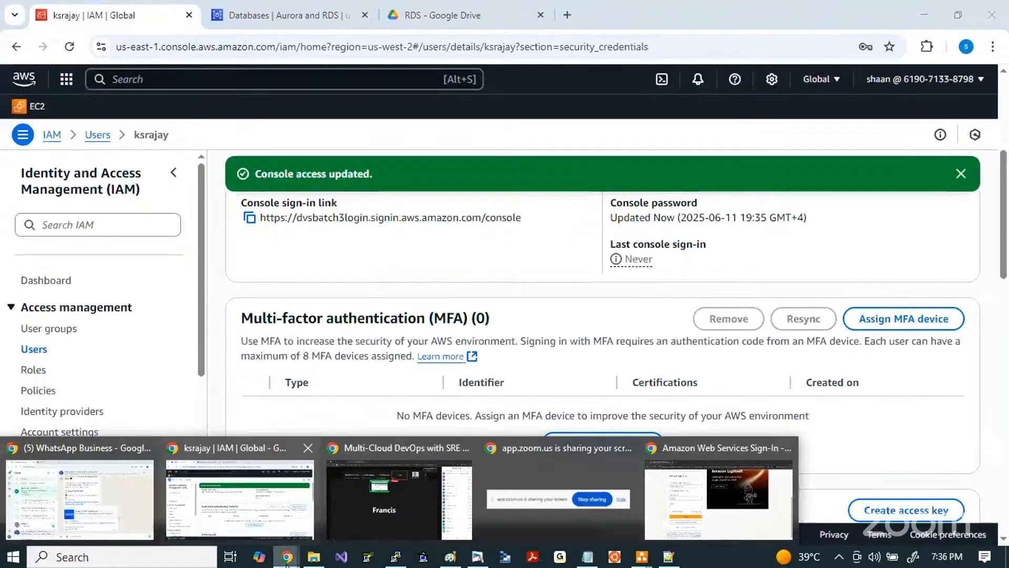
pyautogui.click(717, 491)
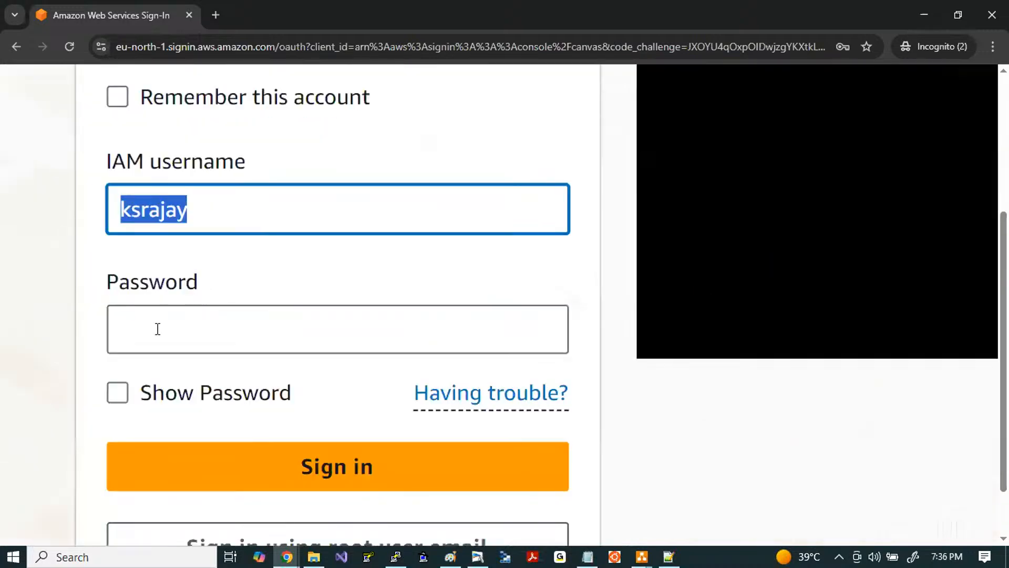
pyautogui.click(158, 329)
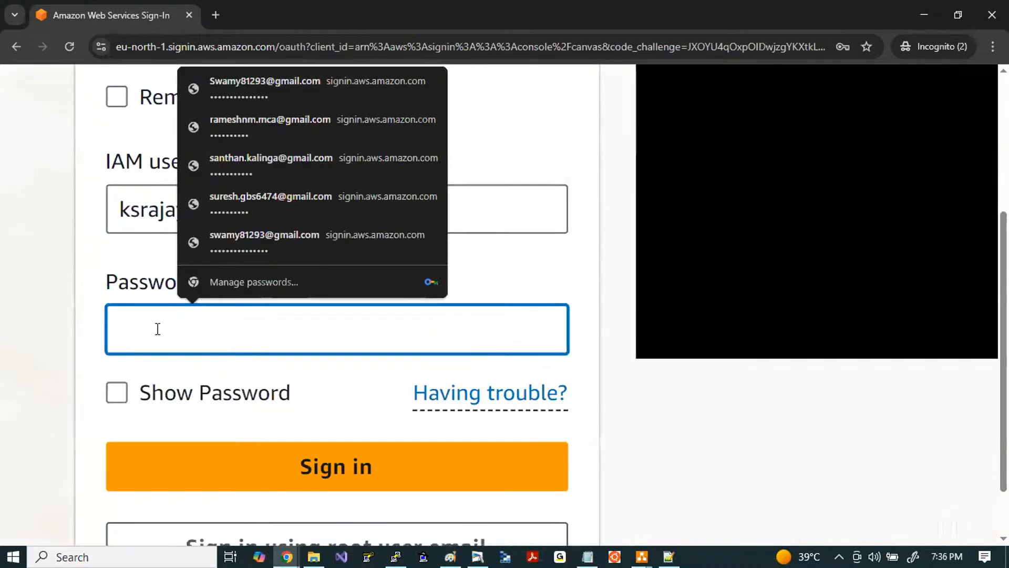
pyautogui.hotkey('alt', 'Tab')
pyautogui.hotkey('alt', 'Tab')
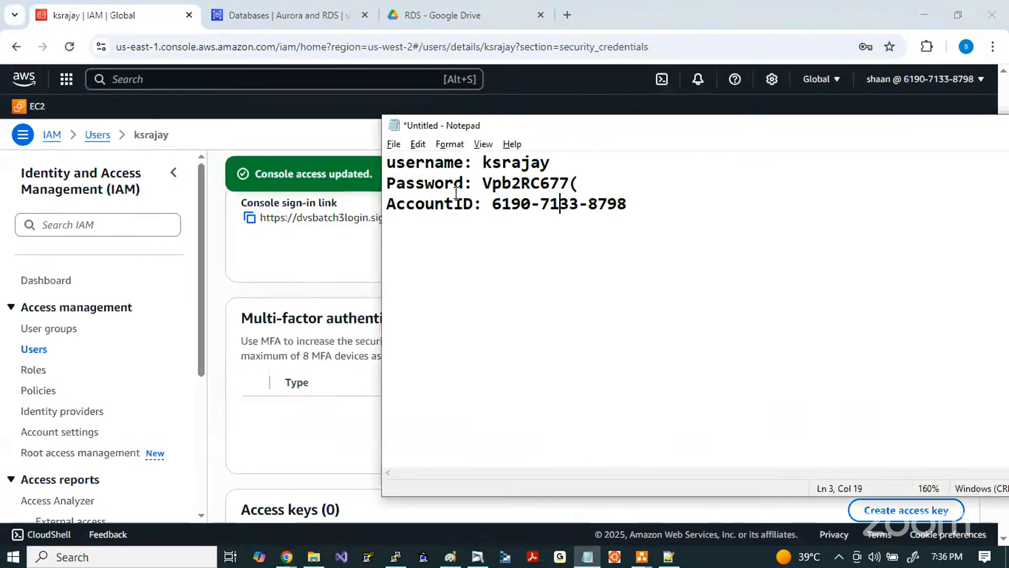
pyautogui.moveTo(482, 185); pyautogui.dragTo(591, 186)
pyautogui.hotkey('alt', 'Tab')
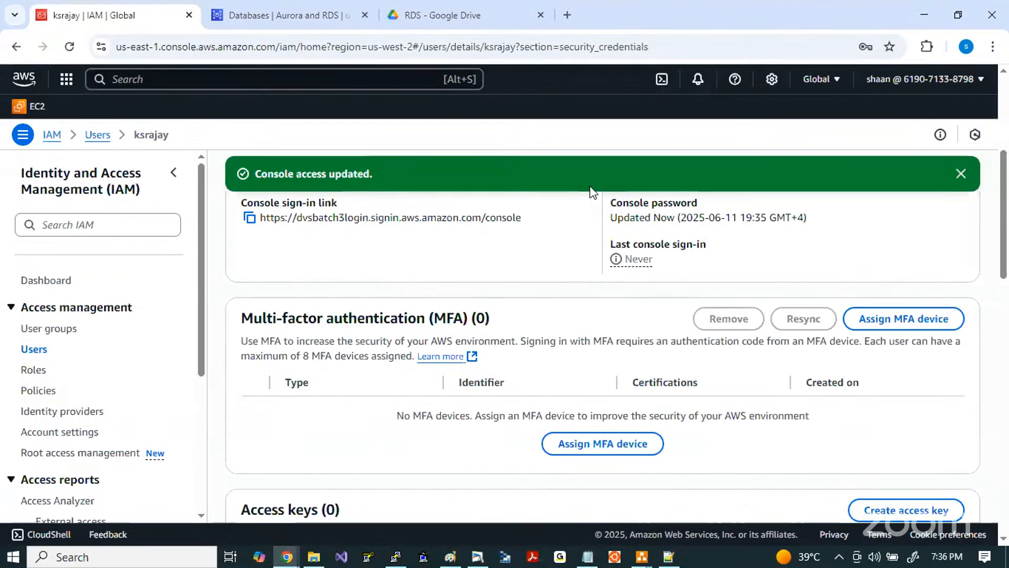
pyautogui.hotkey('alt', 'Tab')
pyautogui.hotkey('ctrl', 'v')
pyautogui.click(247, 472)
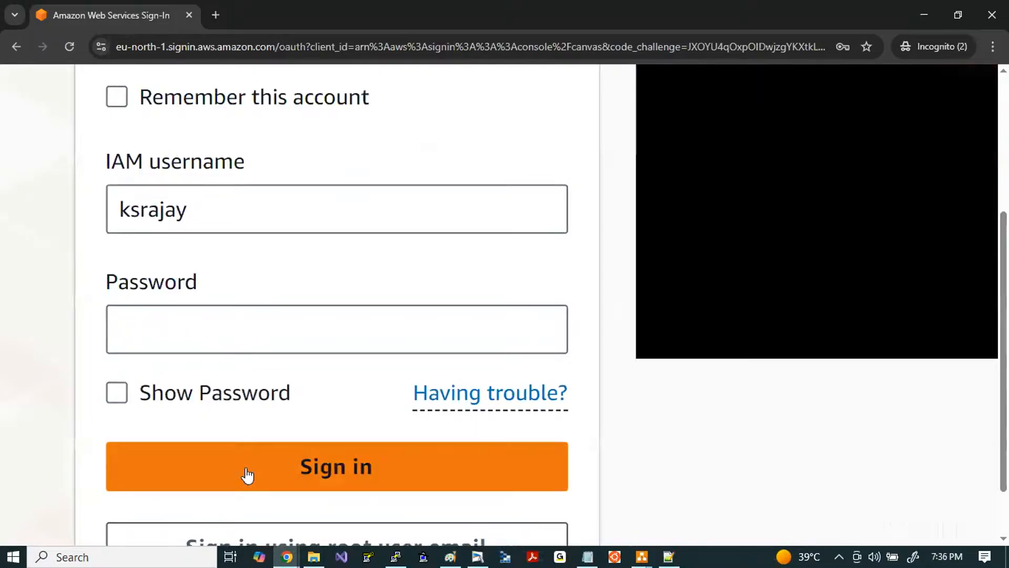
# Remove the dash from the Account ID, paste the password again and sign in
pyautogui.scroll(-2, 355, 344)
pyautogui.scroll(-1, 355, 344)
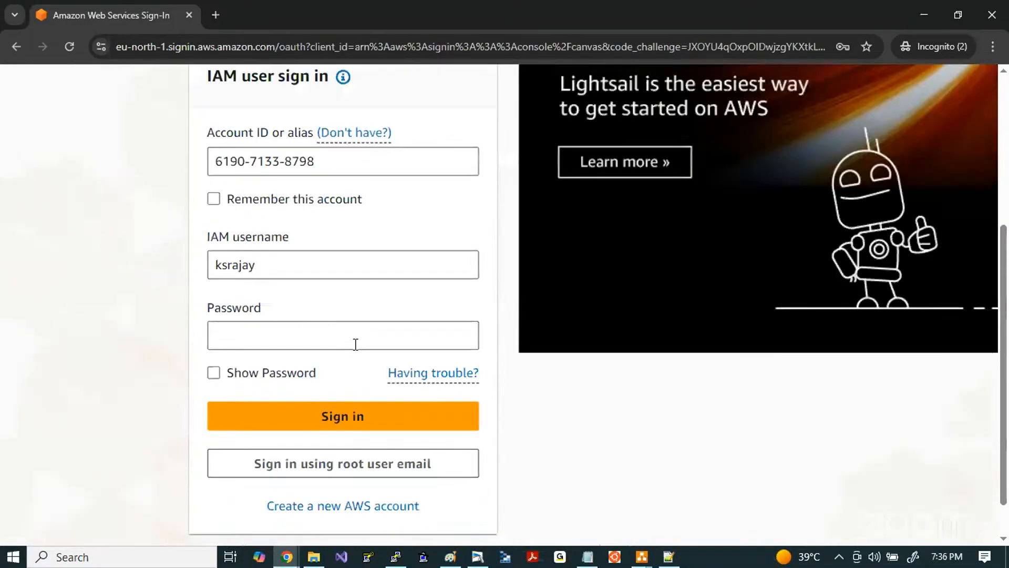
pyautogui.scroll(-1, 356, 344)
pyautogui.click(224, 189)
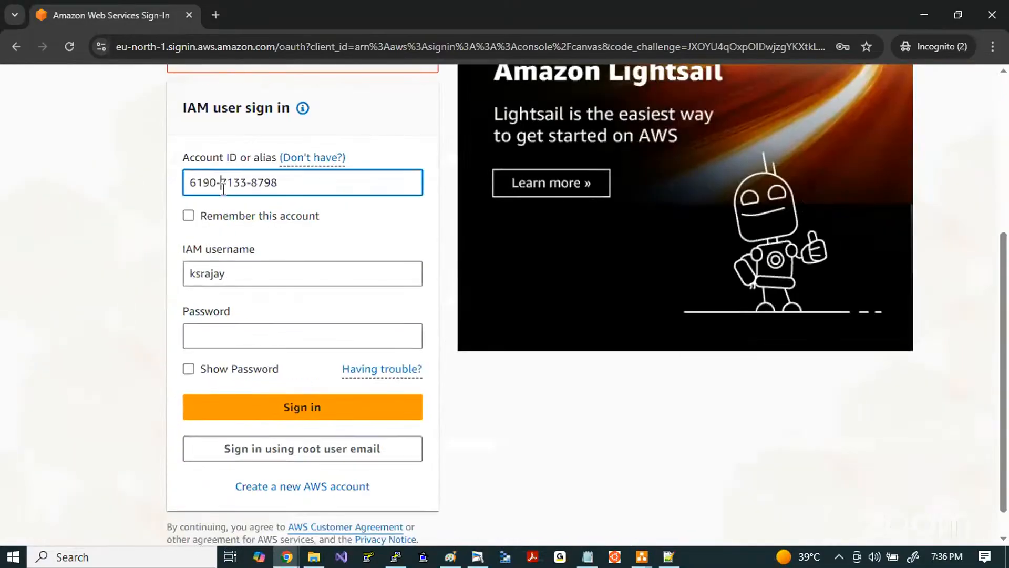
pyautogui.click(249, 183)
pyautogui.press('BackSpace')
pyautogui.click(223, 342)
pyautogui.hotkey('ctrl', 'v')
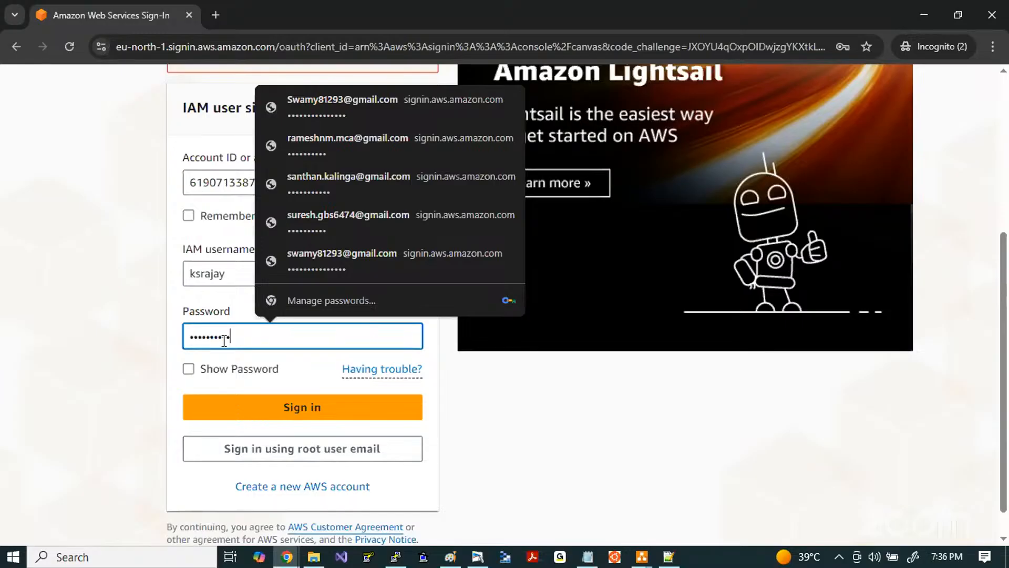
pyautogui.click(243, 408)
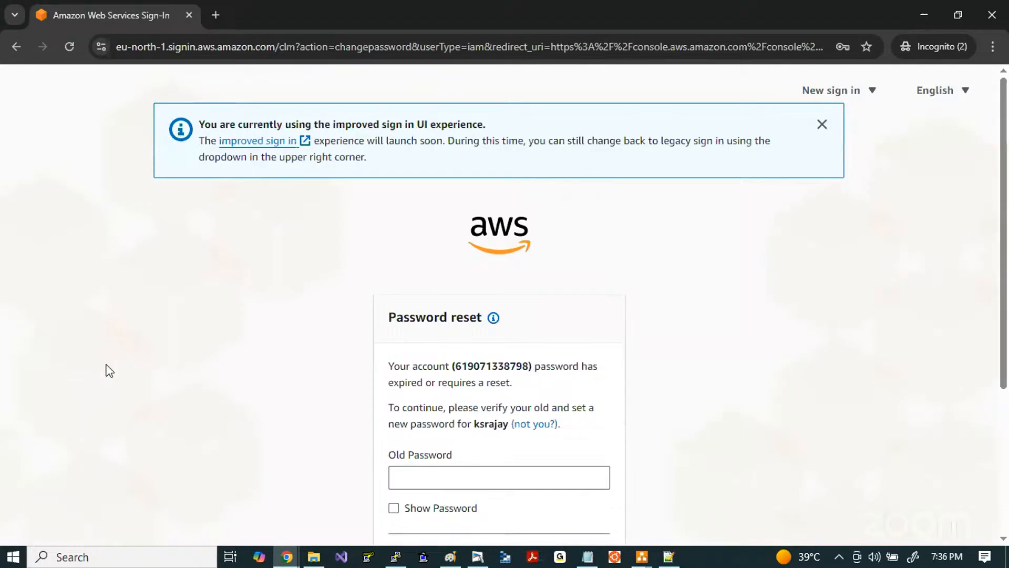
# Enter the old password and a new password, then submit the password change
pyautogui.scroll(-1, 107, 370)
pyautogui.click(479, 425)
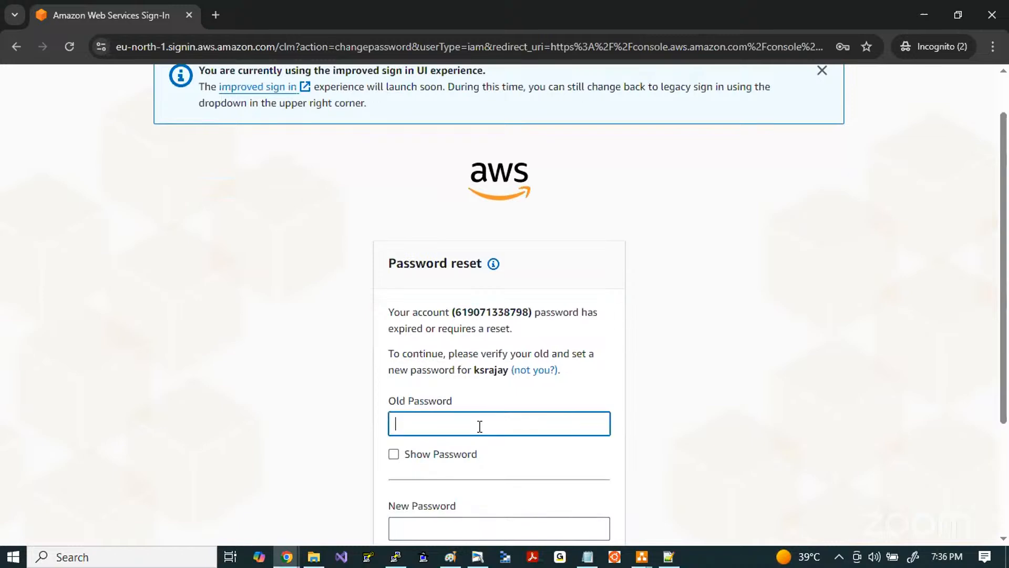
pyautogui.hotkey('ctrl', 'v')
pyautogui.scroll(-3, 479, 425)
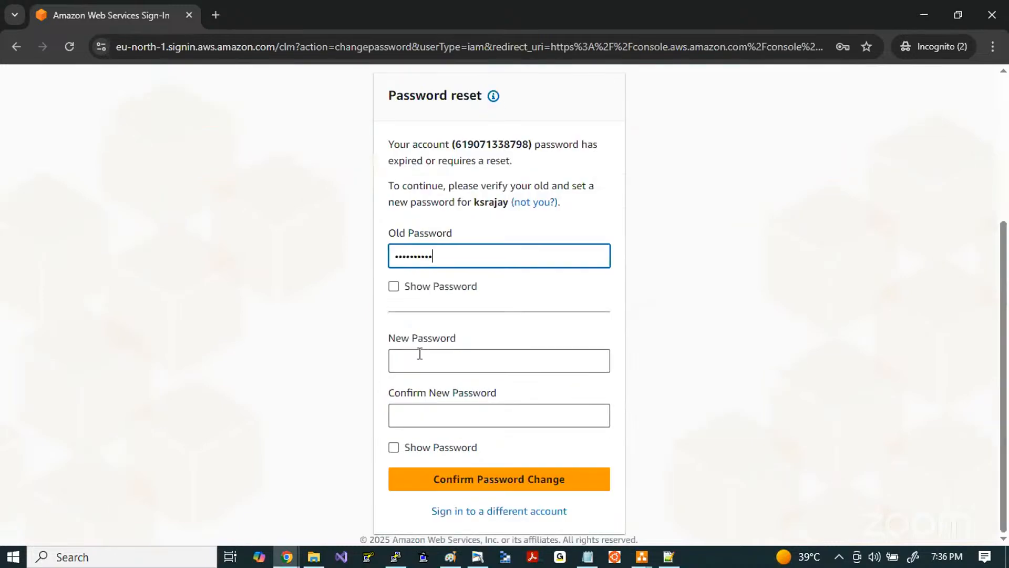
pyautogui.click(414, 361)
pyautogui.write('••••')
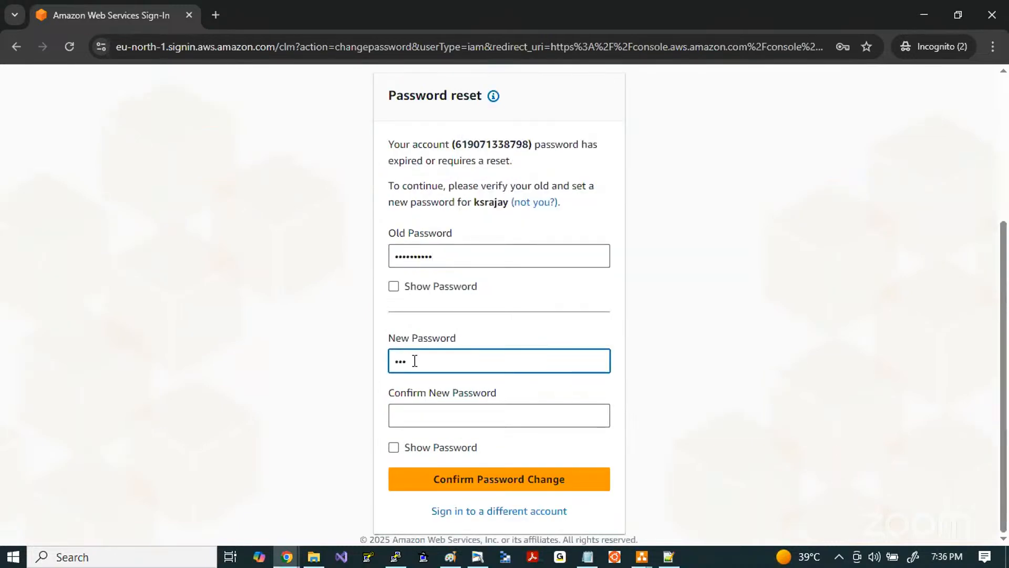
pyautogui.write('•••••••')
pyautogui.press('Tab')
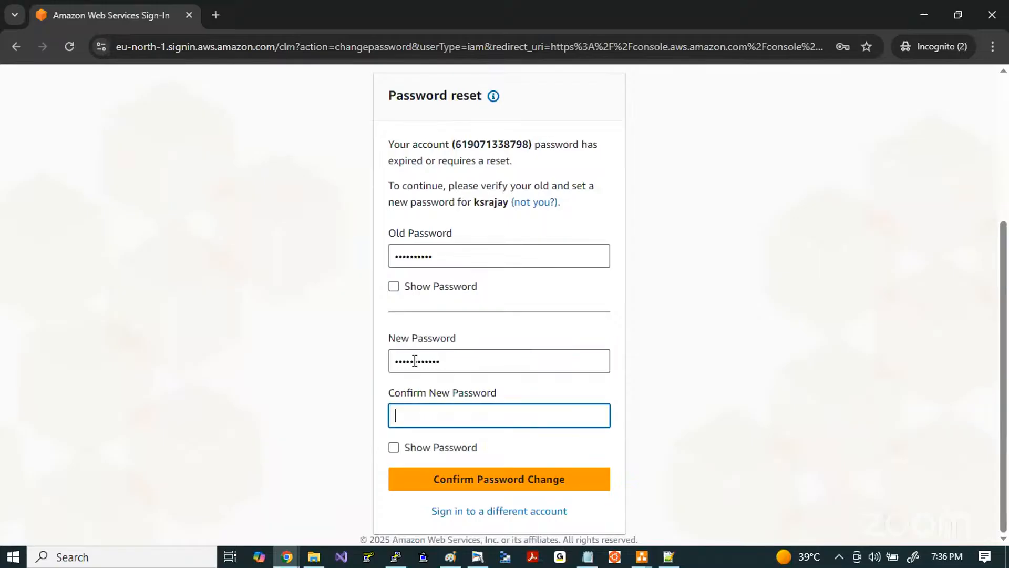
pyautogui.write('•••••••')
pyautogui.click(477, 487)
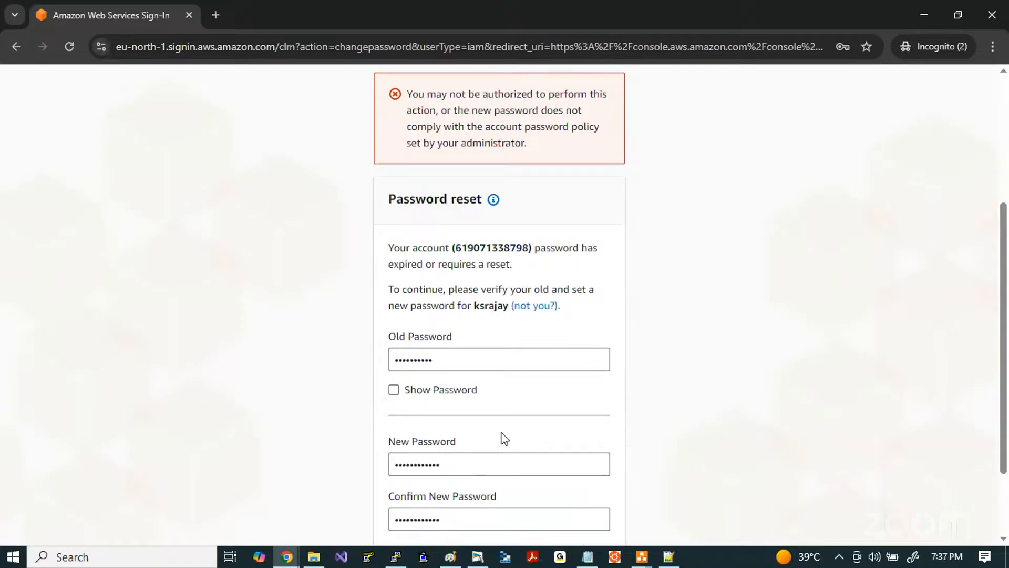
# Retype the new password and its confirmation so they match, then resubmit
pyautogui.scroll(-2, 503, 438)
pyautogui.doubleClick(448, 360)
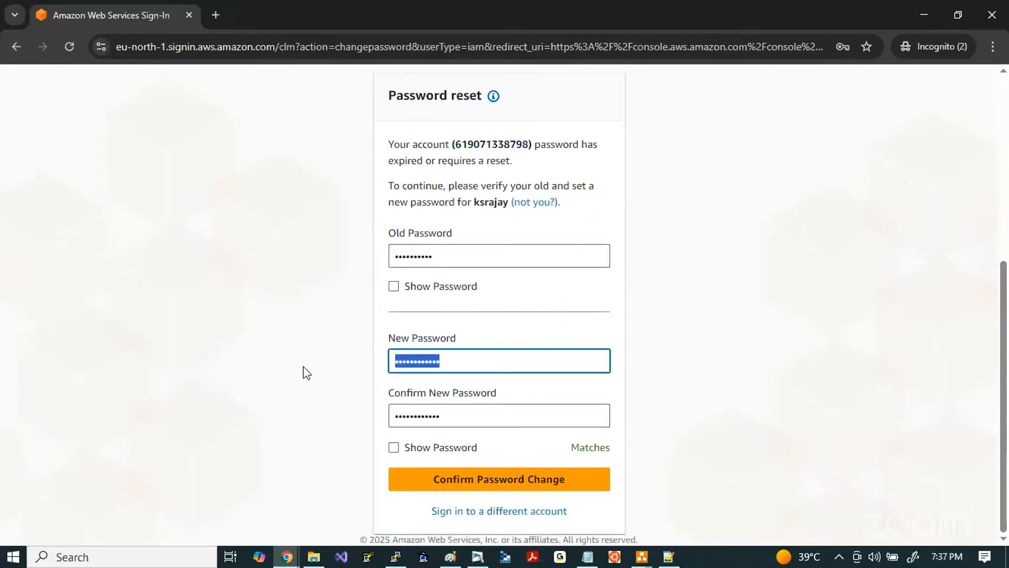
pyautogui.write('••••••••••')
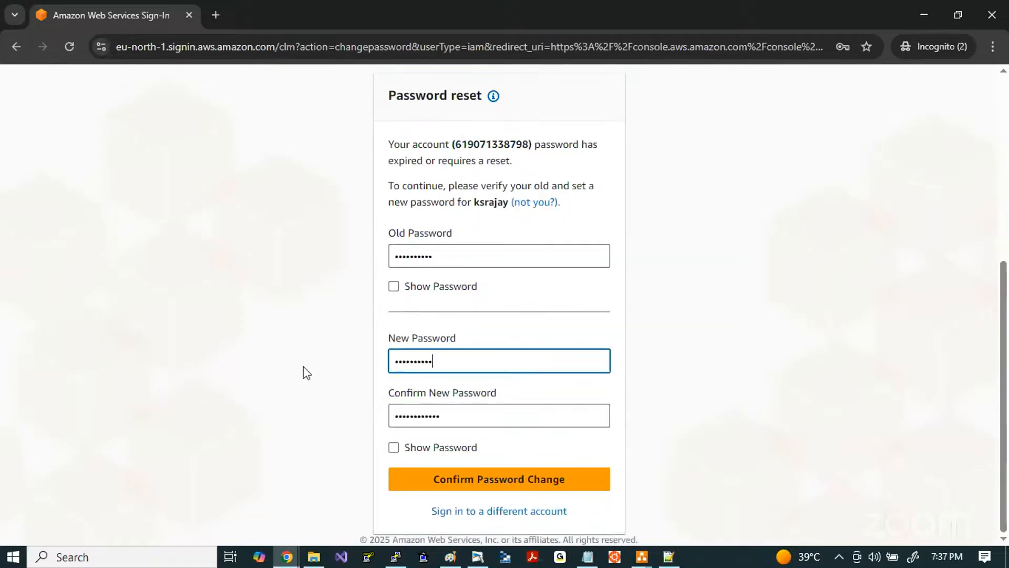
pyautogui.write('••••')
pyautogui.press('Tab')
pyautogui.write('••')
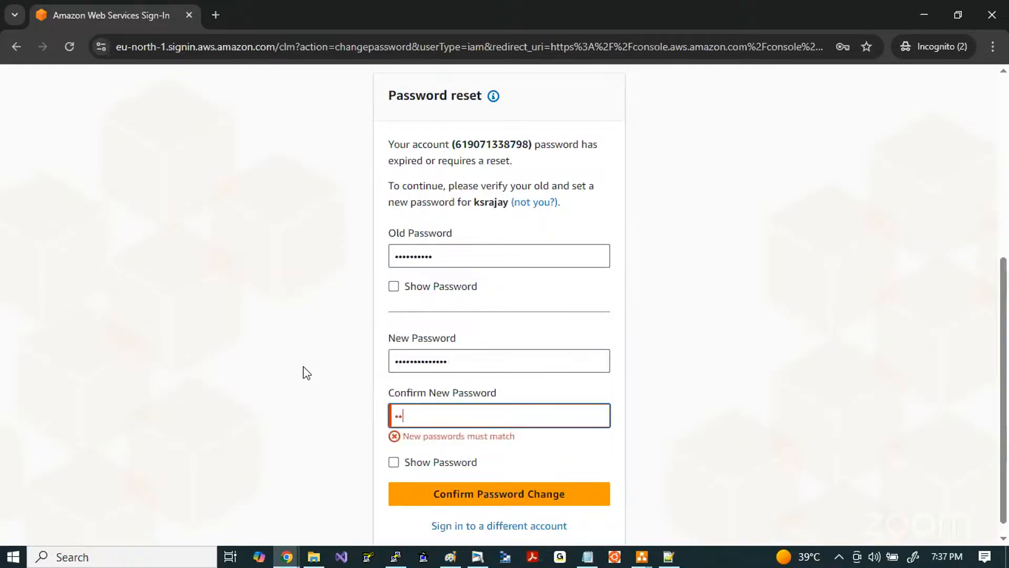
pyautogui.write('••••••••••••')
pyautogui.click(419, 481)
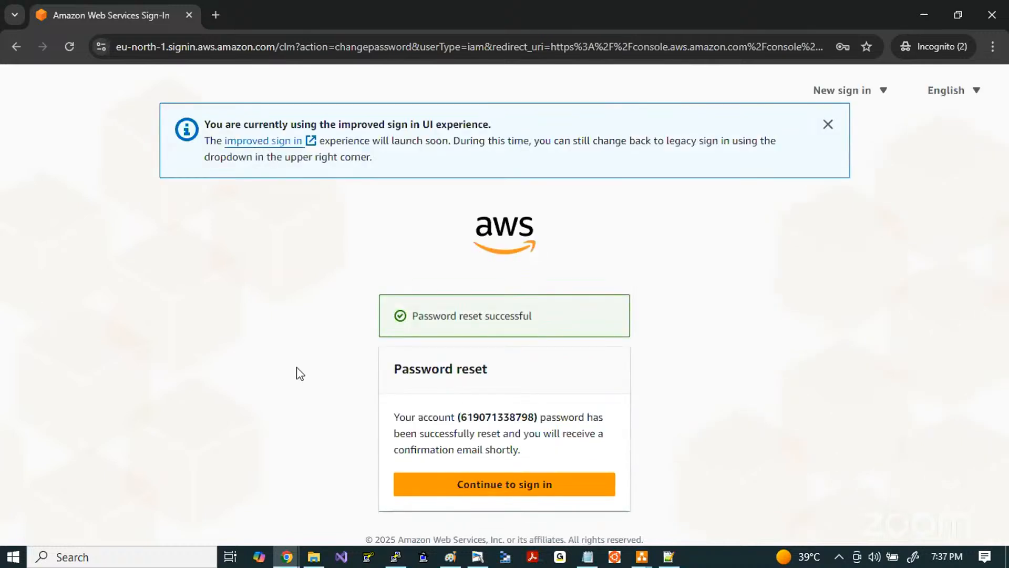
# Finish signing in and snip the account menu, boxing the signed-in user and account in red
pyautogui.click(481, 483)
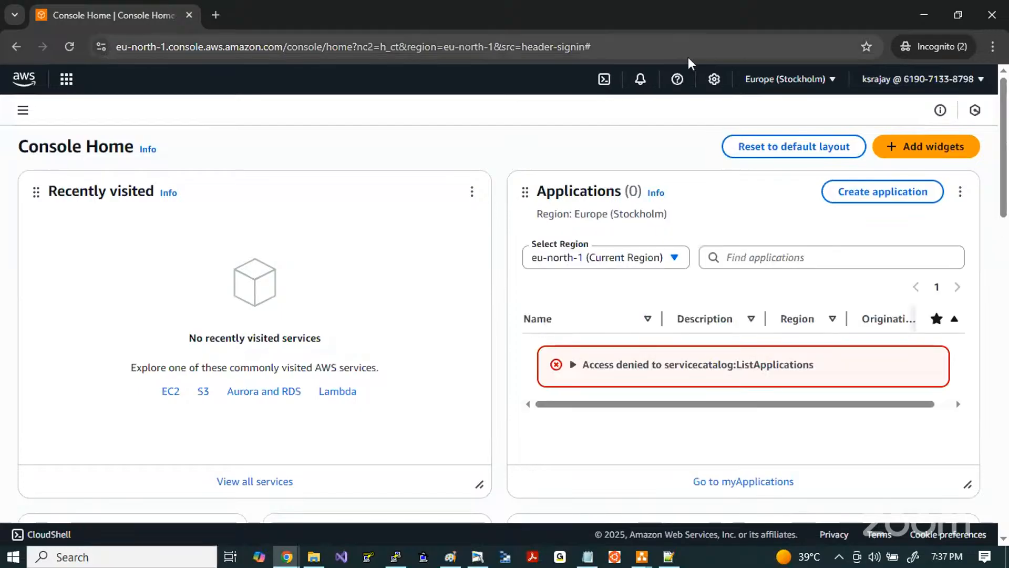
pyautogui.press('Print')
pyautogui.moveTo(697, 45); pyautogui.dragTo(1004, 187)
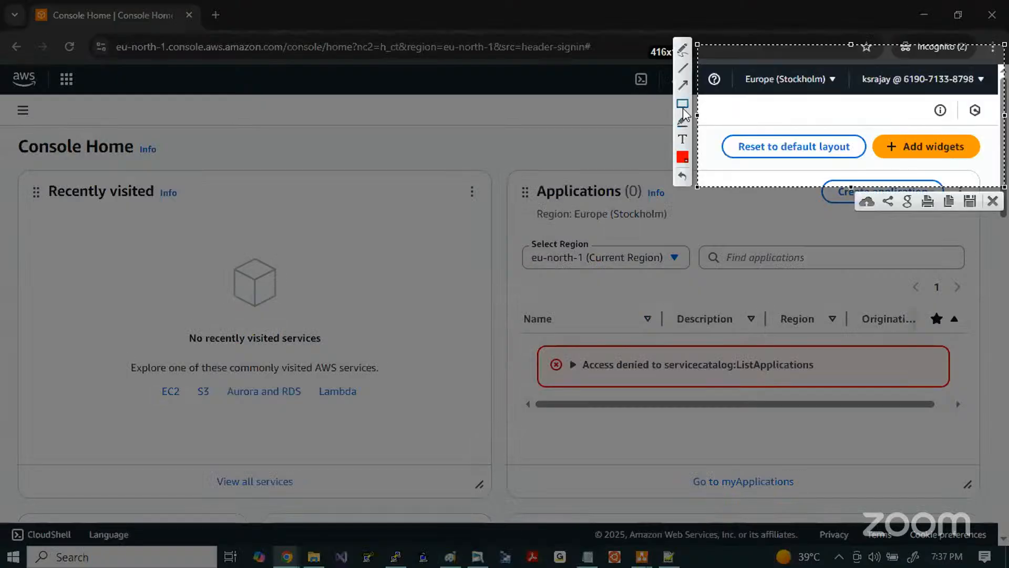
pyautogui.click(683, 105)
pyautogui.moveTo(853, 69)
pyautogui.mouseDown()
pyautogui.moveTo(912, 102)
pyautogui.moveTo(992, 97)
pyautogui.mouseUp()
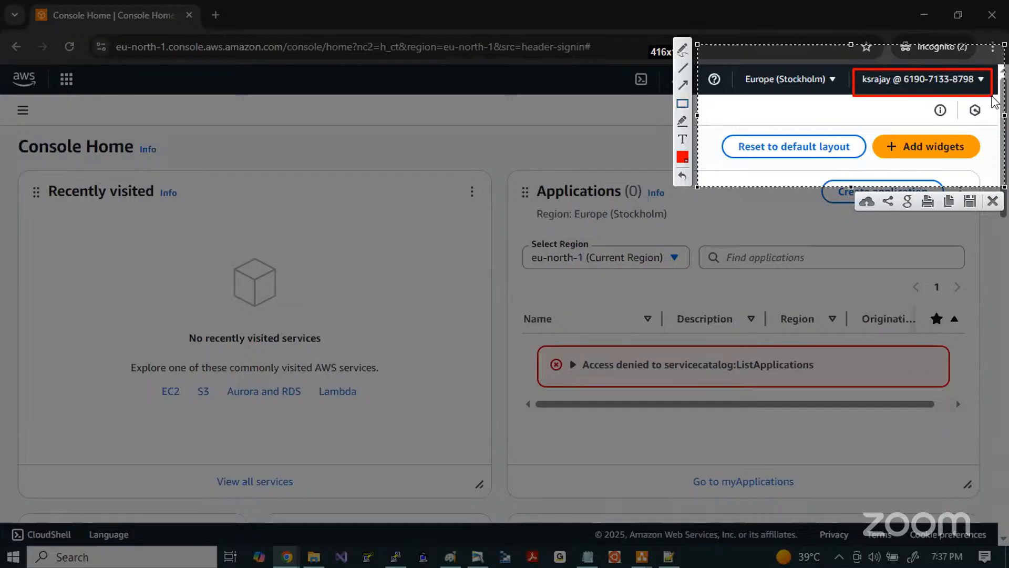
pyautogui.hotkey('ctrl', 'c')
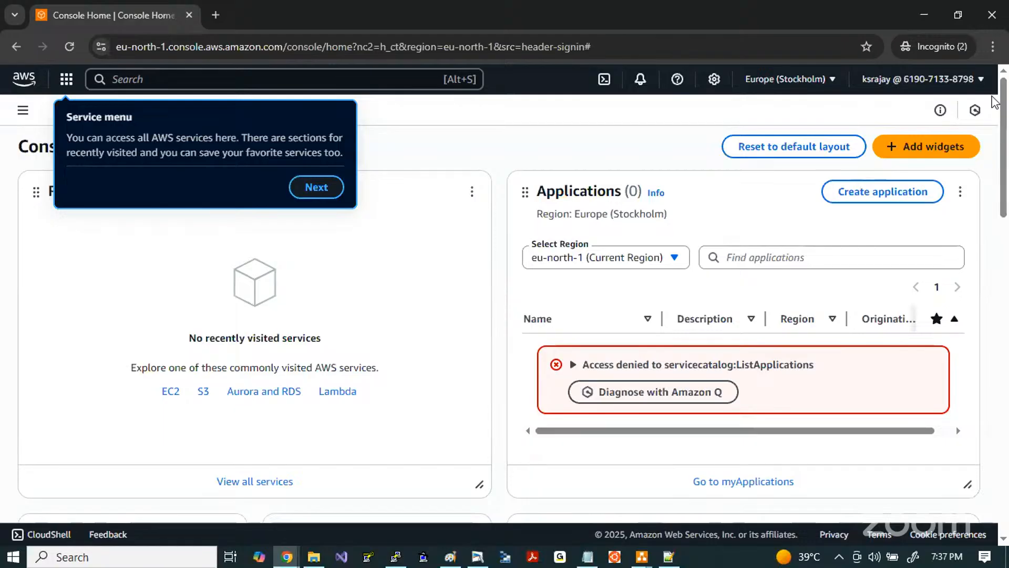
pyautogui.hotkey('alt', 'Tab')
pyautogui.hotkey('alt', 'Tab')
pyautogui.hotkey('alt', 'Tab')
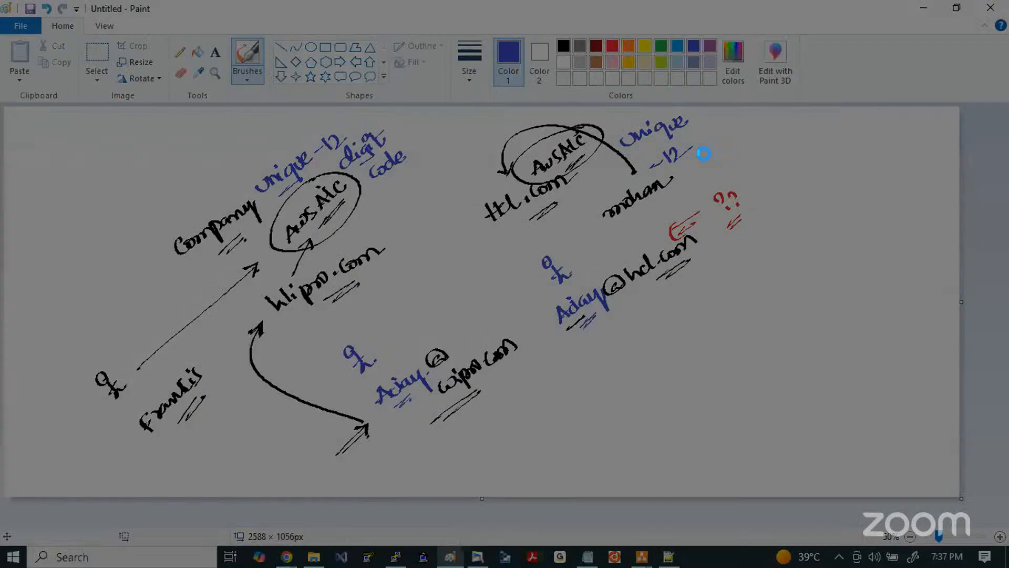
# Snip the whole Paint sketch and add a new whiteboard page holding it
pyautogui.moveTo(36, 112)
pyautogui.mouseDown()
pyautogui.moveTo(575, 411)
pyautogui.moveTo(865, 479)
pyautogui.mouseUp()
pyautogui.hotkey('ctrl', 'c')
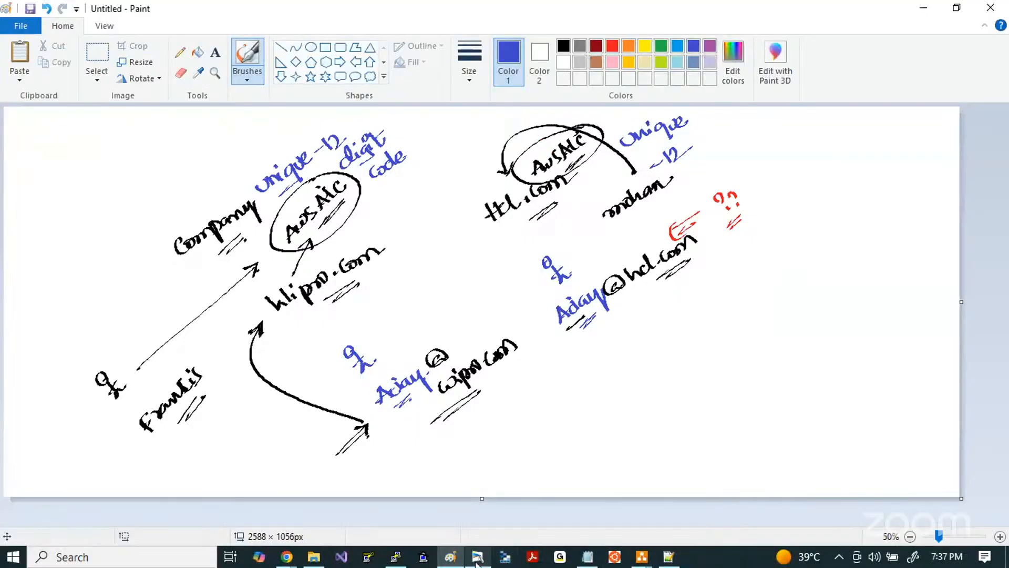
pyautogui.click(477, 558)
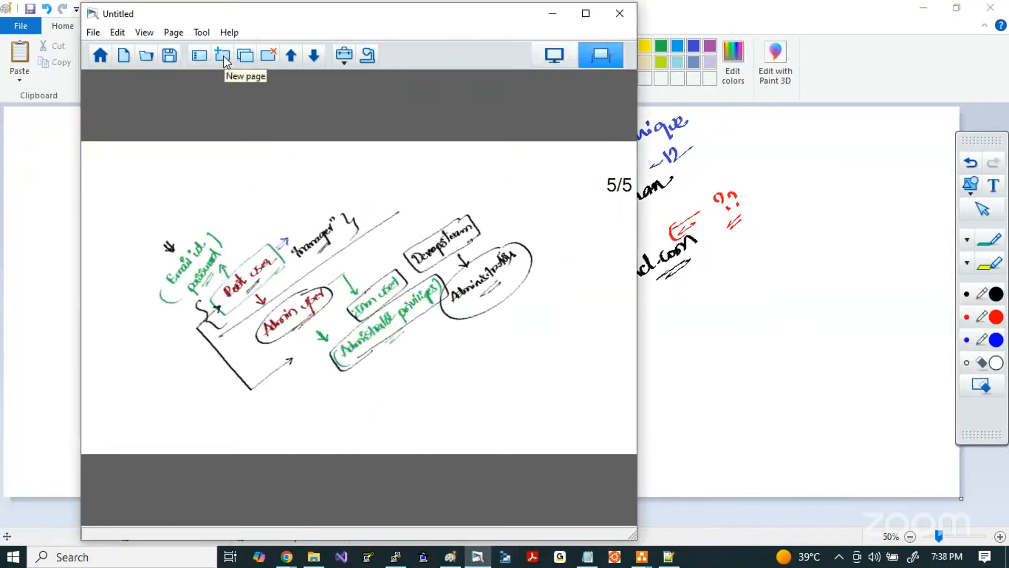
pyautogui.click(224, 56)
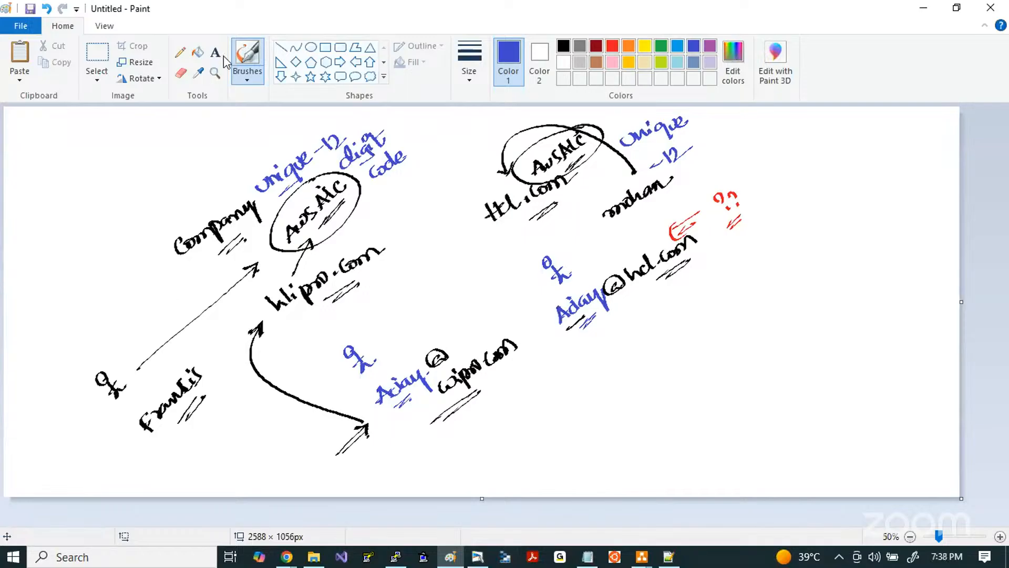
pyautogui.click(221, 56)
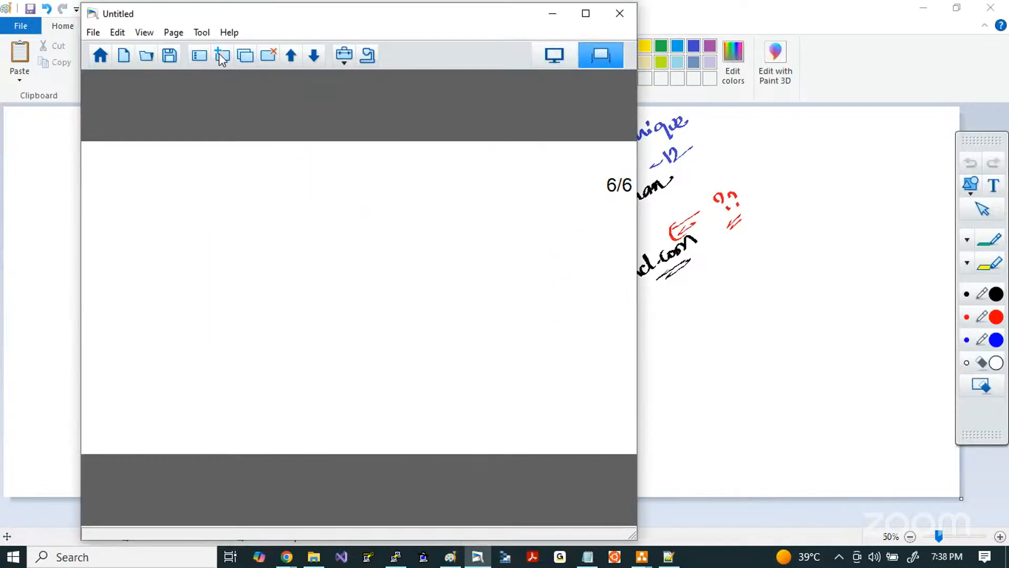
# Select everything on the Paint canvas and delete it
pyautogui.click(221, 55)
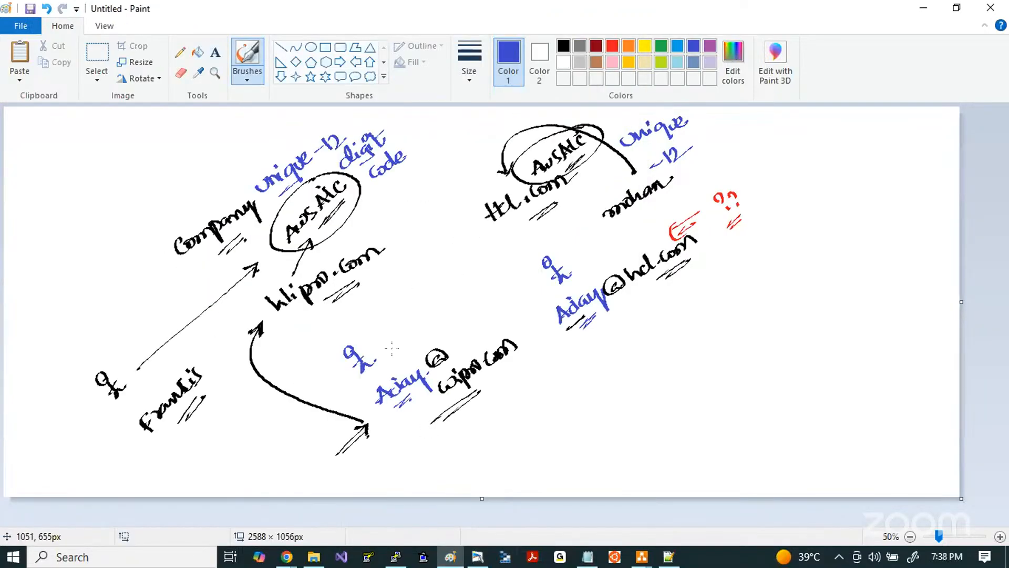
pyautogui.hotkey('ctrl', 'a')
pyautogui.press('Delete')
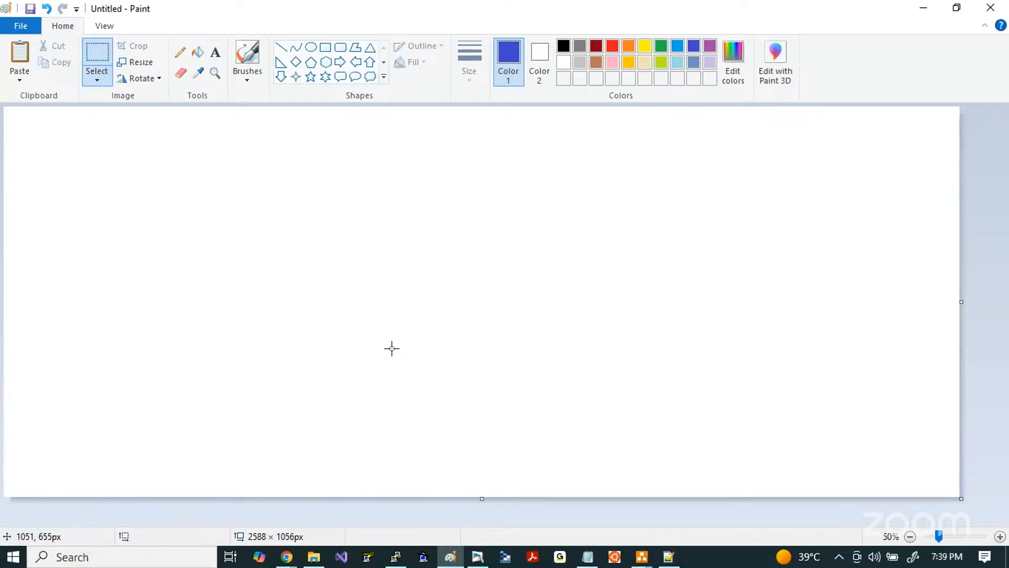
# Draw a large blue rounded box and handwrite an underlined AWS A/C label above it
pyautogui.click(340, 47)
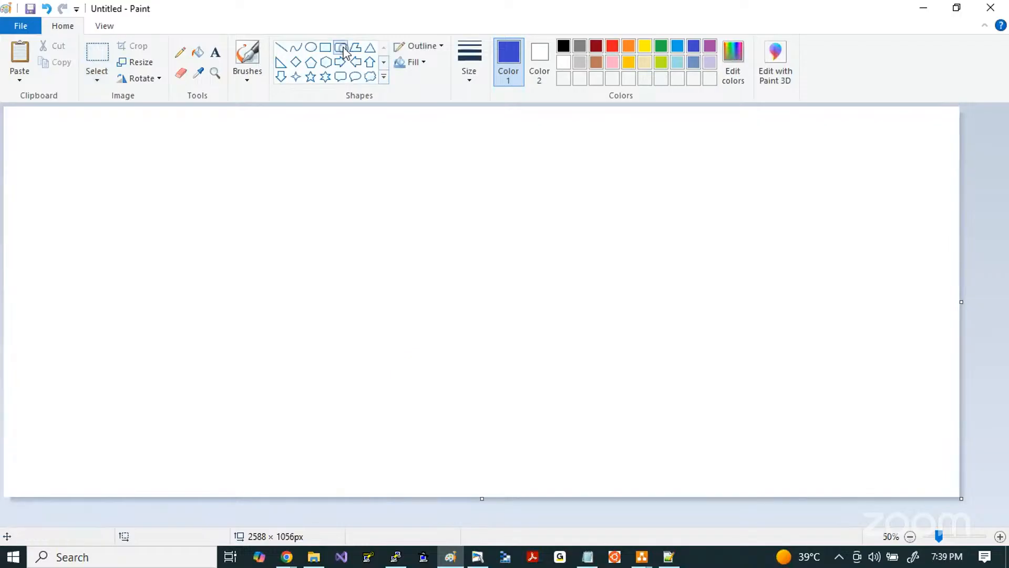
pyautogui.moveTo(325, 189)
pyautogui.mouseDown()
pyautogui.moveTo(668, 406)
pyautogui.moveTo(751, 429)
pyautogui.mouseUp()
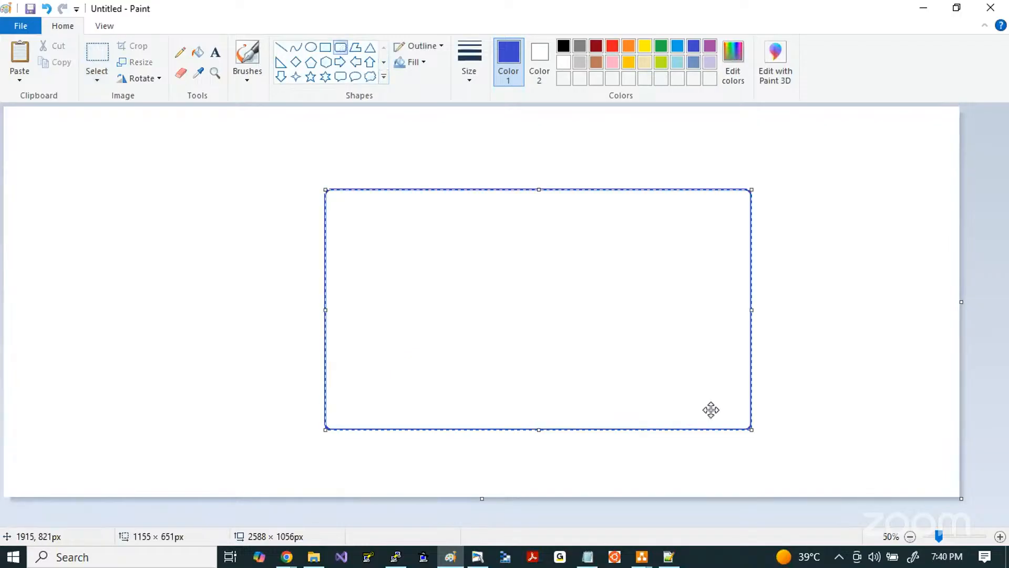
pyautogui.click(247, 53)
pyautogui.moveTo(263, 207); pyautogui.dragTo(302, 183)
pyautogui.moveTo(315, 167); pyautogui.dragTo(307, 181)
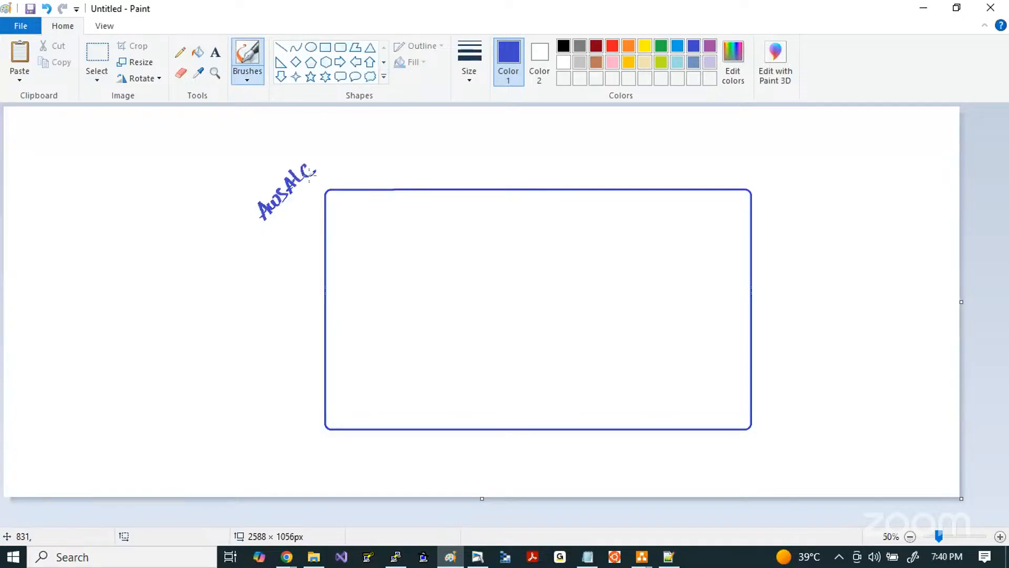
pyautogui.moveTo(280, 220); pyautogui.dragTo(309, 193)
pyautogui.moveTo(284, 221); pyautogui.dragTo(306, 201)
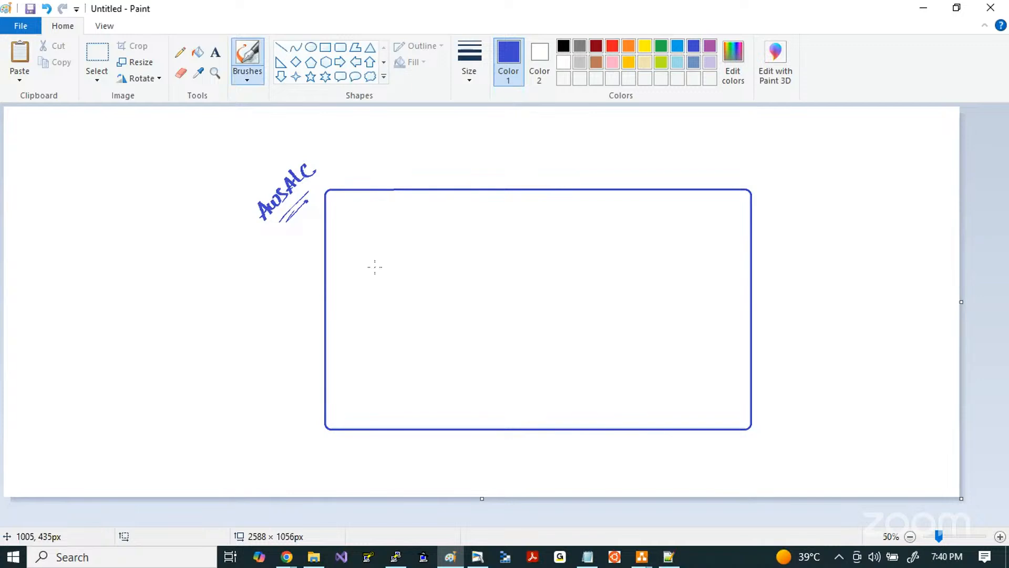
# Write EC2, S3, RDS, VPC, LB, Lambda and R53 in the box, dash-circling Lambda and R53
pyautogui.moveTo(374, 266); pyautogui.dragTo(408, 247)
pyautogui.moveTo(411, 301); pyautogui.dragTo(434, 316)
pyautogui.moveTo(471, 259)
pyautogui.mouseDown()
pyautogui.moveTo(468, 270)
pyautogui.moveTo(481, 247)
pyautogui.moveTo(499, 248)
pyautogui.mouseUp()
pyautogui.moveTo(499, 299)
pyautogui.mouseDown()
pyautogui.moveTo(525, 283)
pyautogui.moveTo(522, 291)
pyautogui.mouseUp()
pyautogui.moveTo(528, 335); pyautogui.dragTo(548, 343)
pyautogui.moveTo(590, 273)
pyautogui.mouseDown()
pyautogui.moveTo(602, 284)
pyautogui.moveTo(648, 246)
pyautogui.mouseUp()
pyautogui.moveTo(609, 328)
pyautogui.mouseDown()
pyautogui.moveTo(619, 311)
pyautogui.moveTo(637, 315)
pyautogui.mouseUp()
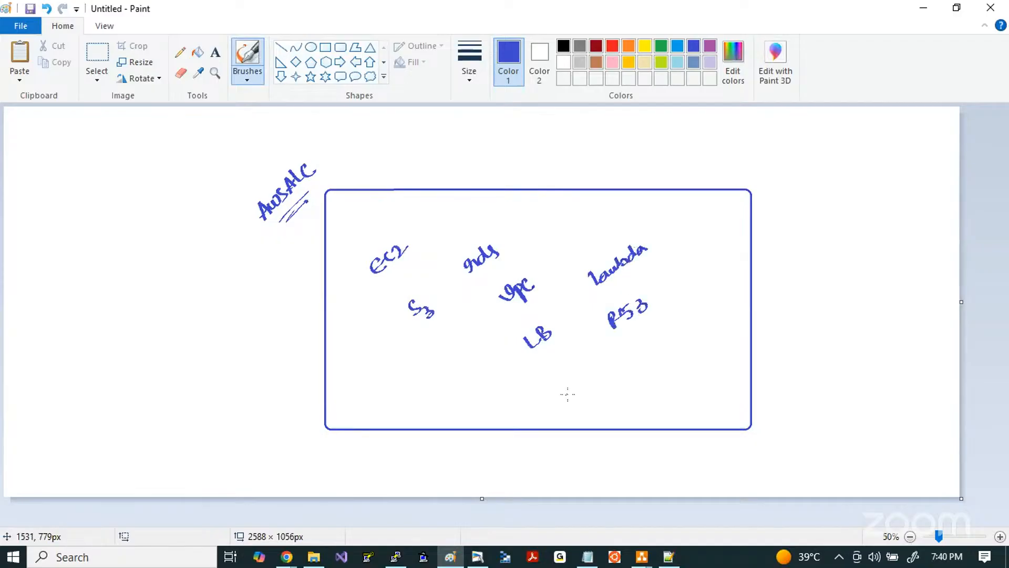
pyautogui.moveTo(567, 394)
pyautogui.mouseDown()
pyautogui.moveTo(659, 341)
pyautogui.moveTo(572, 221)
pyautogui.mouseUp()
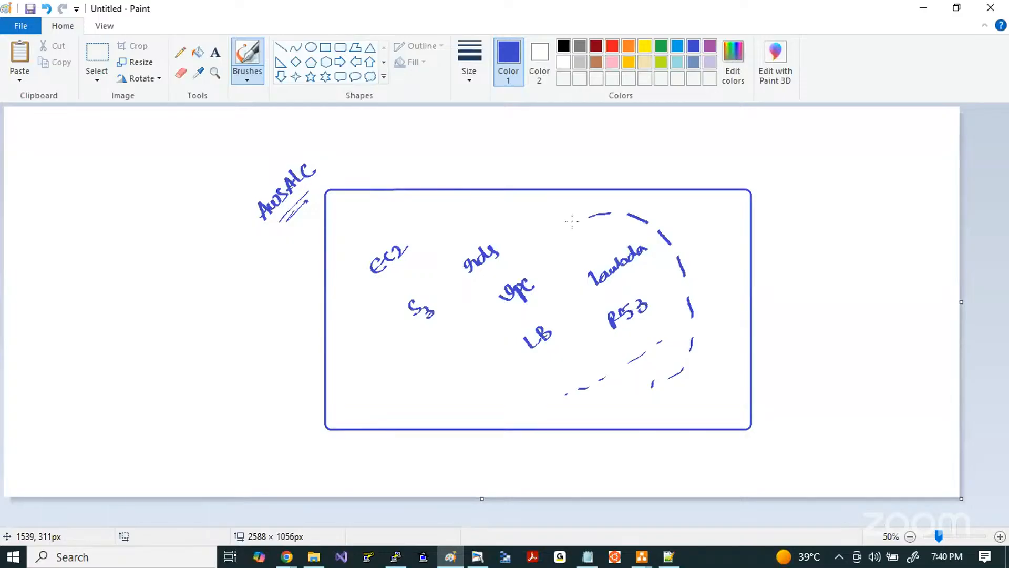
# In black, mark up the user label with a loop and bracket and outline the console label
pyautogui.click(563, 46)
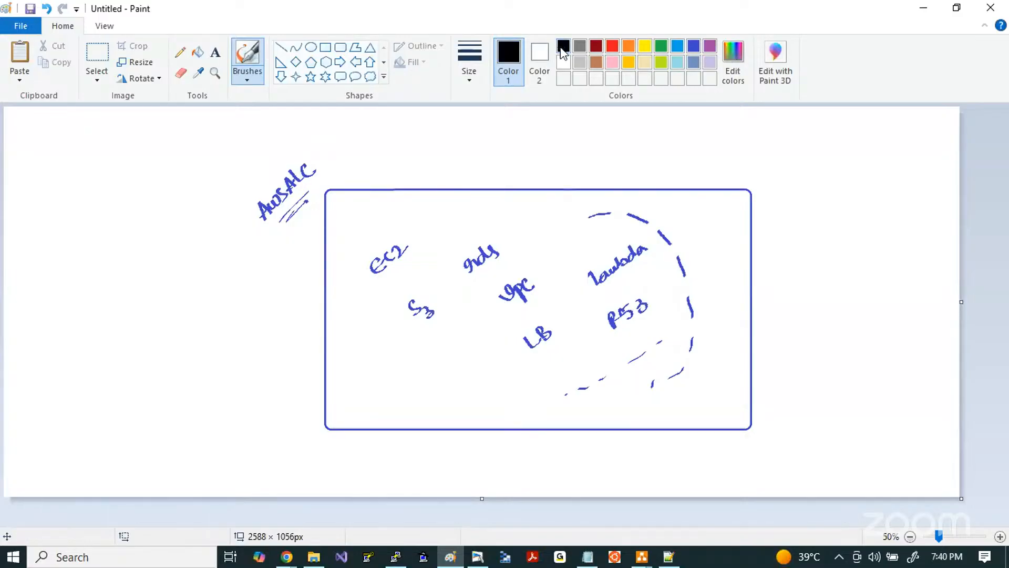
pyautogui.moveTo(347, 383)
pyautogui.mouseDown()
pyautogui.moveTo(362, 421)
pyautogui.moveTo(423, 386)
pyautogui.moveTo(433, 404)
pyautogui.moveTo(428, 377)
pyautogui.moveTo(432, 404)
pyautogui.mouseUp()
pyautogui.moveTo(351, 438)
pyautogui.mouseDown()
pyautogui.moveTo(364, 449)
pyautogui.moveTo(427, 406)
pyautogui.mouseUp()
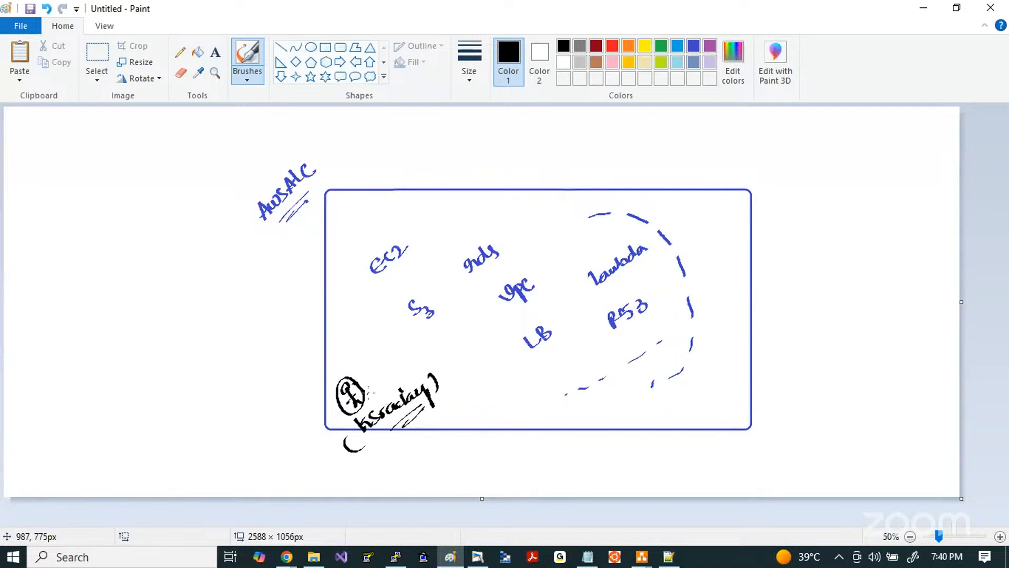
pyautogui.moveTo(277, 164); pyautogui.dragTo(320, 184)
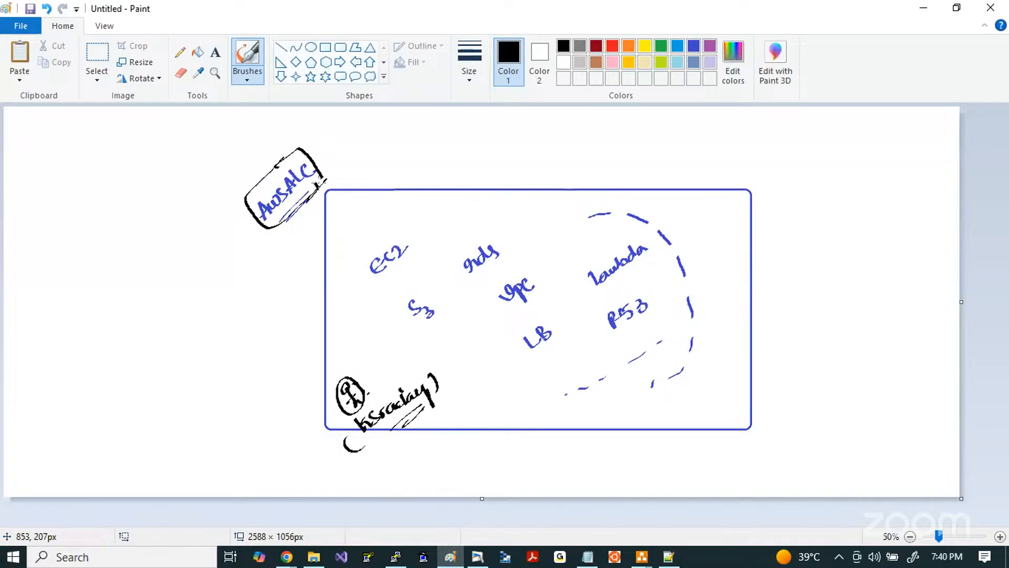
# Tick each of the seven services listed in the box
pyautogui.moveTo(408, 234); pyautogui.dragTo(418, 229)
pyautogui.moveTo(475, 235); pyautogui.dragTo(489, 224)
pyautogui.moveTo(443, 304); pyautogui.dragTo(449, 298)
pyautogui.moveTo(526, 275); pyautogui.dragTo(537, 265)
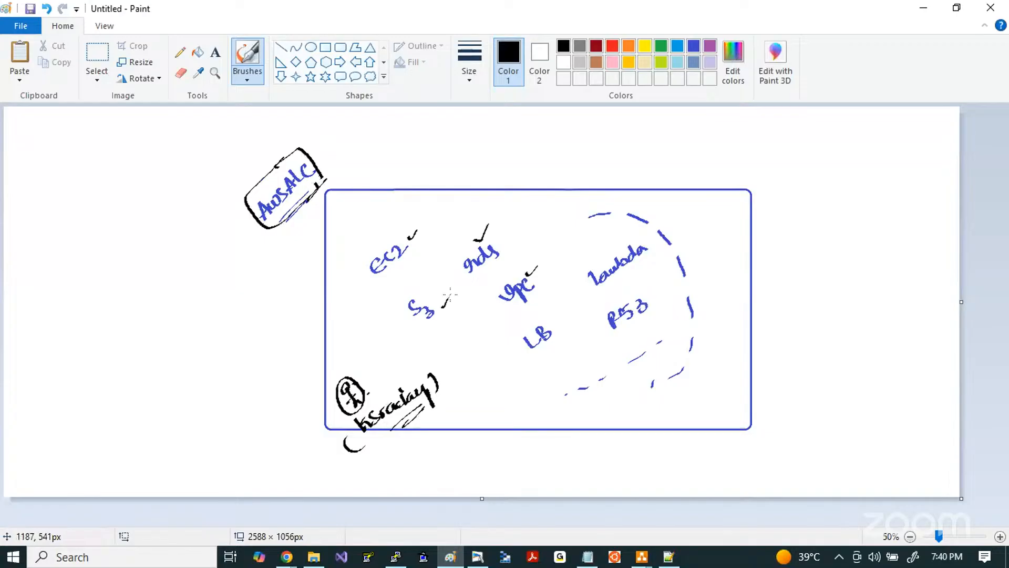
pyautogui.moveTo(551, 325); pyautogui.dragTo(559, 310)
pyautogui.moveTo(603, 239); pyautogui.dragTo(598, 255)
pyautogui.moveTo(629, 289); pyautogui.dragTo(638, 288)
# Draw curved arrows from the user to RDS and to EC2
pyautogui.moveTo(444, 407)
pyautogui.mouseDown()
pyautogui.moveTo(487, 284)
pyautogui.moveTo(491, 293)
pyautogui.mouseUp()
pyautogui.moveTo(444, 406); pyautogui.dragTo(359, 281)
pyautogui.moveTo(351, 289); pyautogui.dragTo(370, 287)
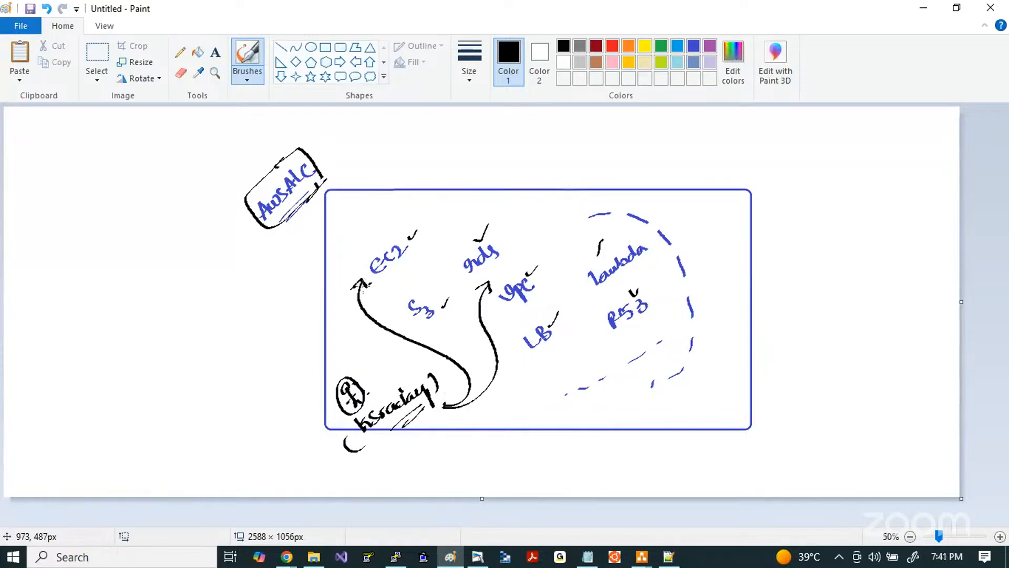
# Add red circled question marks beside the arrows, then return to the AWS console
pyautogui.click(610, 48)
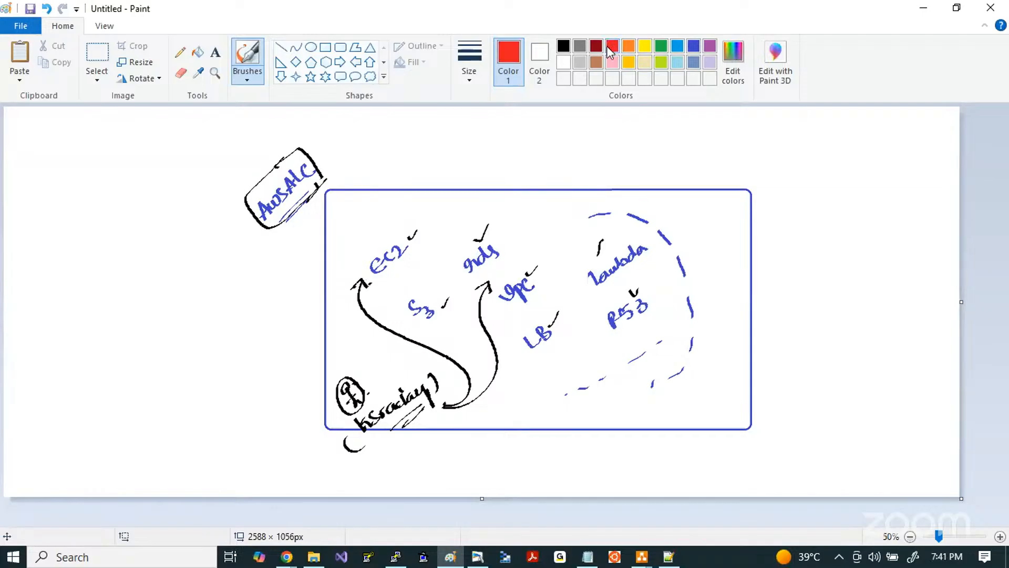
pyautogui.moveTo(374, 337); pyautogui.dragTo(381, 343)
pyautogui.click(385, 349)
pyautogui.moveTo(466, 323)
pyautogui.mouseDown()
pyautogui.moveTo(472, 334)
pyautogui.moveTo(461, 342)
pyautogui.moveTo(481, 322)
pyautogui.mouseUp()
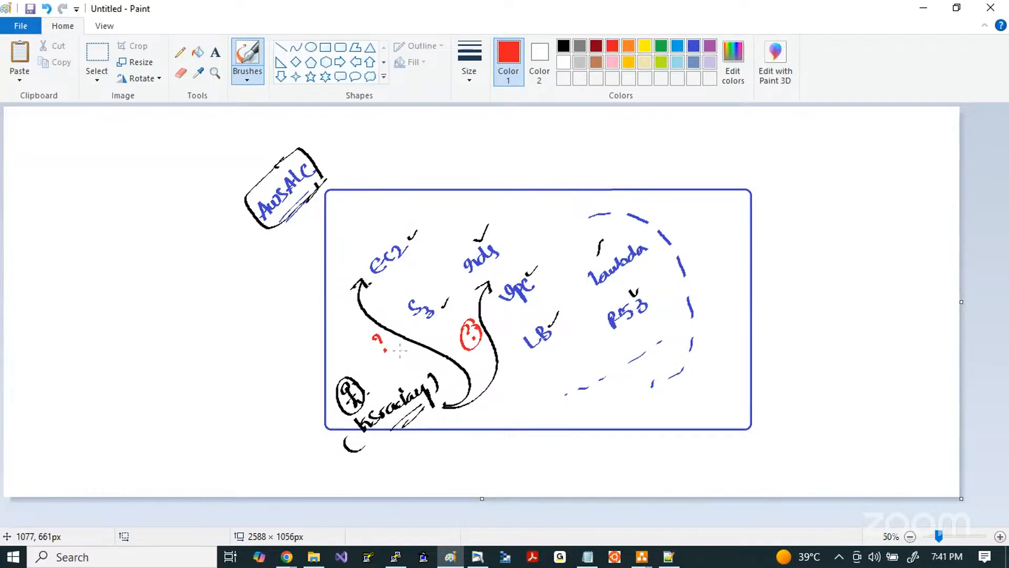
pyautogui.moveTo(388, 334); pyautogui.dragTo(390, 347)
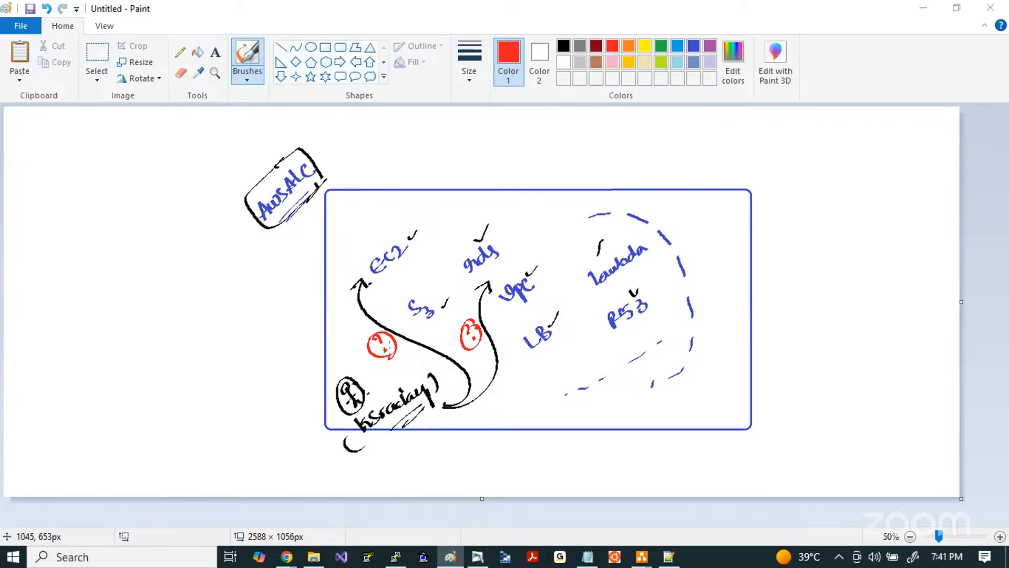
pyautogui.hotkey('alt', 'Tab')
# Dismiss the three console tour tips
pyautogui.click(310, 188)
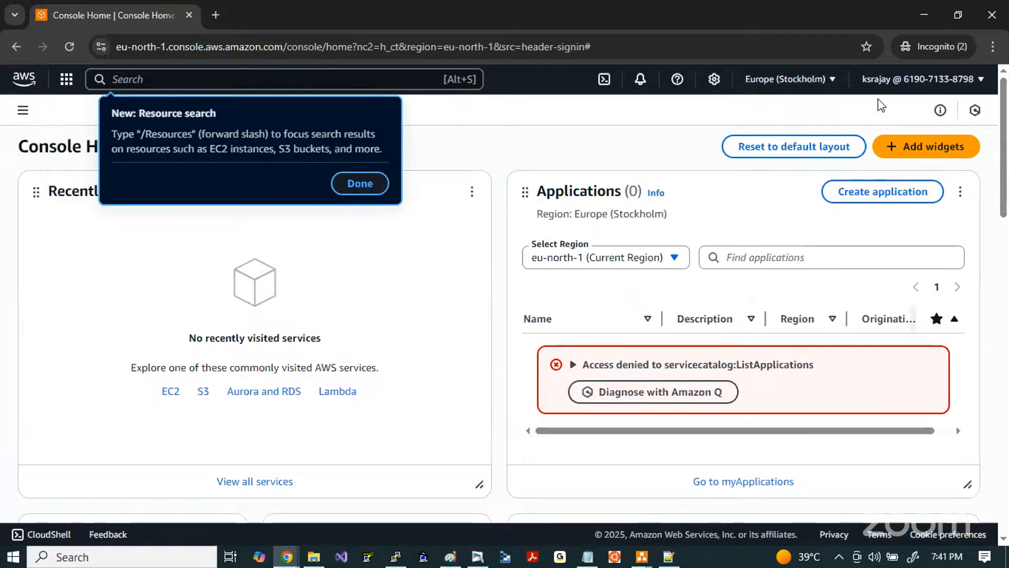
pyautogui.click(361, 185)
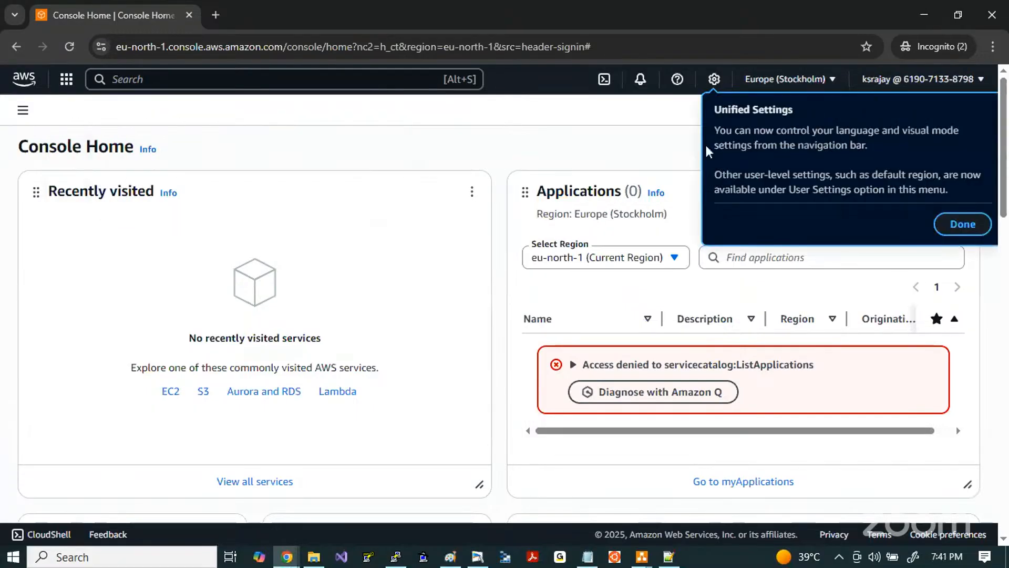
pyautogui.click(594, 139)
# Search for ec2 and open EC2 Instances, highlighting the ec2:DescribeInstances not-authorized error
pyautogui.click(194, 75)
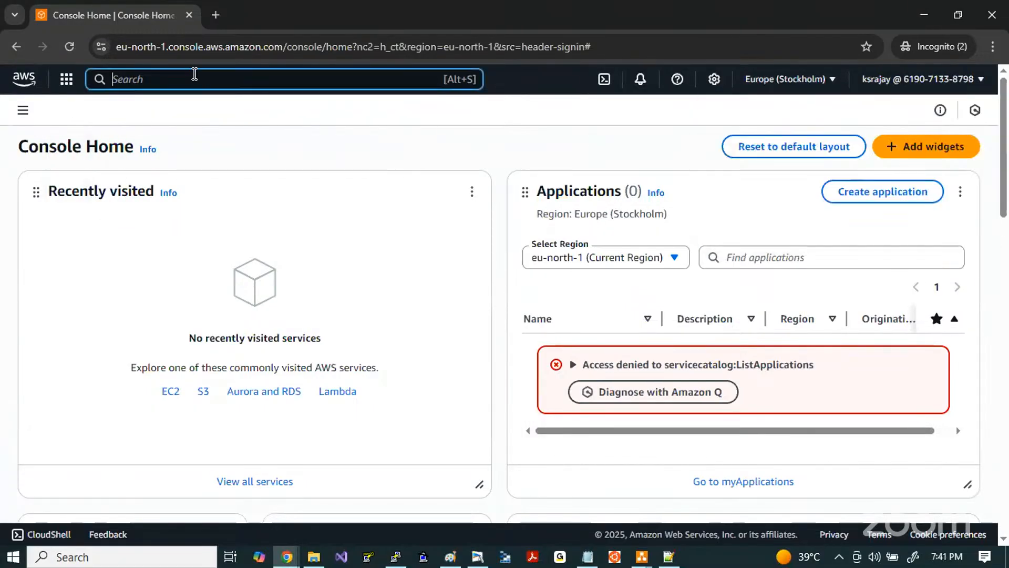
pyautogui.write('ec2')
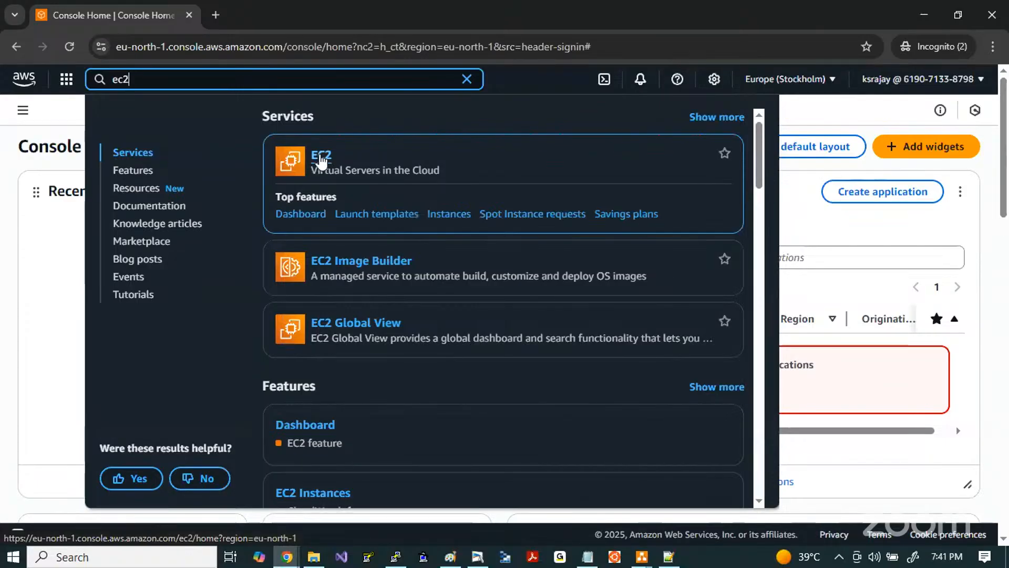
pyautogui.click(320, 156)
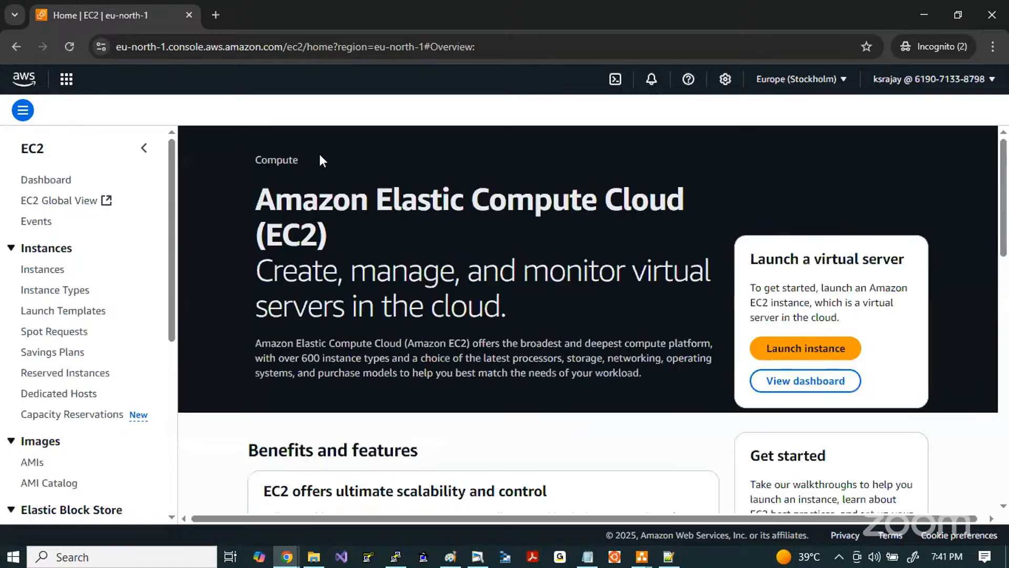
pyautogui.click(45, 275)
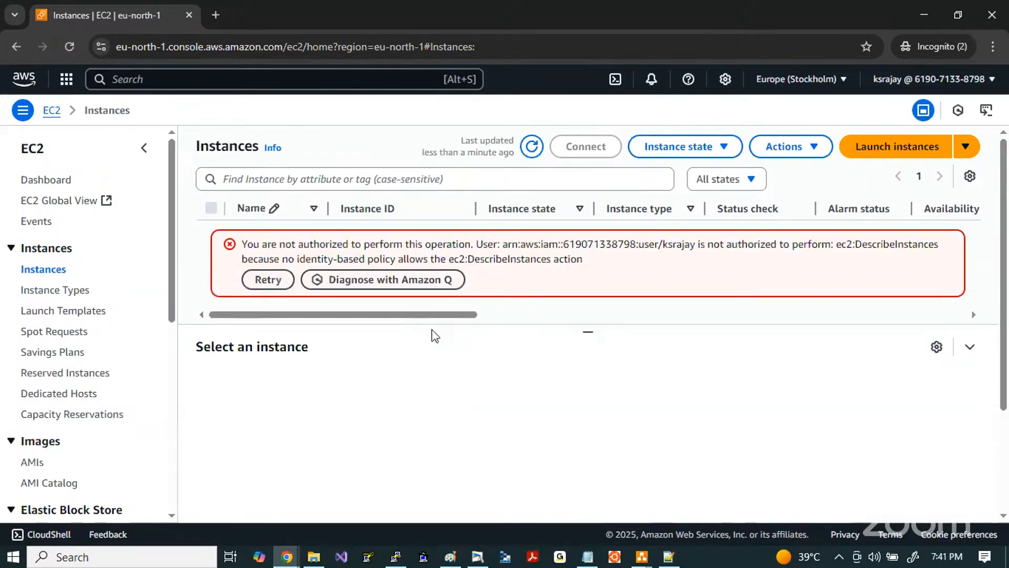
pyautogui.moveTo(241, 242); pyautogui.dragTo(610, 271)
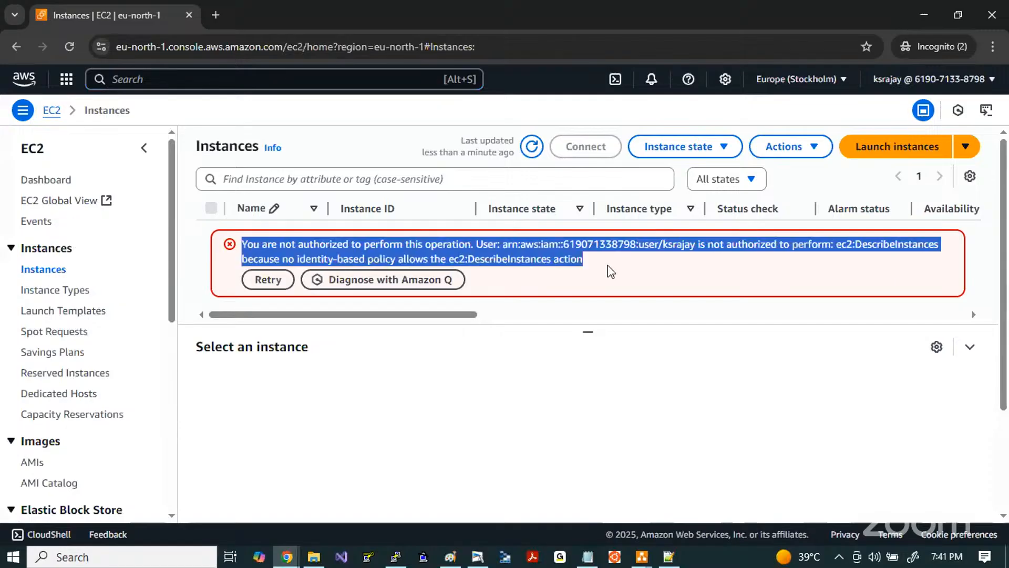
pyautogui.scroll(5, 608, 265)
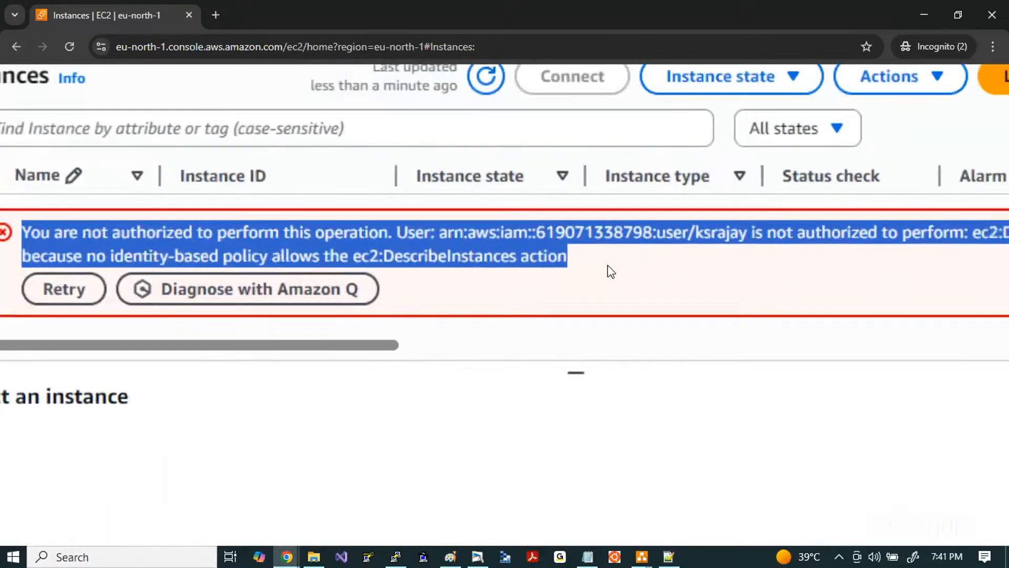
pyautogui.scroll(-2, 607, 265)
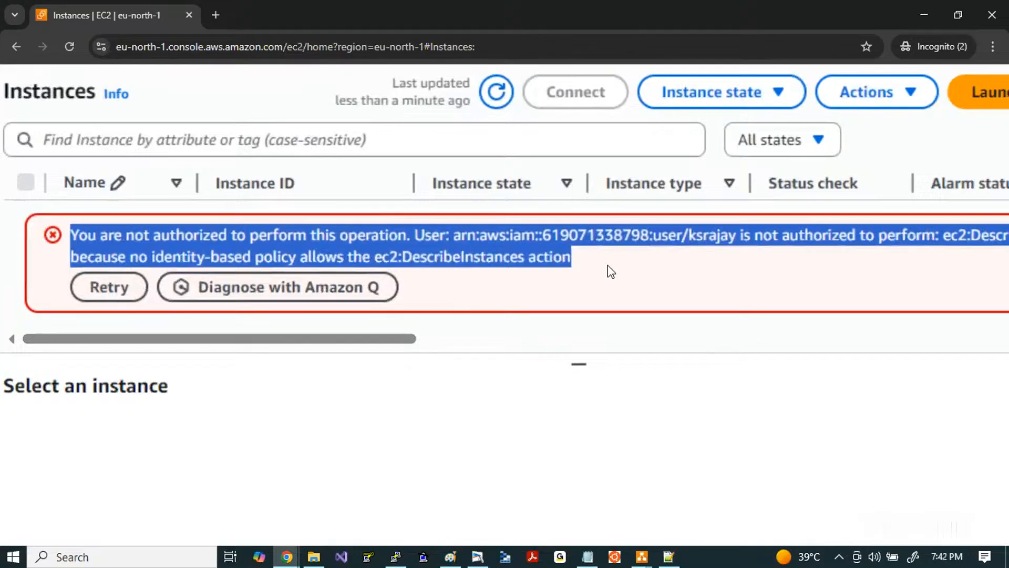
pyautogui.scroll(-3, 607, 265)
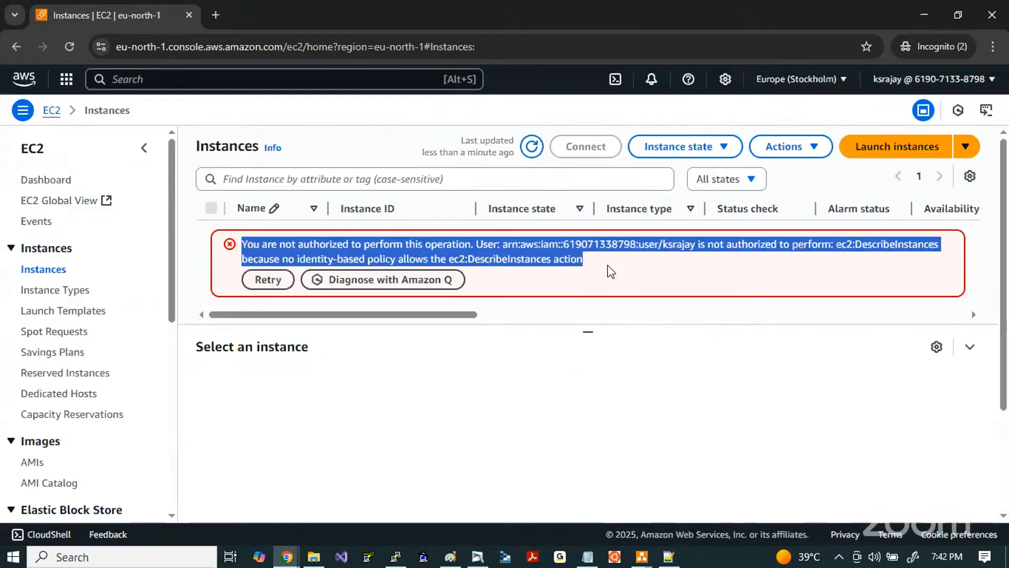
# Search s3, open S3 Directory buckets and highlight its Access Denied message
pyautogui.click(226, 75)
pyautogui.write('s3')
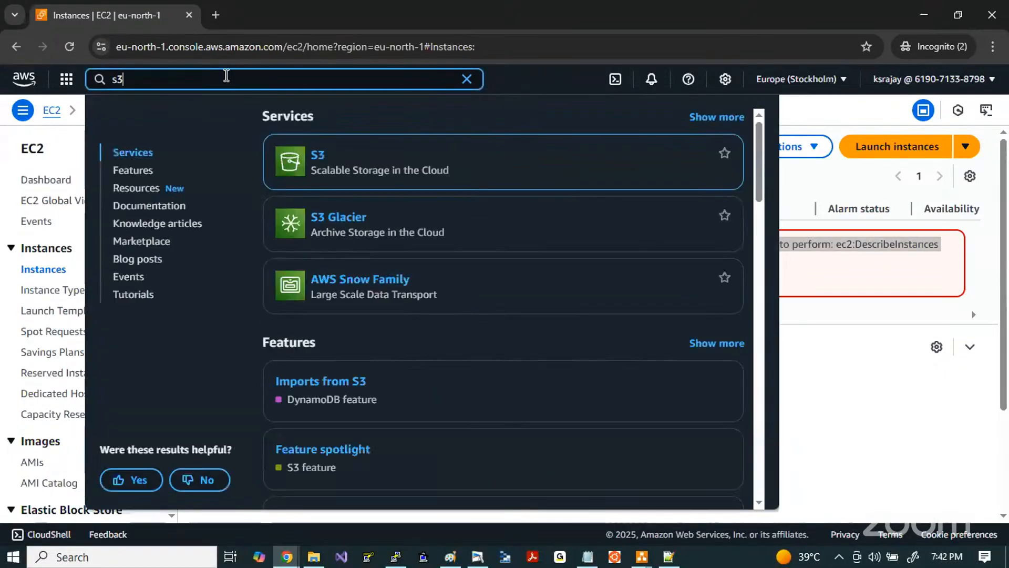
pyautogui.click(318, 156)
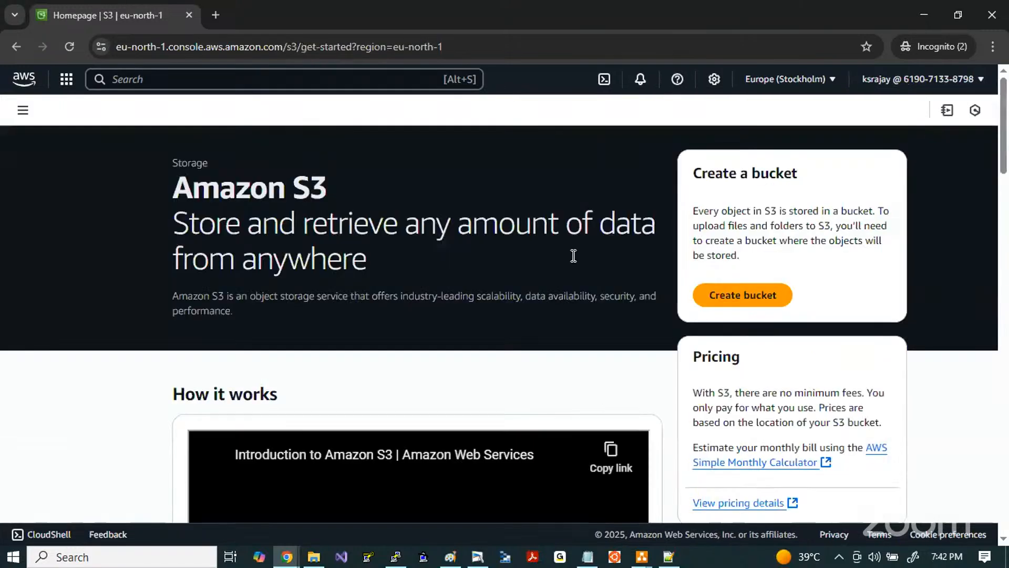
pyautogui.click(23, 111)
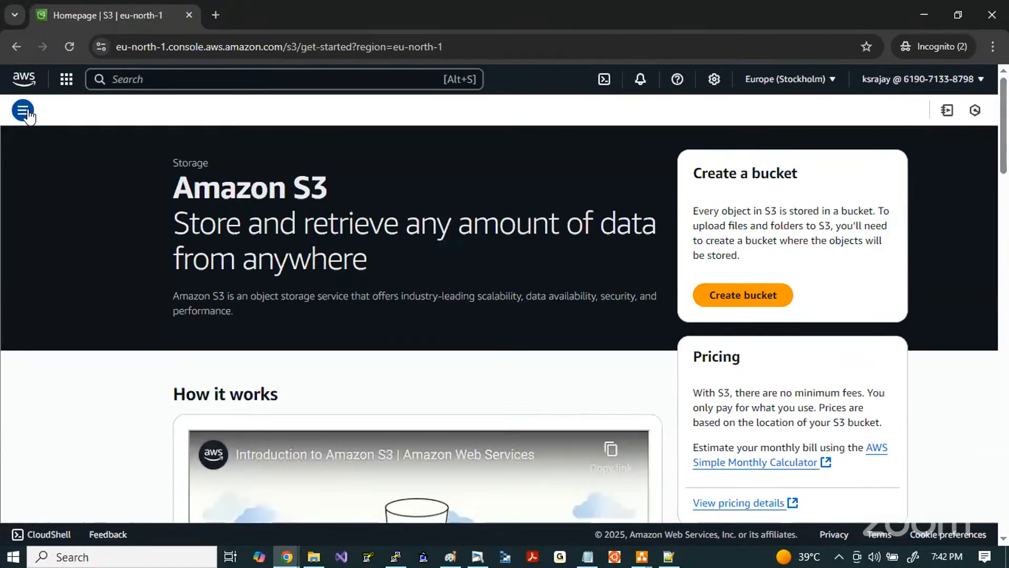
pyautogui.click(42, 201)
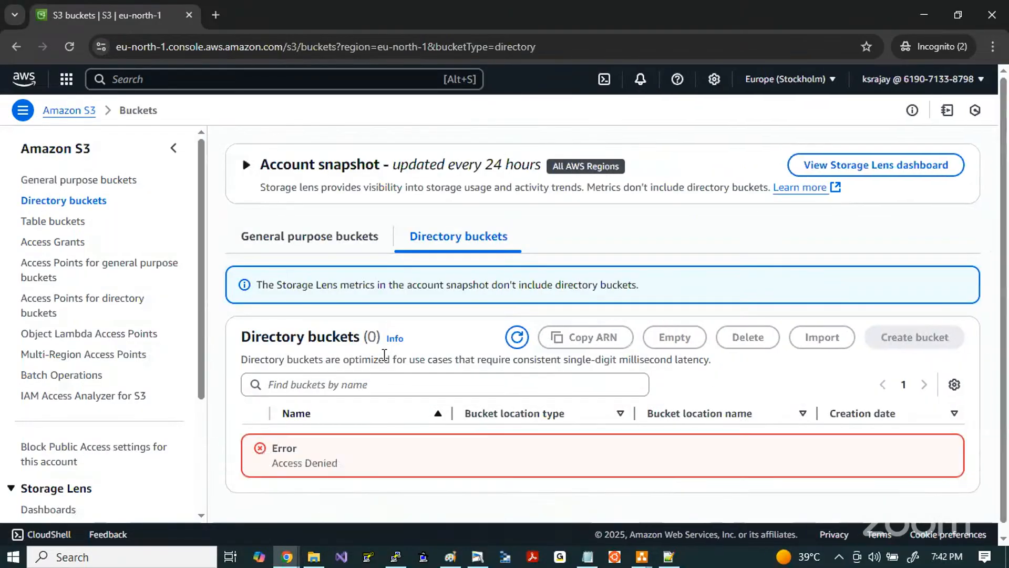
pyautogui.scroll(-1, 384, 355)
pyautogui.moveTo(275, 453); pyautogui.dragTo(366, 463)
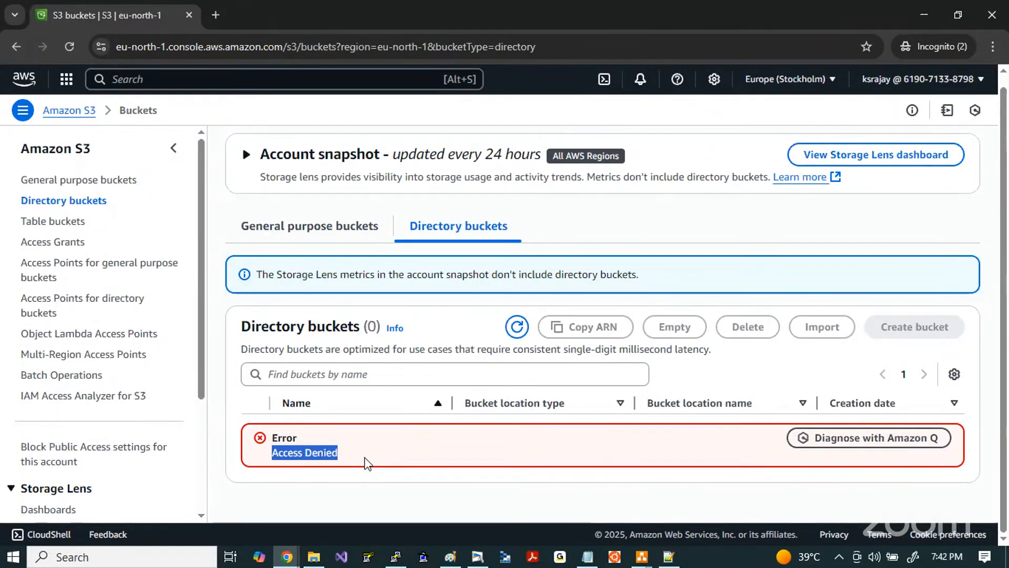
# Switch to the Account-IAM.drawio diagram and zoom in on step 7 to about 110%
pyautogui.hotkey('alt', 'Tab')
pyautogui.hotkey('alt', 'Tab')
pyautogui.hotkey('alt', 'Tab')
pyautogui.hotkey('alt', 'Tab')
pyautogui.hotkey('alt', 'Tab')
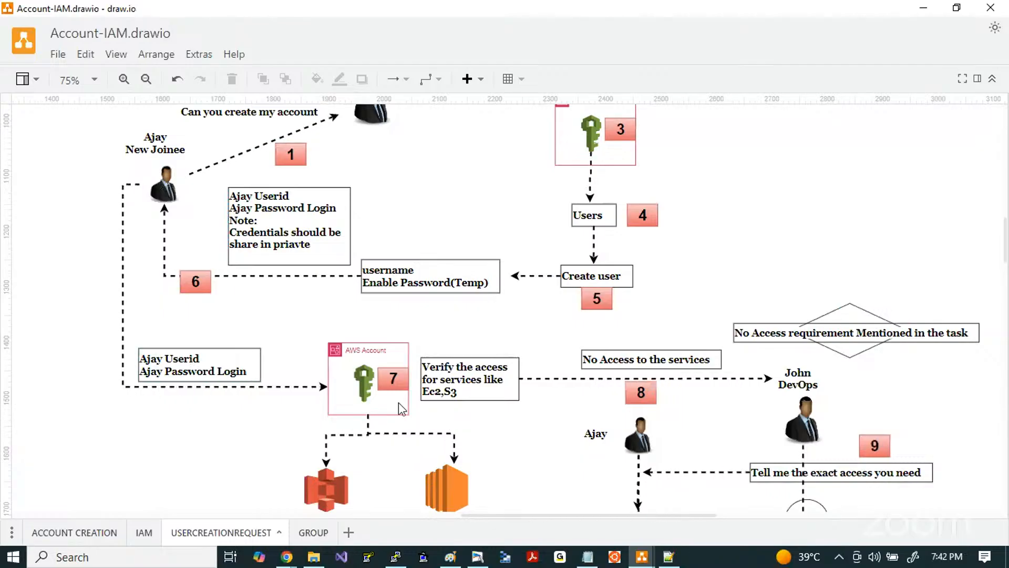
pyautogui.keyDown('ctrl'); pyautogui.scroll(2, 399, 402); pyautogui.keyUp('ctrl')
pyautogui.keyDown('ctrl'); pyautogui.scroll(1, 398, 402); pyautogui.keyUp('ctrl')
pyautogui.scroll(-3, 401, 408)
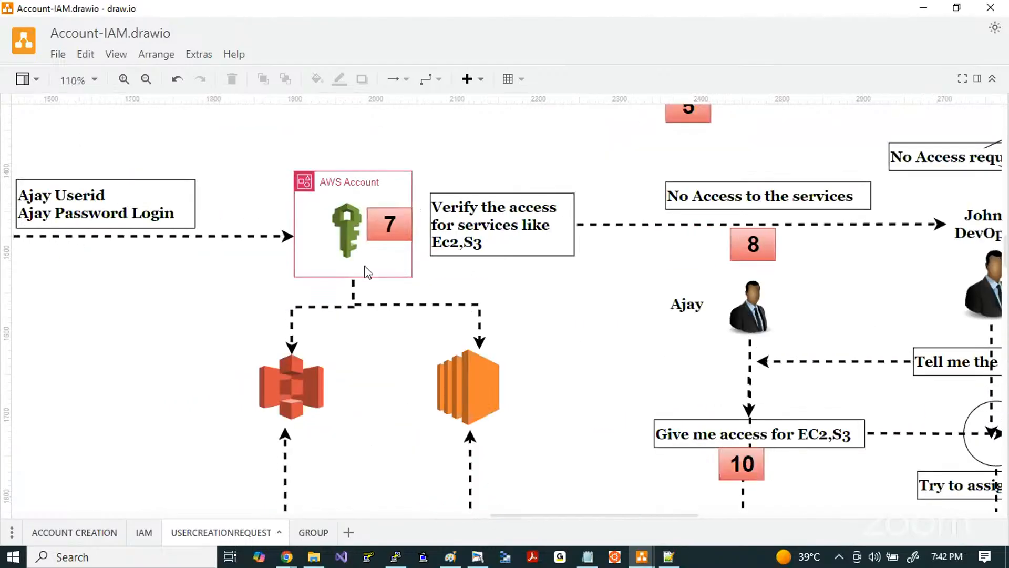
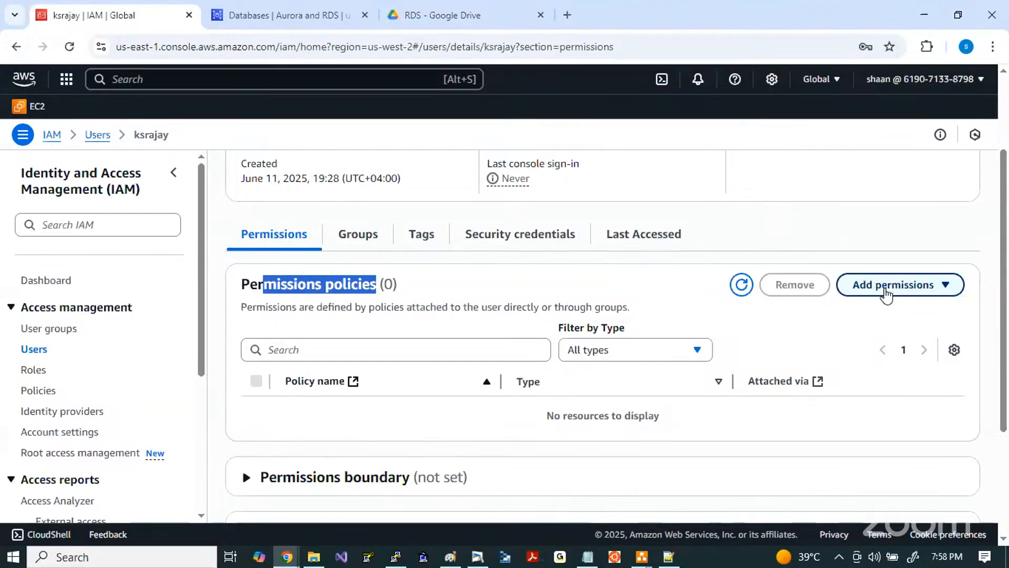
# Begin Add permissions for ksrajay with Attach policies directly, revealing the 1370 available policies
pyautogui.click(887, 287)
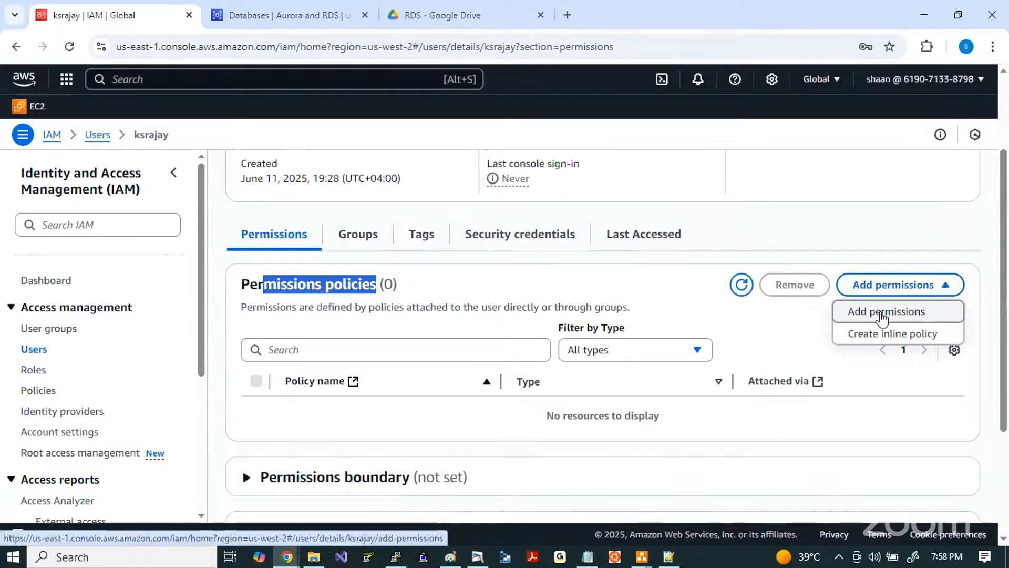
pyautogui.click(883, 314)
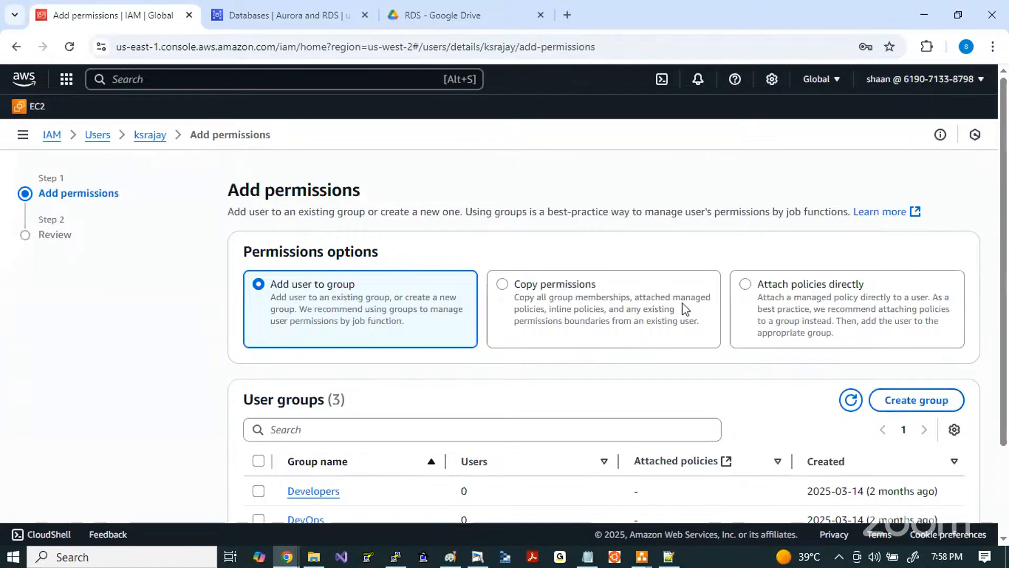
pyautogui.moveTo(762, 287); pyautogui.dragTo(843, 288)
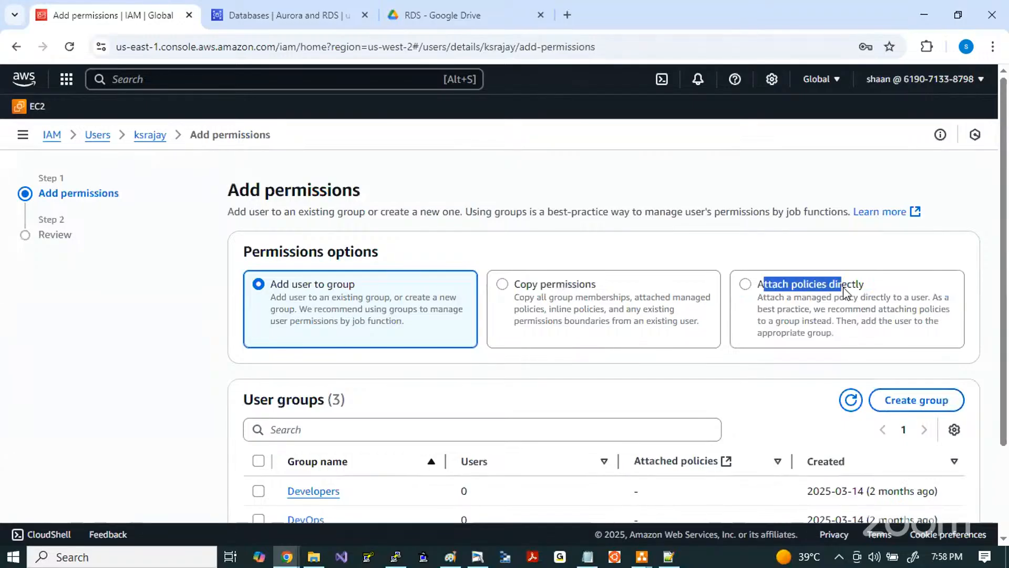
pyautogui.click(871, 292)
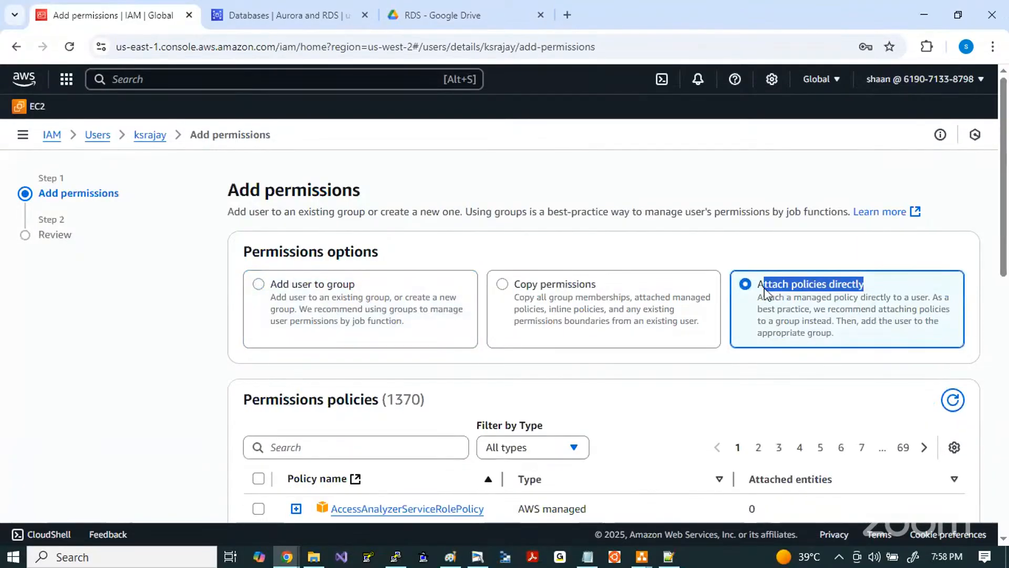
pyautogui.scroll(-3, 473, 410)
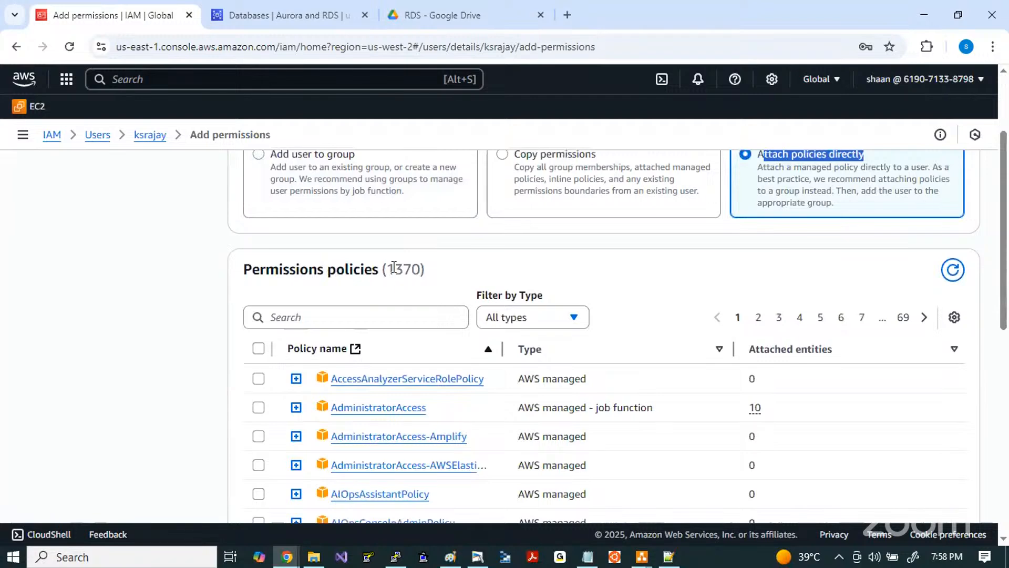
pyautogui.moveTo(389, 269); pyautogui.dragTo(424, 267)
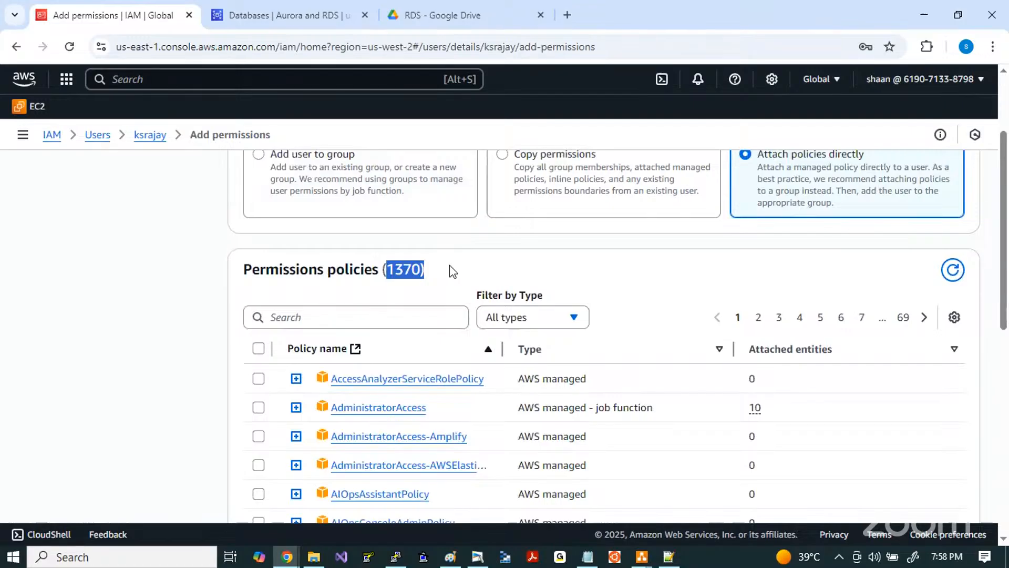
pyautogui.hotkey('alt', 'Tab')
pyautogui.hotkey('alt', 'Tab')
pyautogui.hotkey('alt', 'Tab')
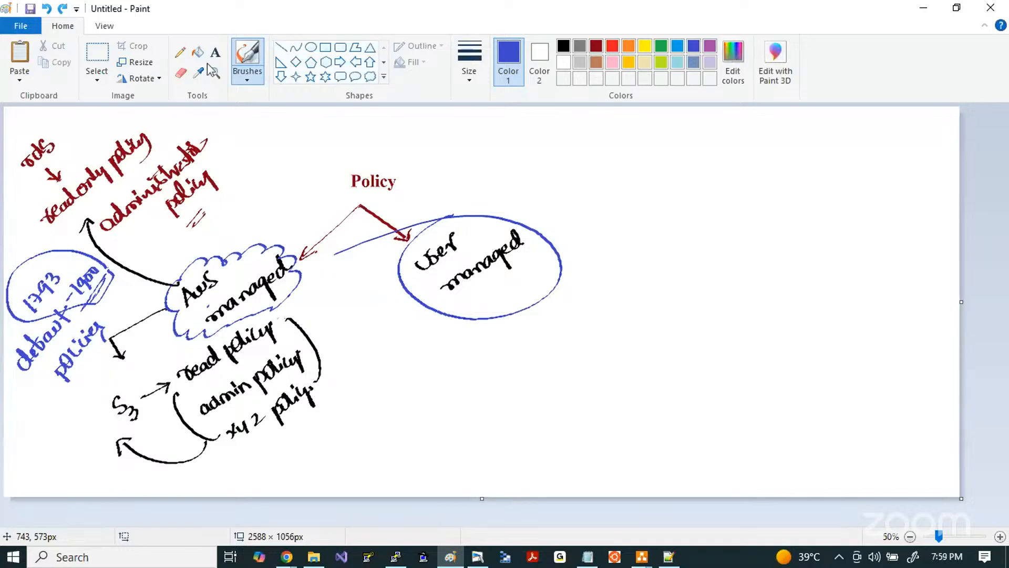
# Erase 1393 in the blue default-policy bubble and write 1300 instead
pyautogui.click(180, 73)
pyautogui.moveTo(49, 282)
pyautogui.mouseDown()
pyautogui.moveTo(31, 302)
pyautogui.moveTo(86, 273)
pyautogui.moveTo(68, 297)
pyautogui.moveTo(38, 283)
pyautogui.mouseUp()
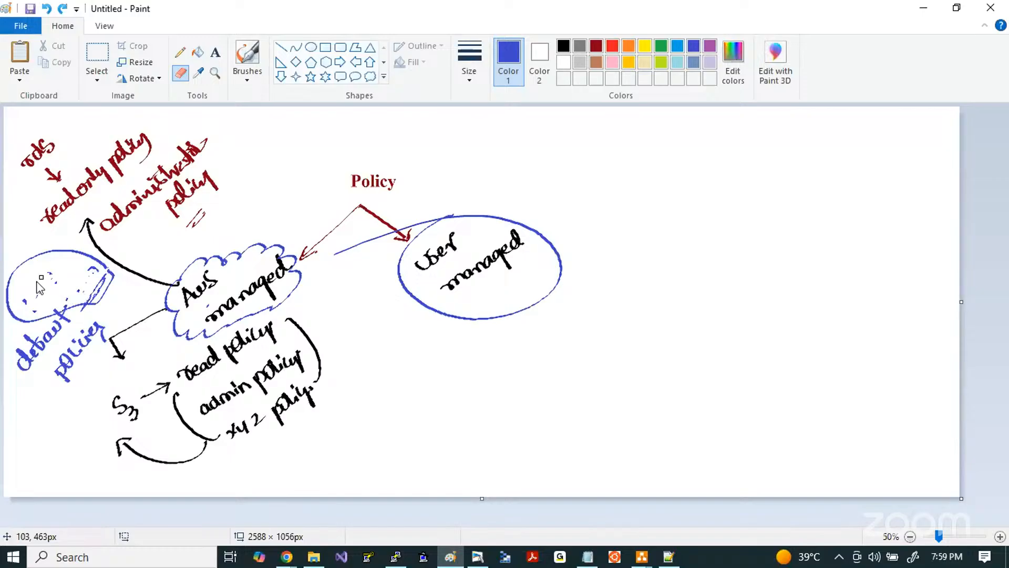
pyautogui.click(261, 61)
pyautogui.moveTo(32, 297)
pyautogui.mouseDown()
pyautogui.moveTo(25, 309)
pyautogui.moveTo(47, 305)
pyautogui.moveTo(42, 284)
pyautogui.moveTo(62, 269)
pyautogui.moveTo(63, 295)
pyautogui.moveTo(75, 279)
pyautogui.mouseUp()
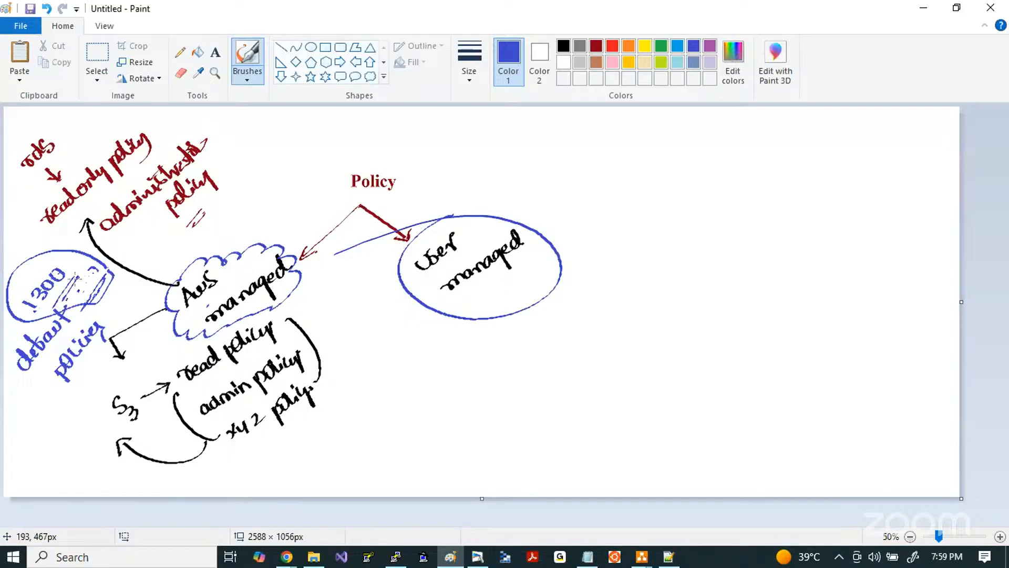
# Snip the updated diagram and paste it onto the whiteboard page
pyautogui.press('Print')
pyautogui.moveTo(6, 121)
pyautogui.mouseDown()
pyautogui.moveTo(237, 421)
pyautogui.moveTo(701, 477)
pyautogui.mouseUp()
pyautogui.hotkey('ctrl', 'c')
pyautogui.hotkey('alt', 'Tab')
pyautogui.hotkey('ctrl', 'v')
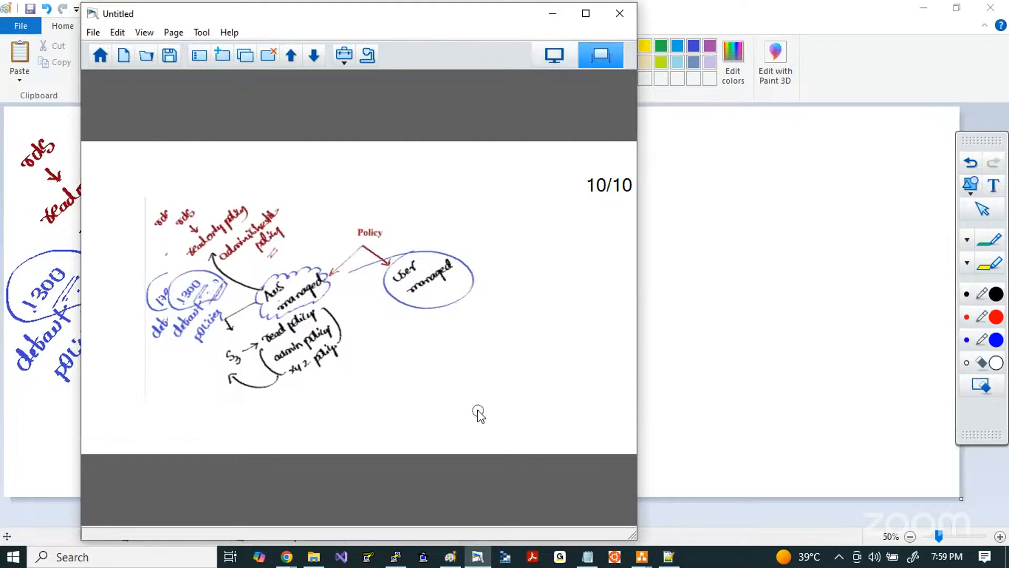
pyautogui.hotkey('alt', 'Tab')
pyautogui.hotkey('alt', 'Tab')
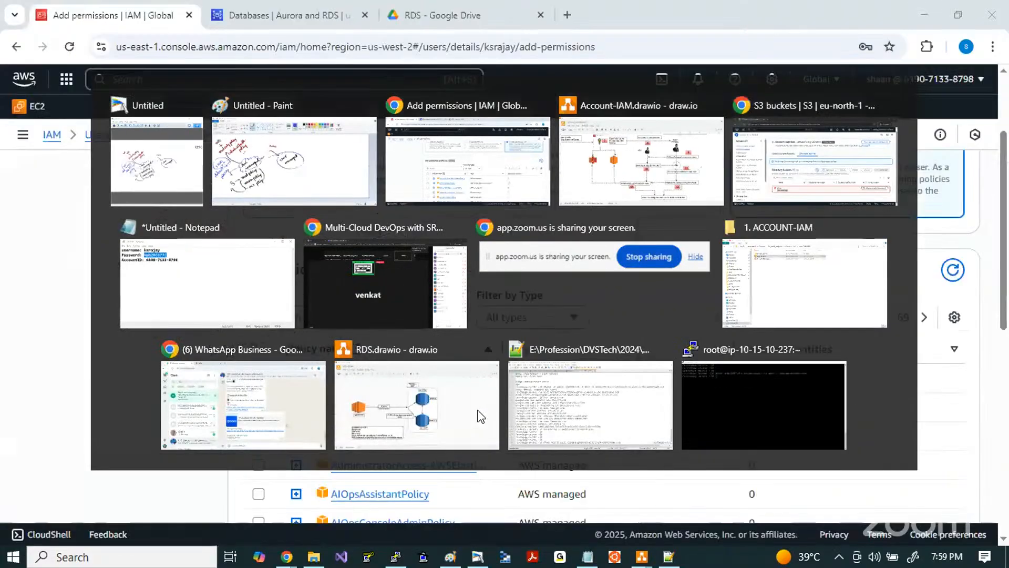
# Sort the permissions policy list by Type, showing the AWS managed policies
pyautogui.scroll(-1, 578, 394)
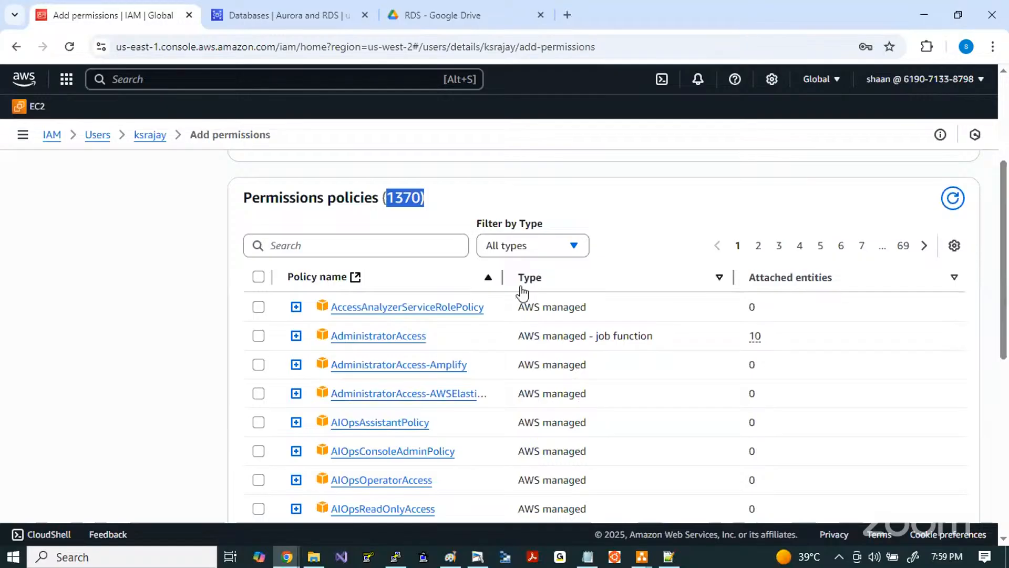
pyautogui.moveTo(519, 288); pyautogui.dragTo(588, 336)
pyautogui.click(549, 284)
pyautogui.moveTo(524, 365); pyautogui.dragTo(588, 365)
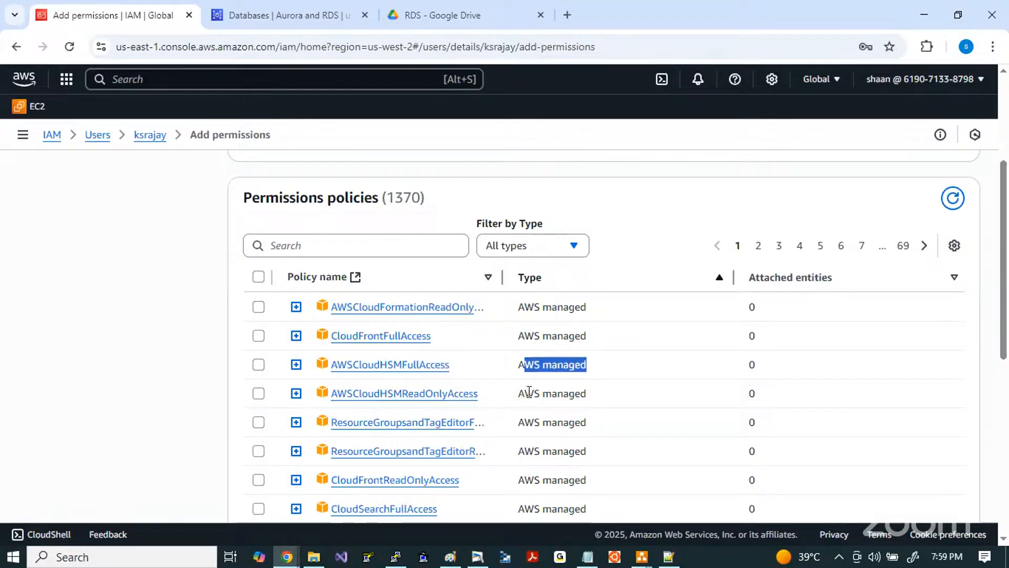
pyautogui.moveTo(524, 393); pyautogui.dragTo(588, 394)
pyautogui.moveTo(532, 422); pyautogui.dragTo(588, 422)
pyautogui.moveTo(534, 451); pyautogui.dragTo(587, 451)
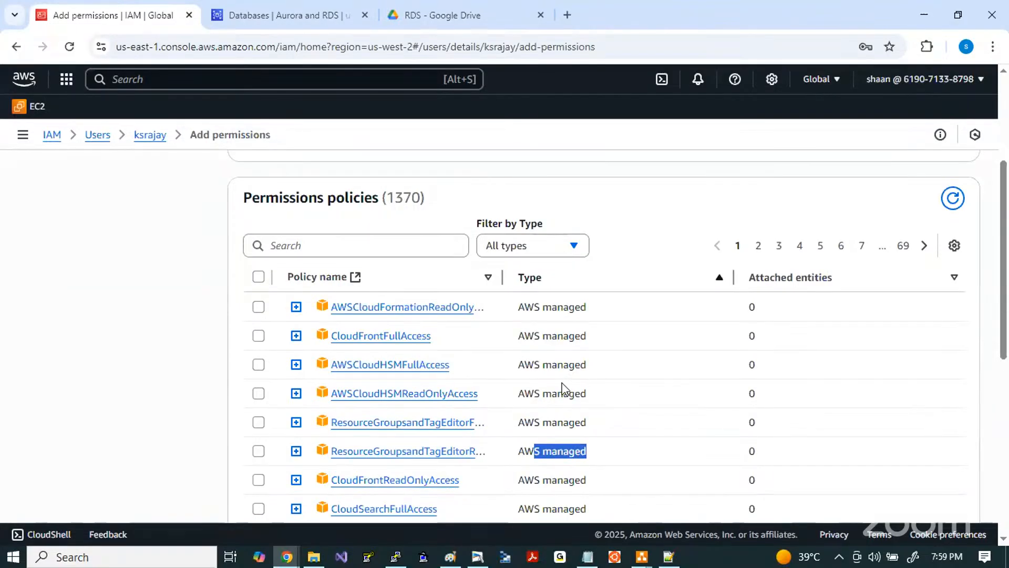
# Filter policies by 'S3', review the matches and tick AmazonS3FullAccess
pyautogui.click(314, 246)
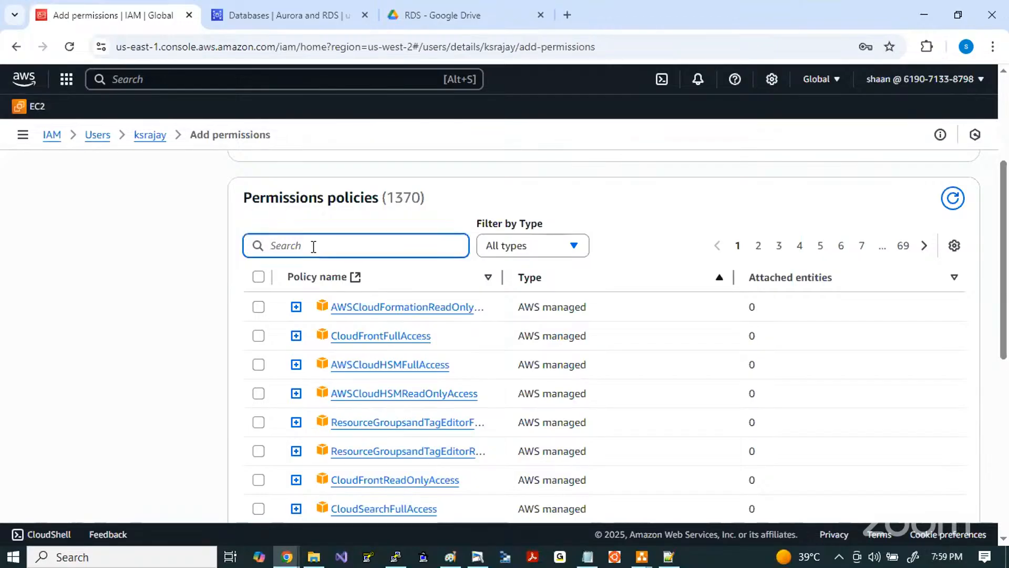
pyautogui.write('S')
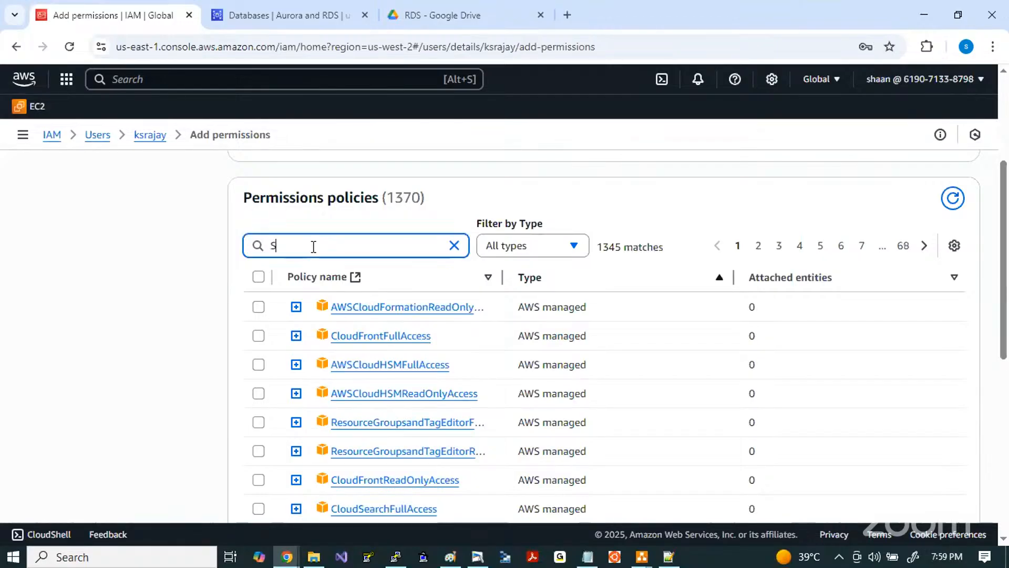
pyautogui.write('3')
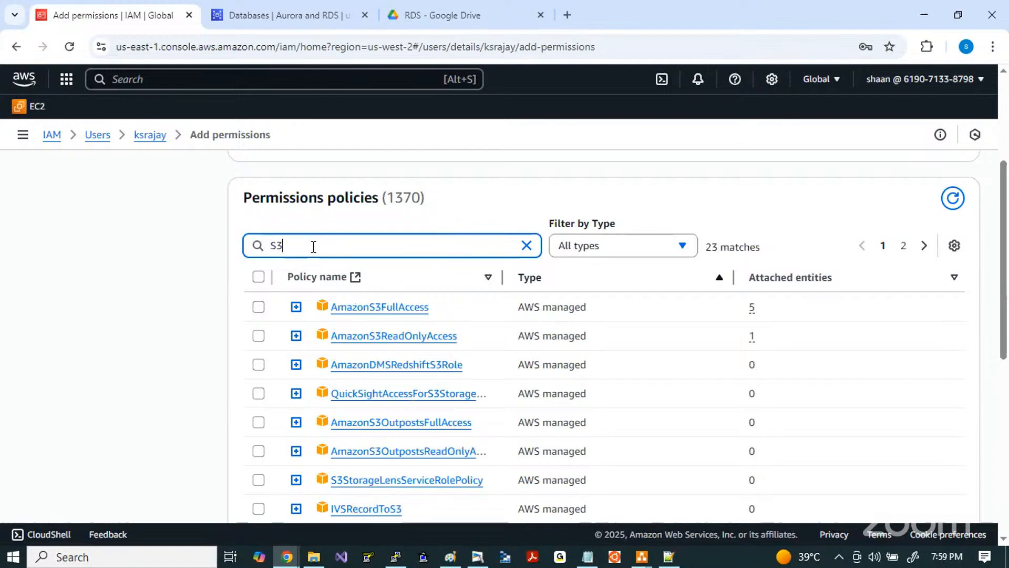
pyautogui.scroll(2, 314, 246)
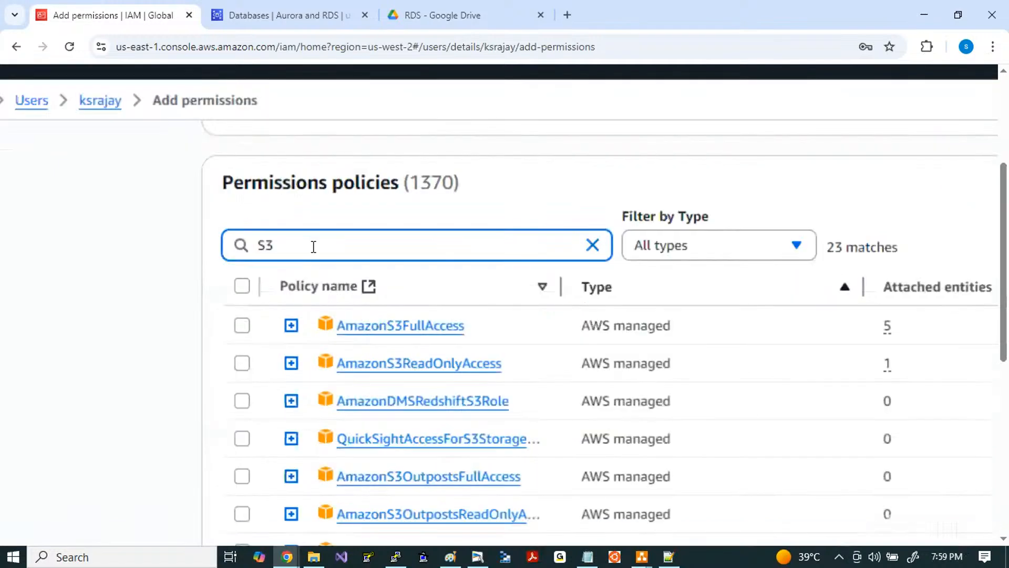
pyautogui.scroll(2, 314, 246)
pyautogui.scroll(-3, 473, 266)
pyautogui.hscroll(1, 473, 266)
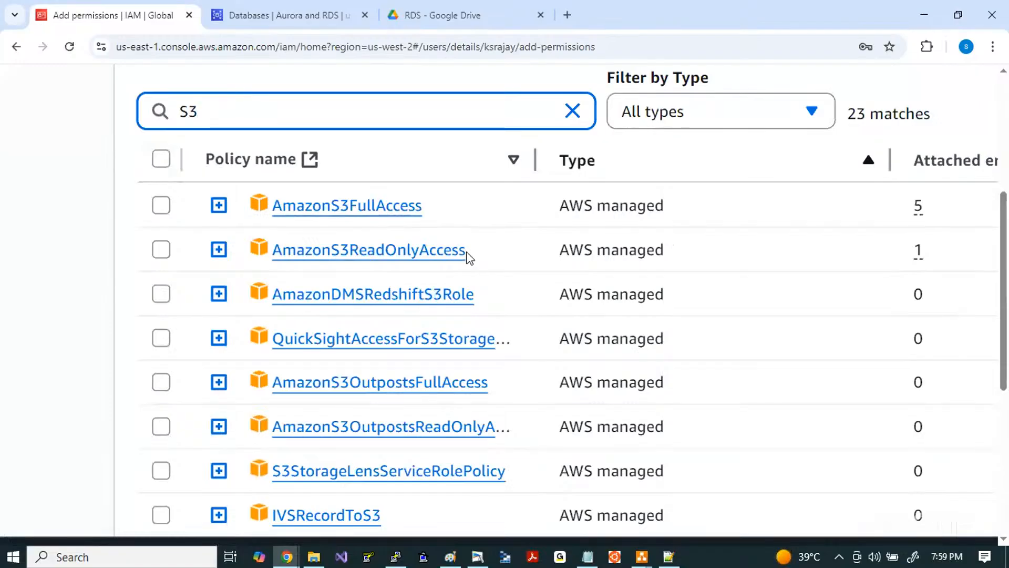
pyautogui.moveTo(466, 254); pyautogui.dragTo(332, 206)
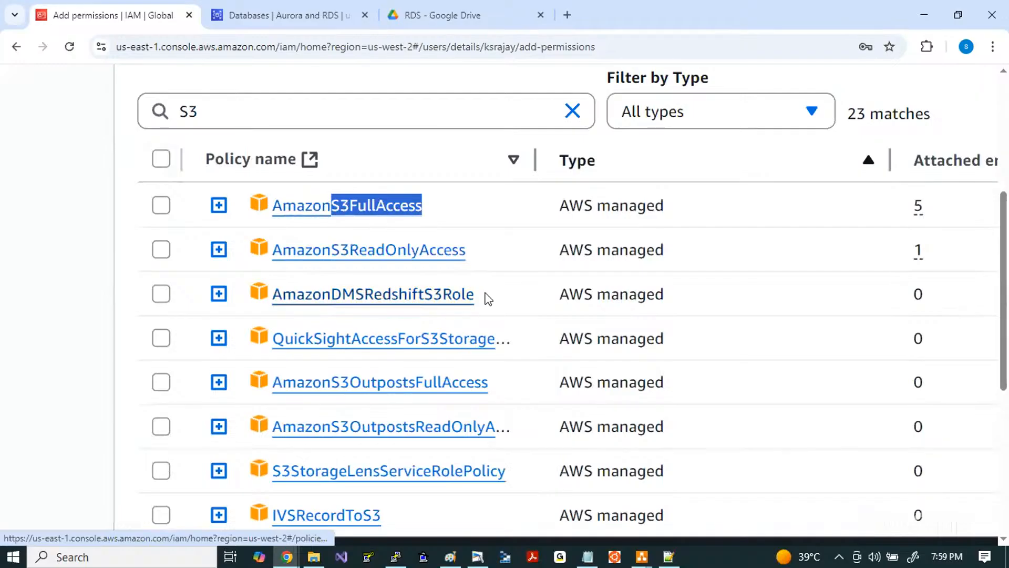
pyautogui.moveTo(487, 297); pyautogui.dragTo(401, 293)
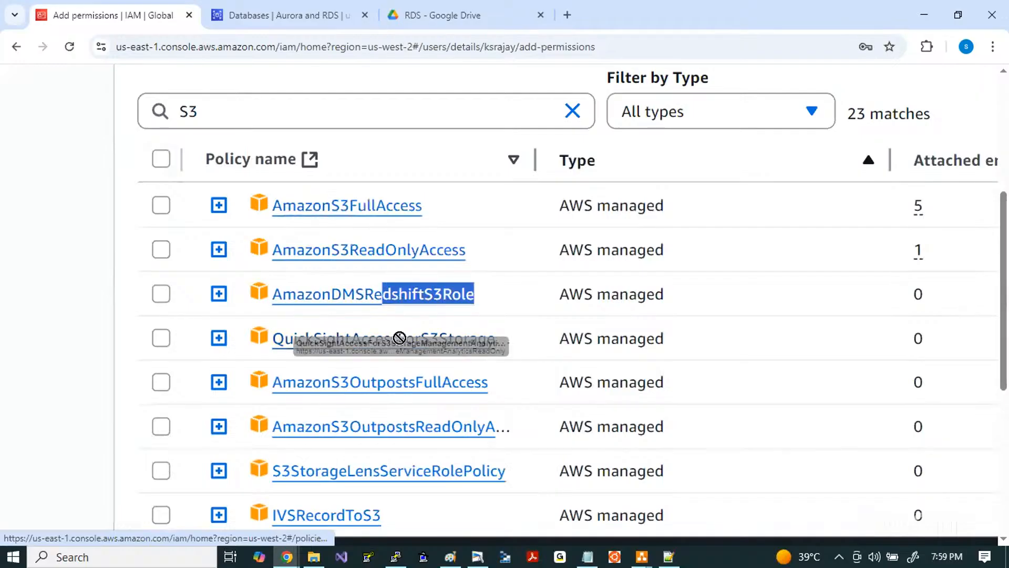
pyautogui.moveTo(507, 394); pyautogui.dragTo(338, 382)
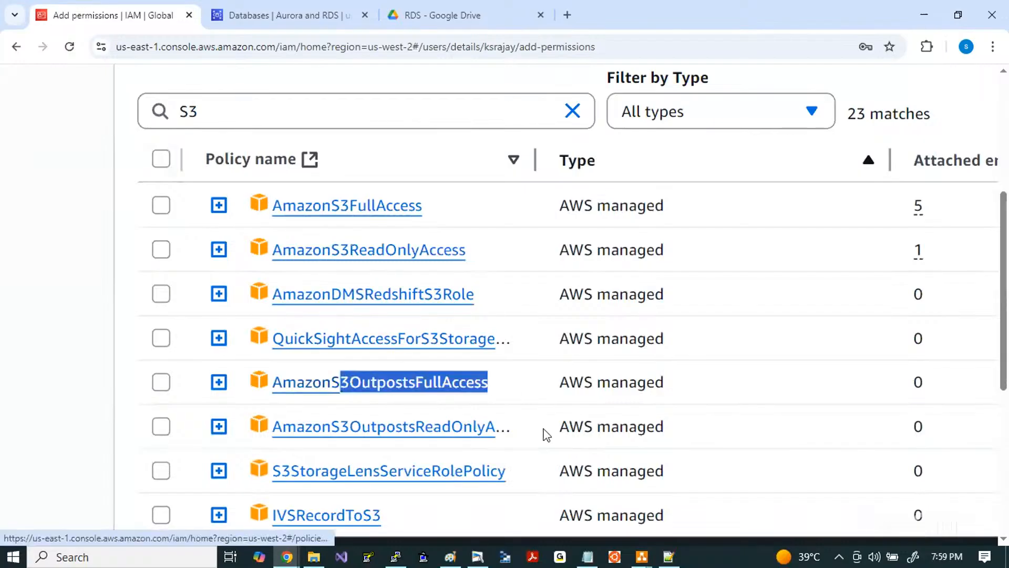
pyautogui.click(447, 427)
pyautogui.moveTo(496, 426); pyautogui.dragTo(342, 425)
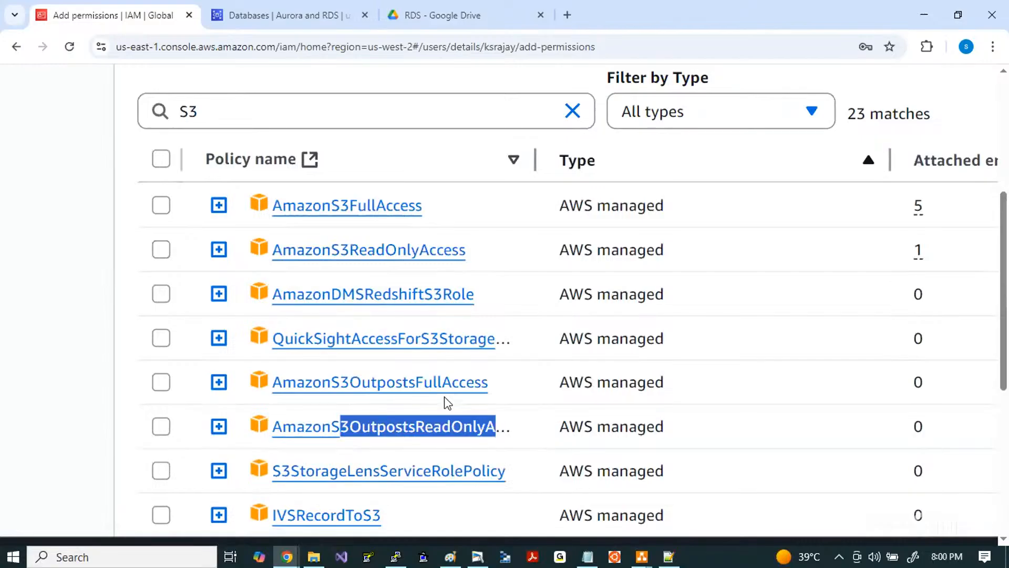
pyautogui.click(162, 205)
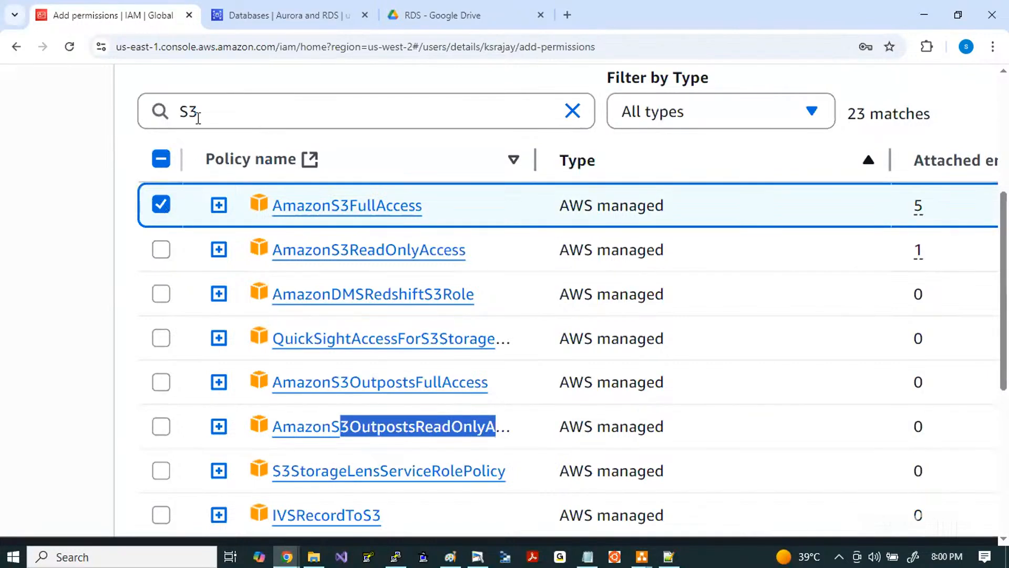
pyautogui.moveTo(198, 117); pyautogui.dragTo(167, 113)
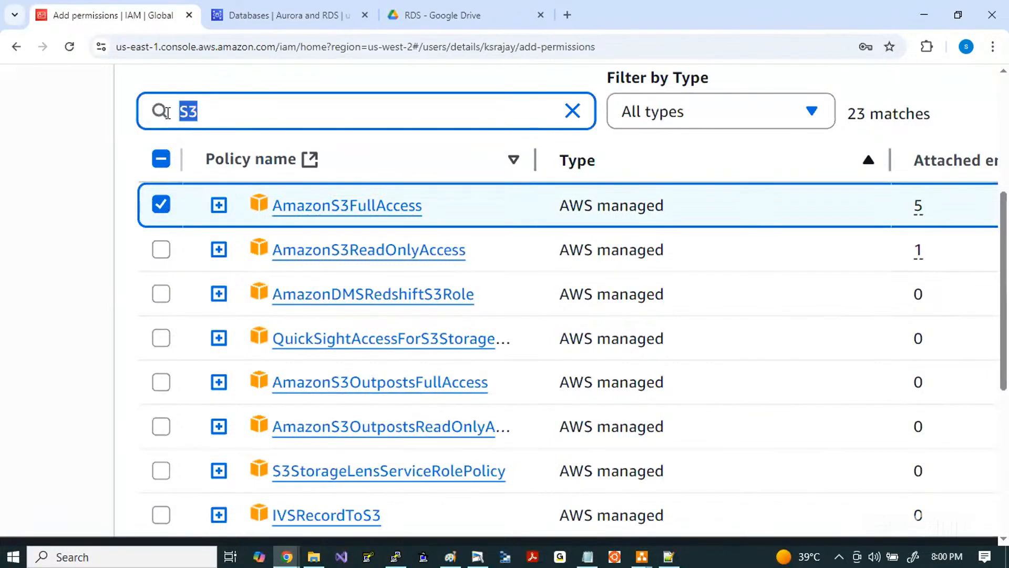
# Change the policy search to 'ec2' and tick AmazonEC2FullAccess
pyautogui.press('BackSpace')
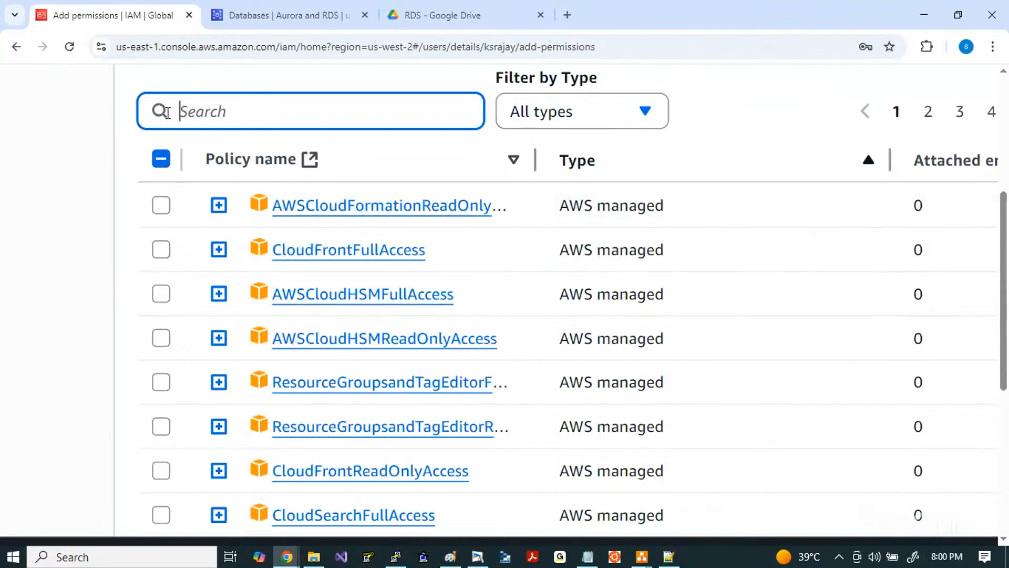
pyautogui.write('ec2')
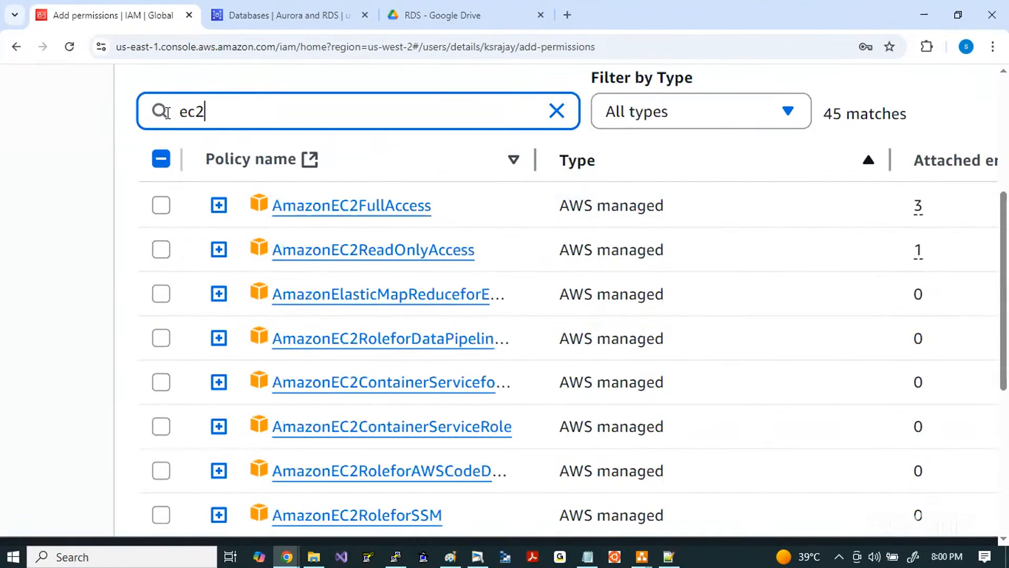
pyautogui.click(435, 206)
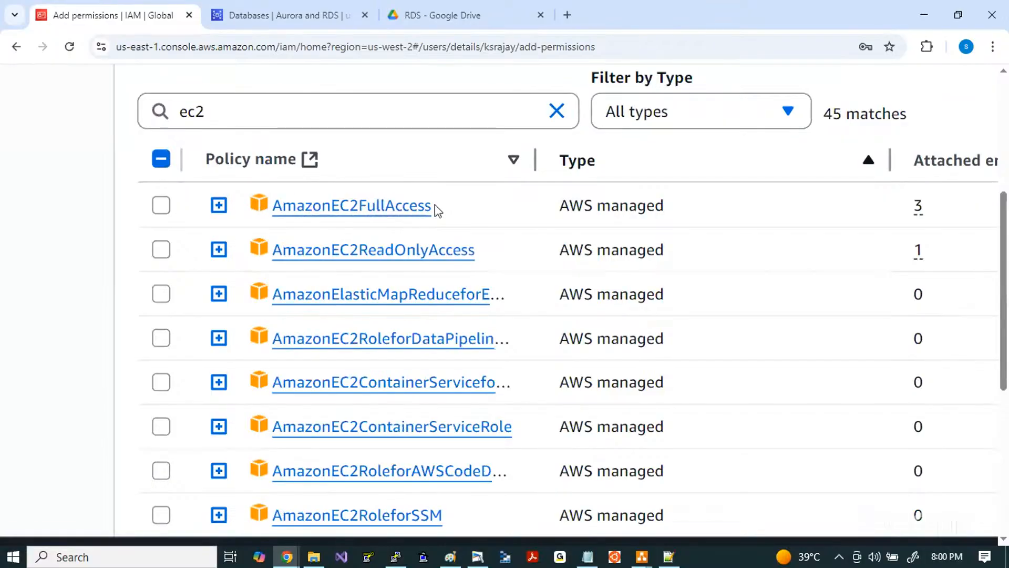
pyautogui.moveTo(434, 204); pyautogui.dragTo(272, 206)
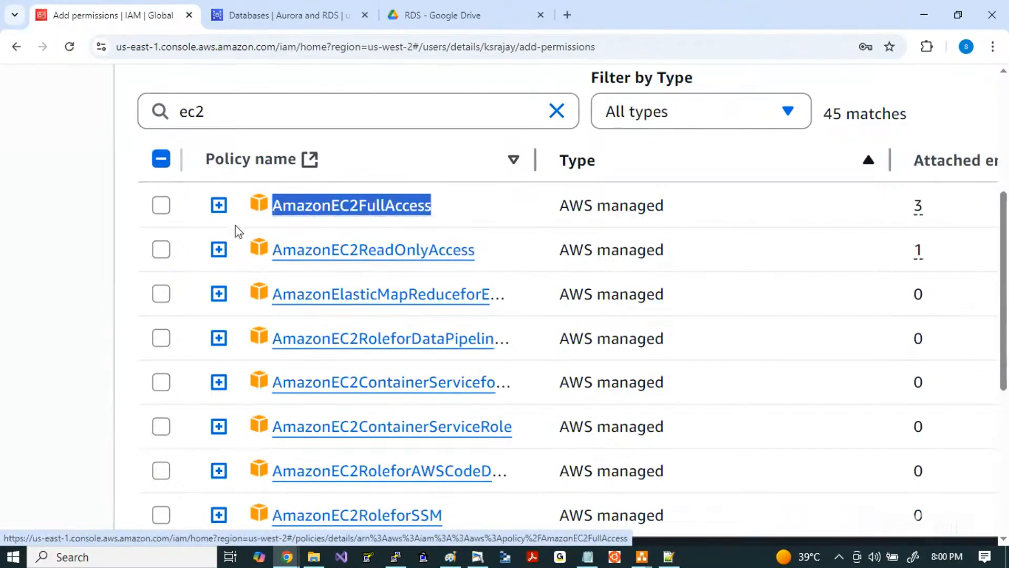
pyautogui.click(162, 209)
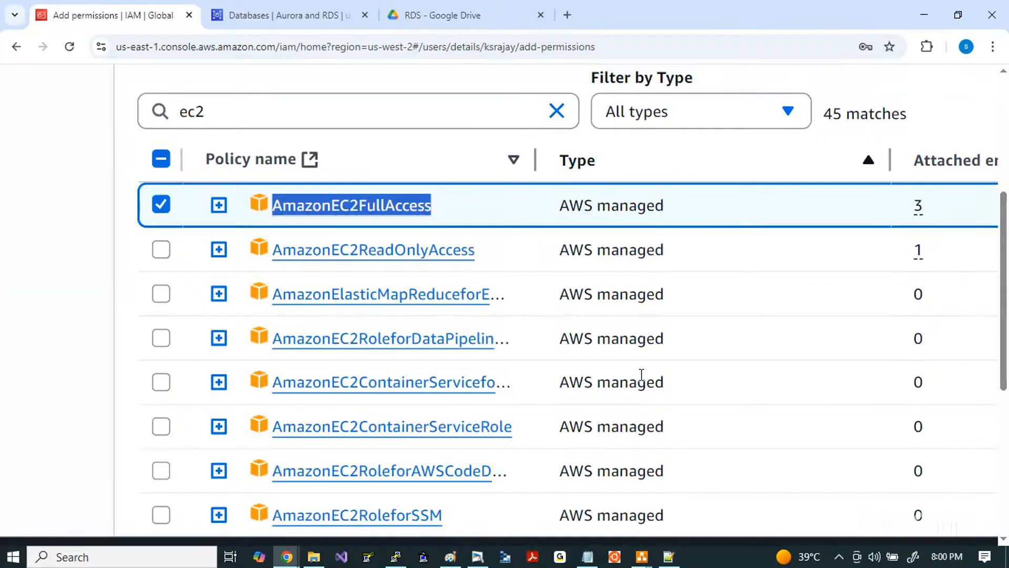
pyautogui.scroll(-5, 753, 239)
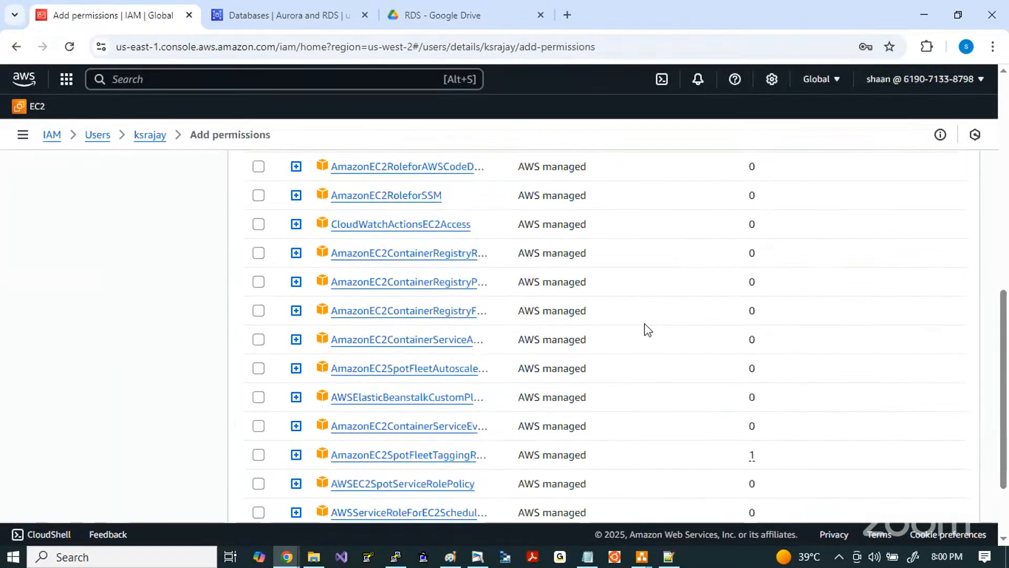
pyautogui.scroll(-2, 644, 324)
# Review AmazonS3FullAccess and AmazonEC2FullAccess, then attach both to ksrajay
pyautogui.click(961, 481)
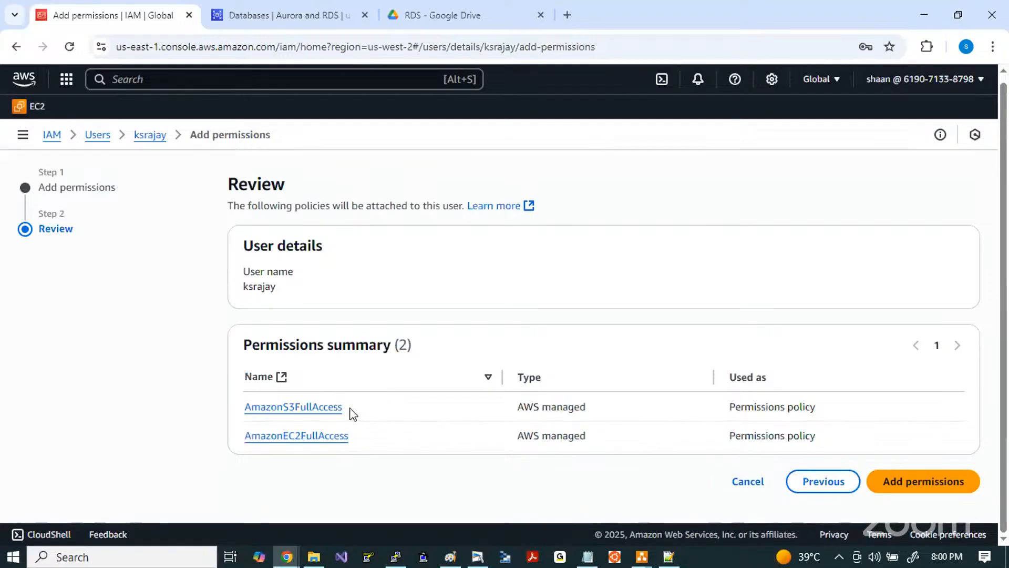
pyautogui.moveTo(349, 409); pyautogui.dragTo(237, 412)
pyautogui.click(361, 444)
pyautogui.moveTo(361, 444); pyautogui.dragTo(209, 439)
pyautogui.click(394, 440)
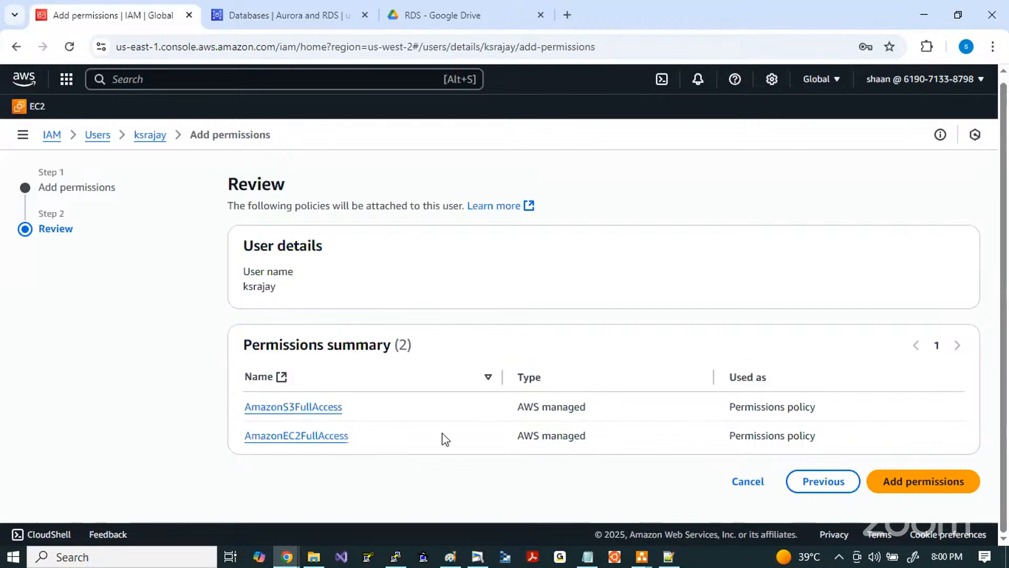
pyautogui.click(933, 483)
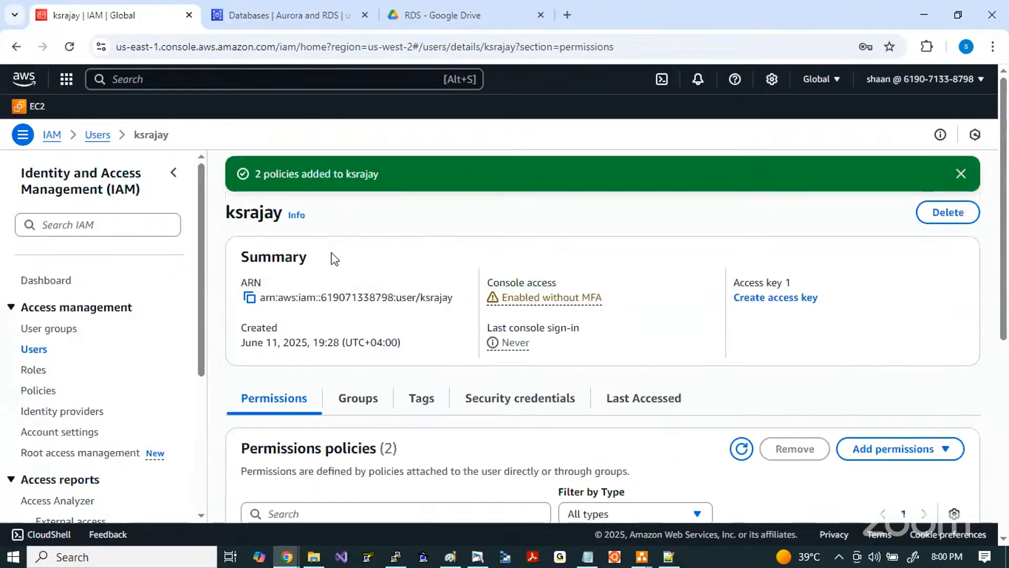
# Verify ksrajay's permissions policies list AmazonEC2FullAccess and AmazonS3FullAccess attached directly
pyautogui.moveTo(225, 215); pyautogui.dragTo(281, 215)
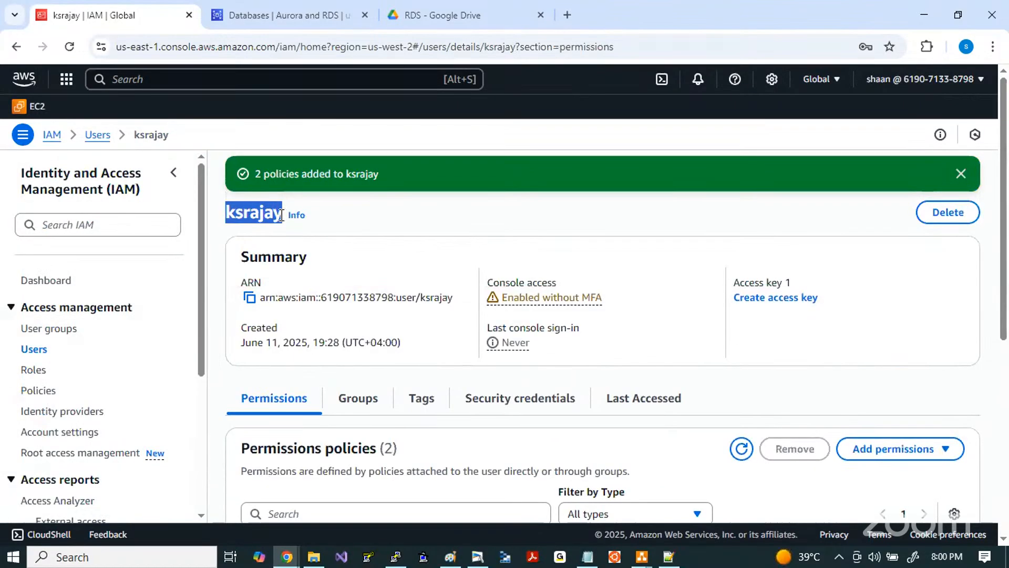
pyautogui.scroll(-3, 321, 292)
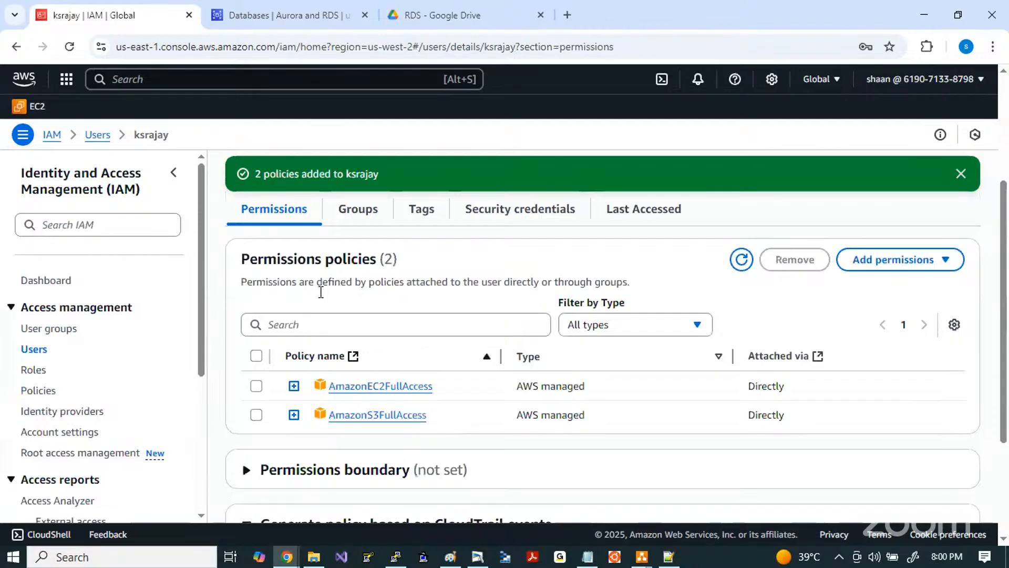
pyautogui.scroll(-3, 321, 292)
pyautogui.scroll(3, 448, 360)
pyautogui.moveTo(449, 360); pyautogui.dragTo(330, 359)
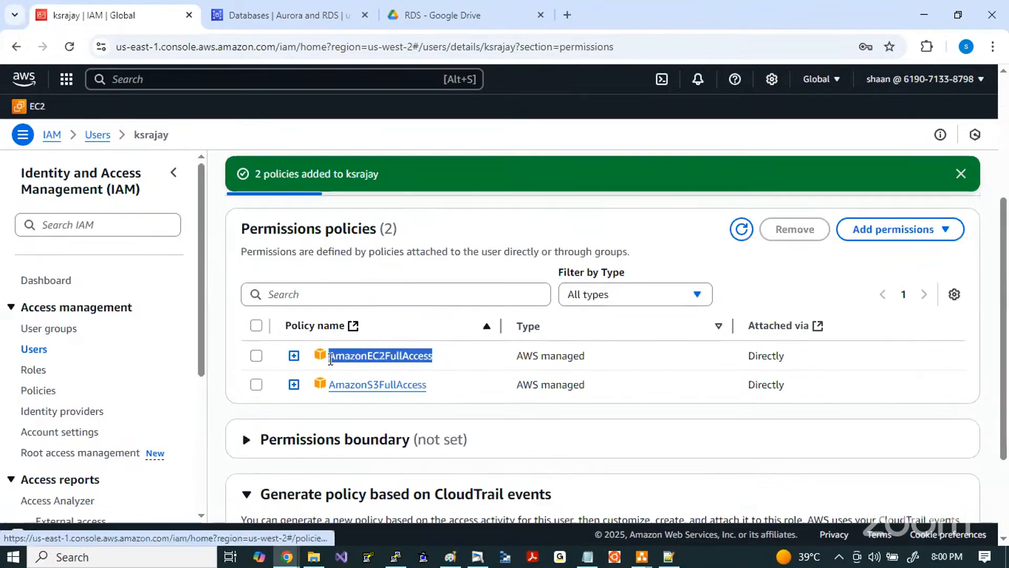
pyautogui.moveTo(465, 390); pyautogui.dragTo(331, 387)
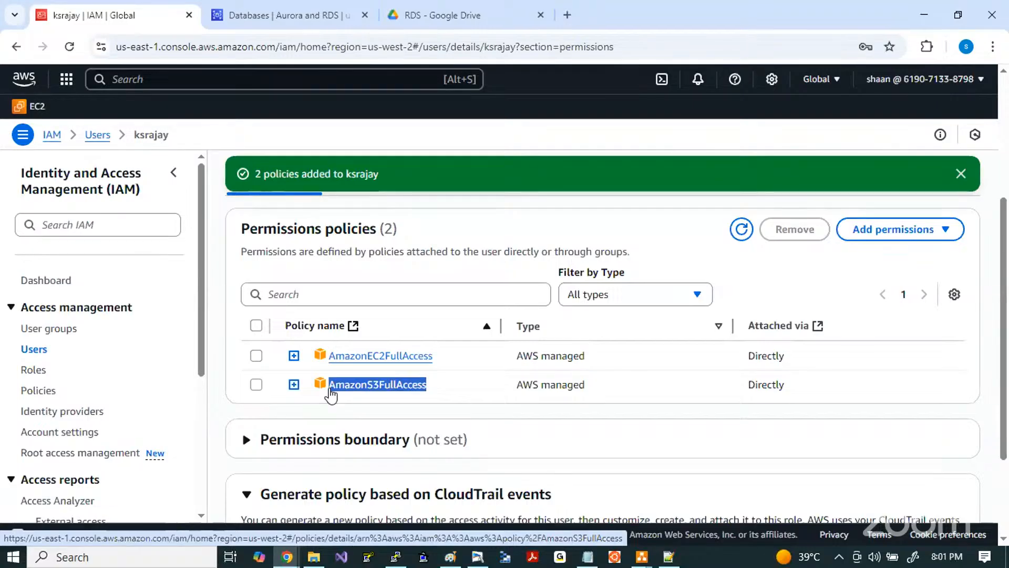
pyautogui.click(286, 556)
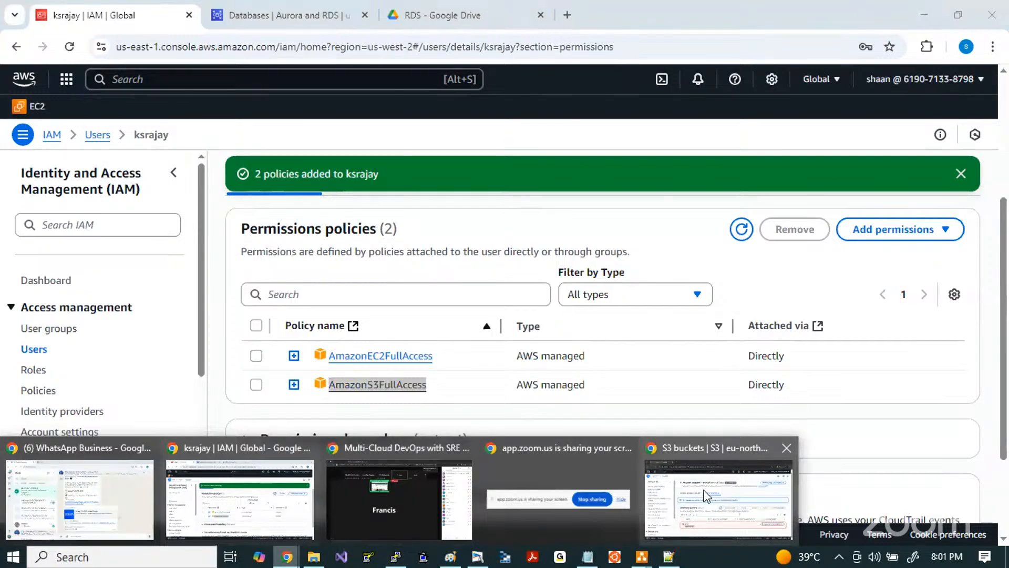
# In the incognito S3 window, box the signed-in user and note the Access Denied error
pyautogui.click(705, 495)
pyautogui.press('Print')
pyautogui.moveTo(812, 58); pyautogui.dragTo(992, 135)
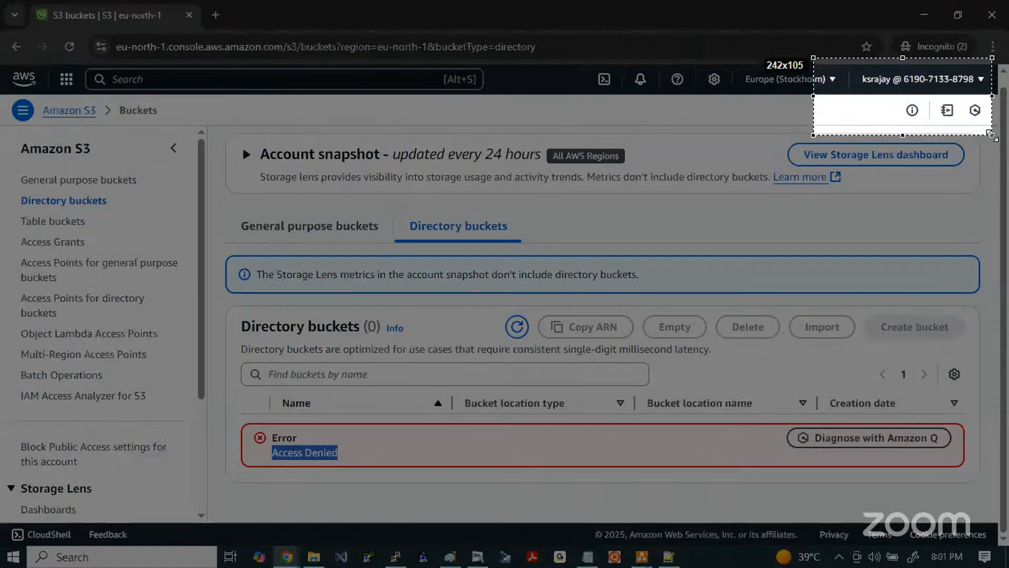
pyautogui.click(799, 51)
pyautogui.moveTo(857, 66); pyautogui.dragTo(910, 94)
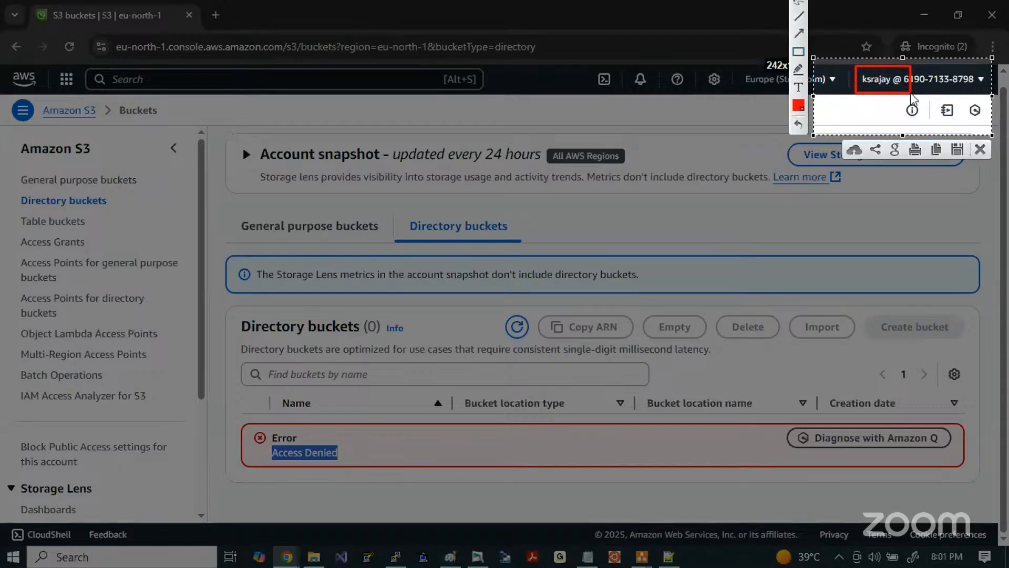
pyautogui.hotkey('ctrl', 'c')
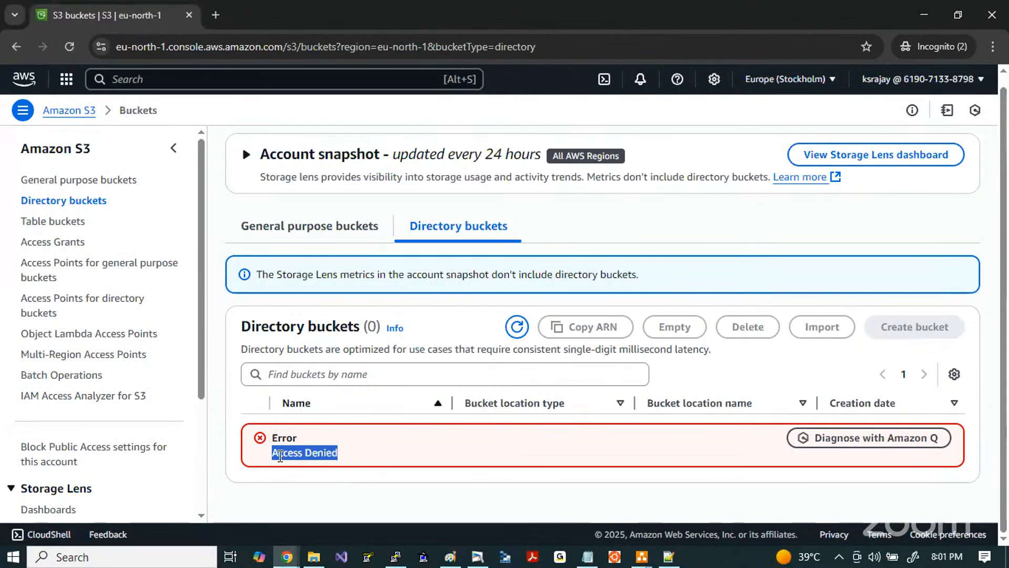
pyautogui.moveTo(265, 453); pyautogui.dragTo(354, 456)
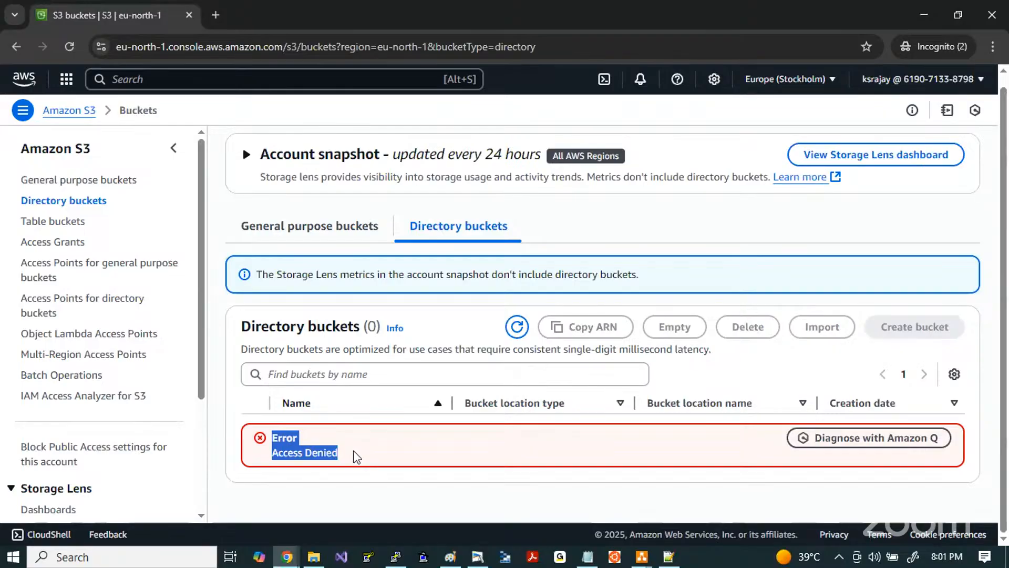
# Refresh the directory buckets and reload the S3 page; Access Denied with 0 buckets remains
pyautogui.click(516, 329)
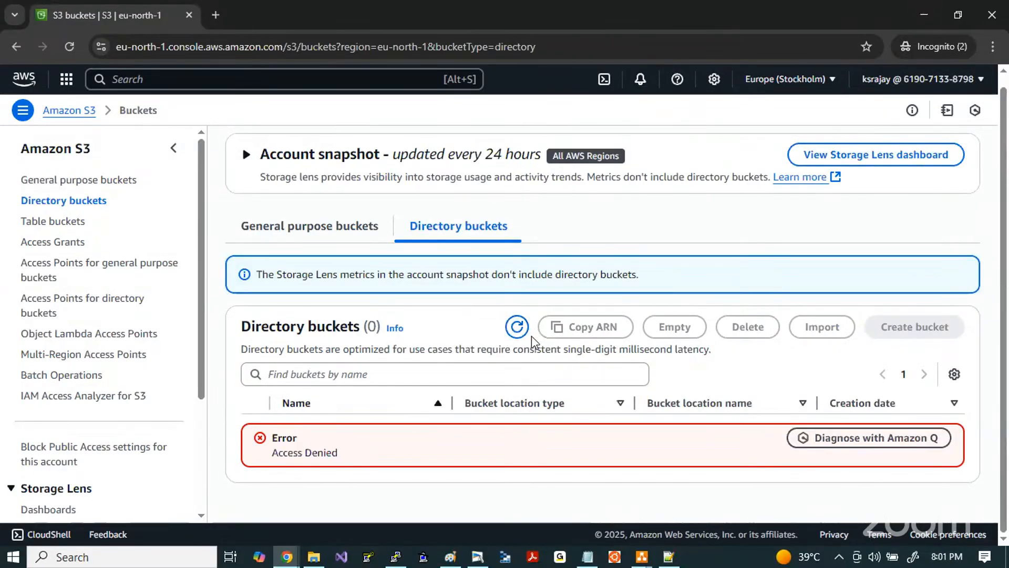
pyautogui.press('Print')
pyautogui.moveTo(479, 305); pyautogui.dragTo(580, 362)
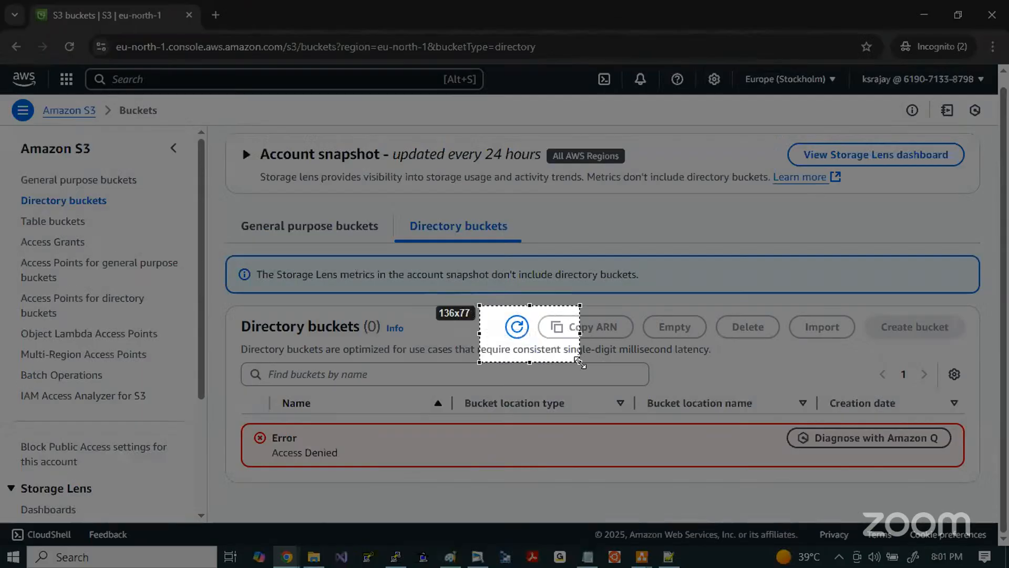
pyautogui.click(591, 286)
pyautogui.moveTo(495, 310); pyautogui.dragTo(548, 355)
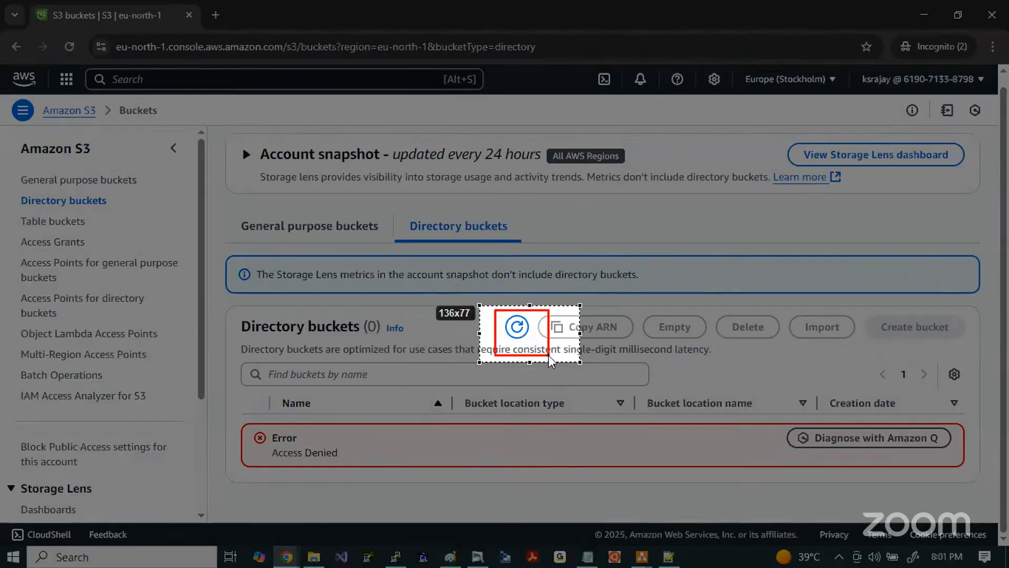
pyautogui.hotkey('ctrl', 'c')
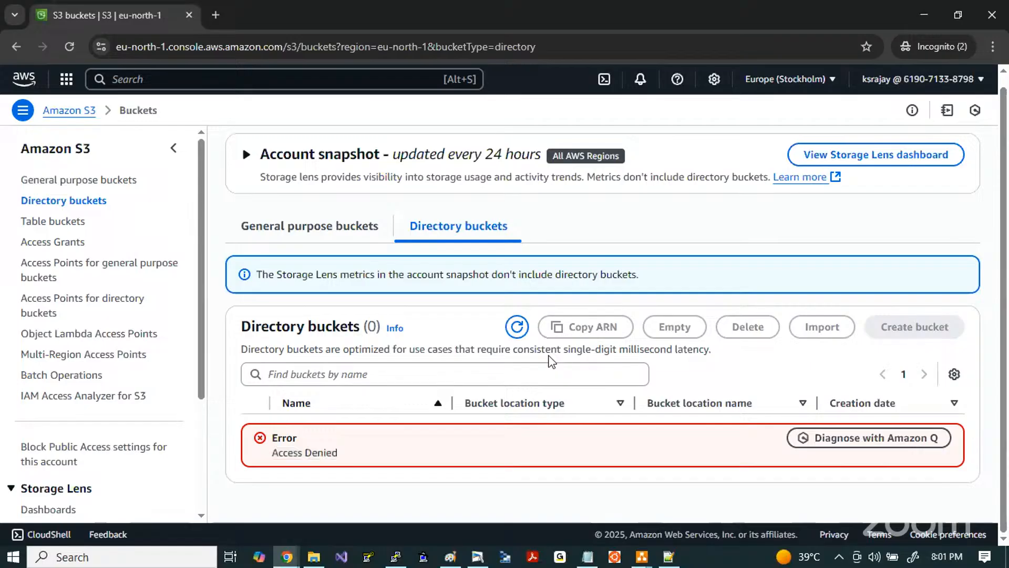
pyautogui.click(516, 326)
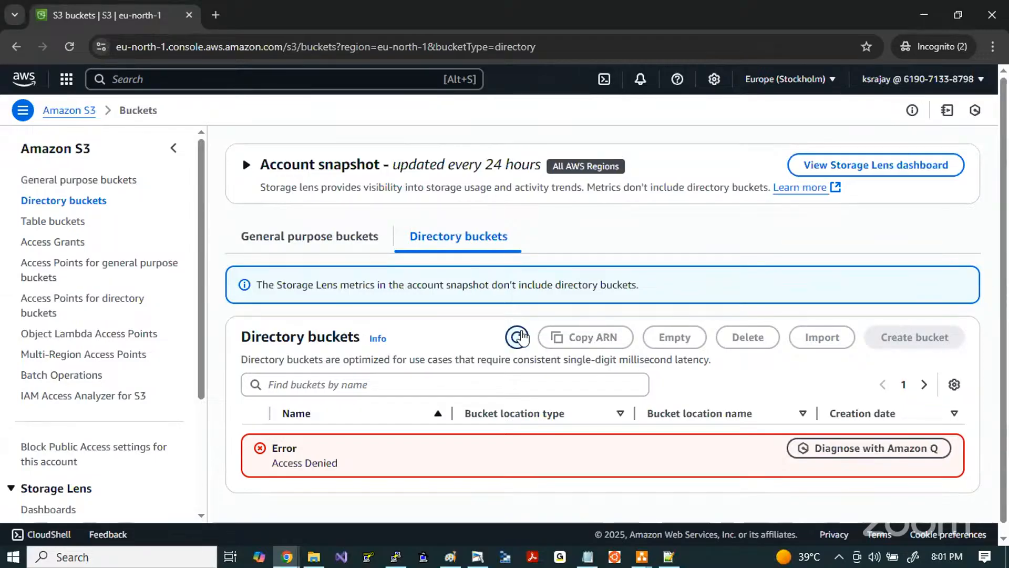
pyautogui.click(65, 45)
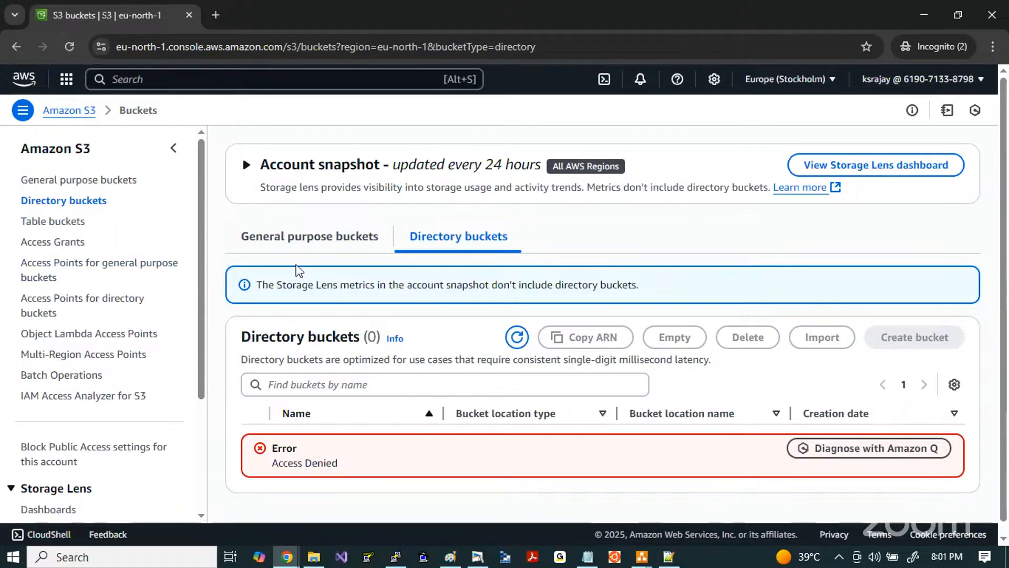
# Show the General purpose buckets tab and scroll through its 13 buckets in us-east-1 and us-west-2
pyautogui.click(273, 242)
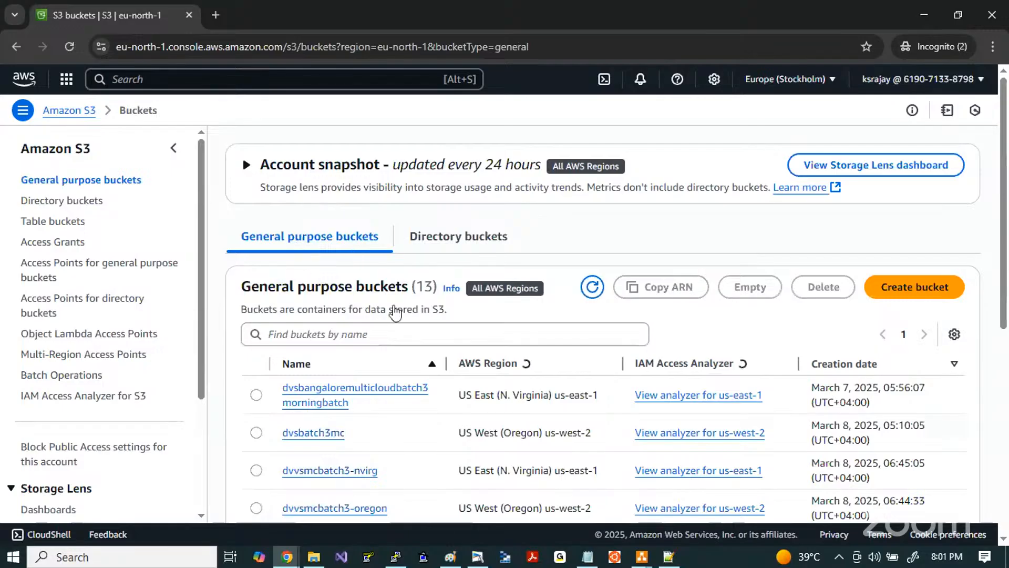
pyautogui.moveTo(220, 228); pyautogui.dragTo(382, 243)
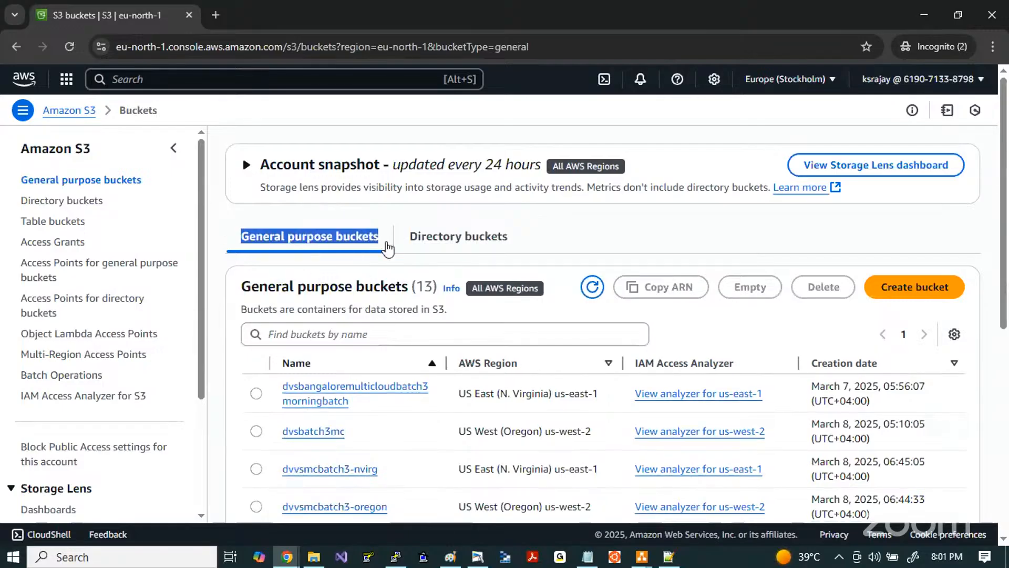
pyautogui.scroll(-4, 473, 428)
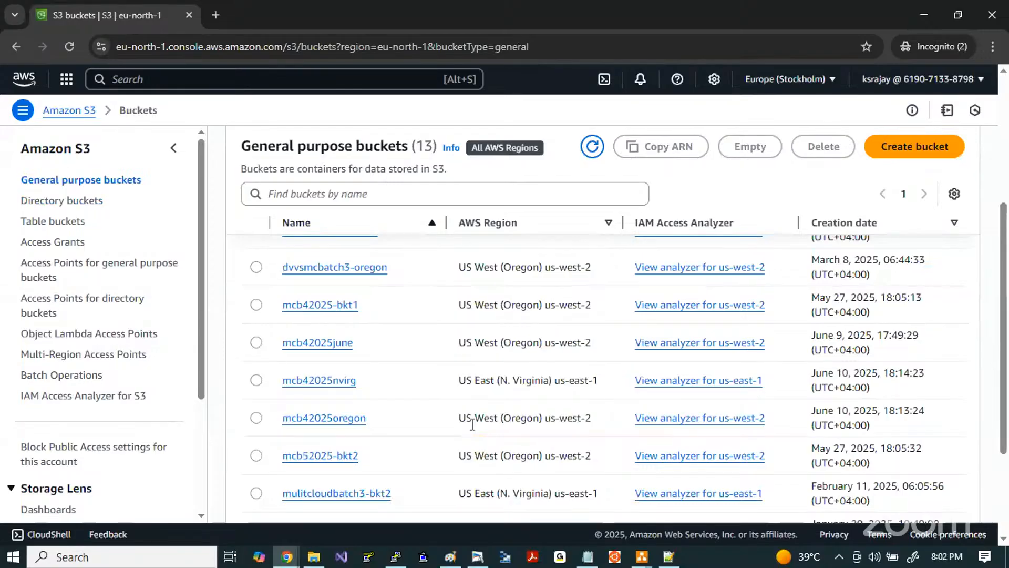
pyautogui.scroll(-2, 472, 425)
pyautogui.scroll(5, 472, 425)
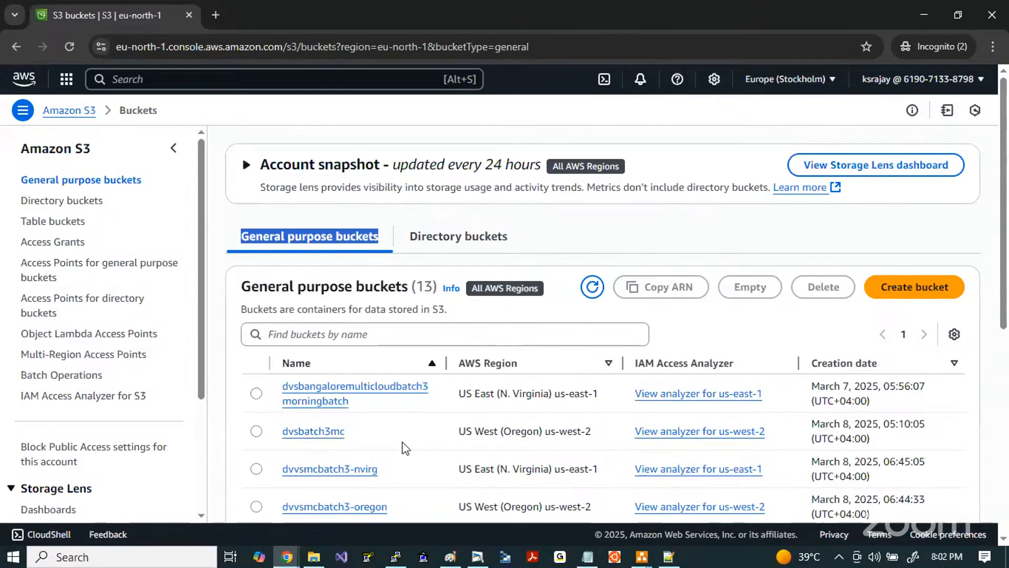
pyautogui.scroll(-7, 403, 444)
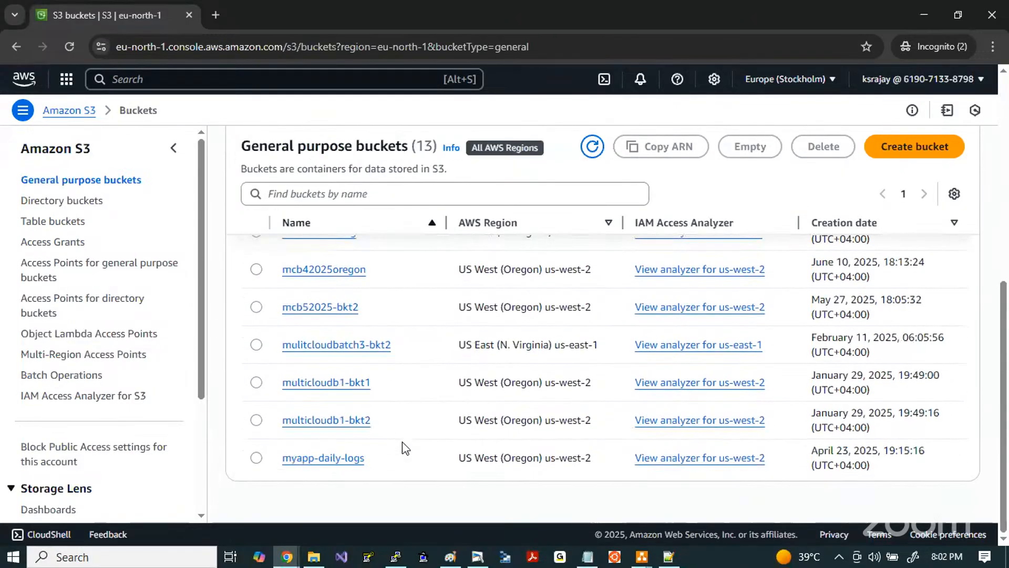
# Search ec2 and open EC2 Instances in eu-north-1, loading without errors but empty
pyautogui.click(131, 80)
pyautogui.write('ec2')
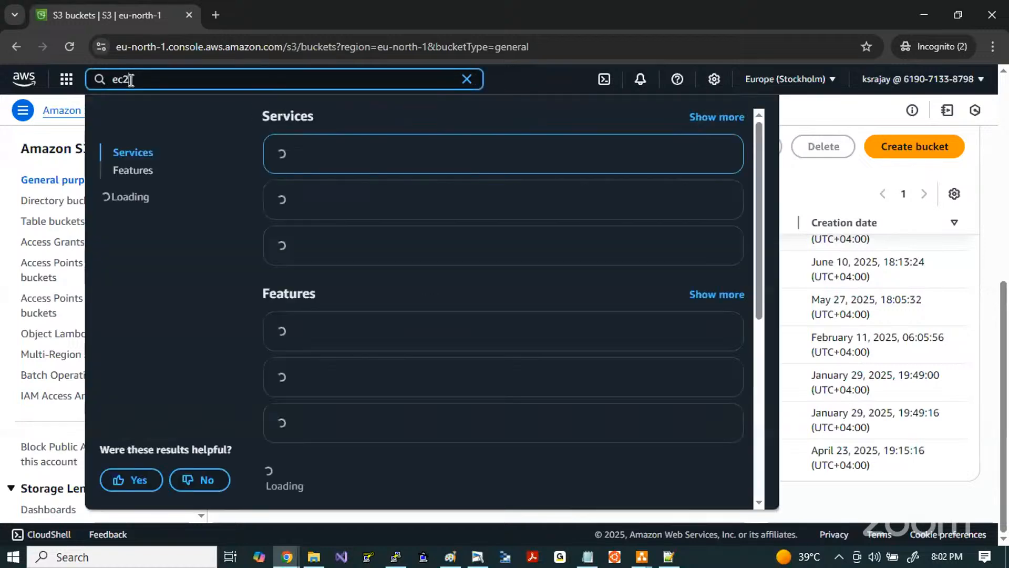
pyautogui.click(320, 157)
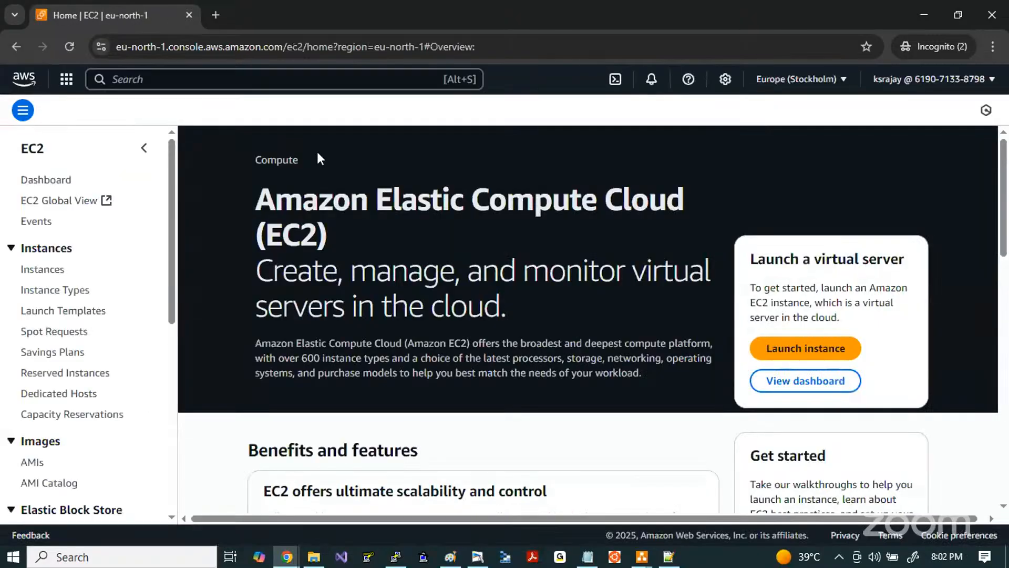
pyautogui.click(39, 272)
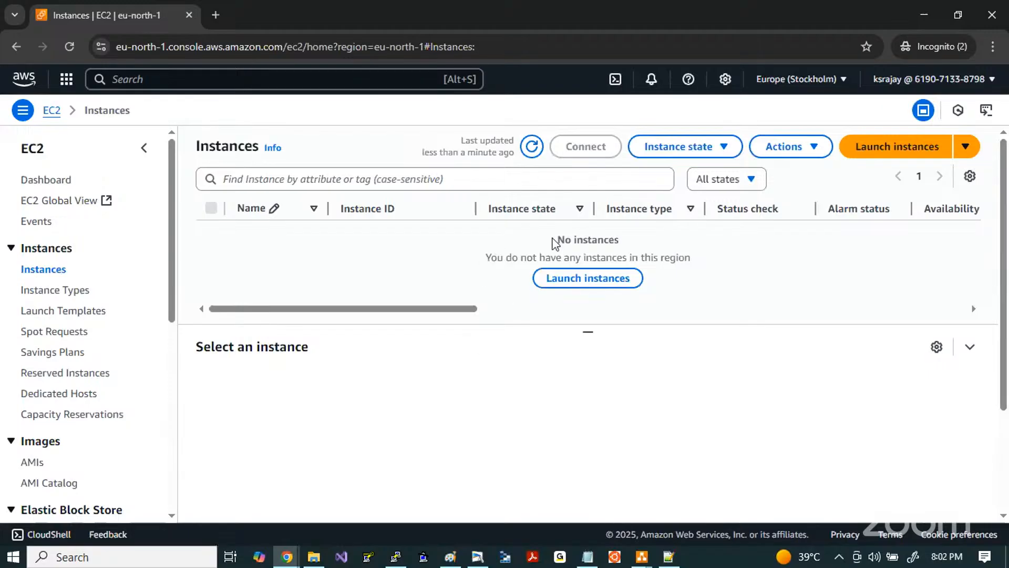
# Switch to the Oregon (us-west-2) region and confirm the stopped jenkinsserver instance's name
pyautogui.moveTo(556, 239); pyautogui.dragTo(623, 238)
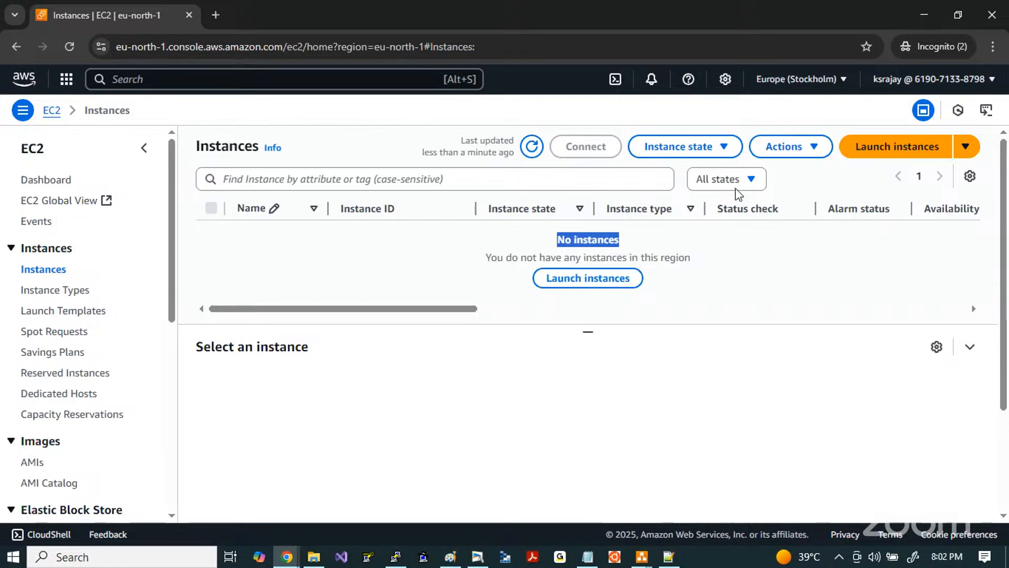
pyautogui.click(806, 80)
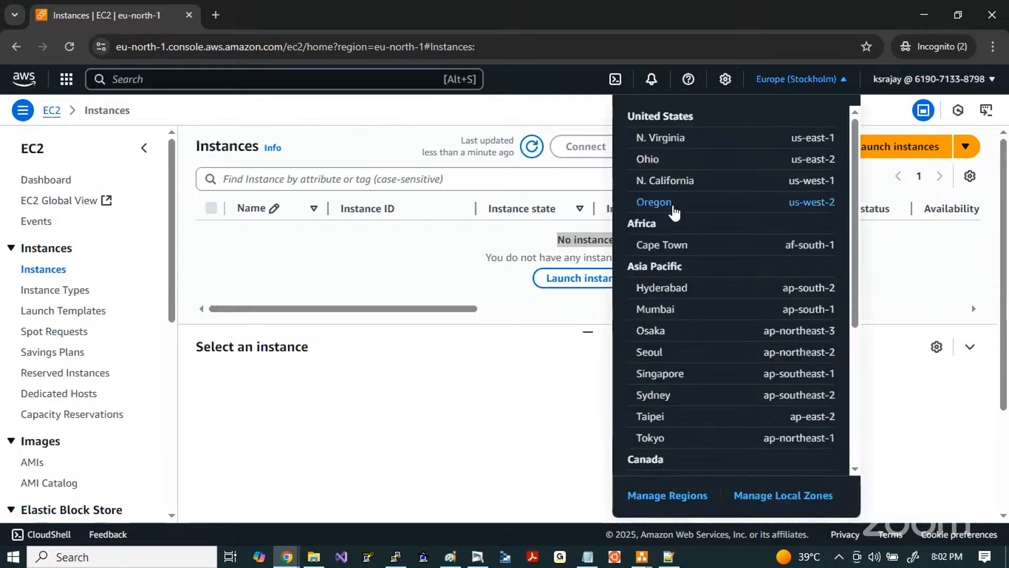
pyautogui.moveTo(637, 203); pyautogui.dragTo(665, 203)
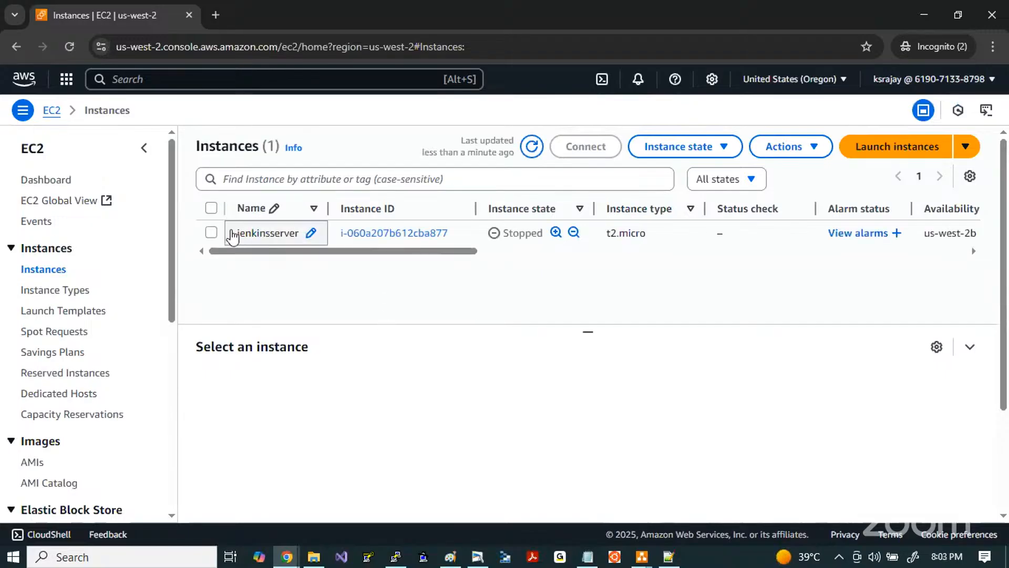
pyautogui.click(311, 232)
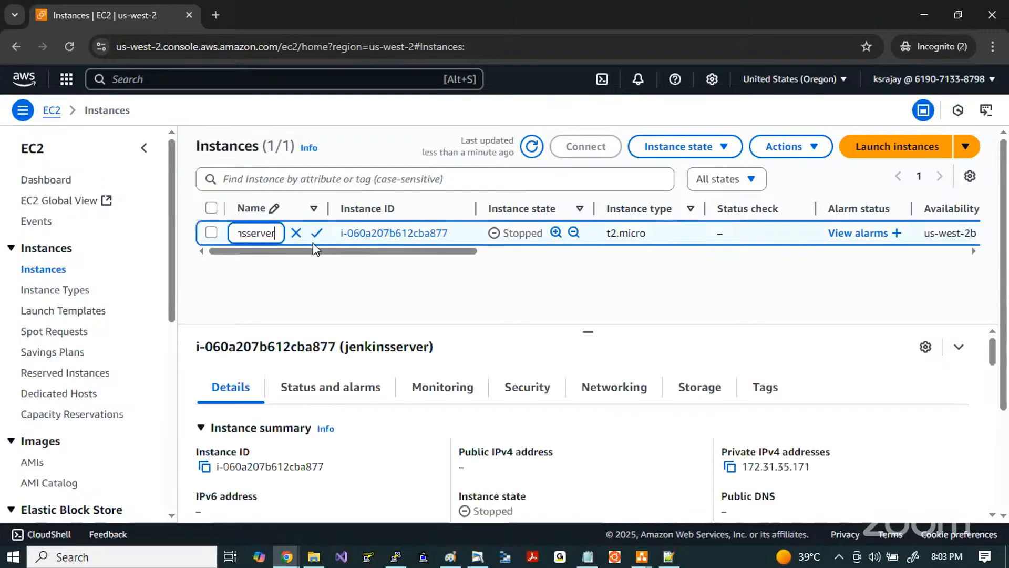
pyautogui.click(302, 276)
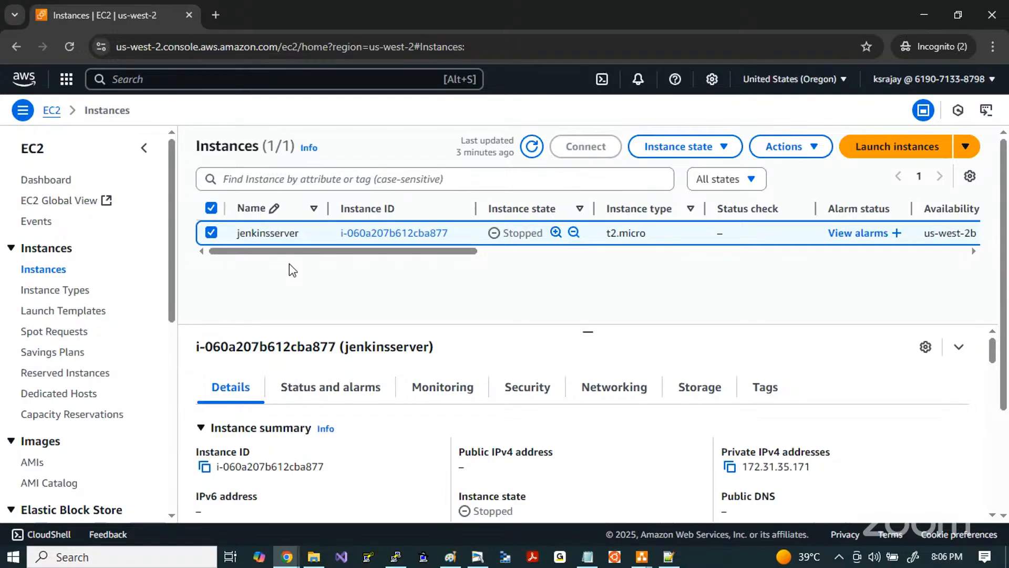
pyautogui.click(288, 560)
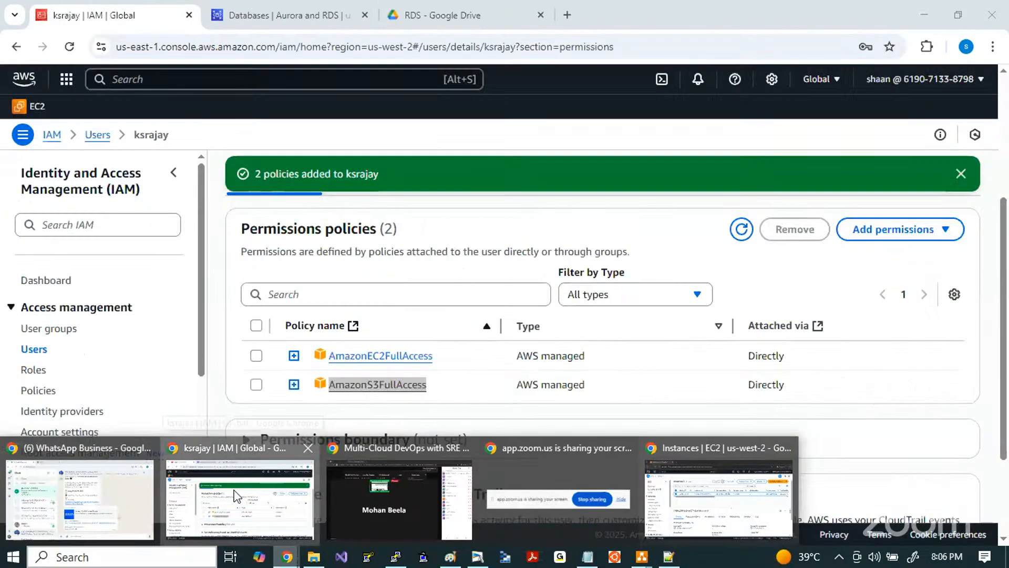
# Review the AmazonEC2FullAccess policy details in a new tab, then return to the user's permissions list
pyautogui.click(240, 497)
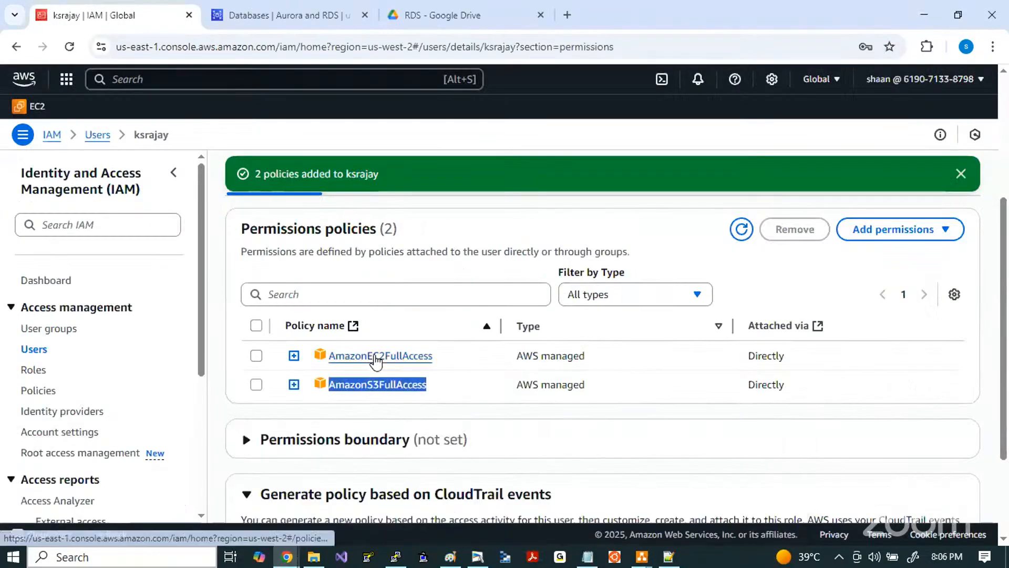
pyautogui.click(378, 357)
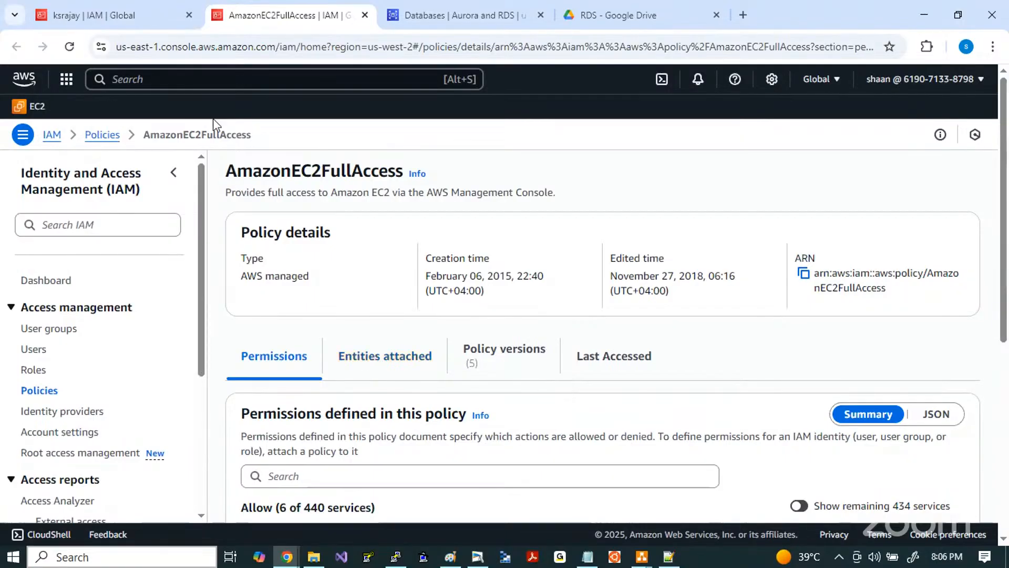
pyautogui.moveTo(106, 15)
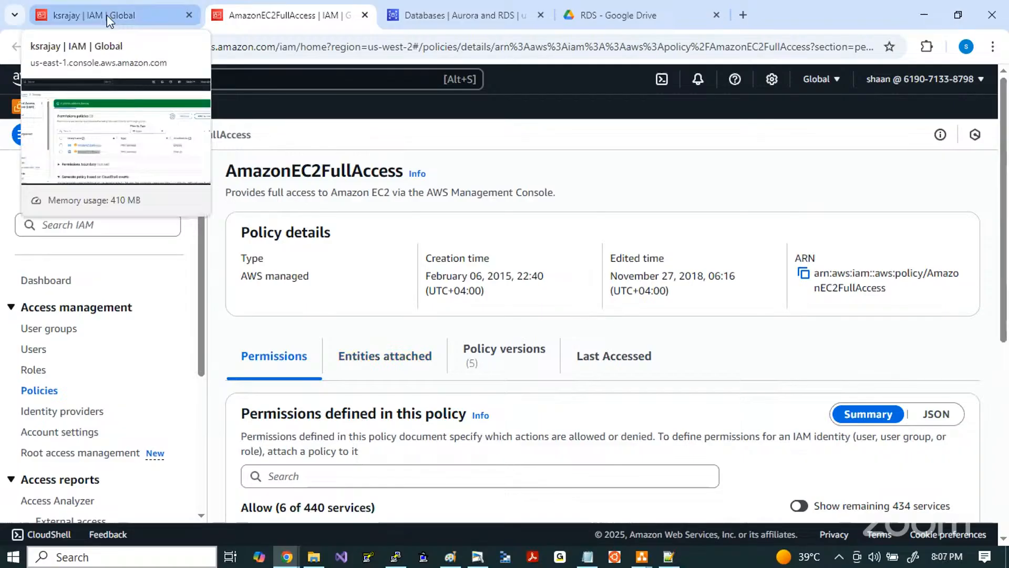
pyautogui.click(106, 15)
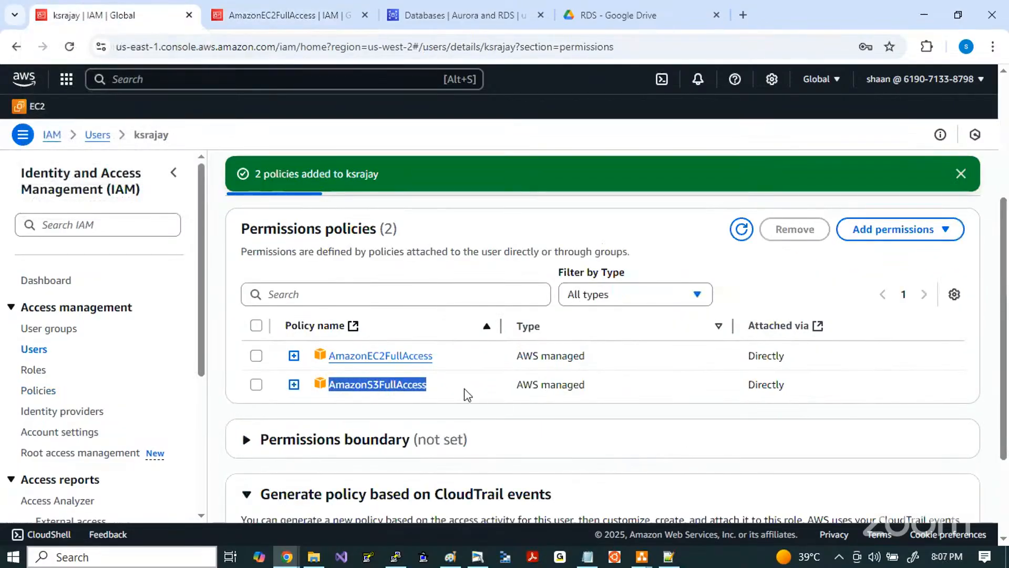
# Begin adding permissions to the user, then cancel back to the user's details page
pyautogui.click(435, 361)
pyautogui.moveTo(436, 361); pyautogui.dragTo(328, 355)
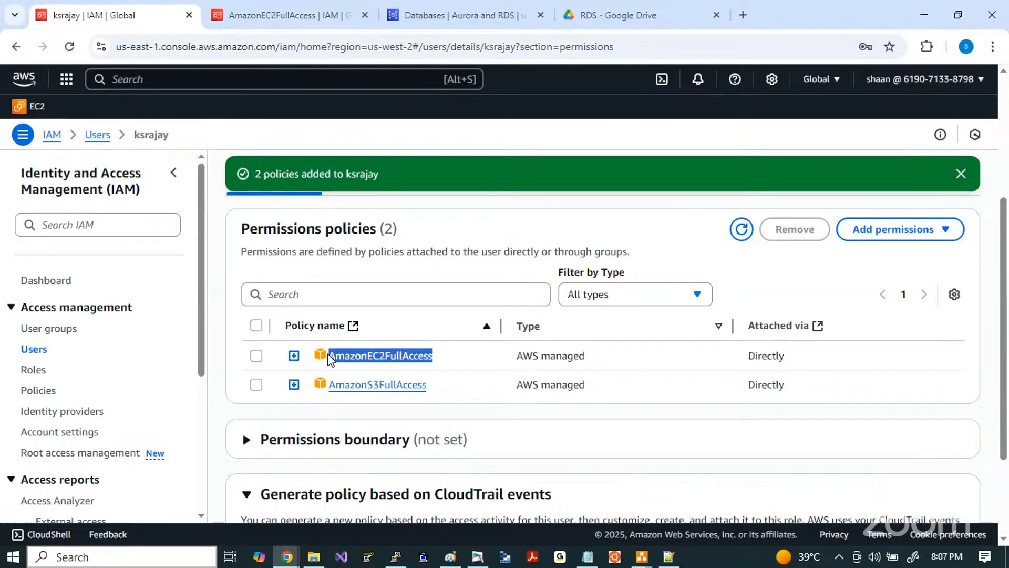
pyautogui.click(880, 236)
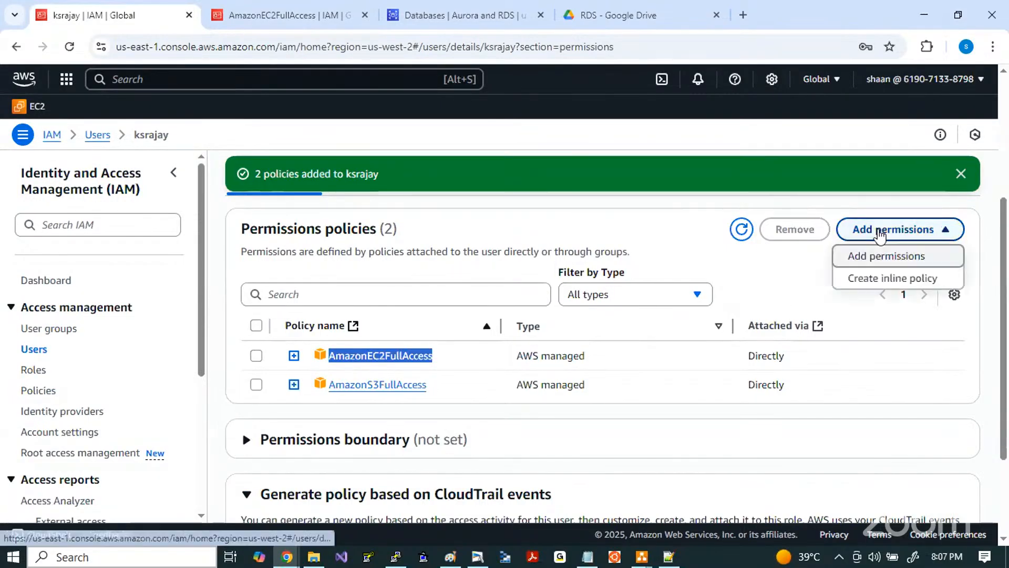
pyautogui.click(859, 258)
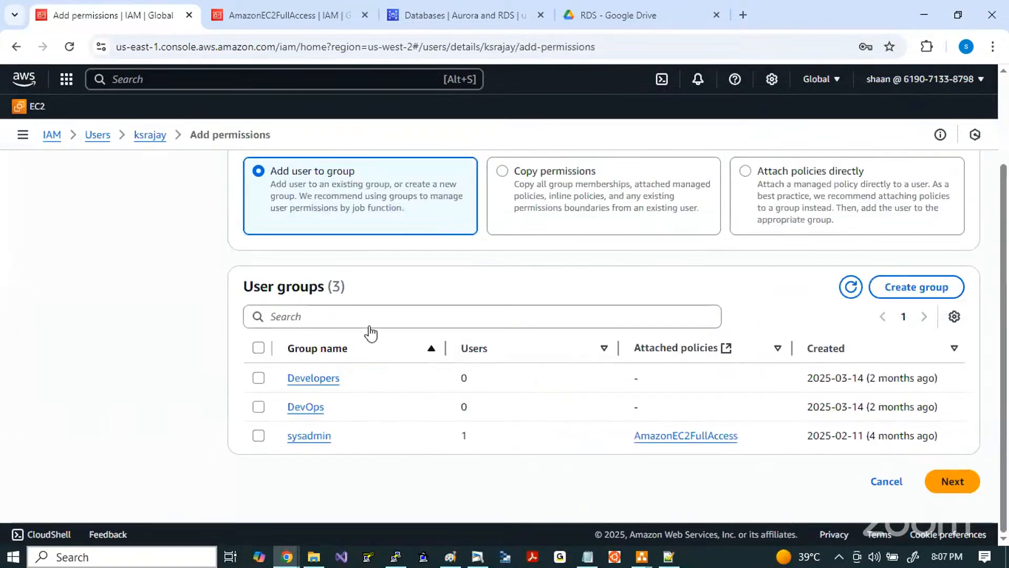
pyautogui.click(887, 483)
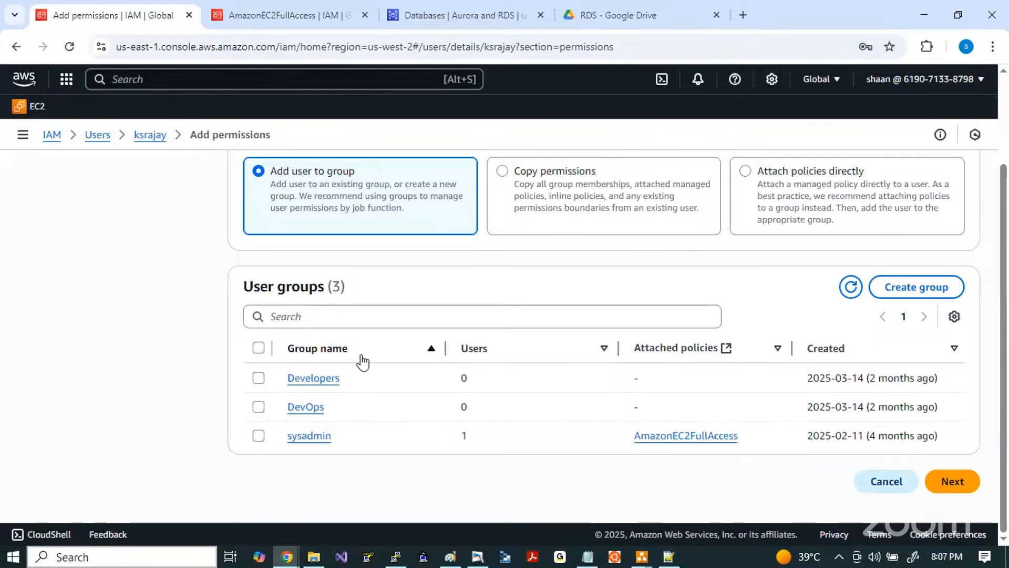
pyautogui.scroll(-3, 390, 428)
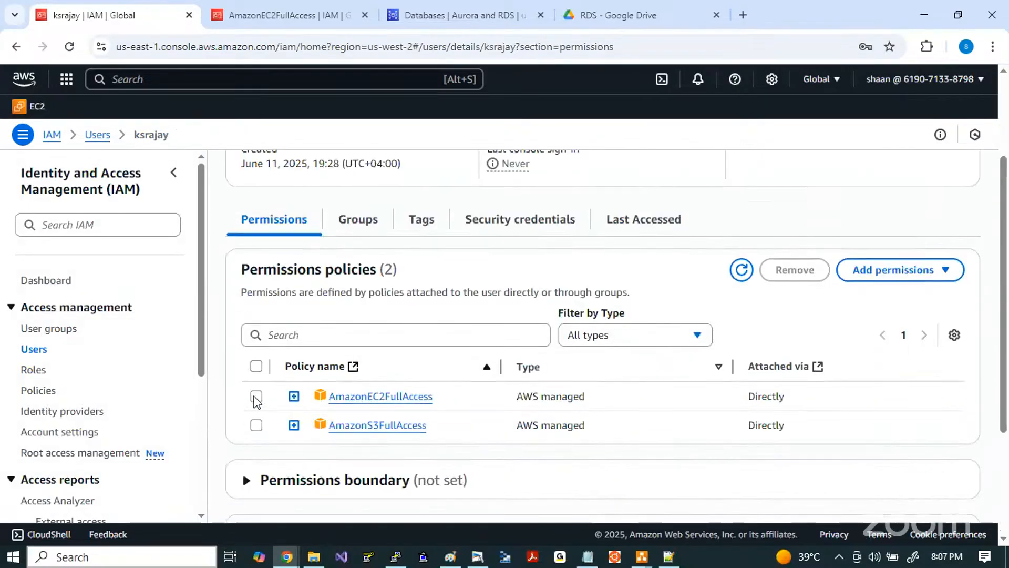
# Remove AmazonEC2FullAccess and AmazonS3FullAccess from the user, then start Add permissions again
pyautogui.click(256, 397)
pyautogui.click(257, 425)
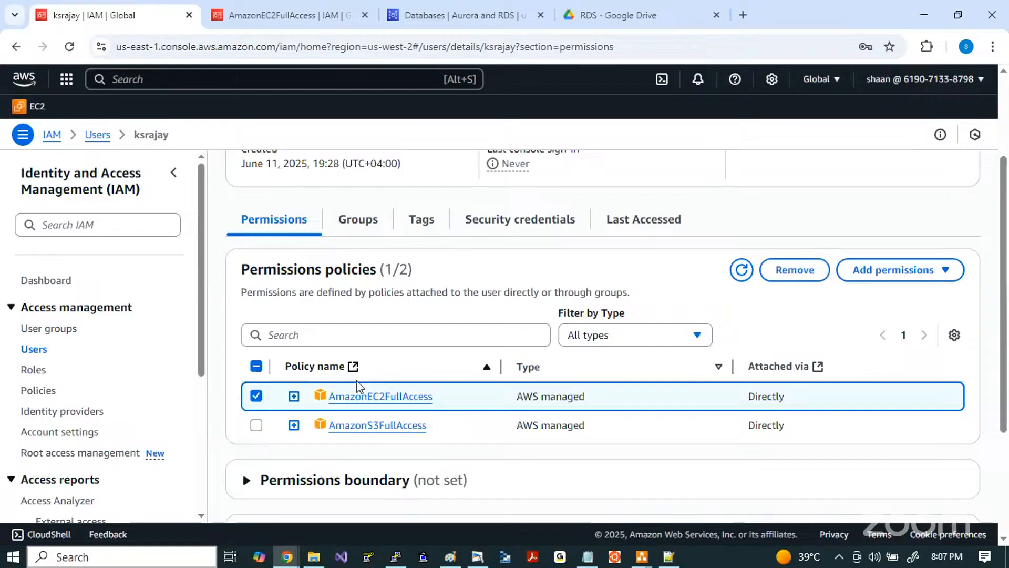
pyautogui.click(792, 279)
pyautogui.click(682, 344)
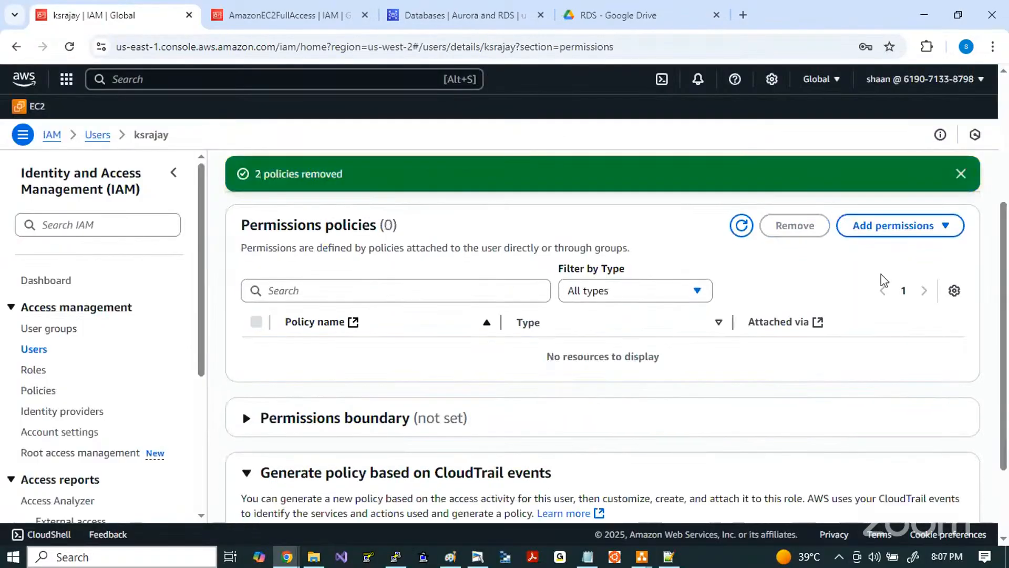
pyautogui.click(896, 226)
pyautogui.click(853, 253)
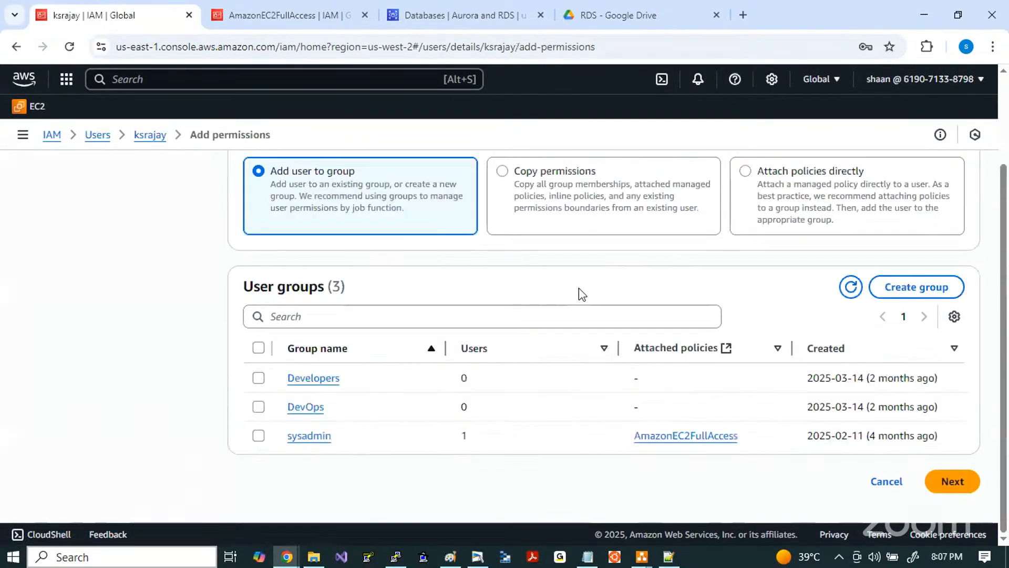
# Choose Attach policies directly, search 'ec2' and select AmazonEC2FullAccess
pyautogui.scroll(2, 751, 242)
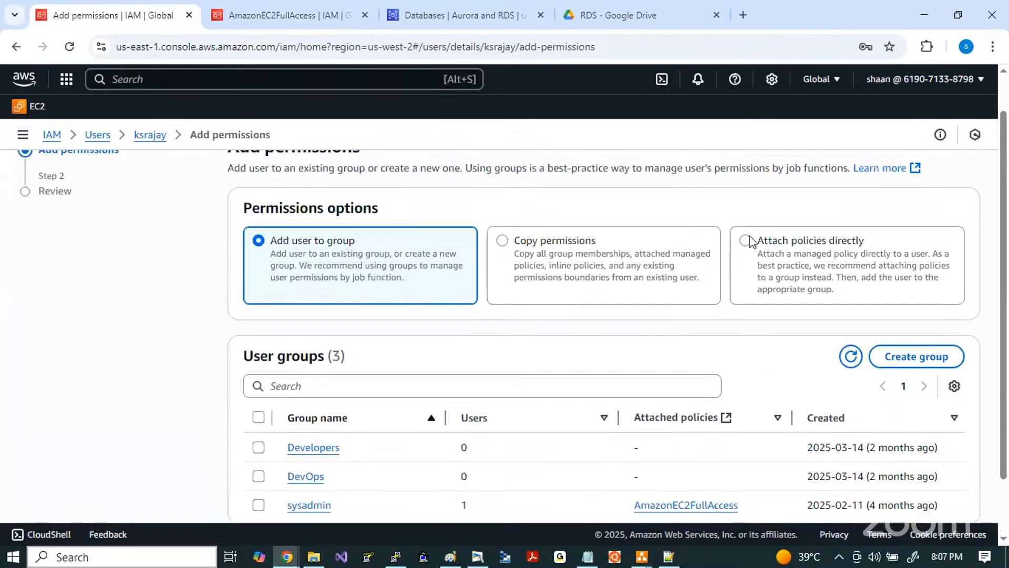
pyautogui.click(751, 242)
pyautogui.click(349, 401)
pyautogui.write('e')
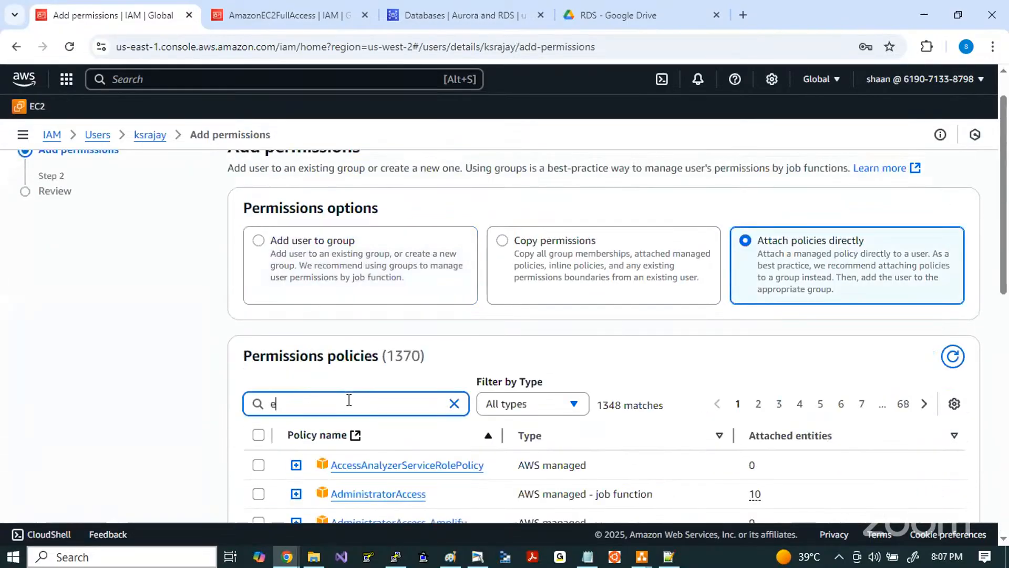
pyautogui.write('c2')
pyautogui.scroll(-3, 348, 405)
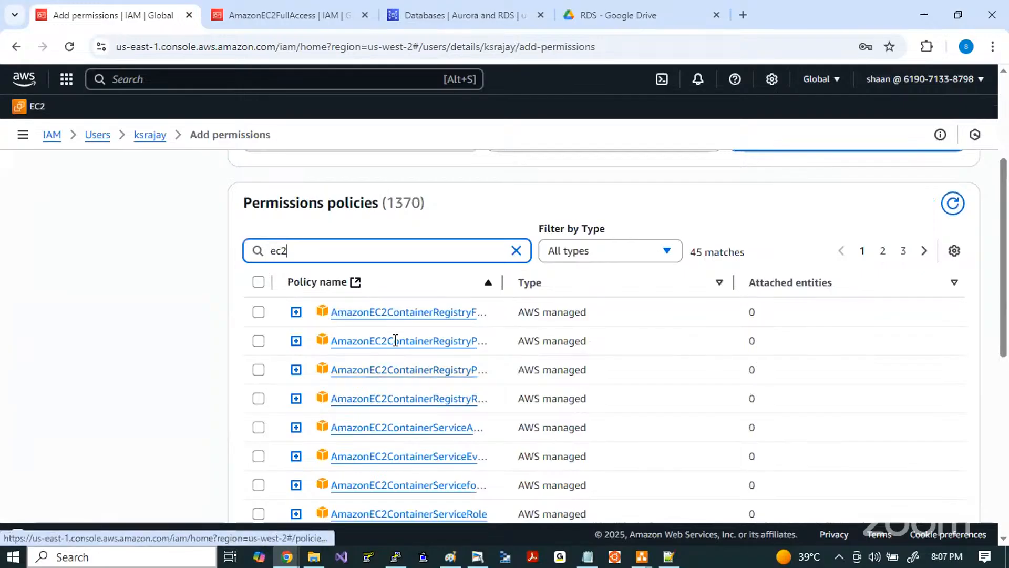
pyautogui.moveTo(503, 284); pyautogui.dragTo(590, 295)
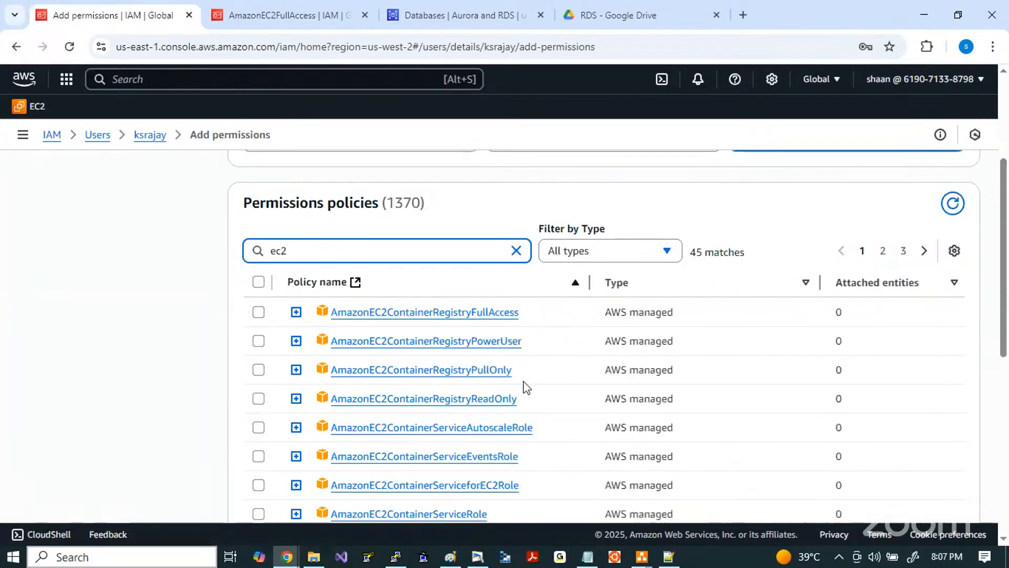
pyautogui.scroll(-3, 527, 388)
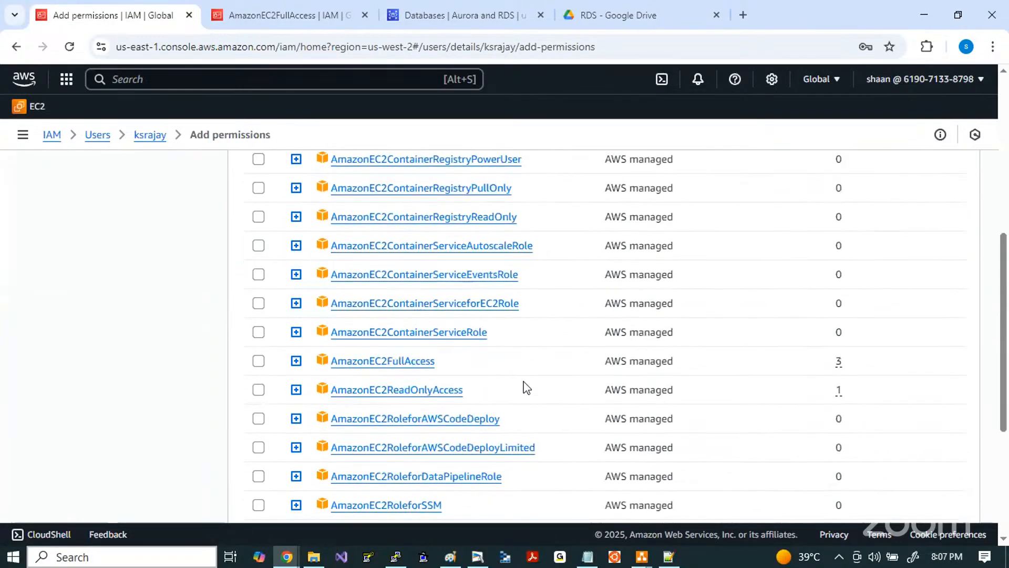
pyautogui.click(258, 360)
# Search 's3', select AmazonS3FullAccess, and continue to the review step
pyautogui.scroll(10, 545, 336)
pyautogui.doubleClick(279, 447)
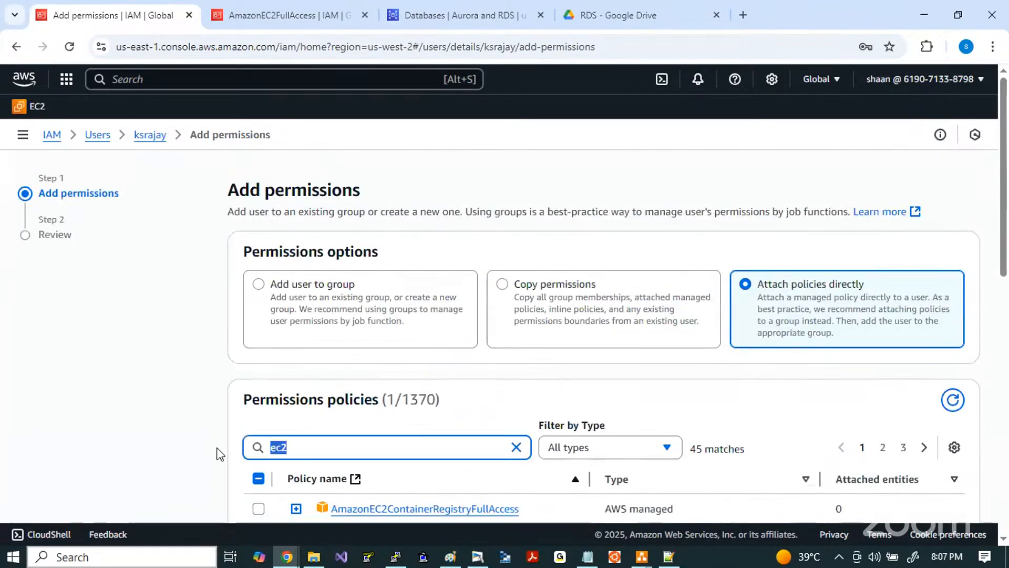
pyautogui.write('s3')
pyautogui.scroll(-2, 379, 403)
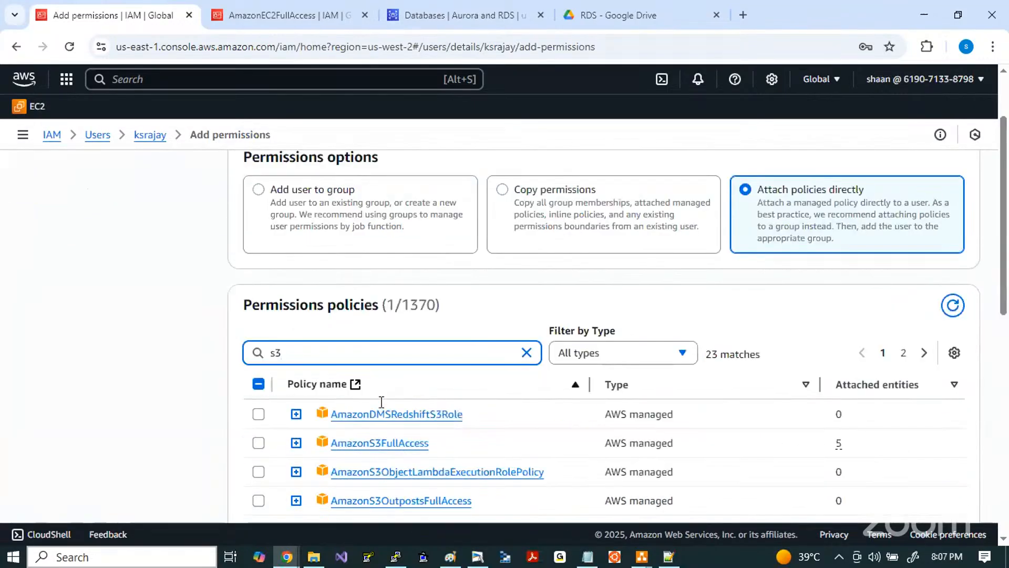
pyautogui.scroll(-2, 358, 398)
pyautogui.click(258, 355)
pyautogui.scroll(-5, 505, 395)
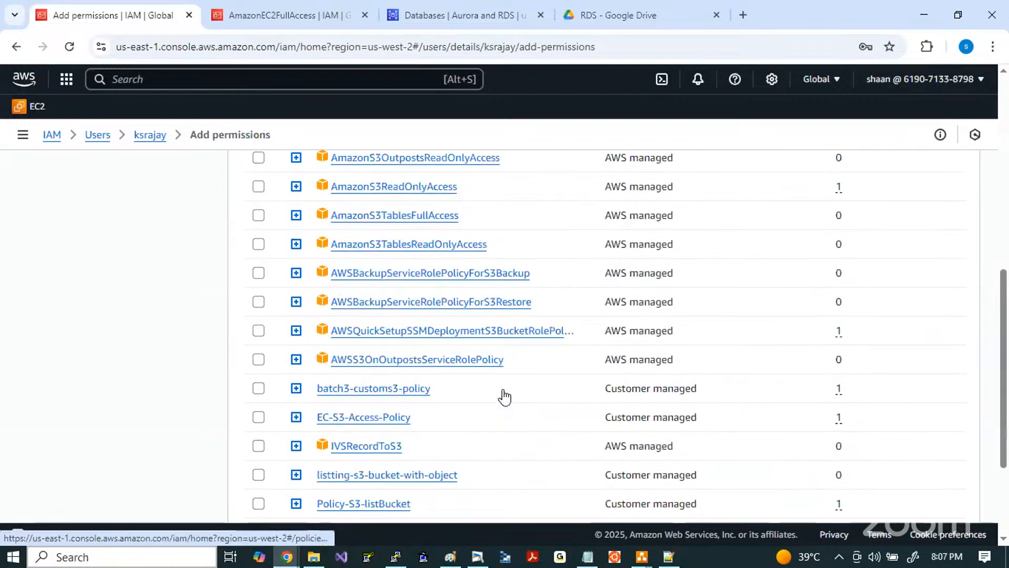
pyautogui.scroll(-3, 505, 395)
pyautogui.click(953, 480)
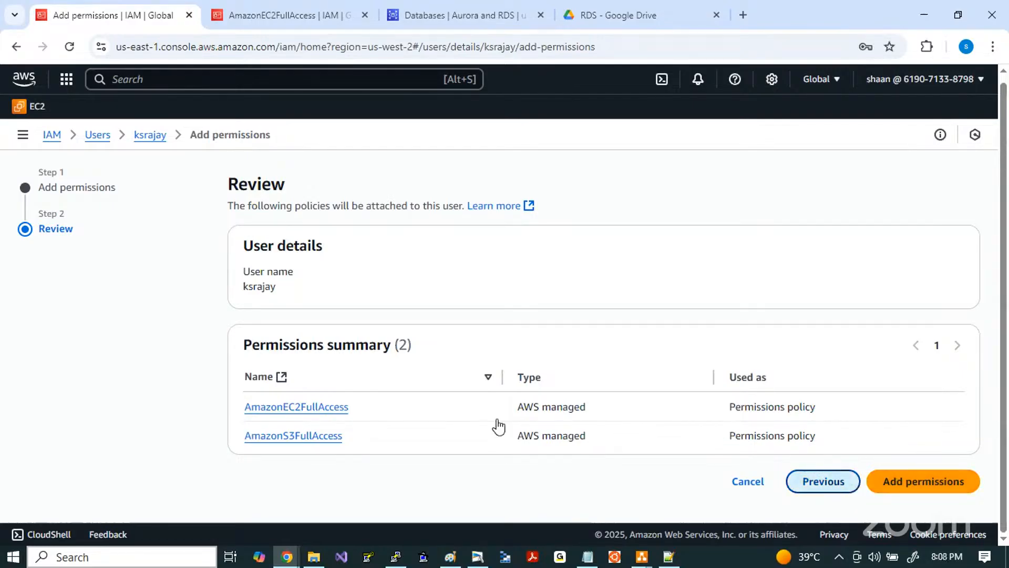
# Browse the policy list and check which users have AdministratorAccess attached
pyautogui.scroll(-4, 470, 416)
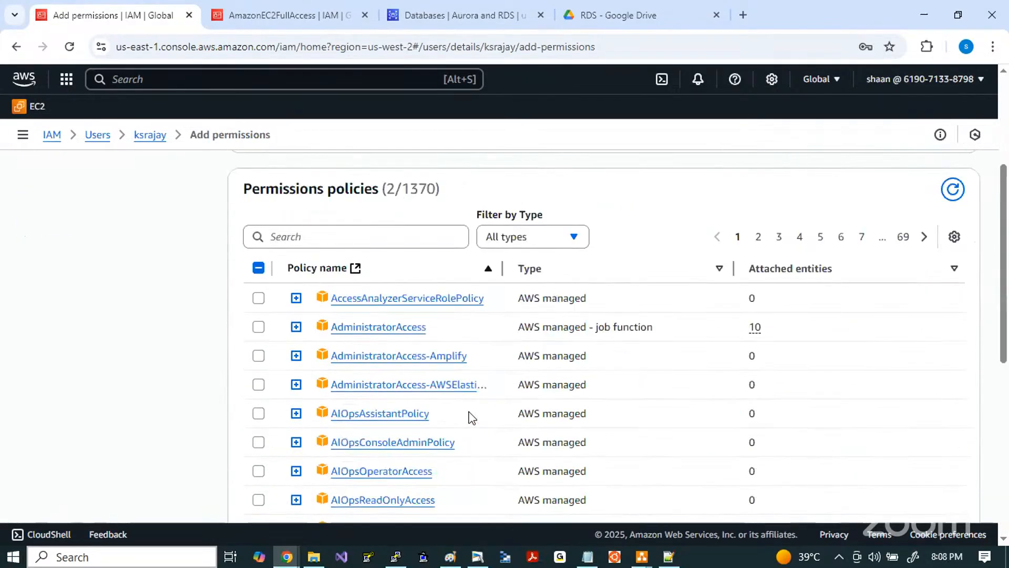
pyautogui.scroll(-1, 473, 418)
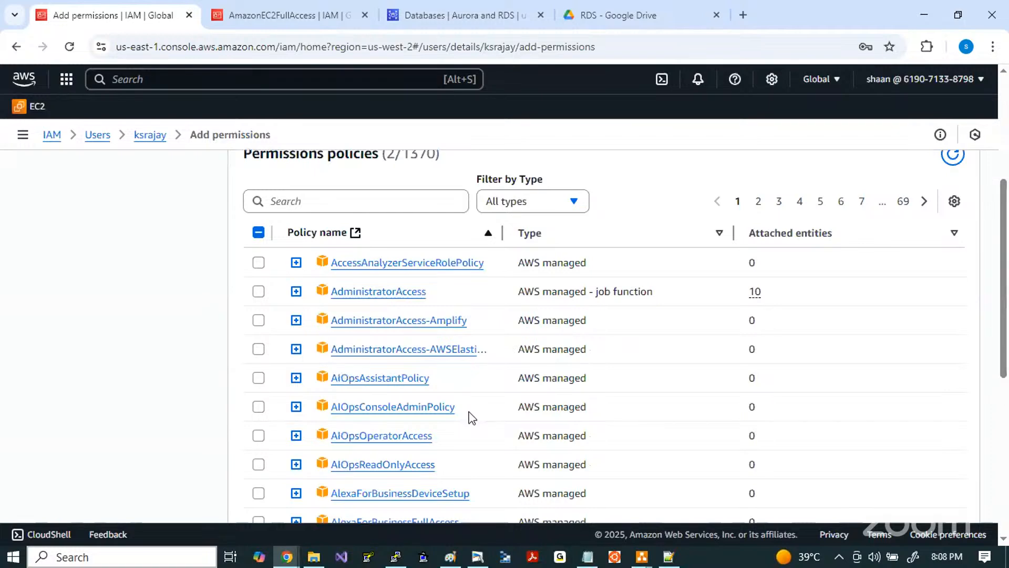
pyautogui.scroll(-6, 473, 418)
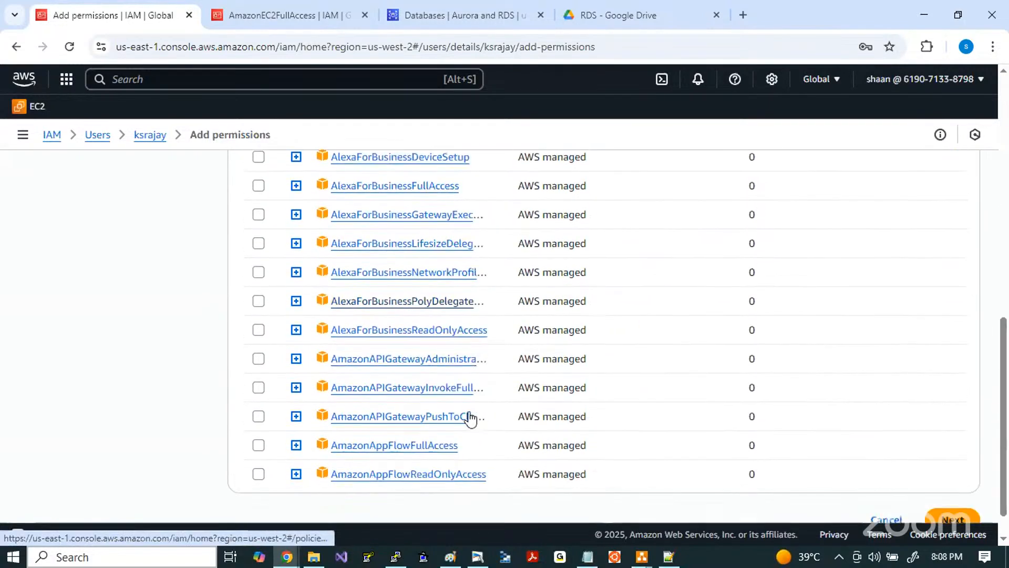
pyautogui.scroll(-1, 470, 418)
pyautogui.scroll(9, 470, 418)
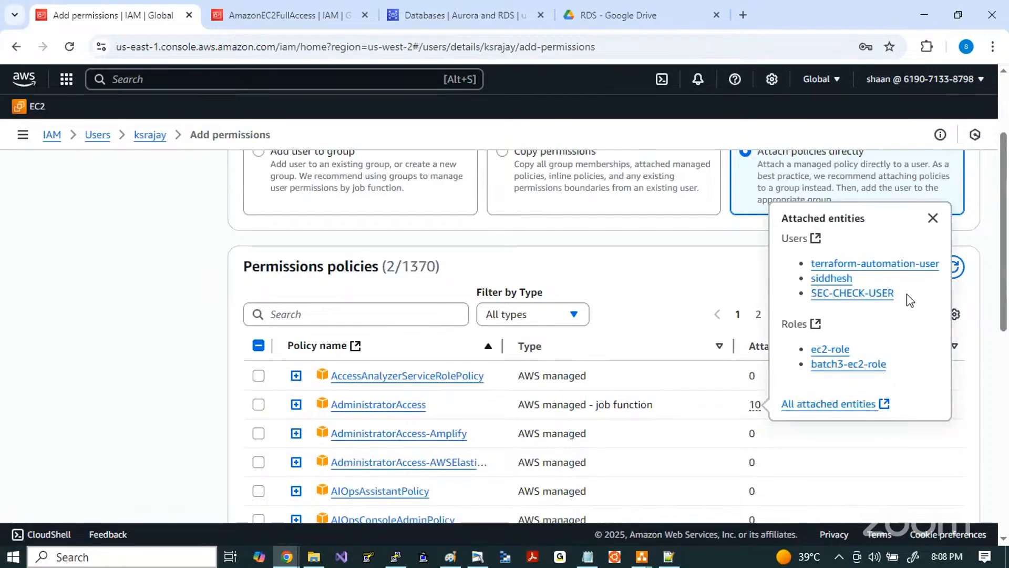
pyautogui.moveTo(907, 294); pyautogui.dragTo(804, 269)
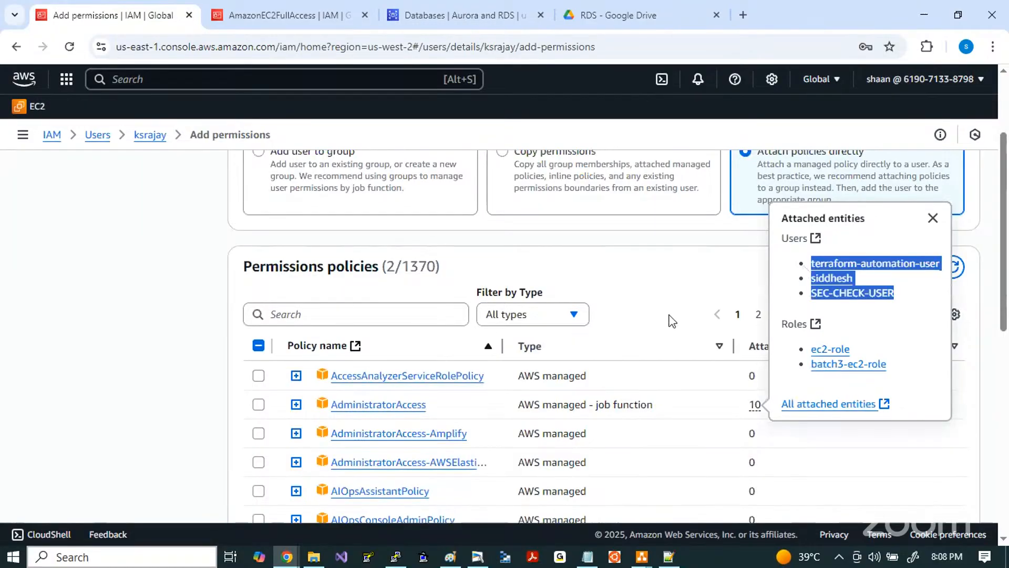
pyautogui.click(639, 307)
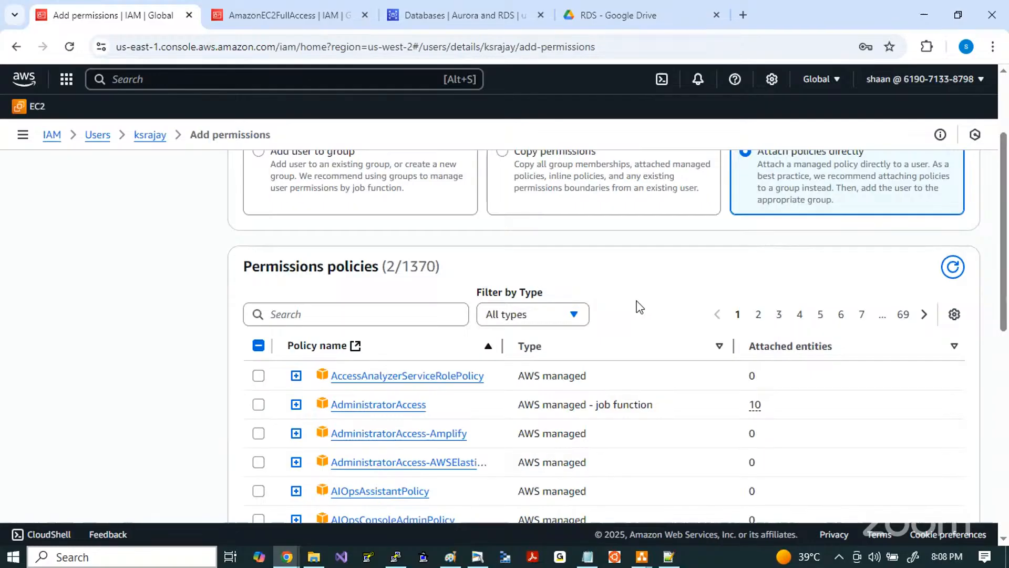
pyautogui.scroll(-2, 640, 307)
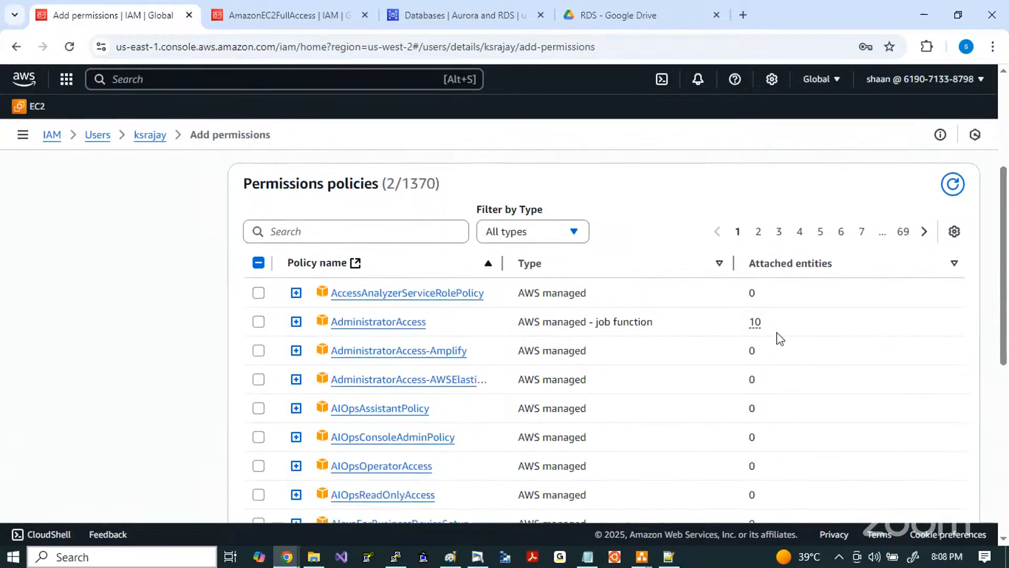
pyautogui.moveTo(770, 323); pyautogui.dragTo(740, 321)
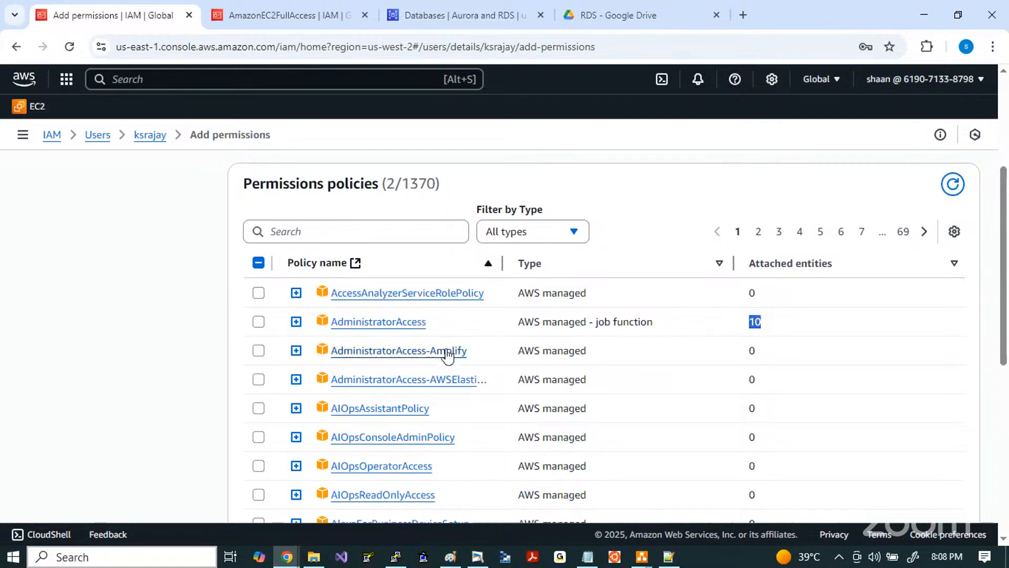
pyautogui.moveTo(428, 322); pyautogui.dragTo(331, 329)
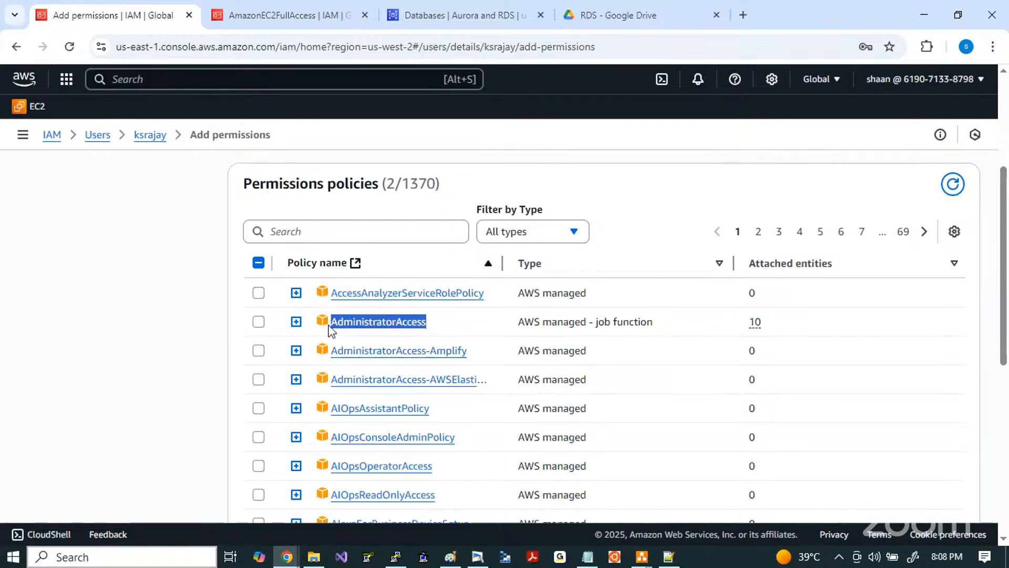
# Filter policies by 's3' and view the three users and two roles attached to AmazonS3FullAccess
pyautogui.click(277, 230)
pyautogui.write('s3')
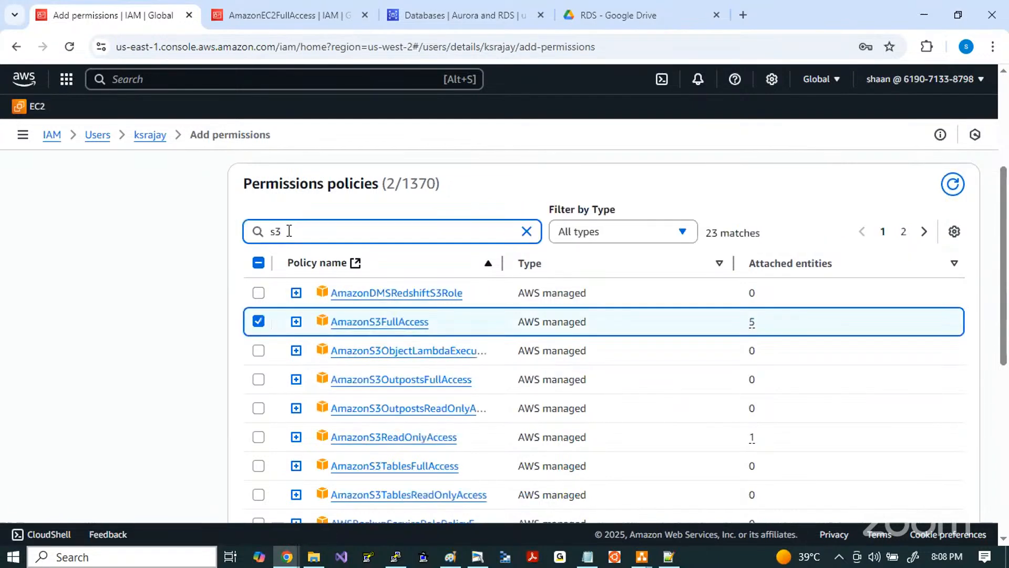
pyautogui.click(751, 322)
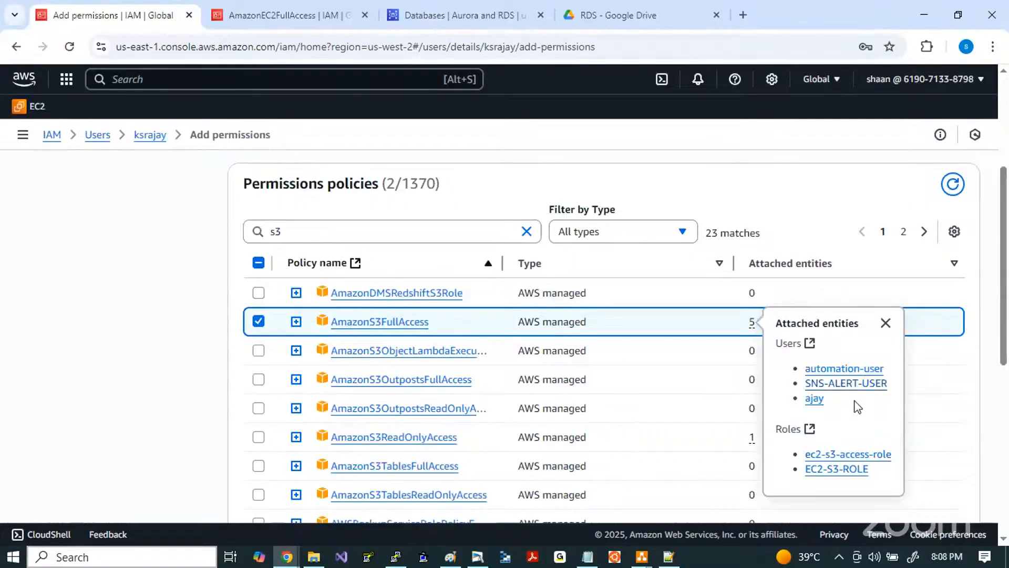
pyautogui.moveTo(839, 407); pyautogui.dragTo(805, 387)
pyautogui.moveTo(879, 477); pyautogui.dragTo(800, 459)
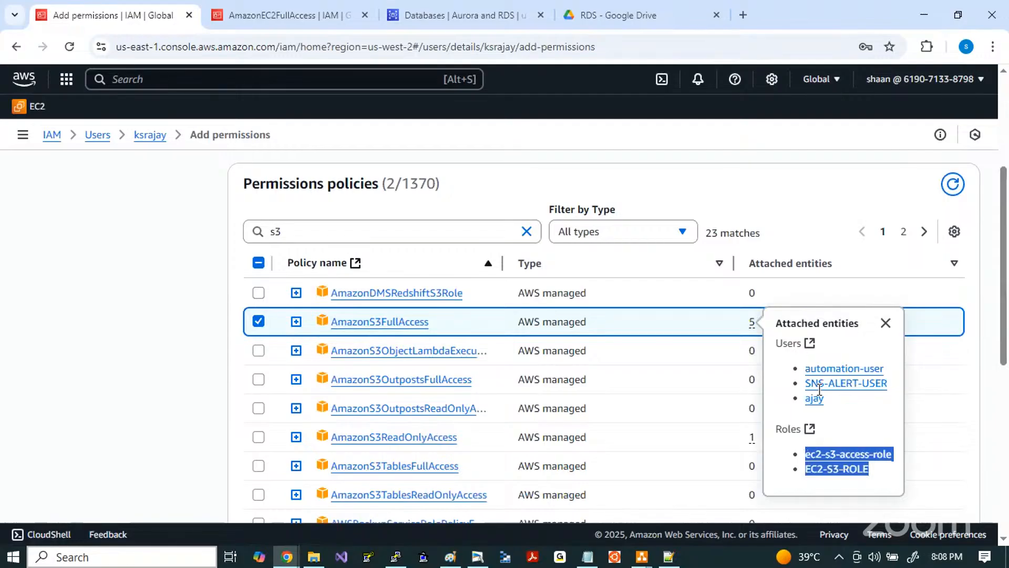
pyautogui.click(764, 217)
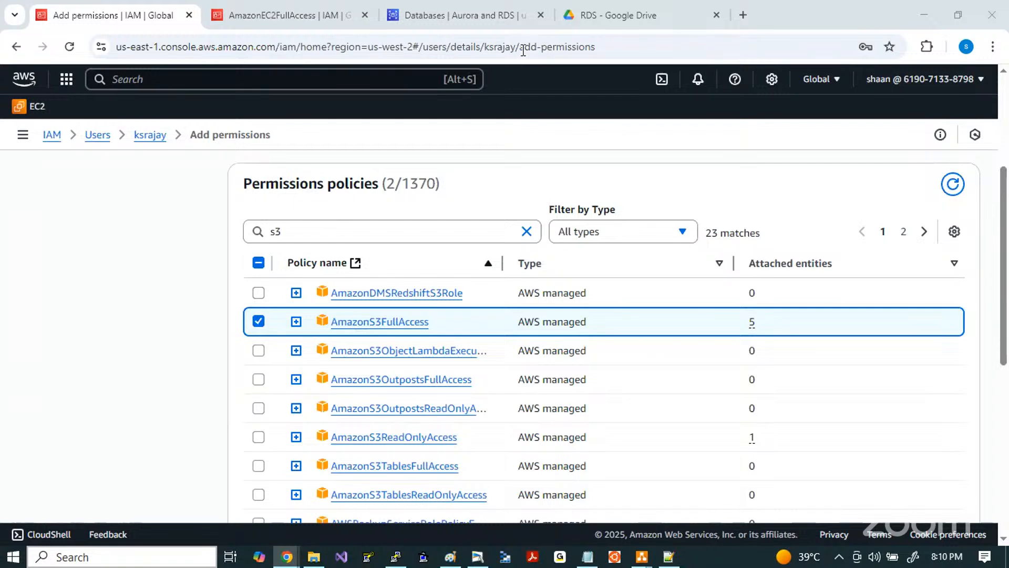
# Search '2500 dollars to inr' in a new Chrome tab
pyautogui.click(743, 16)
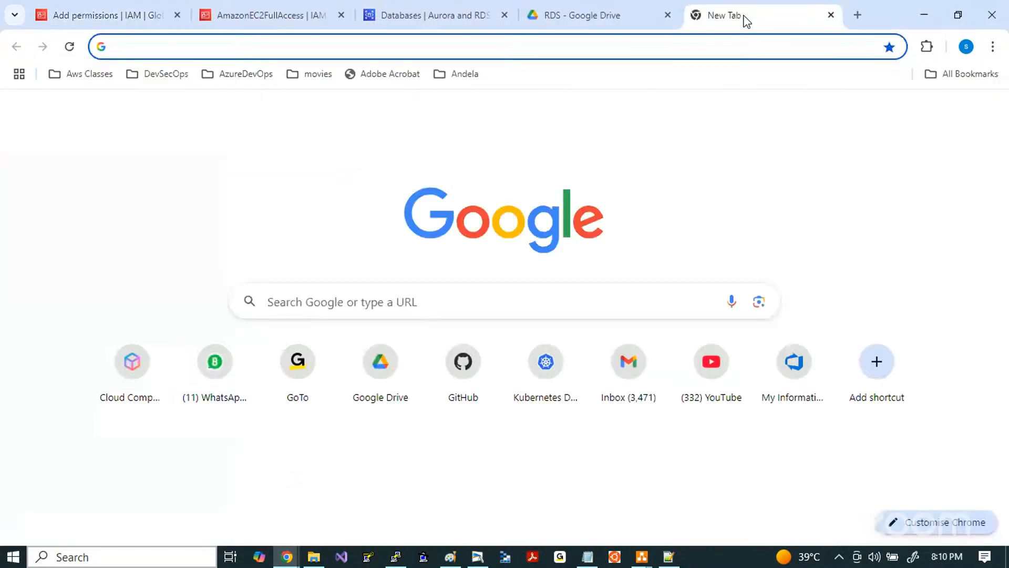
pyautogui.write('2500')
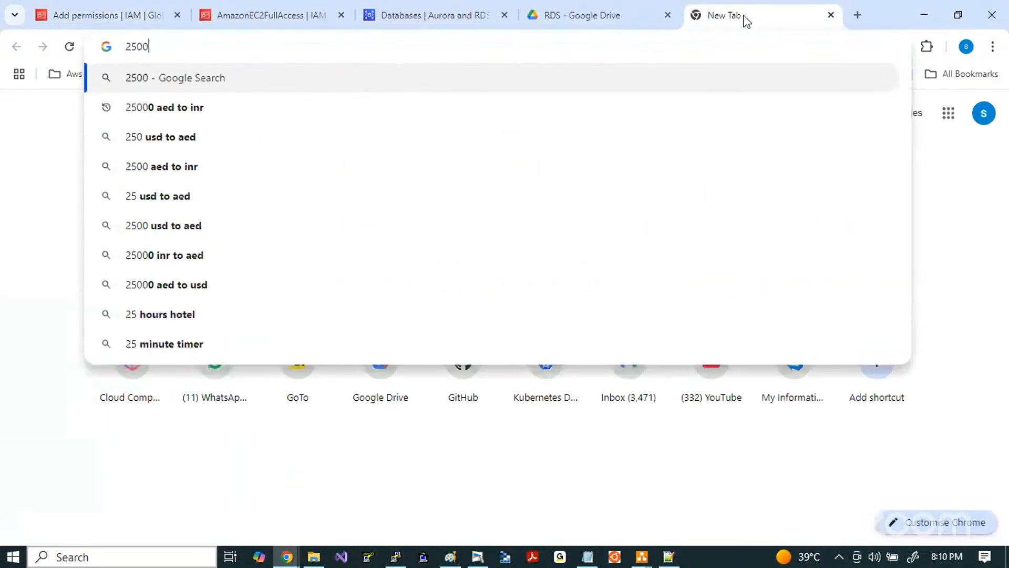
pyautogui.write(' dol')
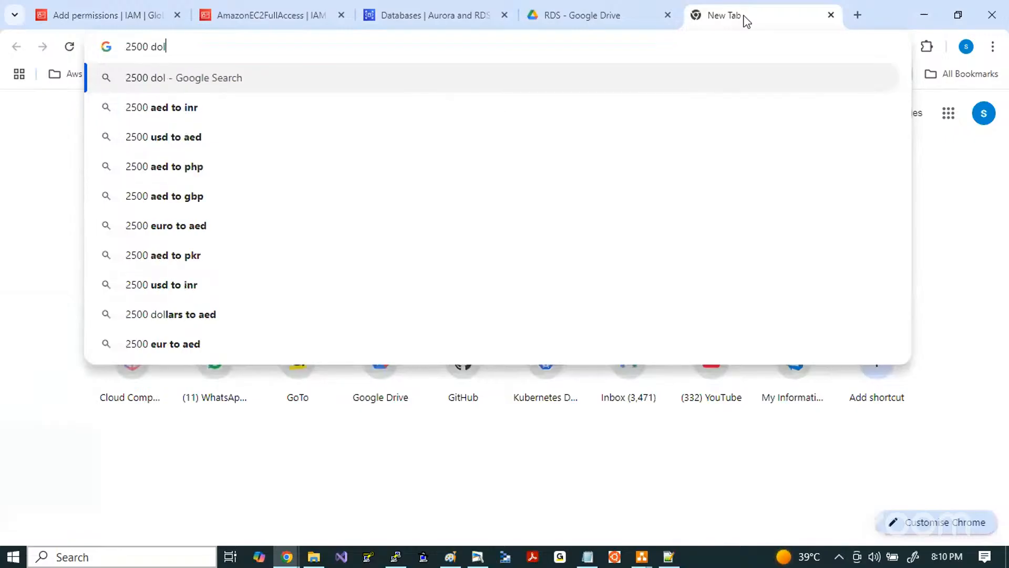
pyautogui.write('lars to inr')
pyautogui.press('Return')
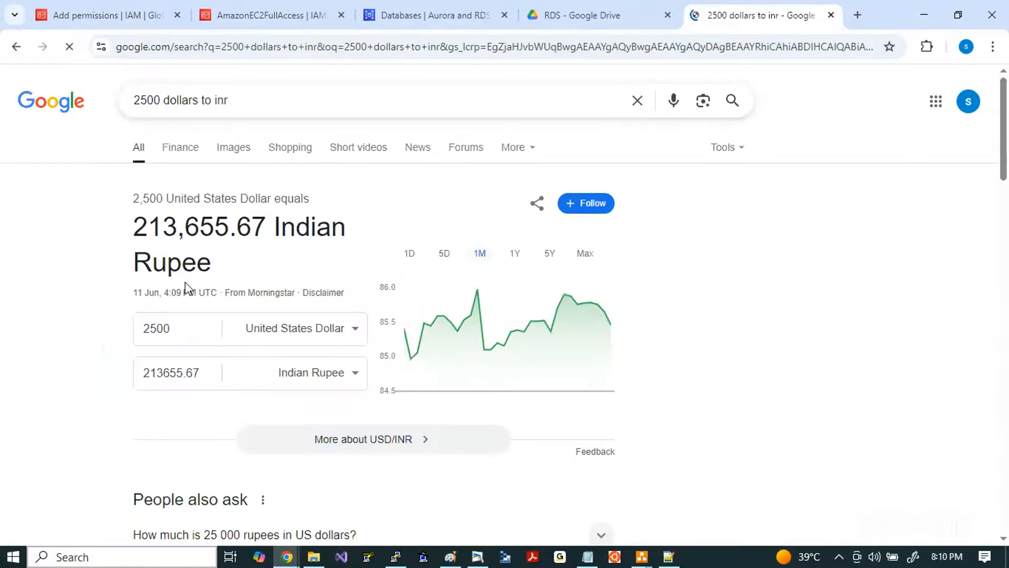
# Convert 25000 rupees to 292.53 dollars, then return to the Notepad notes
pyautogui.click(178, 339)
pyautogui.click(209, 368)
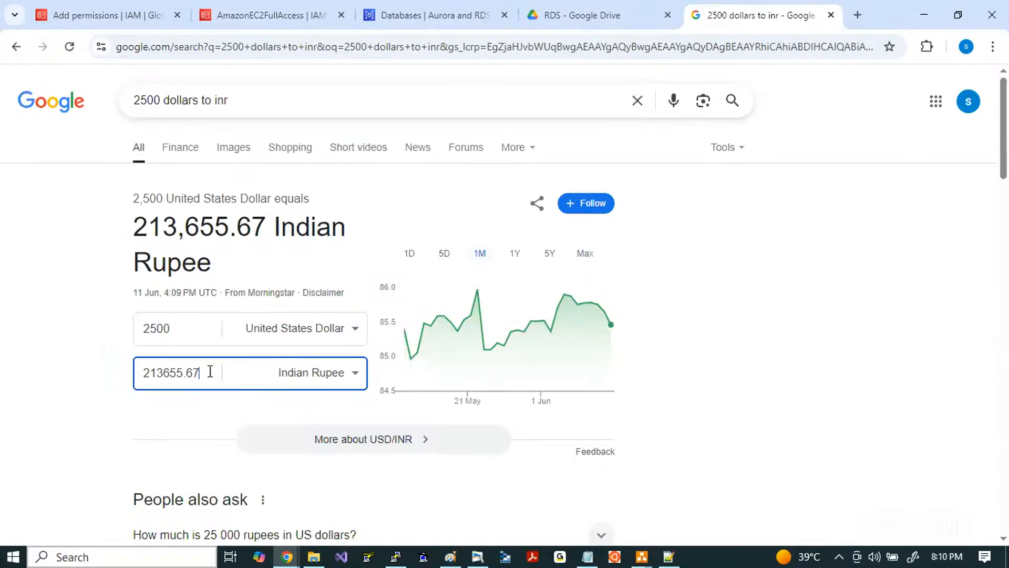
pyautogui.moveTo(210, 369); pyautogui.dragTo(128, 377)
pyautogui.write('25000')
pyautogui.click(188, 418)
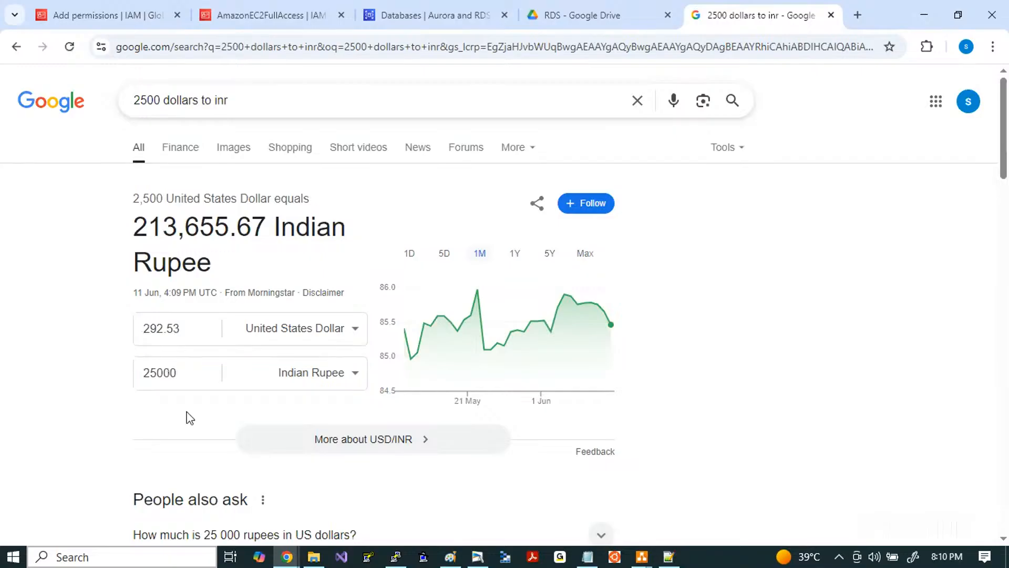
pyautogui.click(189, 329)
pyautogui.moveTo(189, 328); pyautogui.dragTo(70, 395)
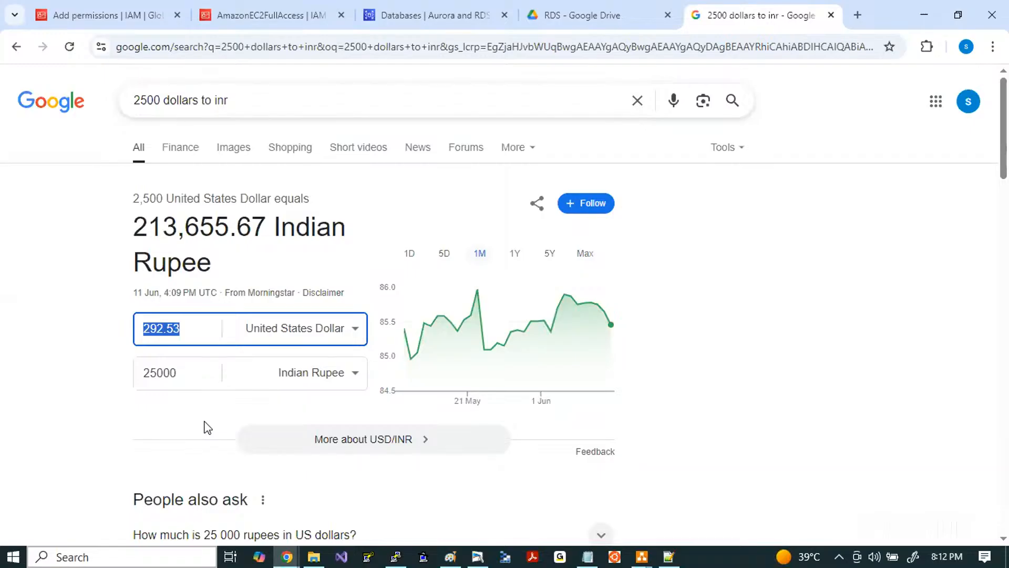
pyautogui.click(588, 556)
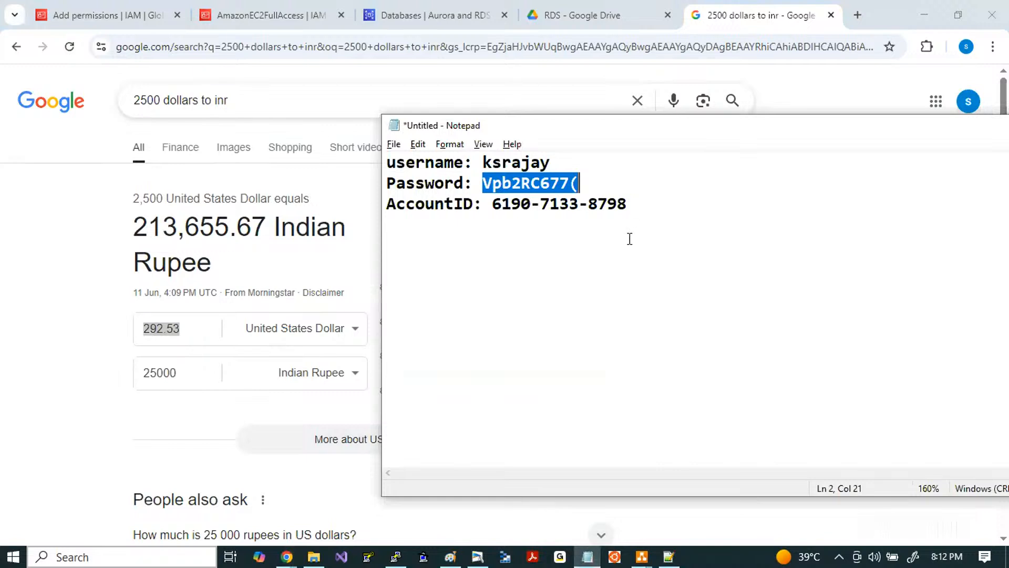
# Add the contact's name and +91 phone number on new lines below the account details
pyautogui.click(660, 226)
pyautogui.press('Return')
pyautogui.press('Return')
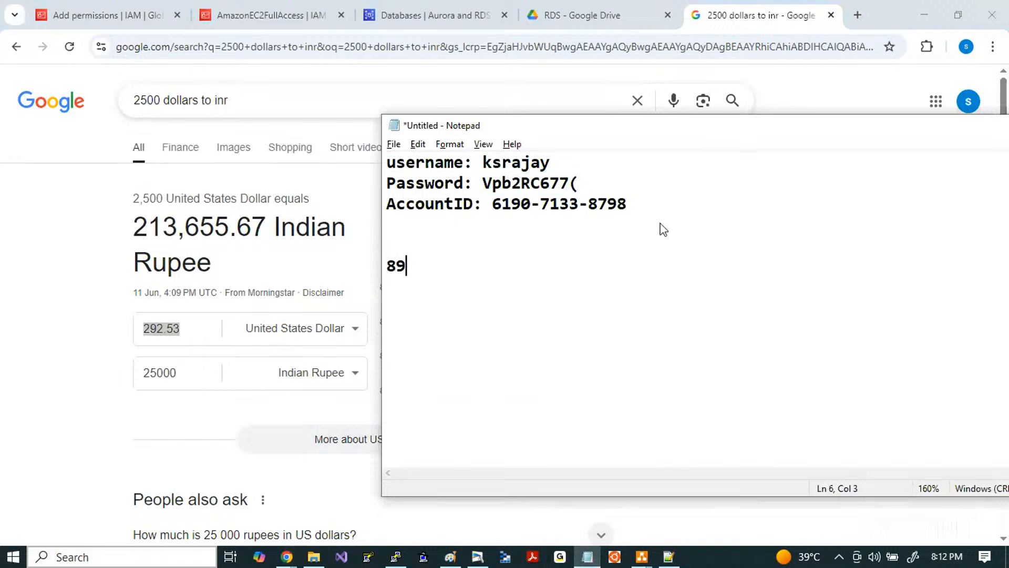
pyautogui.scroll(5, 661, 226)
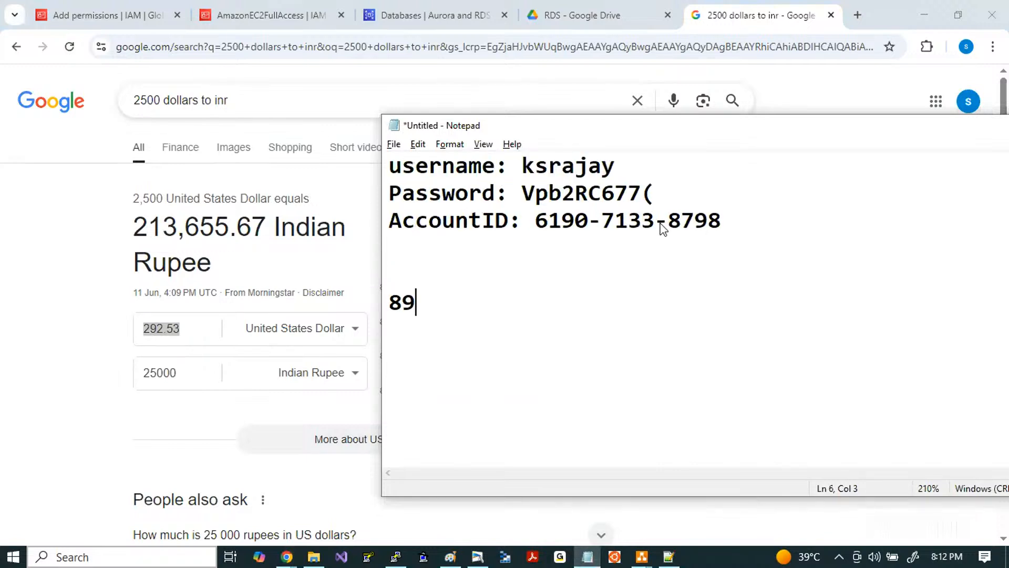
pyautogui.scroll(1, 662, 227)
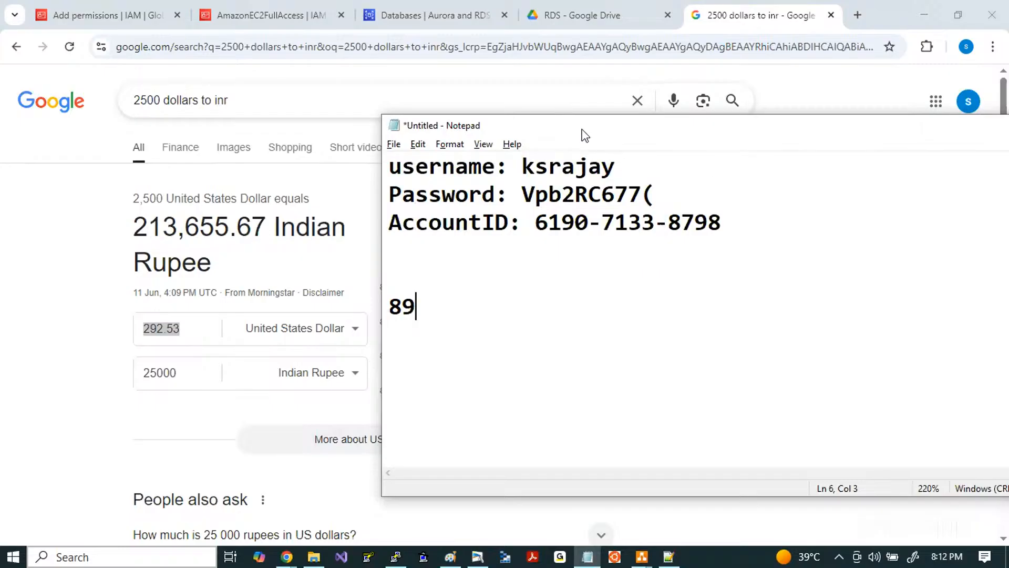
pyautogui.moveTo(585, 135); pyautogui.dragTo(302, 65)
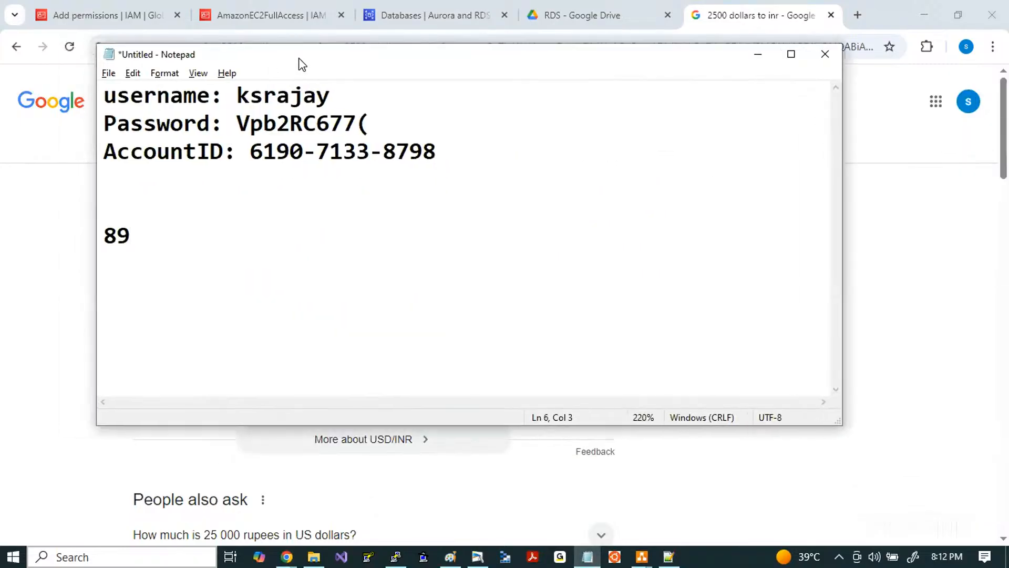
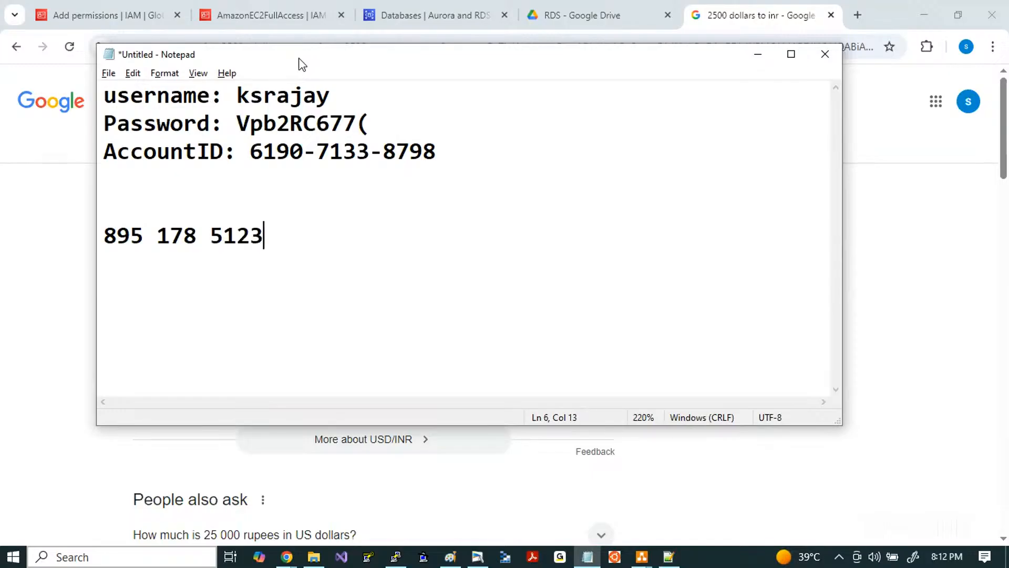
pyautogui.press('Home')
pyautogui.write('+9')
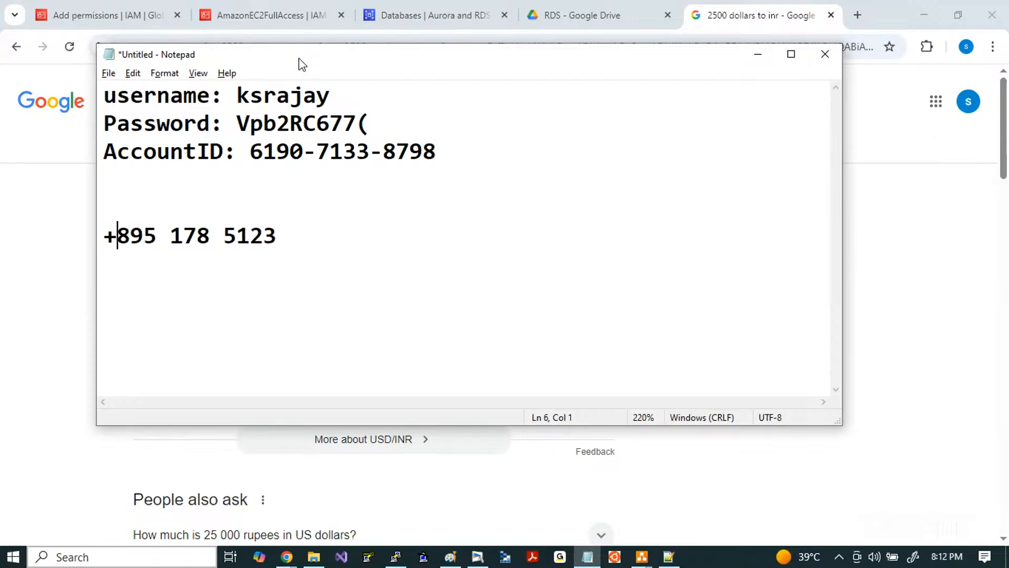
pyautogui.write('1 -')
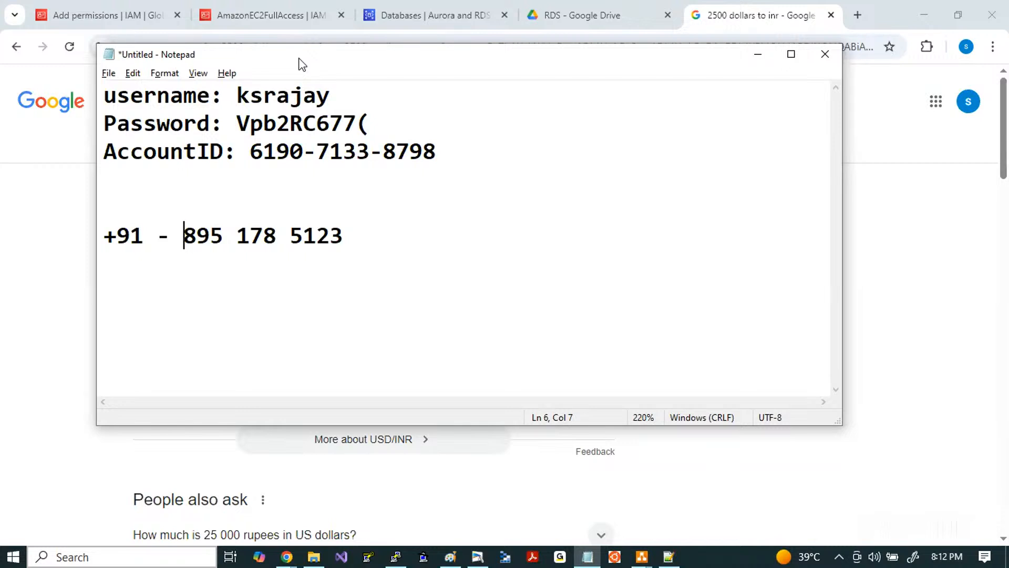
pyautogui.press('Up')
pyautogui.write('Satish')
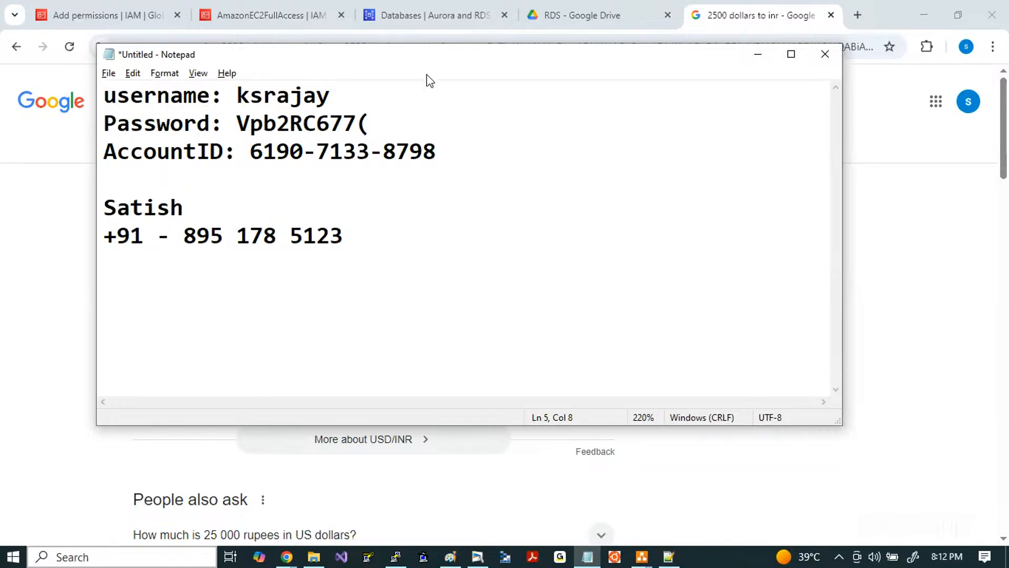
pyautogui.moveTo(421, 63); pyautogui.dragTo(469, 52)
pyautogui.click(402, 224)
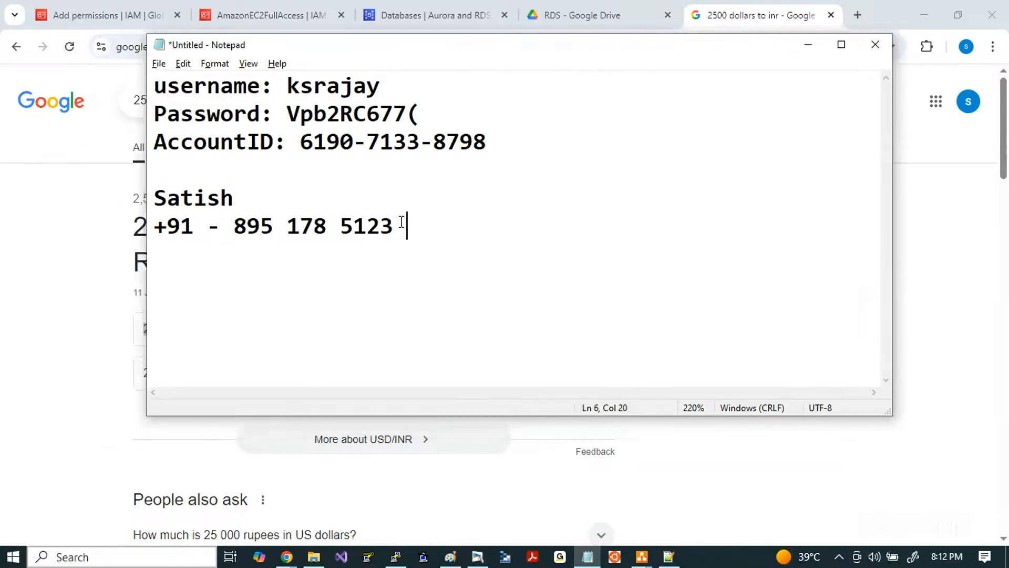
pyautogui.press('BackSpace')
# Snip the name and phone lines and paste them onto a new whiteboard page 11
pyautogui.hotkey('alt', 'shift', 't')
pyautogui.moveTo(125, 175); pyautogui.dragTo(477, 257)
pyautogui.hotkey('ctrl', 'c')
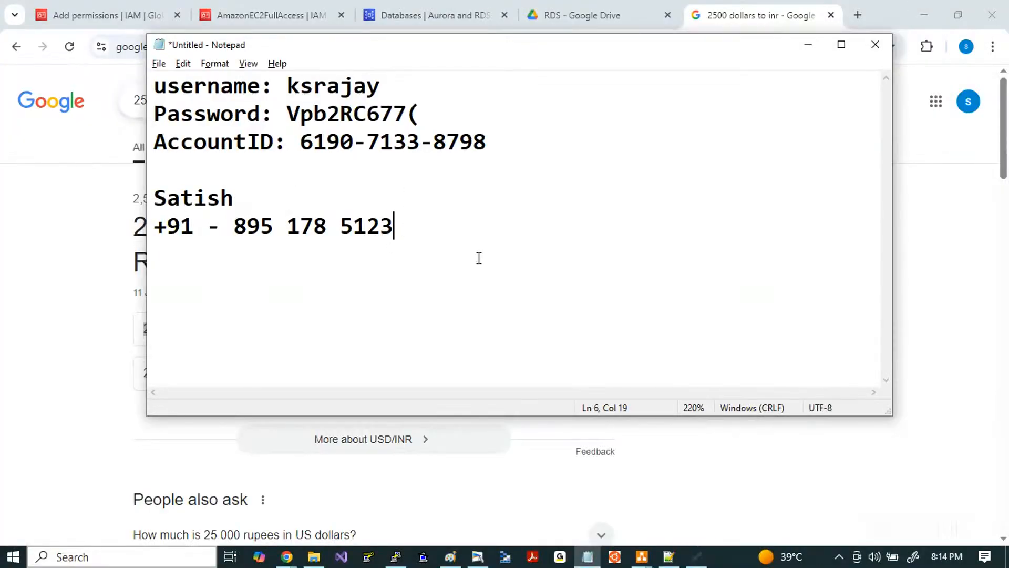
pyautogui.click(484, 561)
pyautogui.click(221, 56)
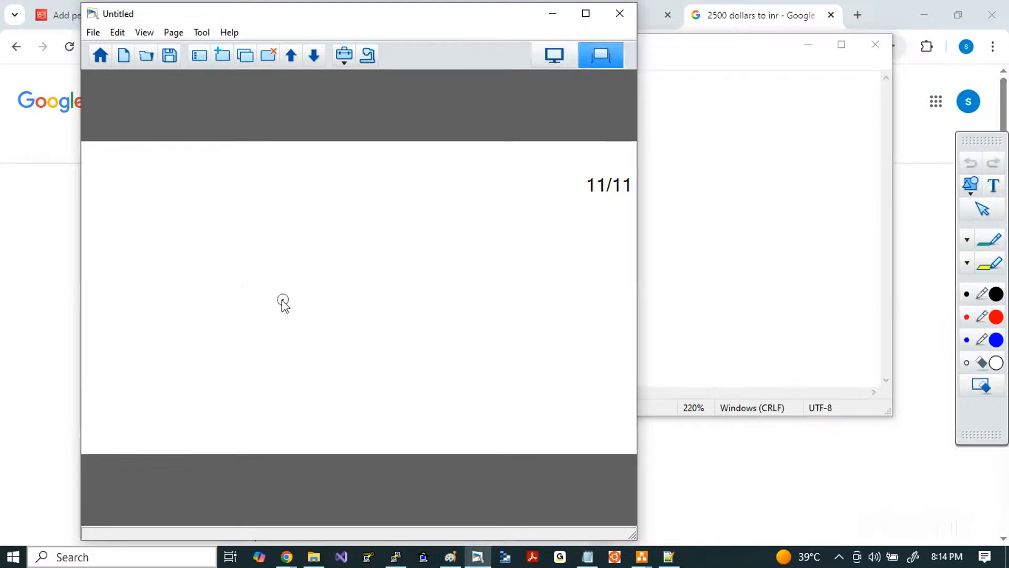
pyautogui.hotkey('ctrl', 'v')
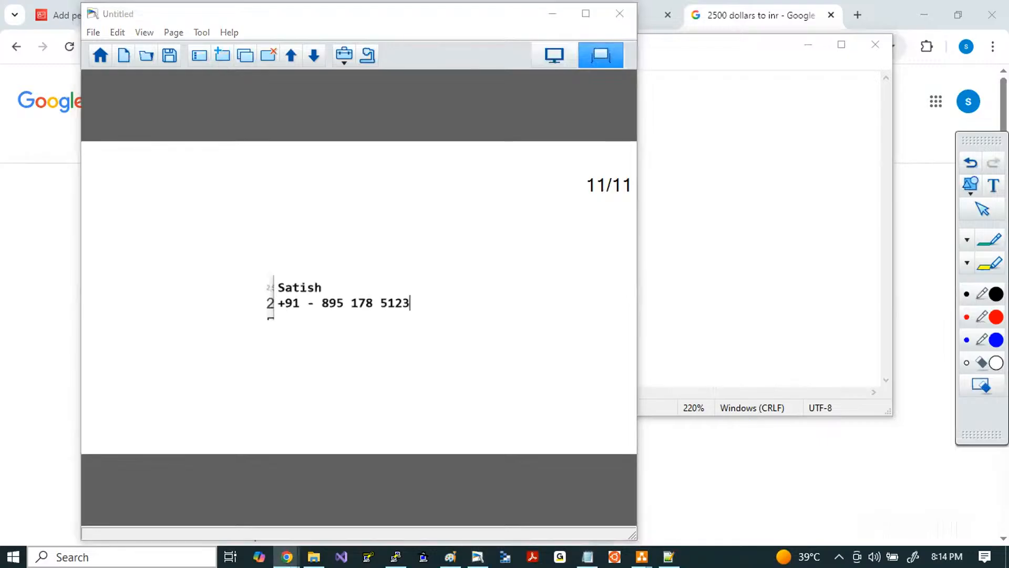